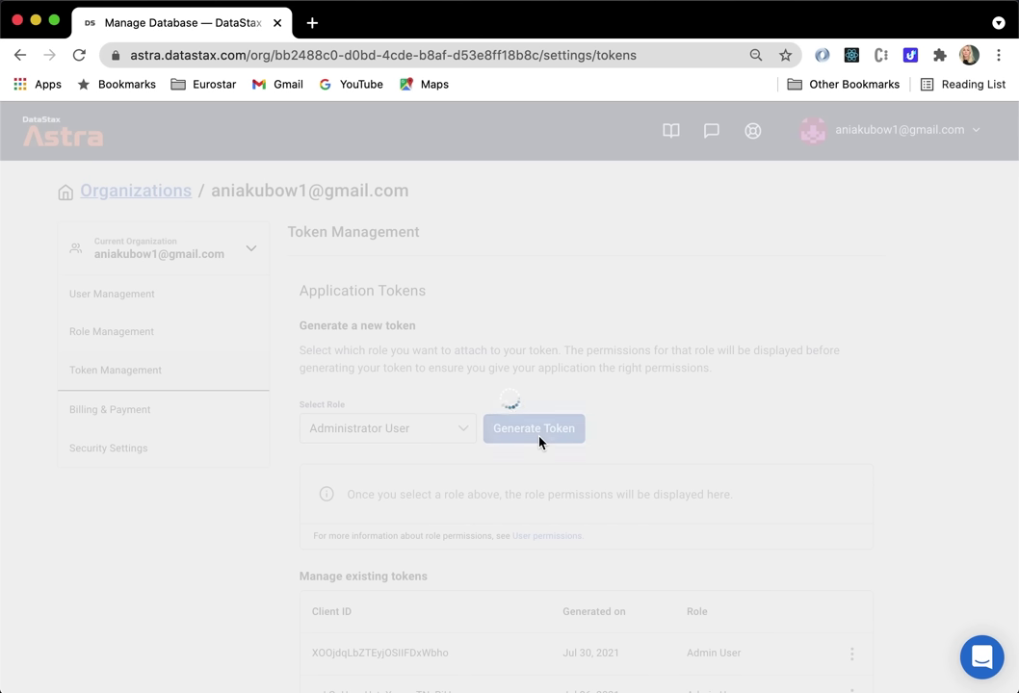
- Copy the newly generated application token from the 'Your token has been generated!' panel
{"action": "scroll", "coordinate": [571, 497], "scroll_direction": "down", "scroll_amount": 3}
{"action": "scroll", "coordinate": [578, 501], "scroll_direction": "down", "scroll_amount": 1}
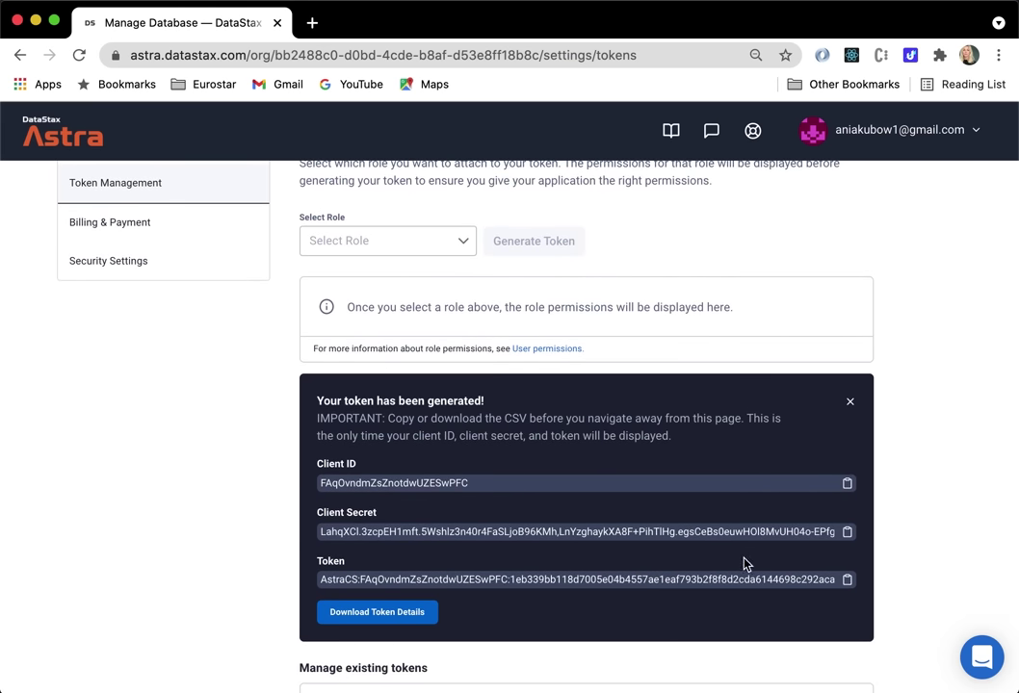
{"action": "left_click", "coordinate": [848, 580]}
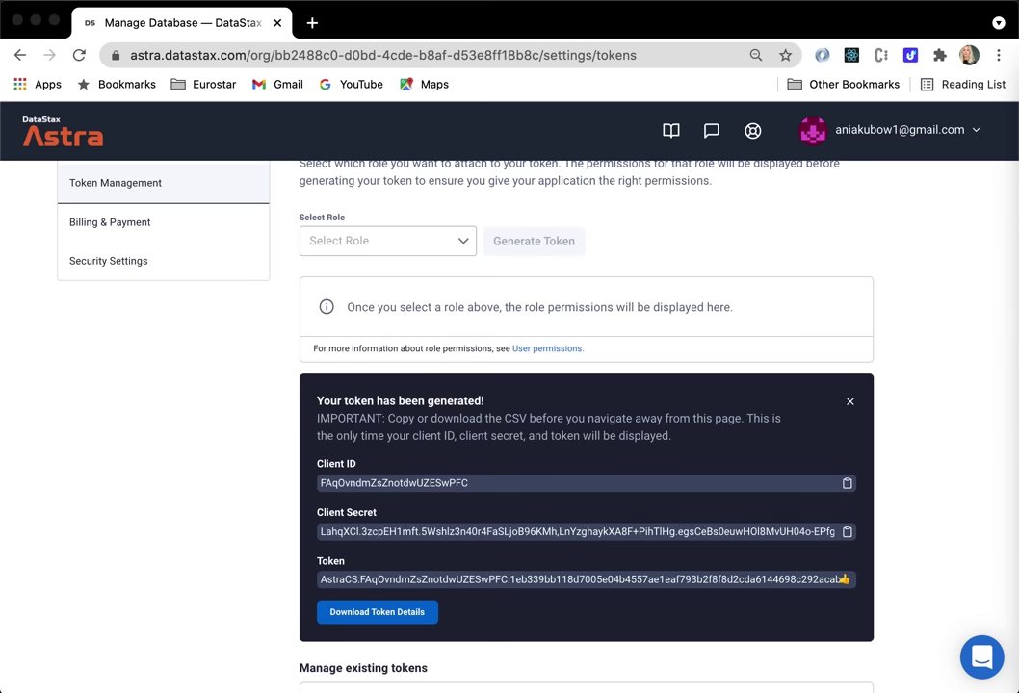
{"action": "key", "text": "super+Tab"}
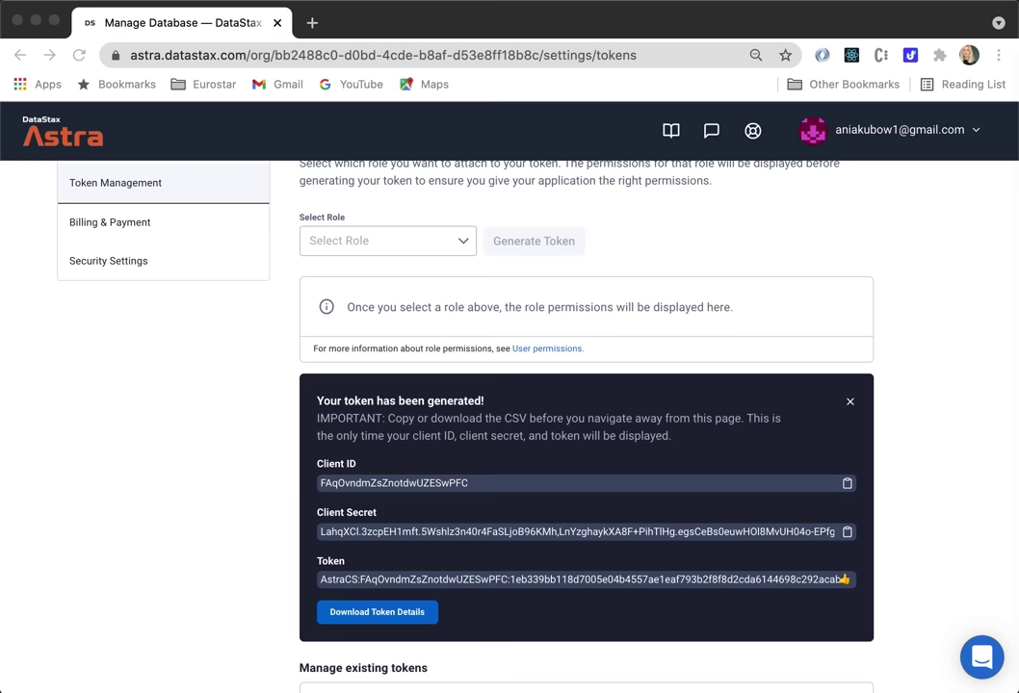
{"action": "scroll", "coordinate": [505, 287], "scroll_direction": "up", "scroll_amount": 5}
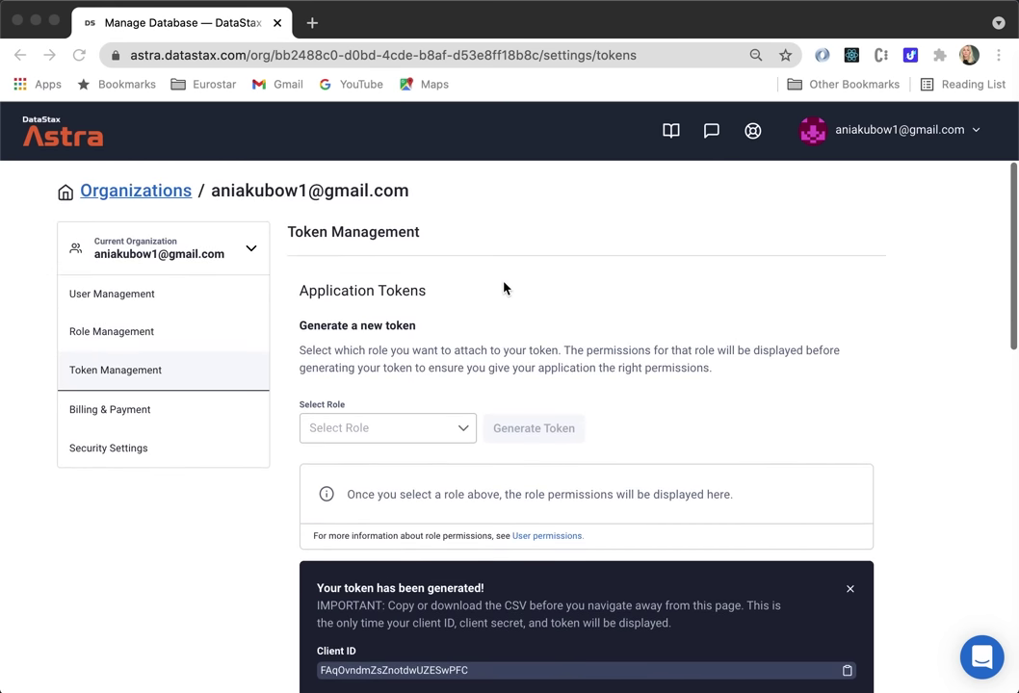
- From the fcc_tutorial database's Connect options, launch the Document API Swagger UI in a new tab
{"action": "left_click", "coordinate": [18, 58]}
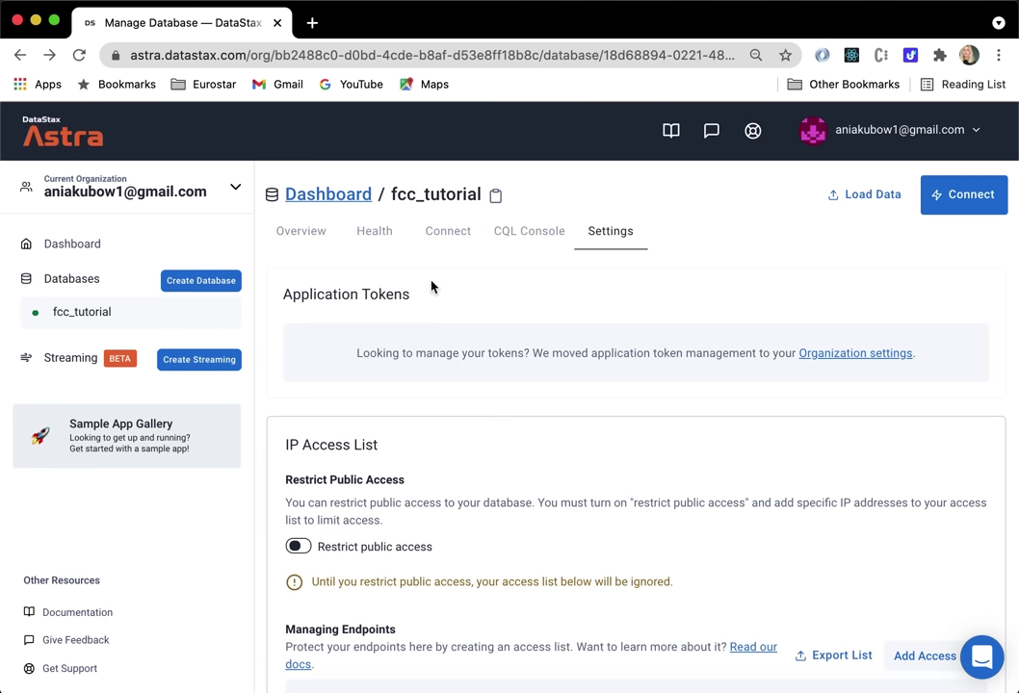
{"action": "left_click", "coordinate": [453, 236]}
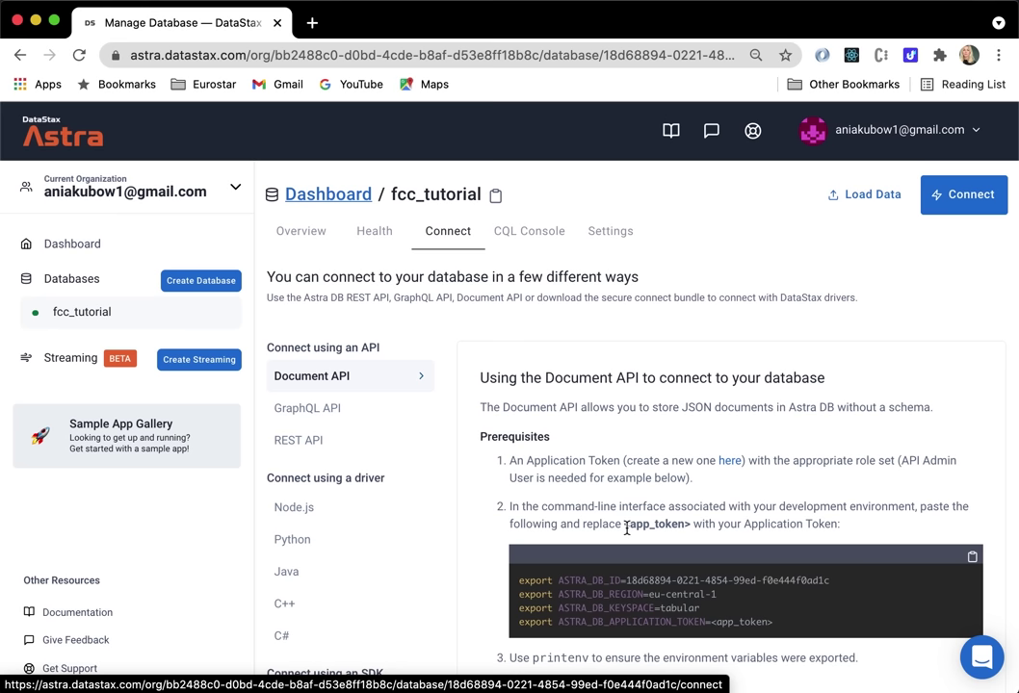
{"action": "scroll", "coordinate": [627, 528], "scroll_direction": "down", "scroll_amount": 5}
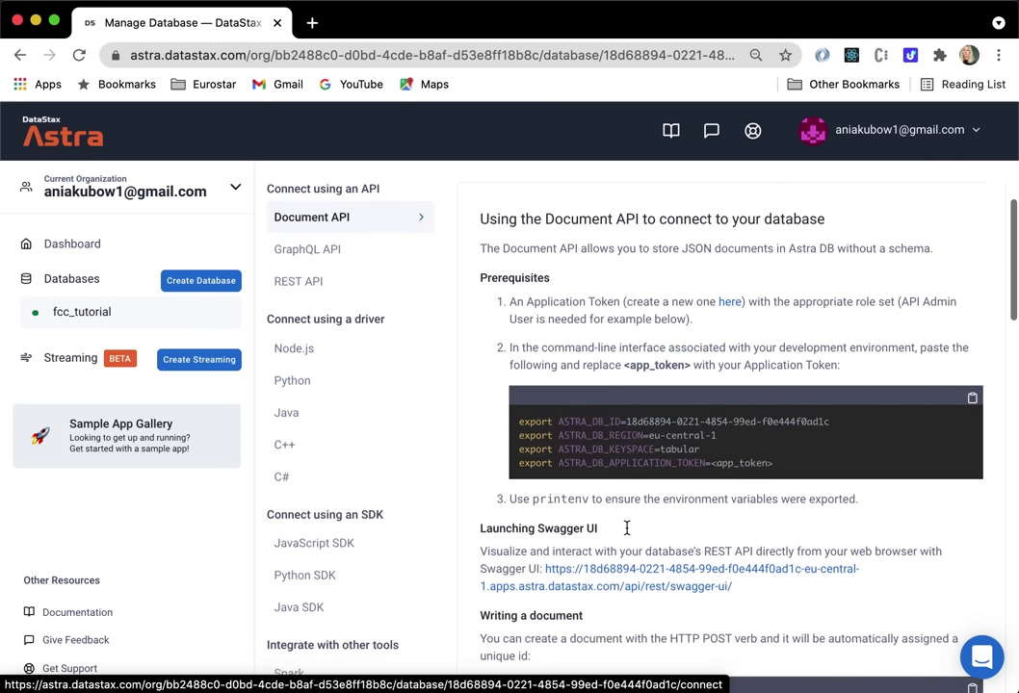
{"action": "left_click", "coordinate": [653, 514]}
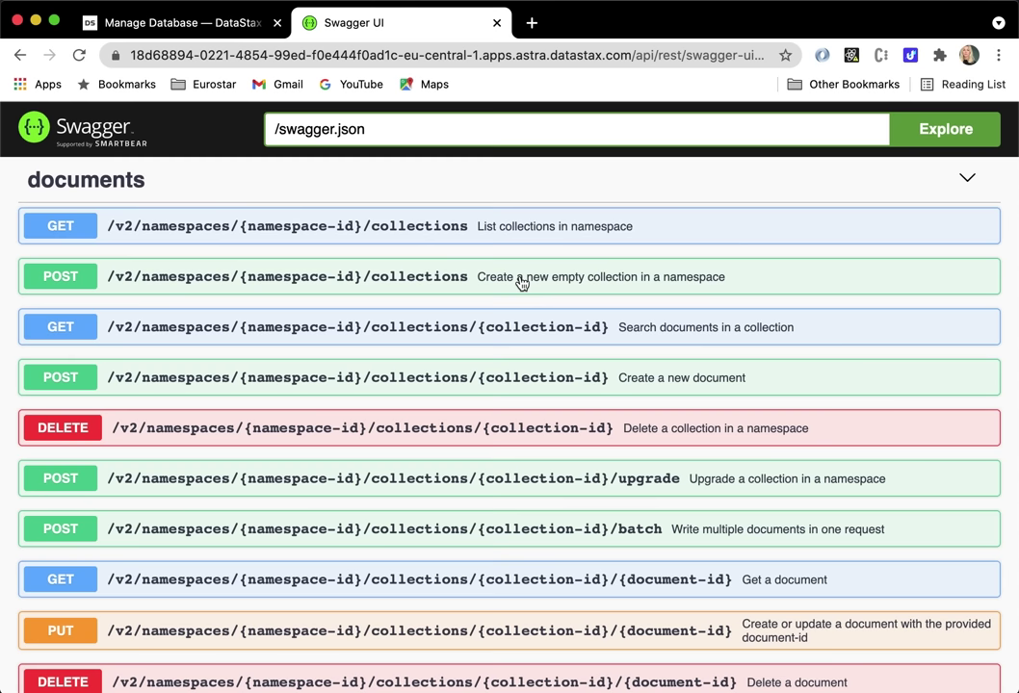
- Enable Try it out on POST /collections, paste the token, and set namespace-id to 'document'
{"action": "left_click", "coordinate": [521, 279]}
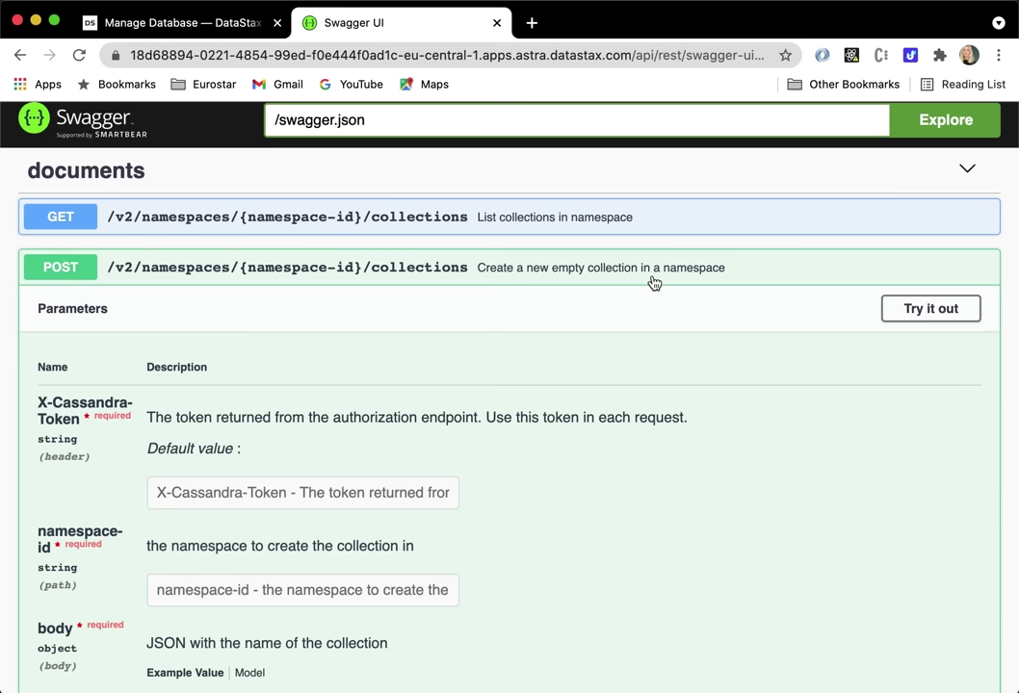
{"action": "left_click", "coordinate": [930, 314]}
{"action": "key", "text": "super+Tab"}
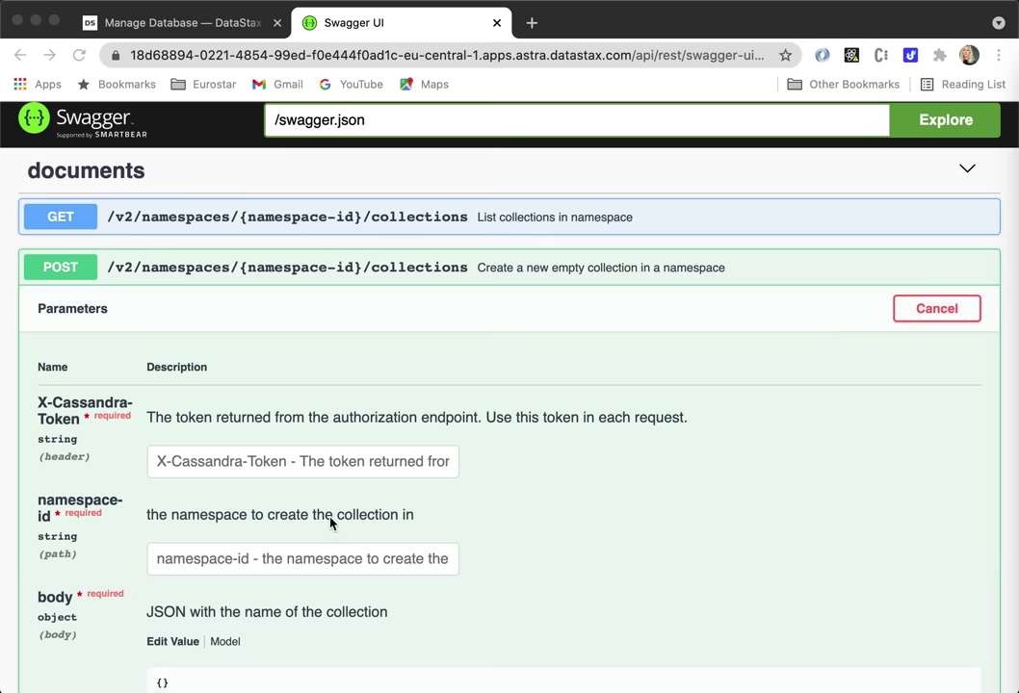
{"action": "left_click", "coordinate": [248, 469]}
{"action": "key", "text": "super+v"}
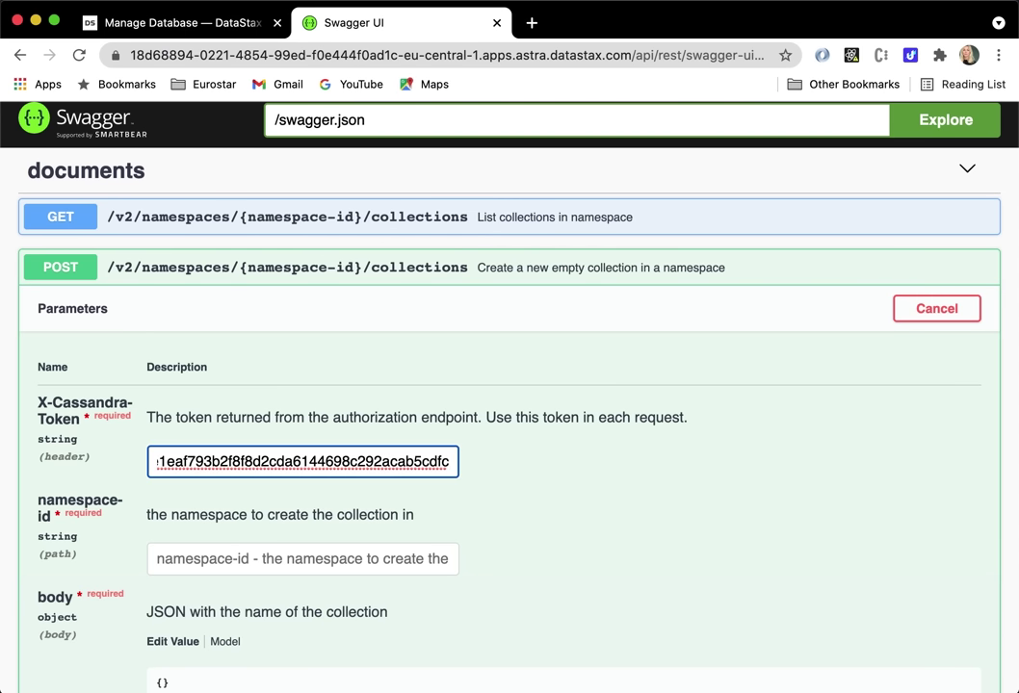
{"action": "left_click", "coordinate": [198, 558]}
{"action": "type", "text": "document"}
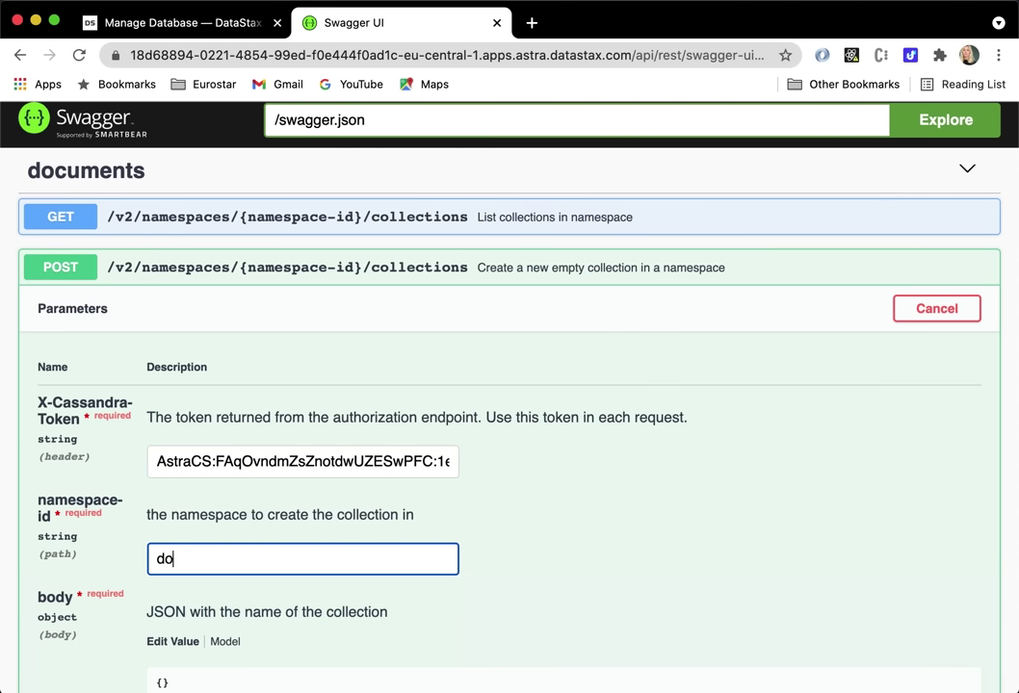
{"action": "left_click", "coordinate": [564, 524]}
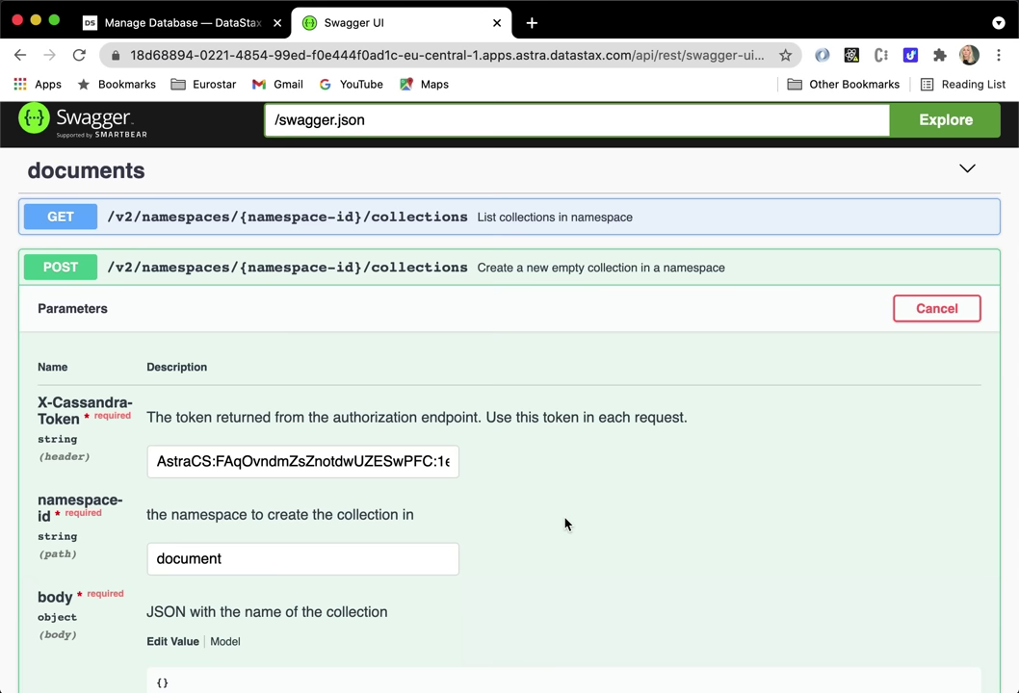
- Replace the request body with {"name": "my_first_collection"}
{"action": "scroll", "coordinate": [565, 524], "scroll_direction": "down", "scroll_amount": 2}
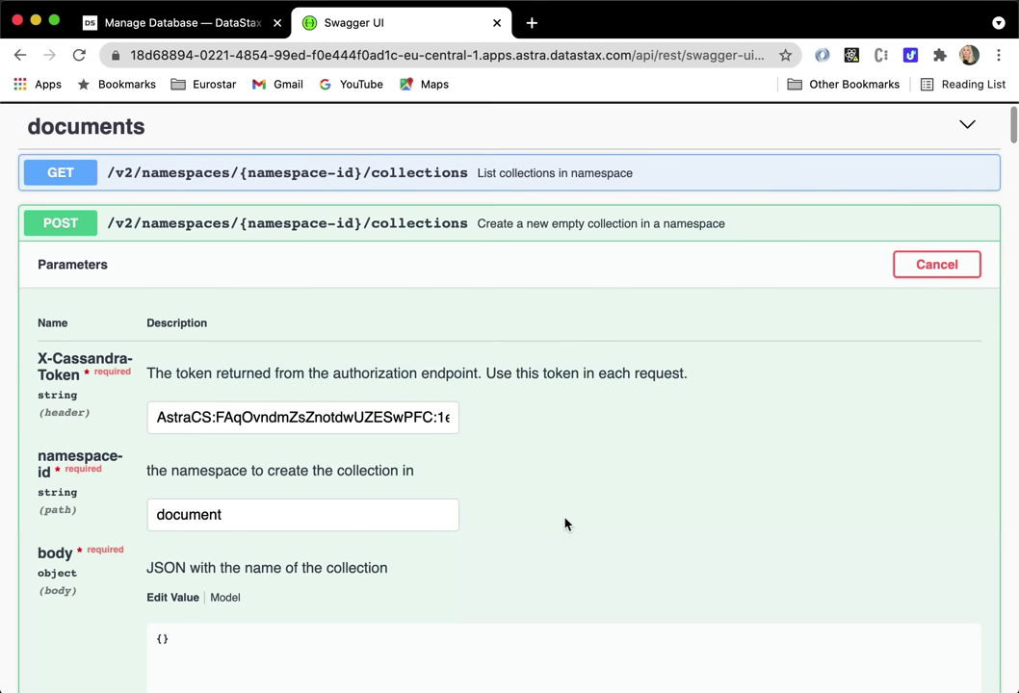
{"action": "scroll", "coordinate": [565, 524], "scroll_direction": "down", "scroll_amount": 1}
{"action": "scroll", "coordinate": [564, 524], "scroll_direction": "down", "scroll_amount": 2}
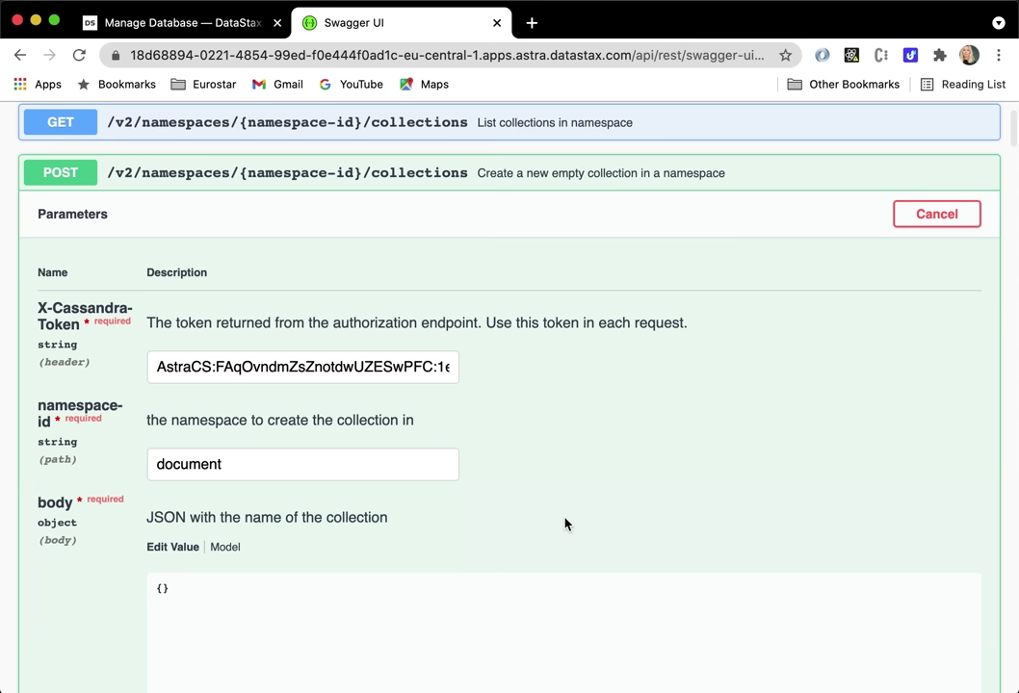
{"action": "left_click_drag", "start_coordinate": [271, 586], "coordinate": [88, 576]}
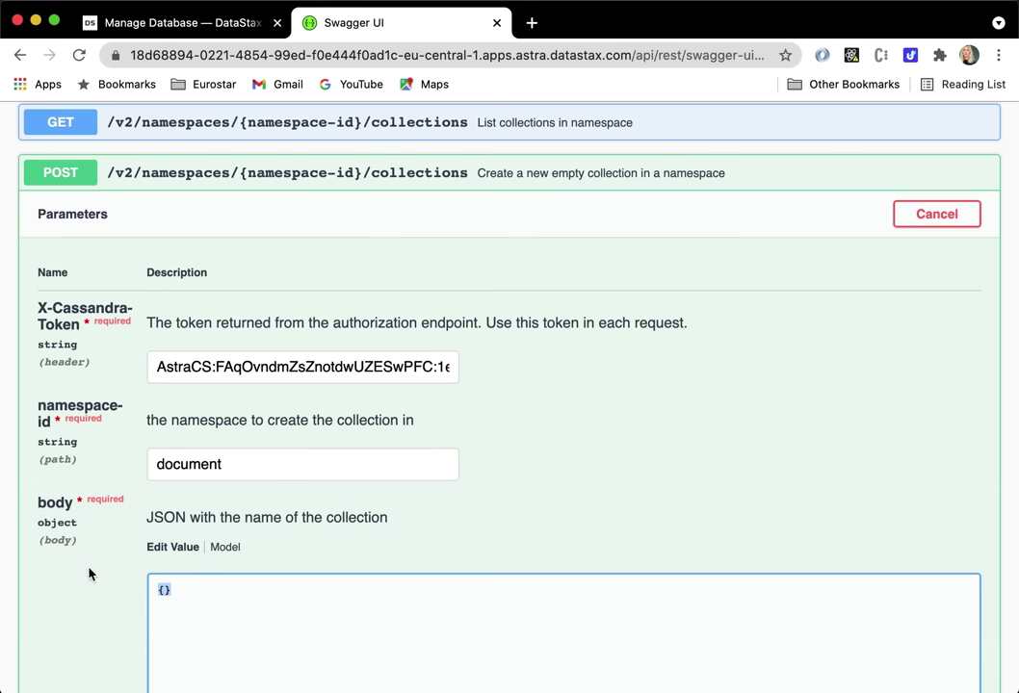
{"action": "type", "text": "{ "}
{"action": "type", "text": "\"name\""}
{"action": "type", "text": ": \""}
{"action": "type", "text": "my_f"}
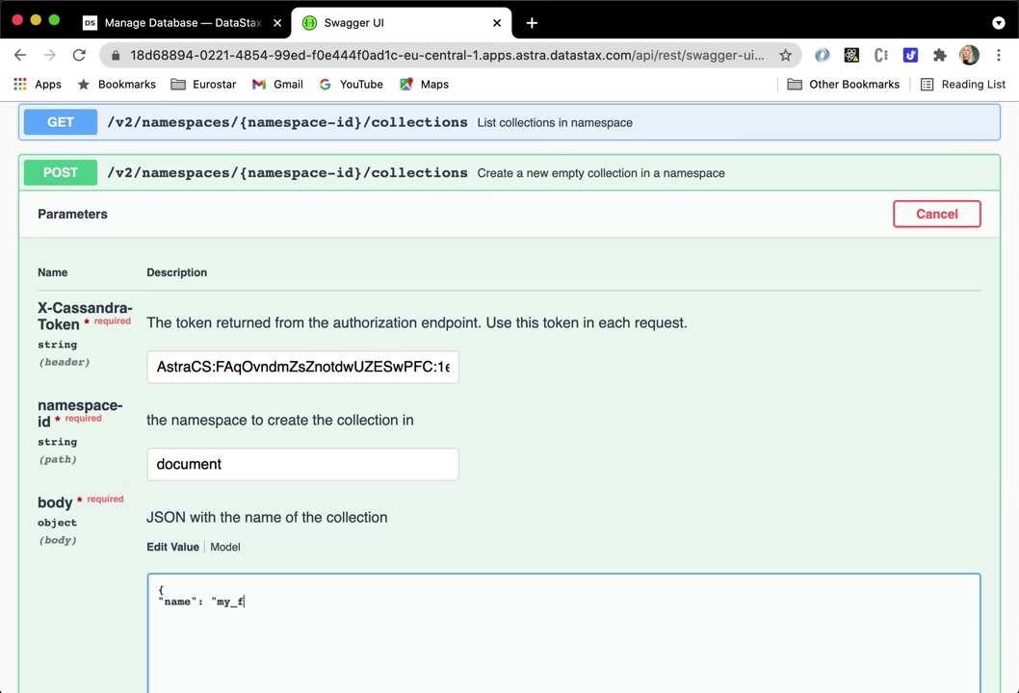
{"action": "type", "text": "irst_collection\""}
{"action": "key", "text": "Return"}
{"action": "type", "text": "}"}
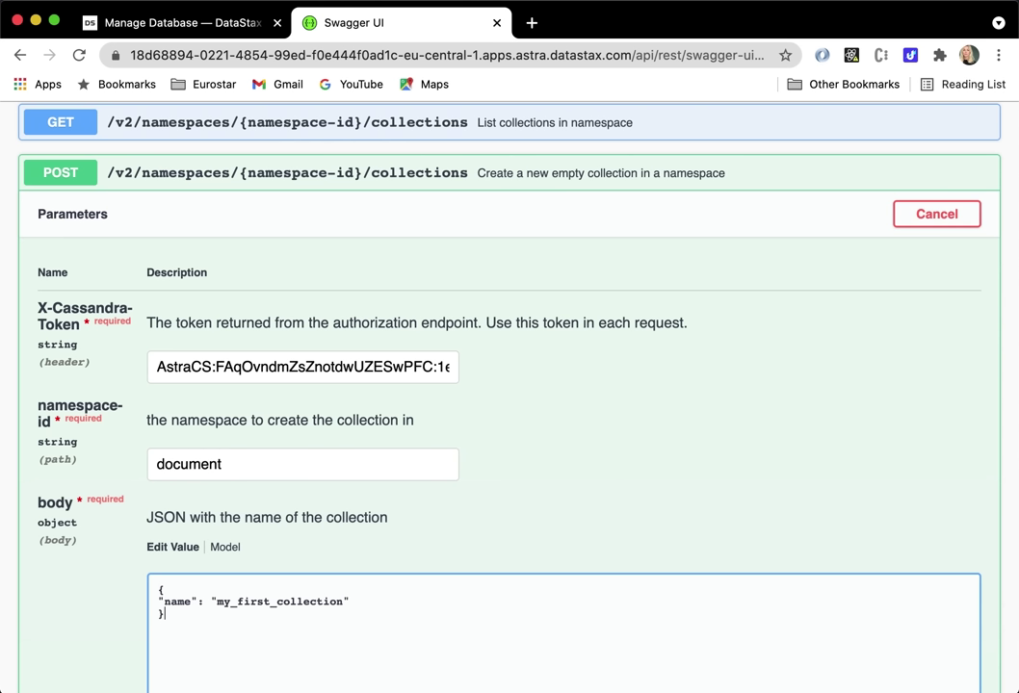
{"action": "scroll", "coordinate": [728, 441], "scroll_direction": "down", "scroll_amount": 8}
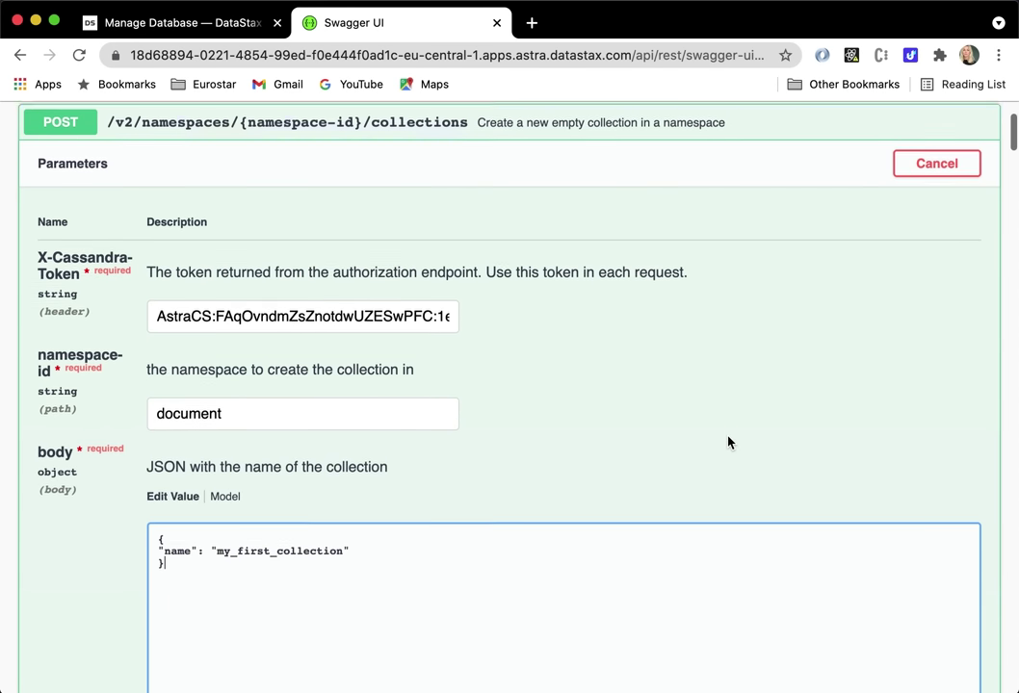
{"action": "scroll", "coordinate": [728, 437], "scroll_direction": "down", "scroll_amount": 2}
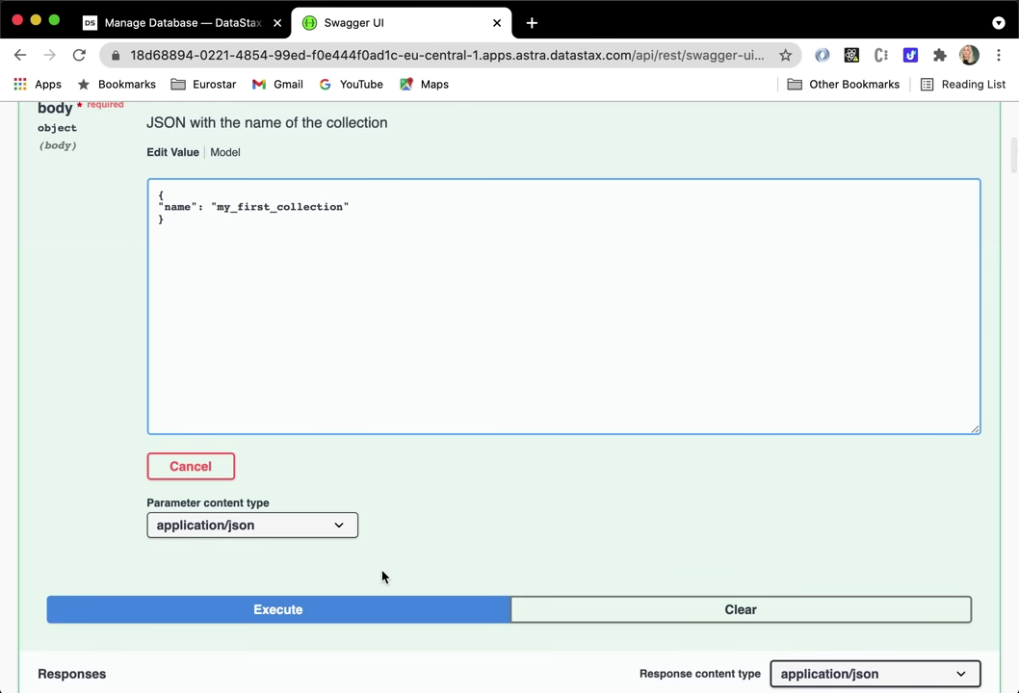
- Execute the create-collection request and review the 201 response
{"action": "left_click", "coordinate": [321, 619]}
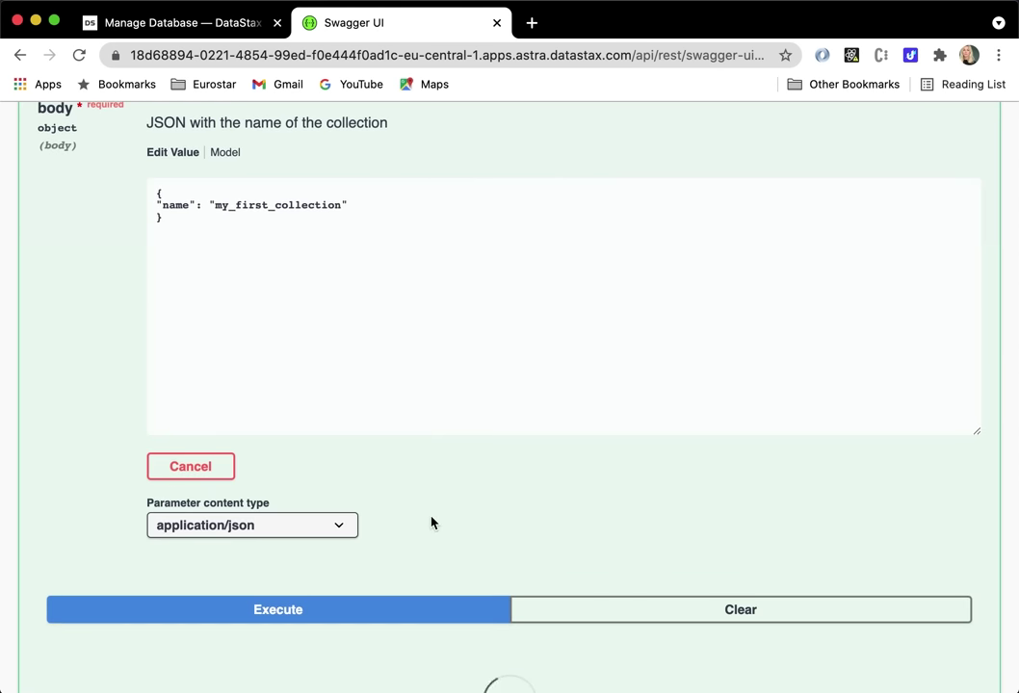
{"action": "scroll", "coordinate": [432, 523], "scroll_direction": "down", "scroll_amount": 8}
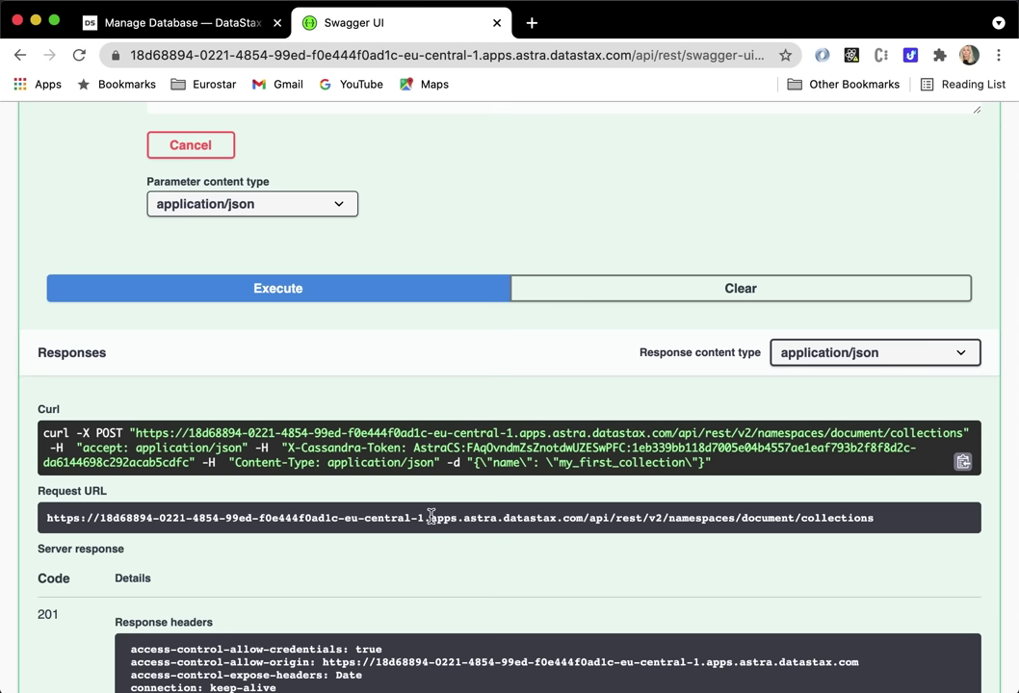
{"action": "scroll", "coordinate": [432, 517], "scroll_direction": "down", "scroll_amount": 1}
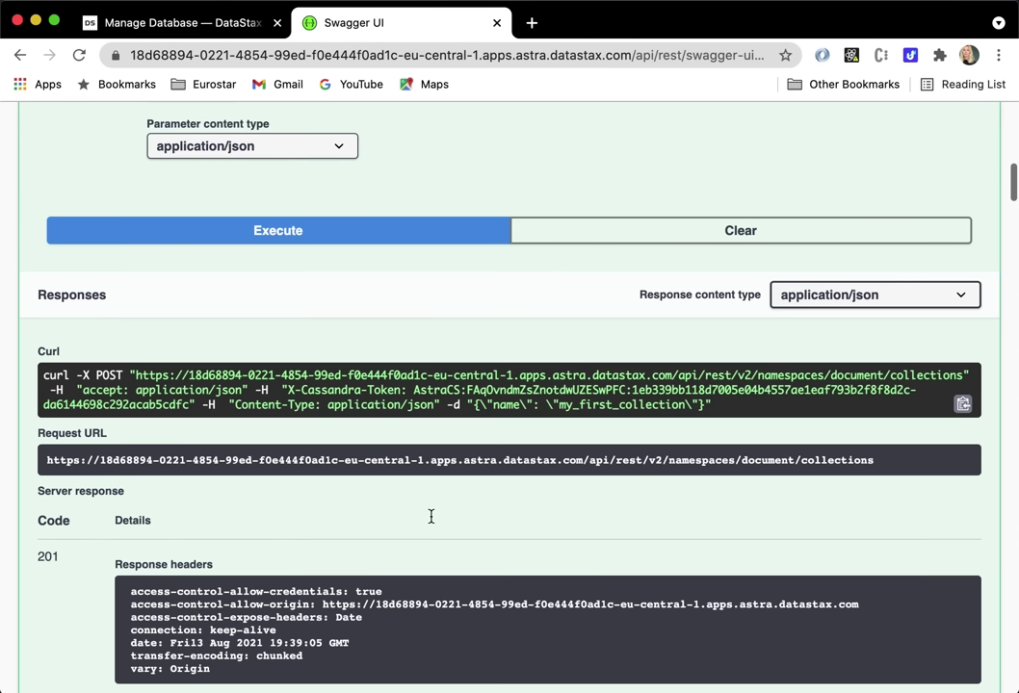
{"action": "scroll", "coordinate": [431, 520], "scroll_direction": "down", "scroll_amount": 6}
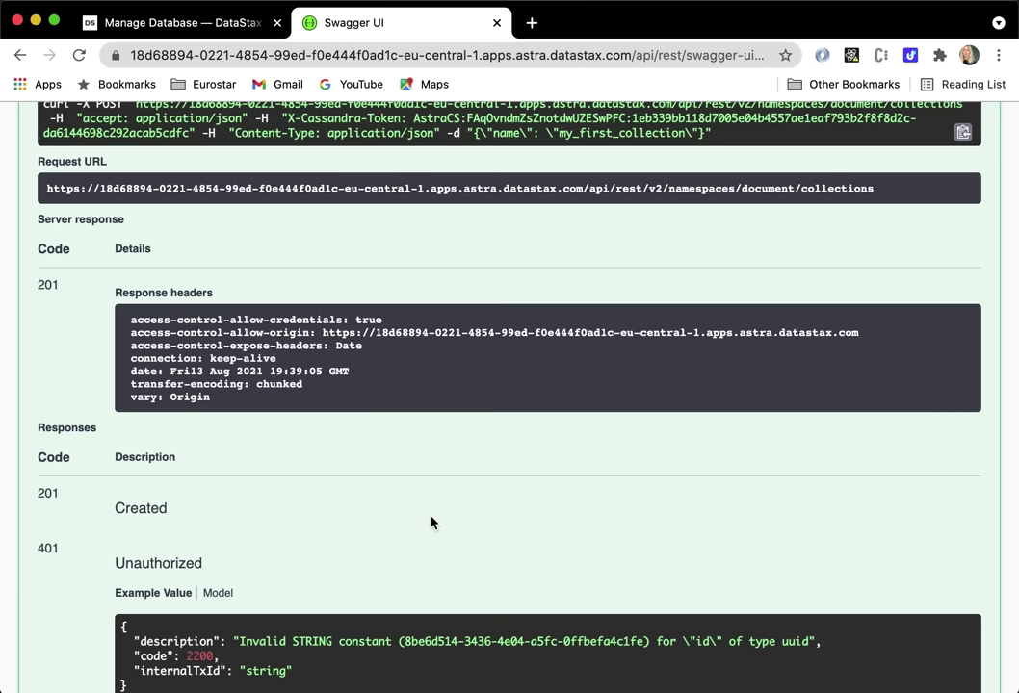
{"action": "scroll", "coordinate": [431, 523], "scroll_direction": "up", "scroll_amount": 15}
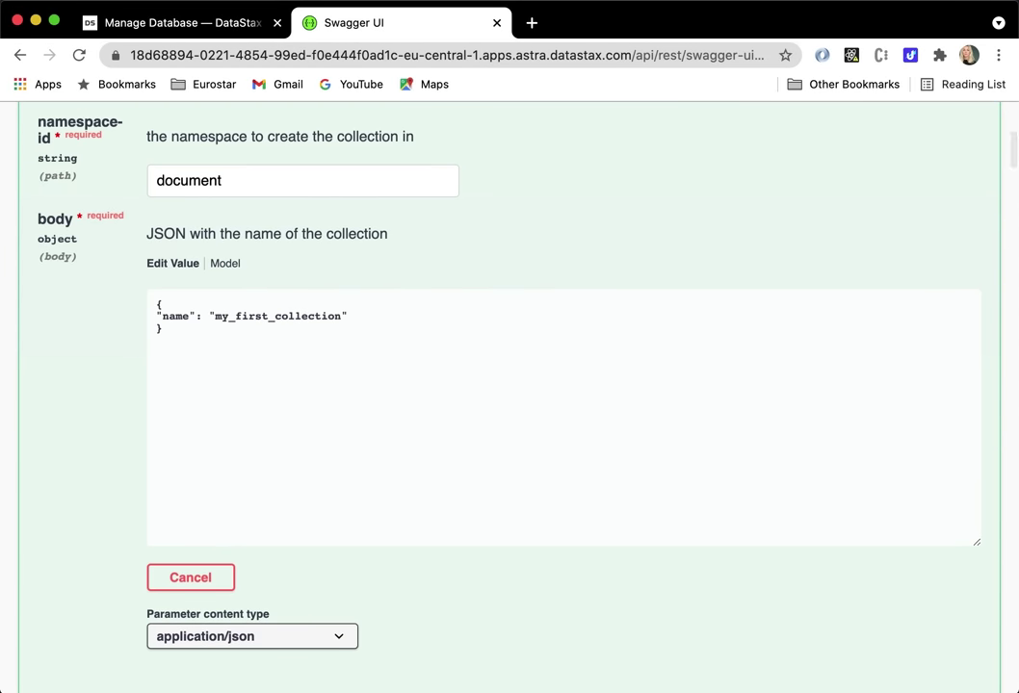
- Select and begin replacing the JSON body of the create-collection request
{"action": "left_click", "coordinate": [353, 310]}
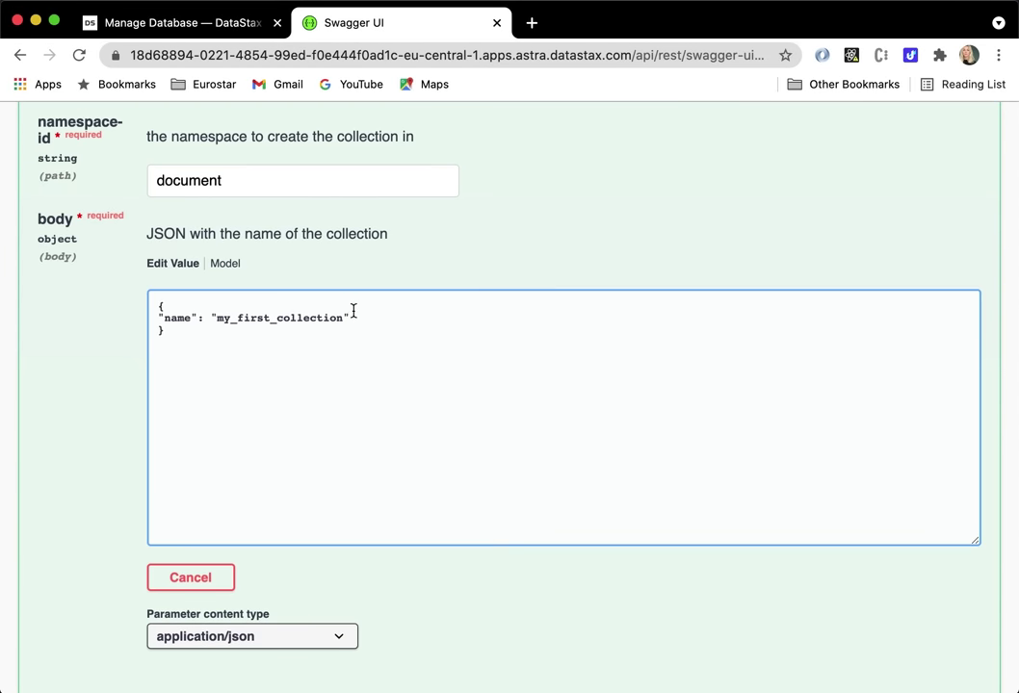
{"action": "scroll", "coordinate": [353, 310], "scroll_direction": "up", "scroll_amount": 1}
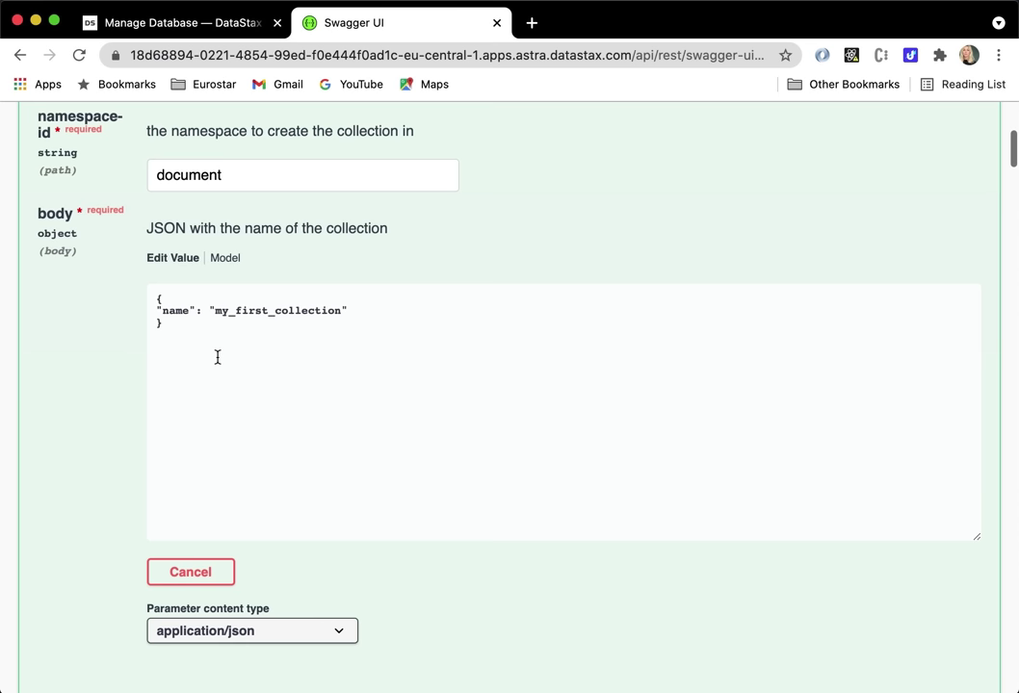
{"action": "left_click_drag", "start_coordinate": [218, 357], "coordinate": [132, 296]}
{"action": "type", "text": "{"}
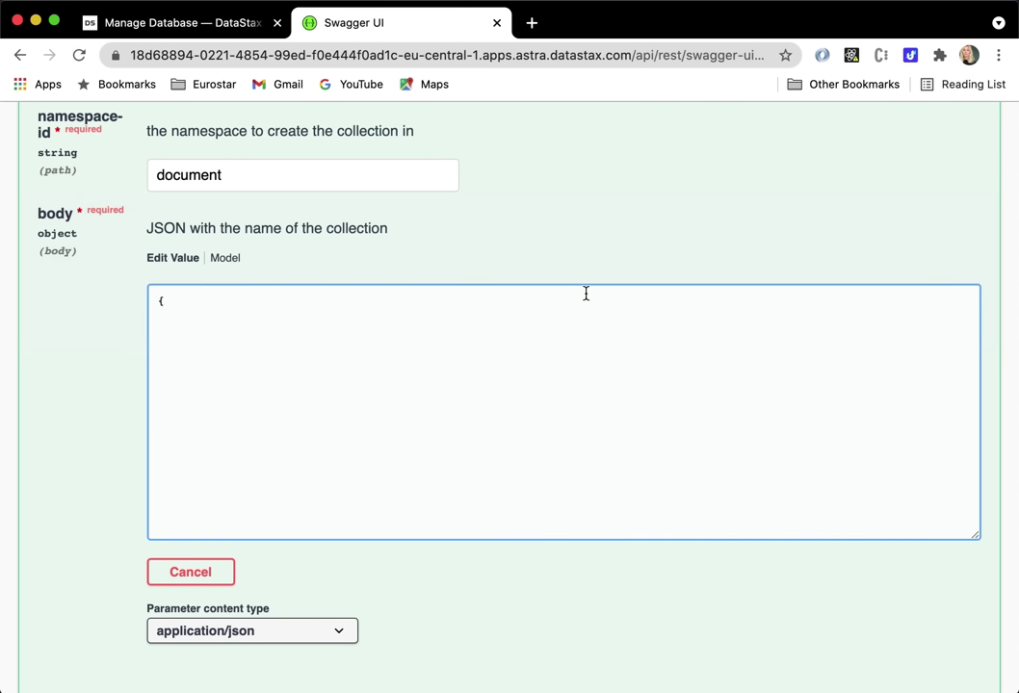
{"action": "scroll", "coordinate": [585, 294], "scroll_direction": "up", "scroll_amount": 8}
- Cancel the create-collection form and enable Try it out on Create a new document
{"action": "left_click", "coordinate": [946, 310]}
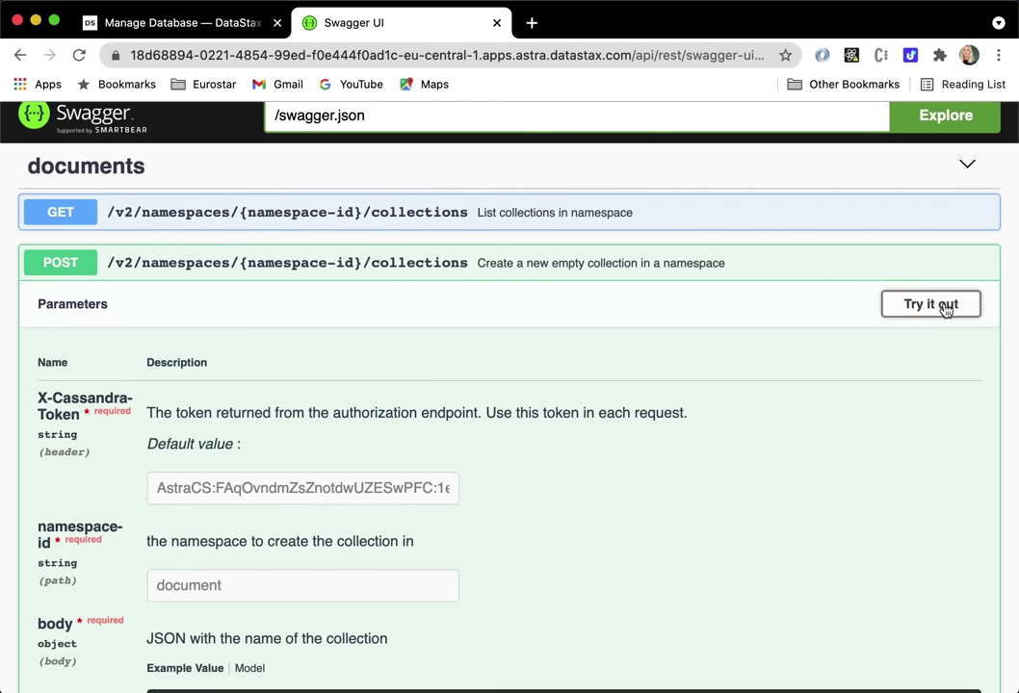
{"action": "left_click", "coordinate": [929, 268]}
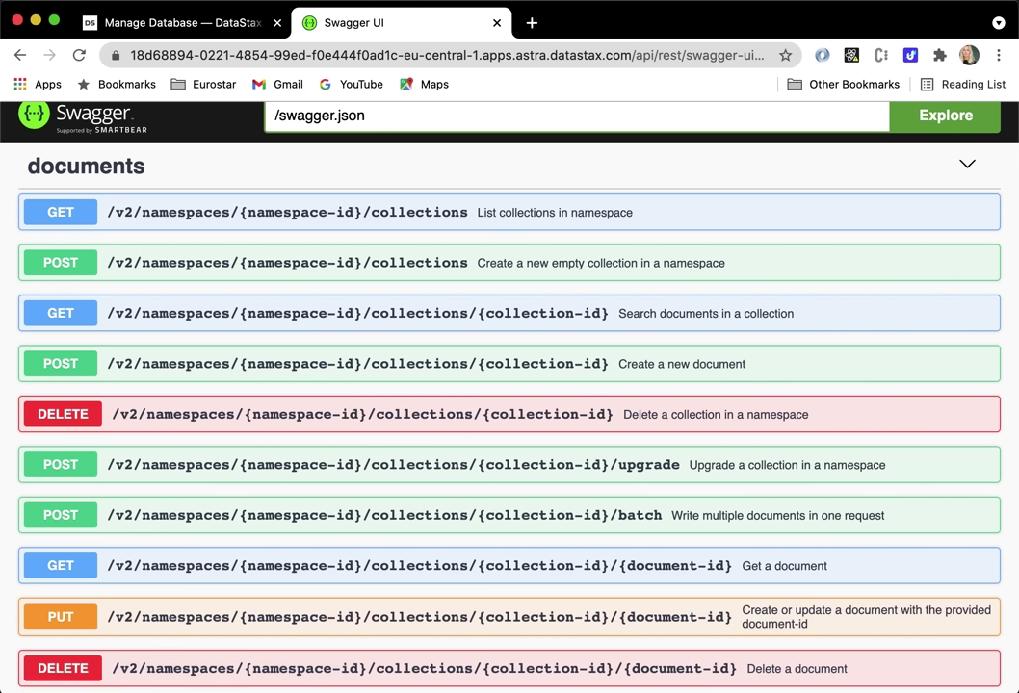
{"action": "left_click", "coordinate": [653, 363]}
{"action": "scroll", "coordinate": [818, 385], "scroll_direction": "down", "scroll_amount": 1}
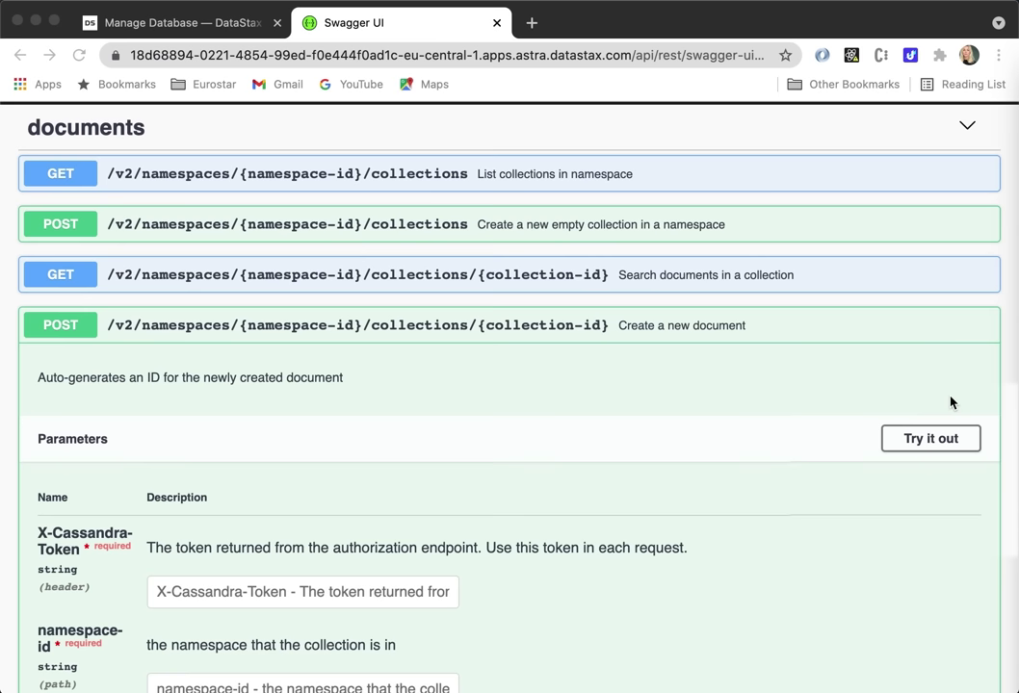
{"action": "left_click", "coordinate": [927, 438]}
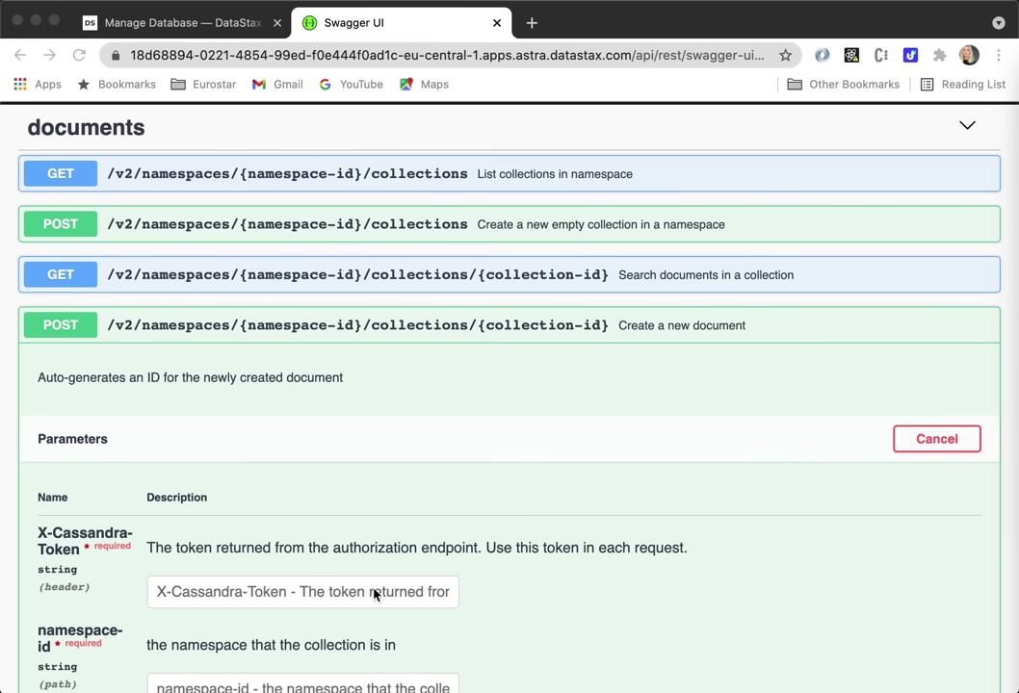
- Paste the token, and set namespace 'document' and collection 'my_first_collection'
{"action": "left_click", "coordinate": [472, 586]}
{"action": "left_click", "coordinate": [298, 584]}
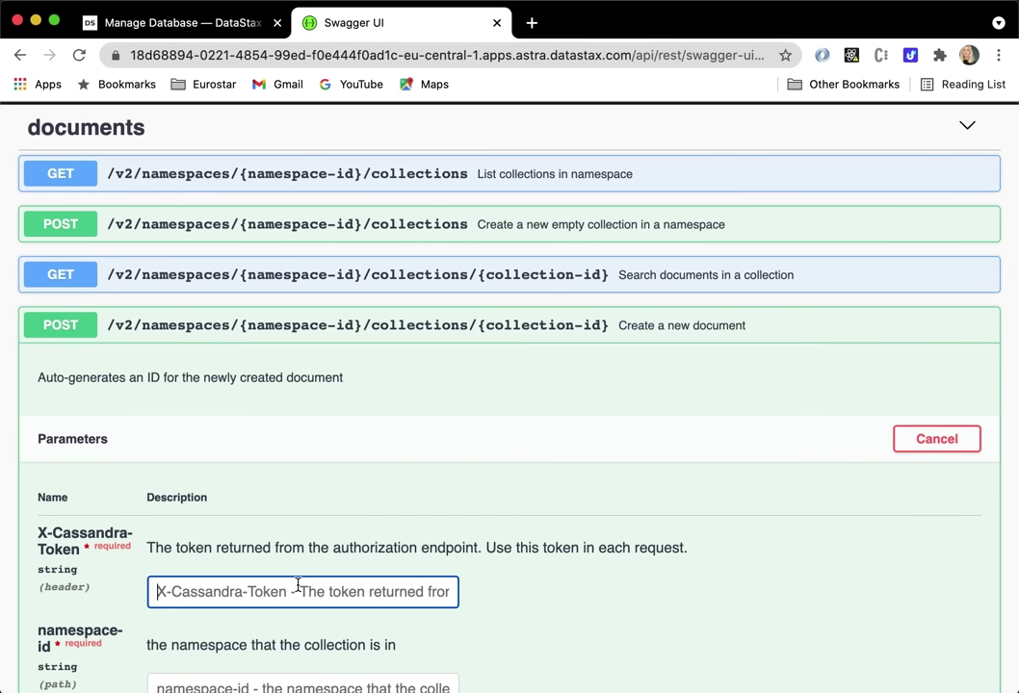
{"action": "key", "text": "super+v"}
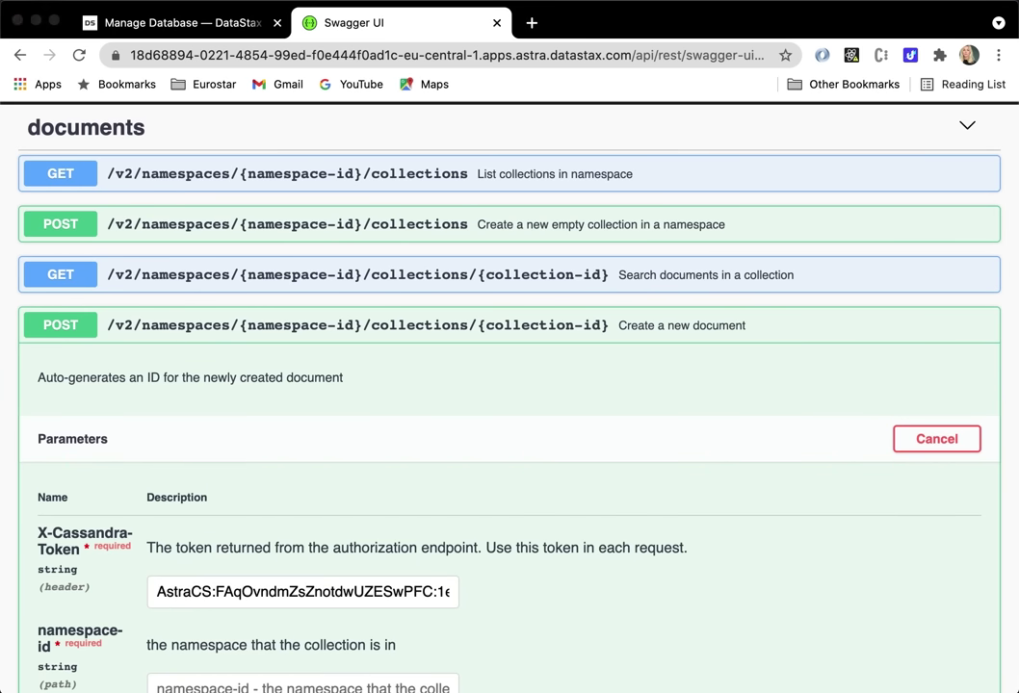
{"action": "scroll", "coordinate": [539, 517], "scroll_direction": "down", "scroll_amount": 5}
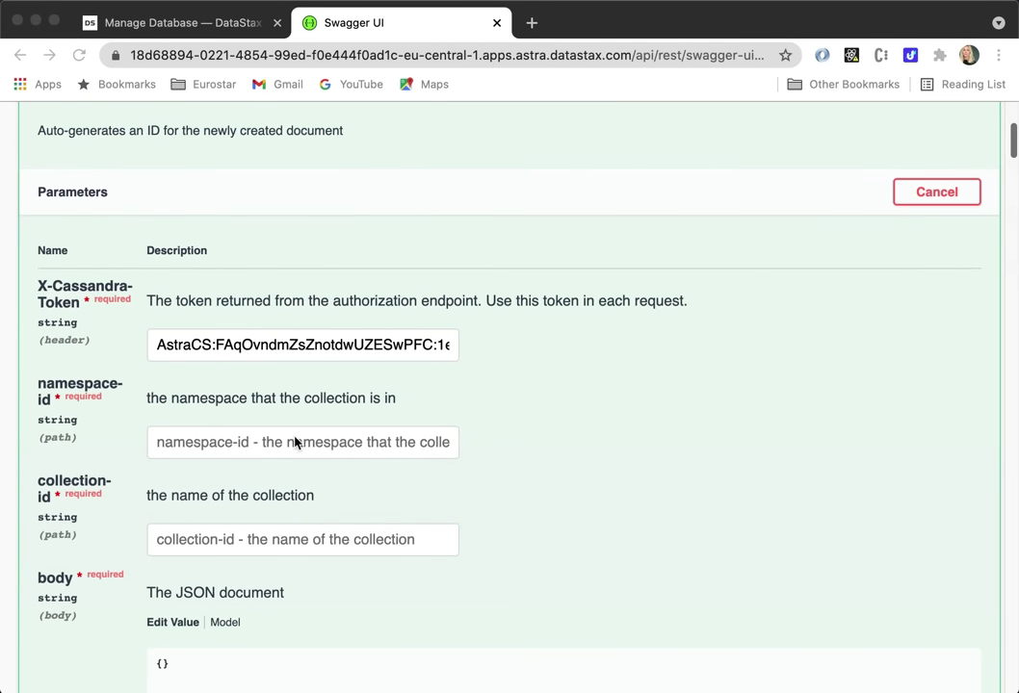
{"action": "key", "text": "super+Tab"}
{"action": "left_click", "coordinate": [275, 440]}
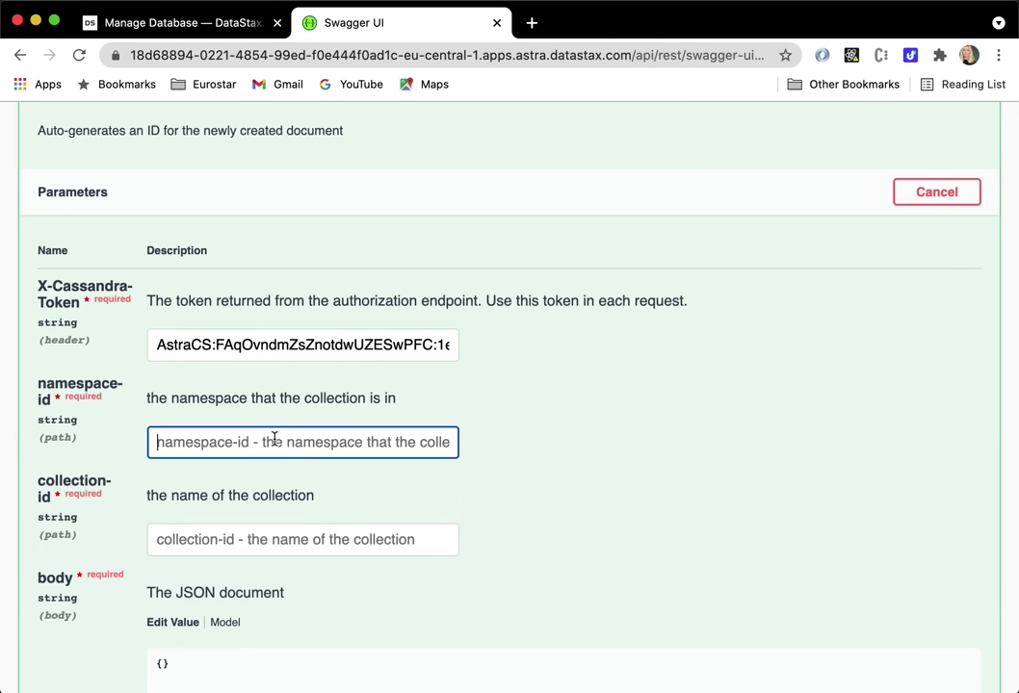
{"action": "type", "text": "document"}
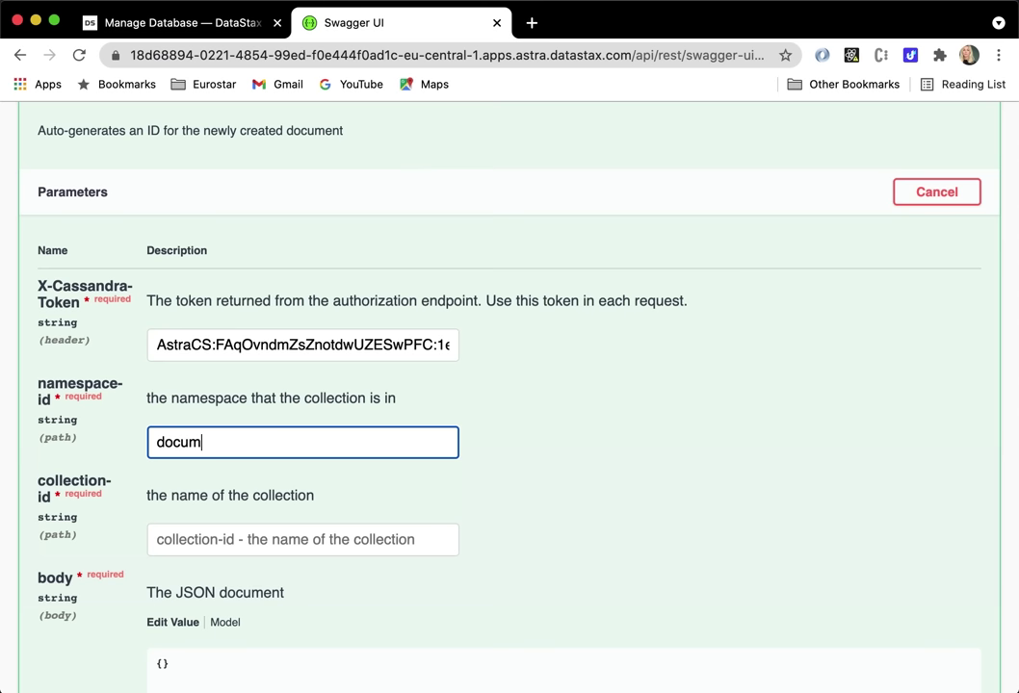
{"action": "left_click", "coordinate": [507, 472]}
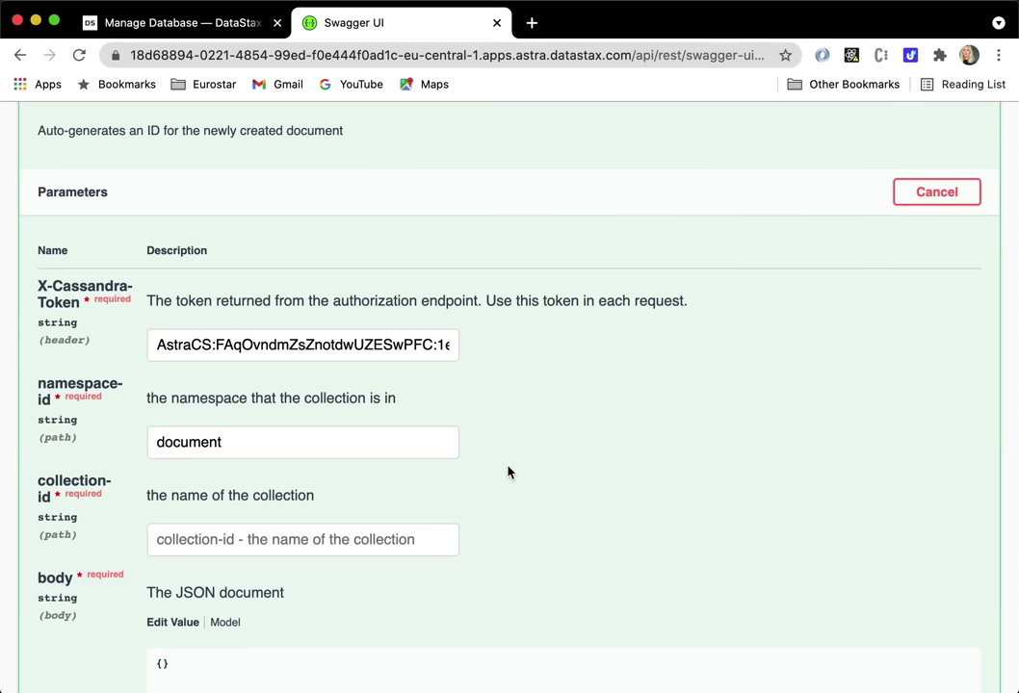
{"action": "left_click", "coordinate": [289, 542]}
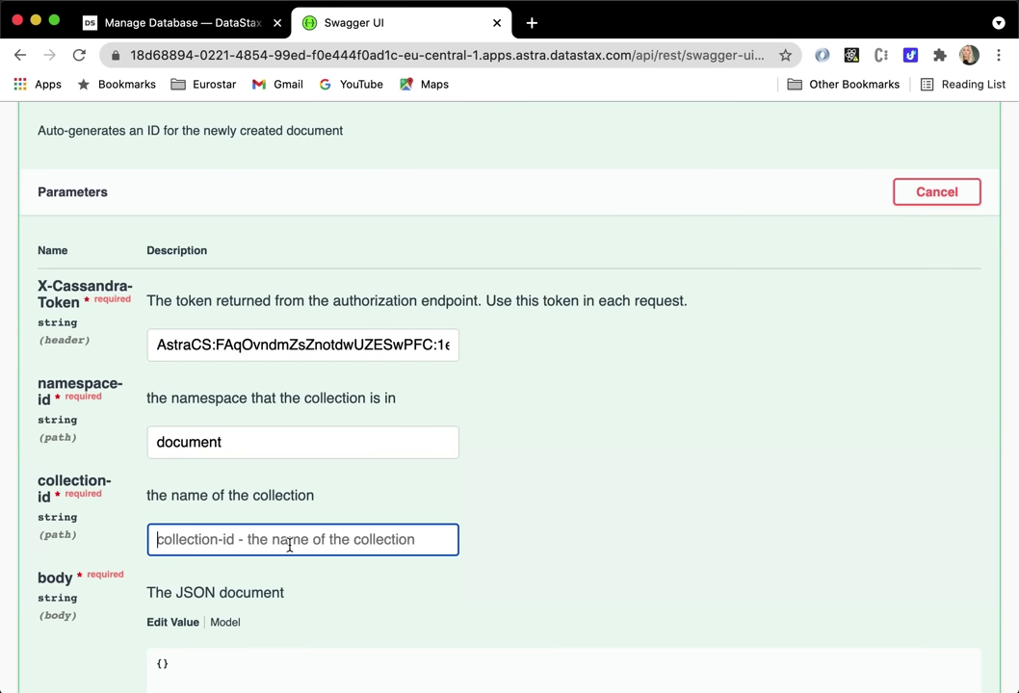
{"action": "type", "text": "my_fri"}
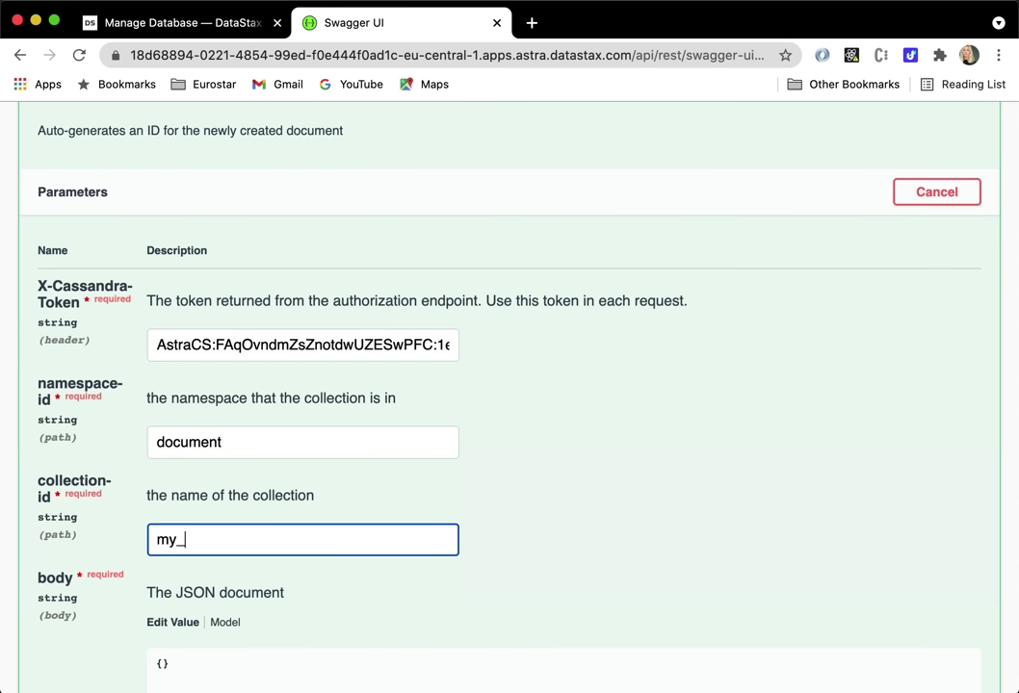
{"action": "key", "text": "BackSpace"}
{"action": "key", "text": "BackSpace"}
{"action": "type", "text": "irst_collection"}
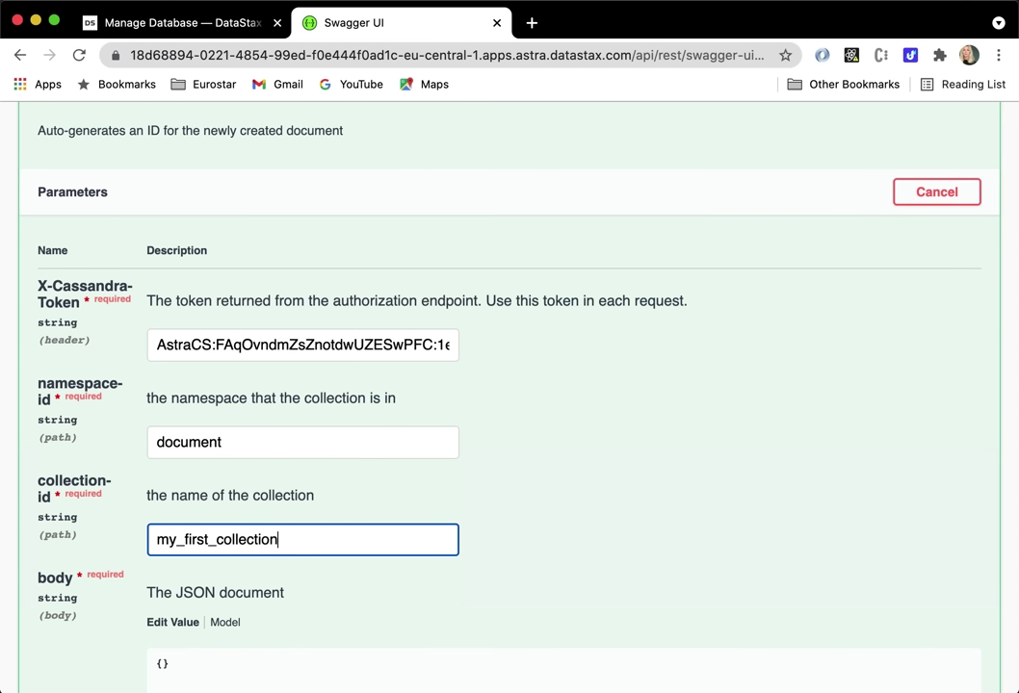
{"action": "left_click", "coordinate": [605, 537]}
- Paste the sample to-do JSON as the body and change its id to 1
{"action": "scroll", "coordinate": [605, 536], "scroll_direction": "down", "scroll_amount": 2}
{"action": "scroll", "coordinate": [605, 537], "scroll_direction": "down", "scroll_amount": 2}
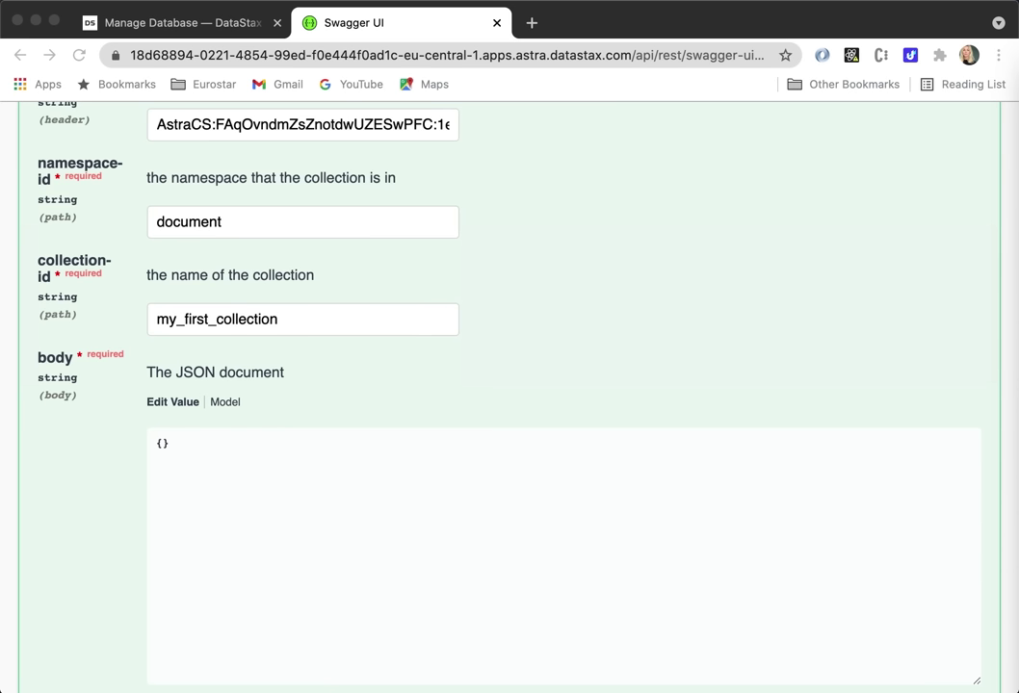
{"action": "left_click", "coordinate": [390, 482]}
{"action": "key", "text": "super+a"}
{"action": "type", "text": "{ \"id\": 0,   \"title\": \"Fix bike\",   \"description\": \"Fix bike before housemate finds out\",   \"done\": true }"}
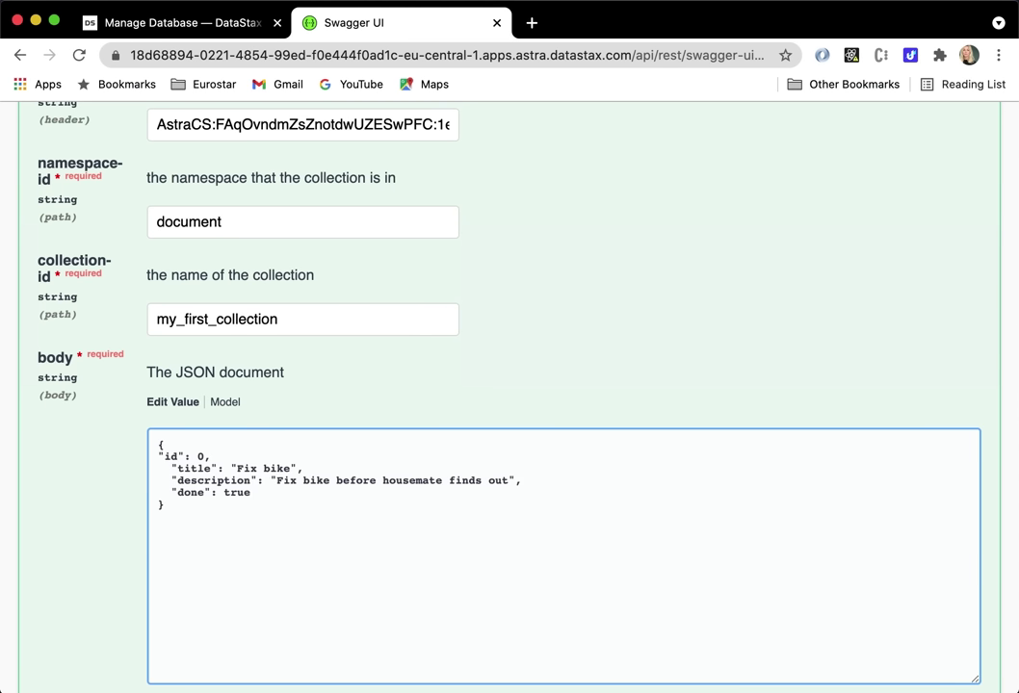
{"action": "double_click", "coordinate": [199, 455]}
{"action": "key", "text": "BackSpace"}
{"action": "type", "text": "1"}
- Edit the body to title 'Make Dinner', a new apology description, and done false
{"action": "left_click_drag", "start_coordinate": [291, 469], "coordinate": [239, 470]}
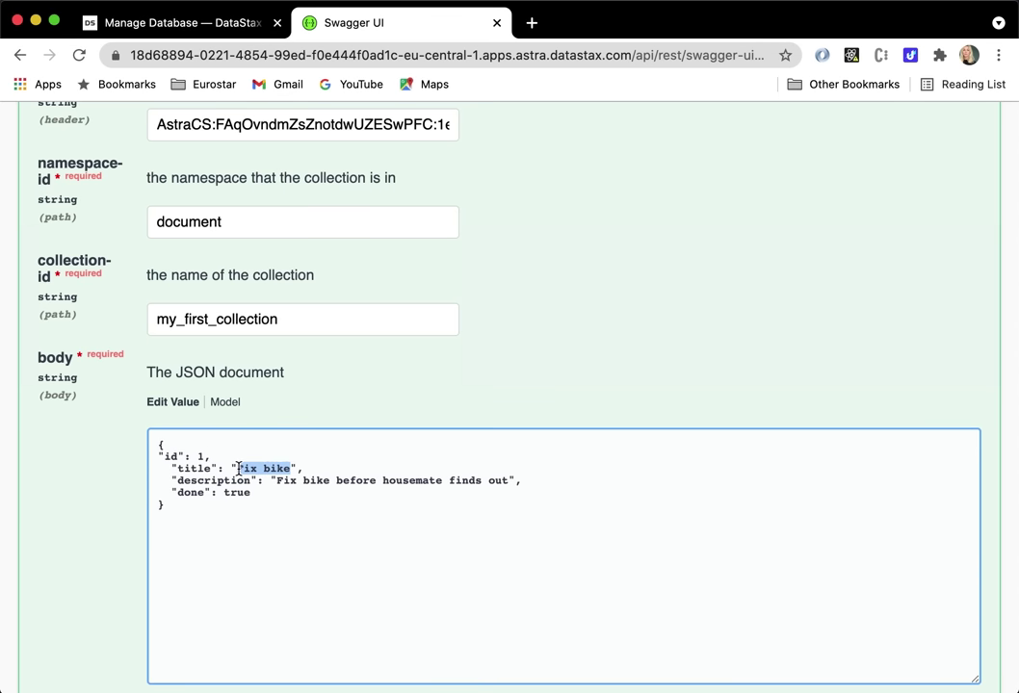
{"action": "type", "text": "Make Du"}
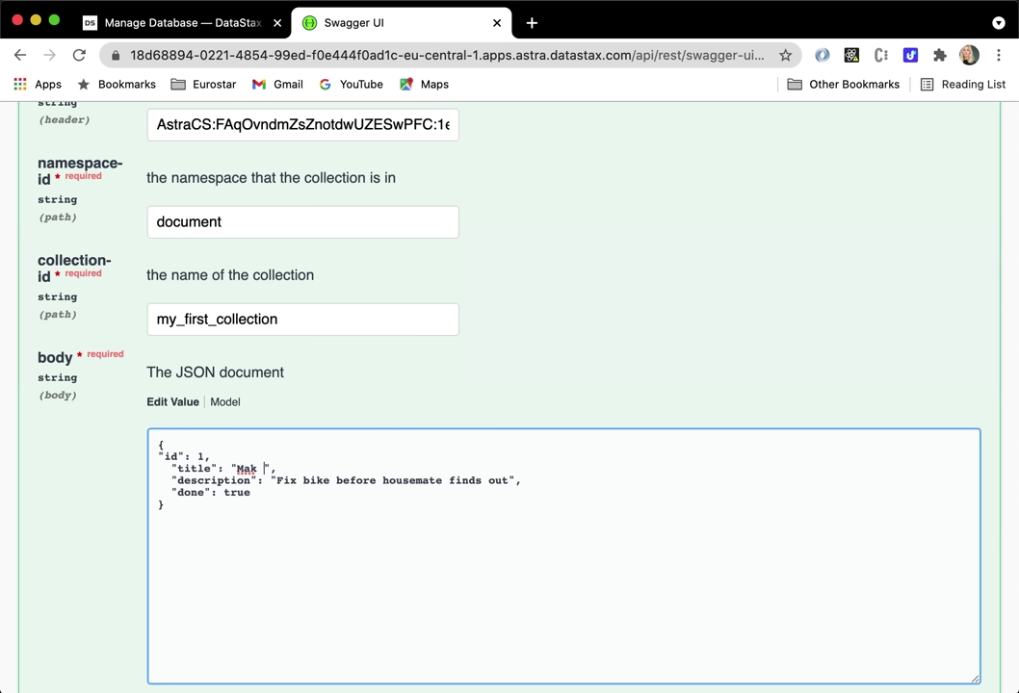
{"action": "type", "text": "nner"}
{"action": "key", "text": "BackSpace"}
{"action": "key", "text": "BackSpace"}
{"action": "key", "text": "BackSpace"}
{"action": "key", "text": "BackSpace"}
{"action": "key", "text": "BackSpace"}
{"action": "type", "text": "inner"}
{"action": "left_click_drag", "start_coordinate": [505, 482], "coordinate": [276, 482]}
{"action": "type", "text": "make dinner "}
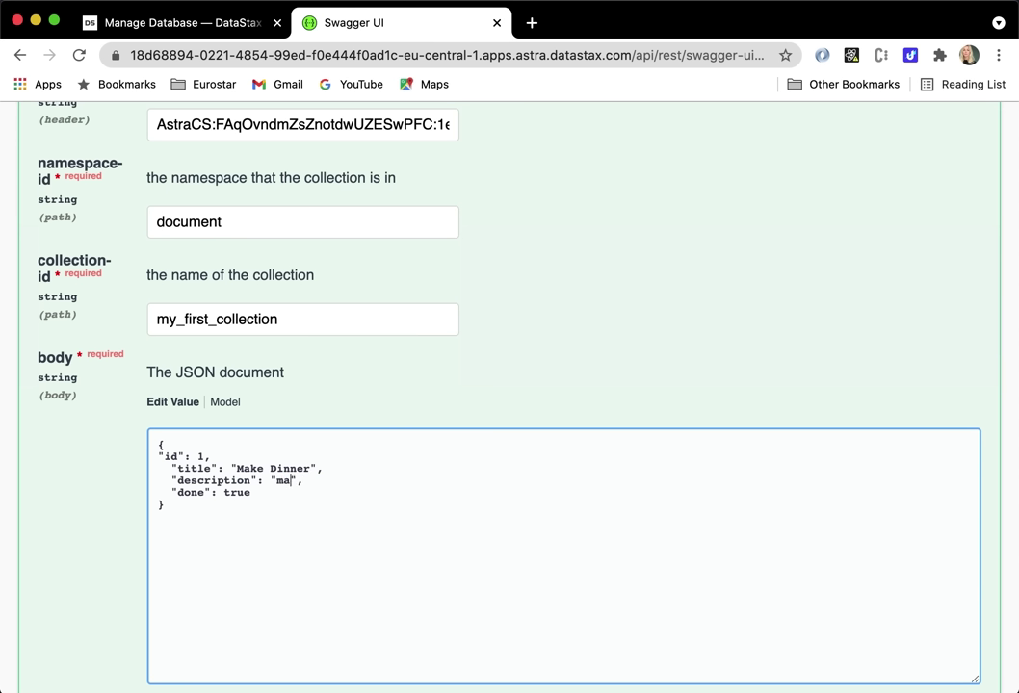
{"action": "type", "text": "to apologi"}
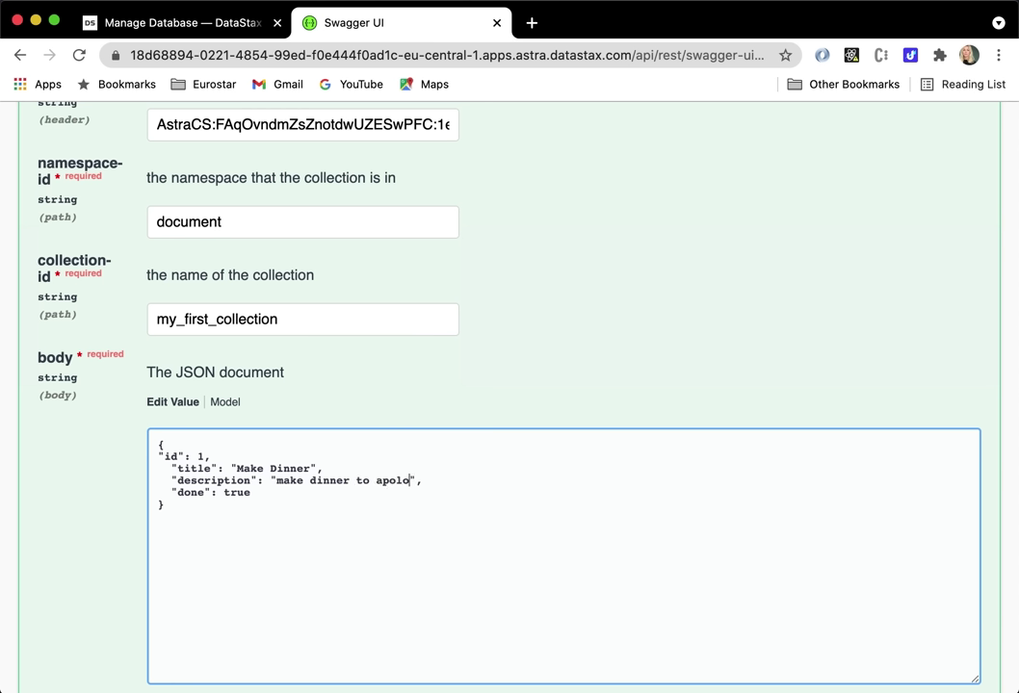
{"action": "type", "text": "ze for breaking my "}
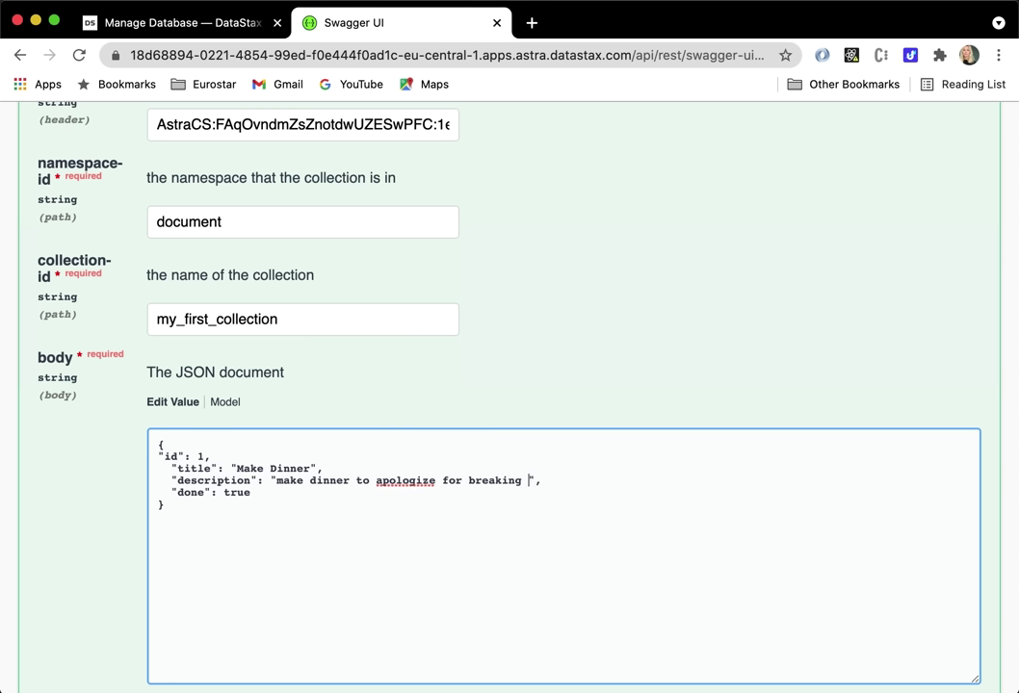
{"action": "type", "text": "housemates bike"}
{"action": "left_click_drag", "start_coordinate": [252, 493], "coordinate": [225, 494]}
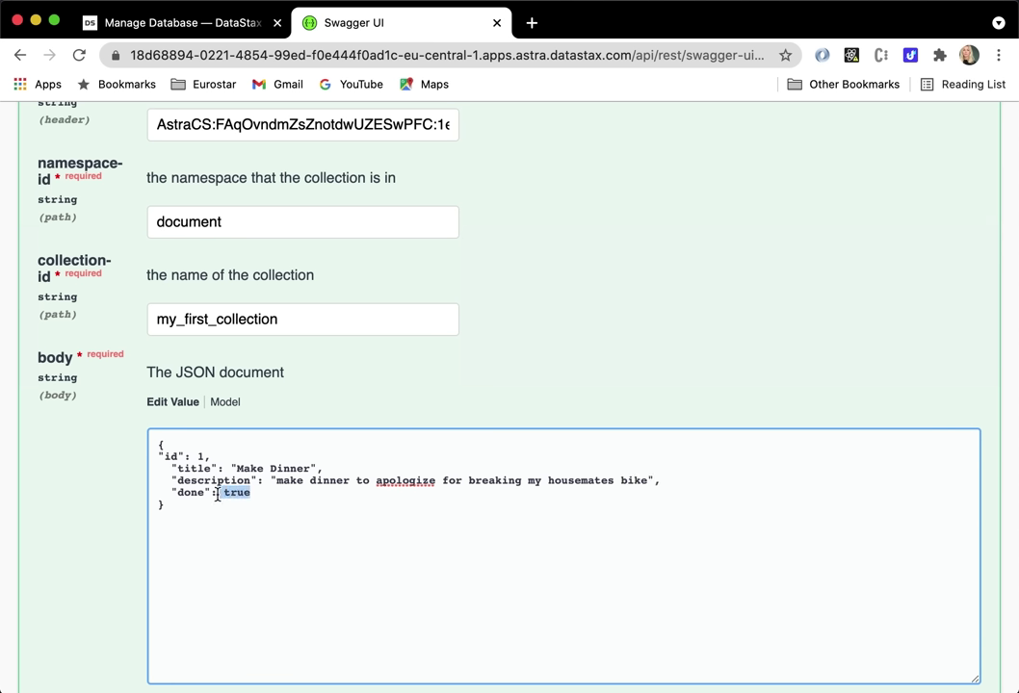
{"action": "type", "text": "false"}
{"action": "left_click", "coordinate": [285, 541]}
- Execute the create-document request and select the returned documentId
{"action": "scroll", "coordinate": [284, 539], "scroll_direction": "down", "scroll_amount": 6}
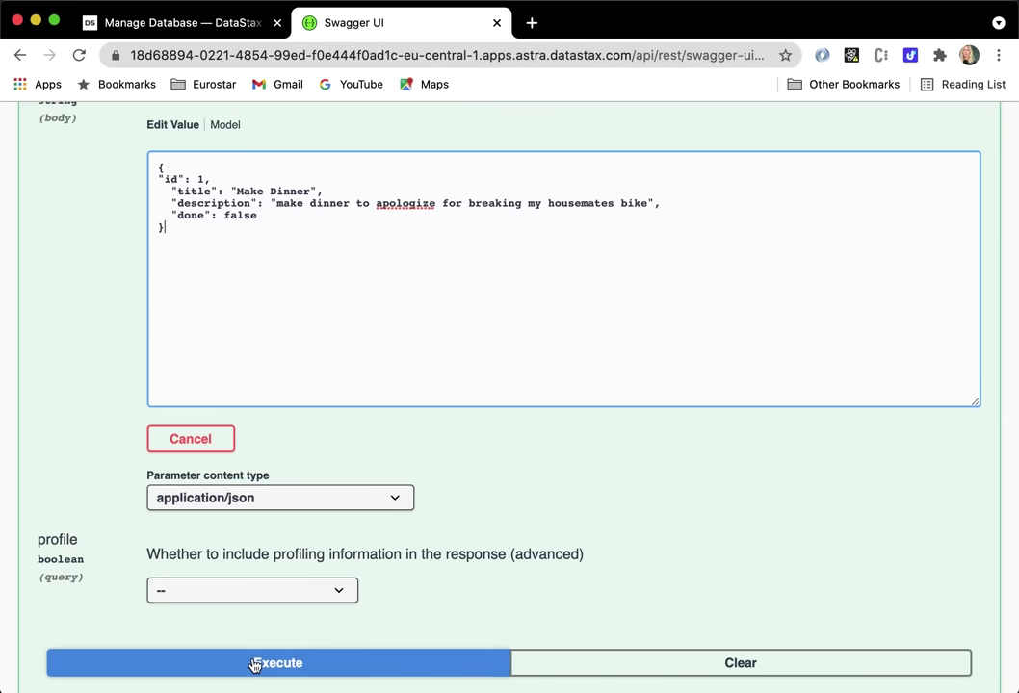
{"action": "left_click", "coordinate": [255, 663]}
{"action": "scroll", "coordinate": [493, 444], "scroll_direction": "down", "scroll_amount": 9}
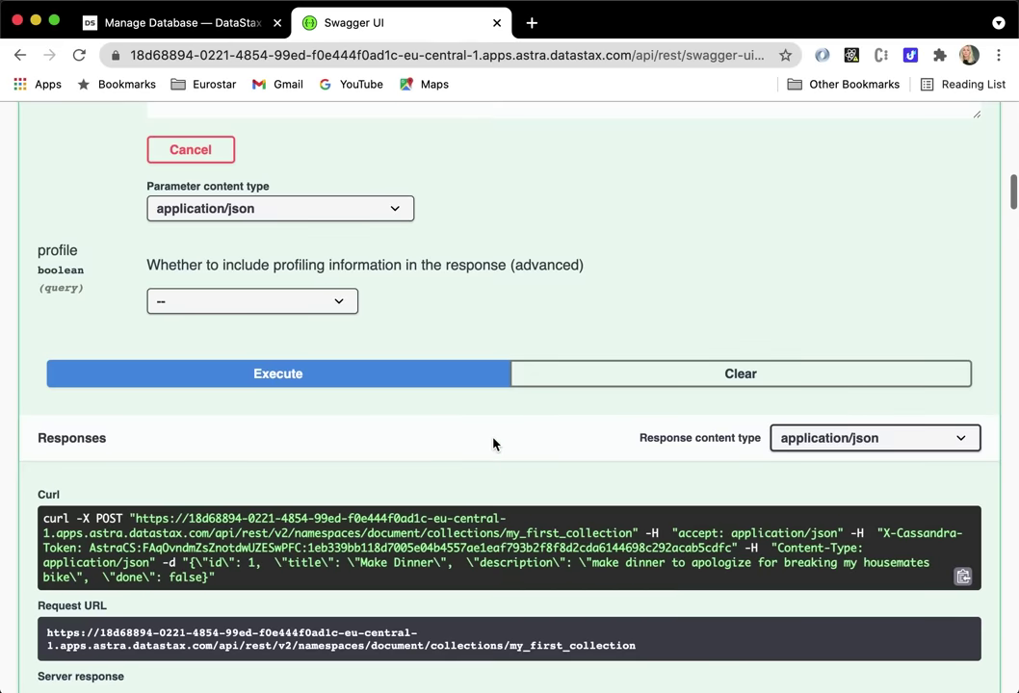
{"action": "scroll", "coordinate": [493, 444], "scroll_direction": "down", "scroll_amount": 2}
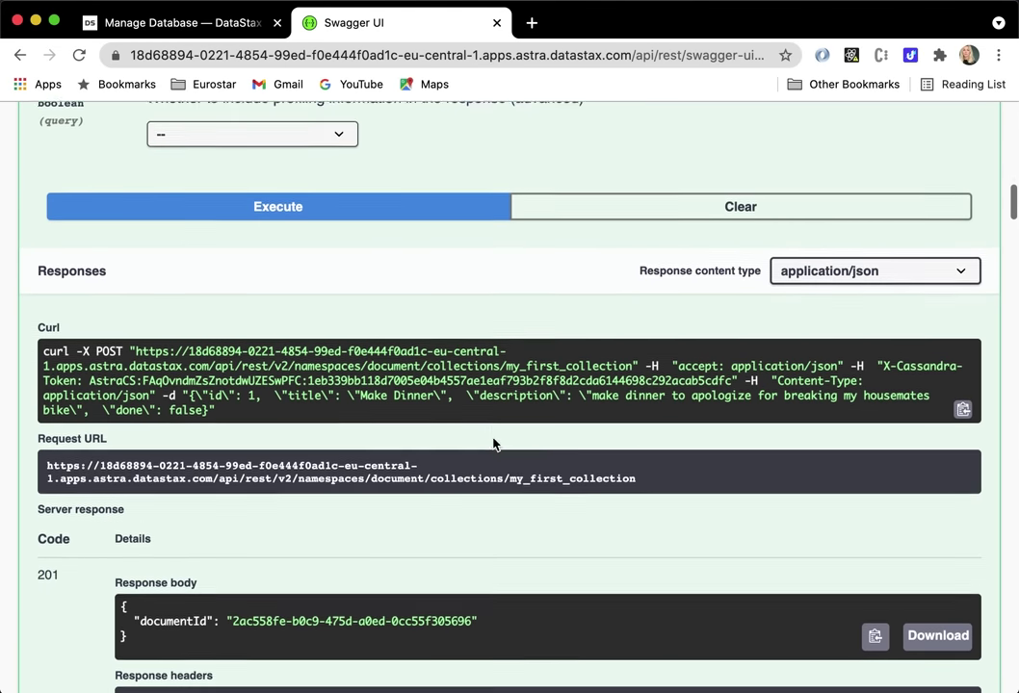
{"action": "left_click_drag", "start_coordinate": [535, 590], "coordinate": [127, 579]}
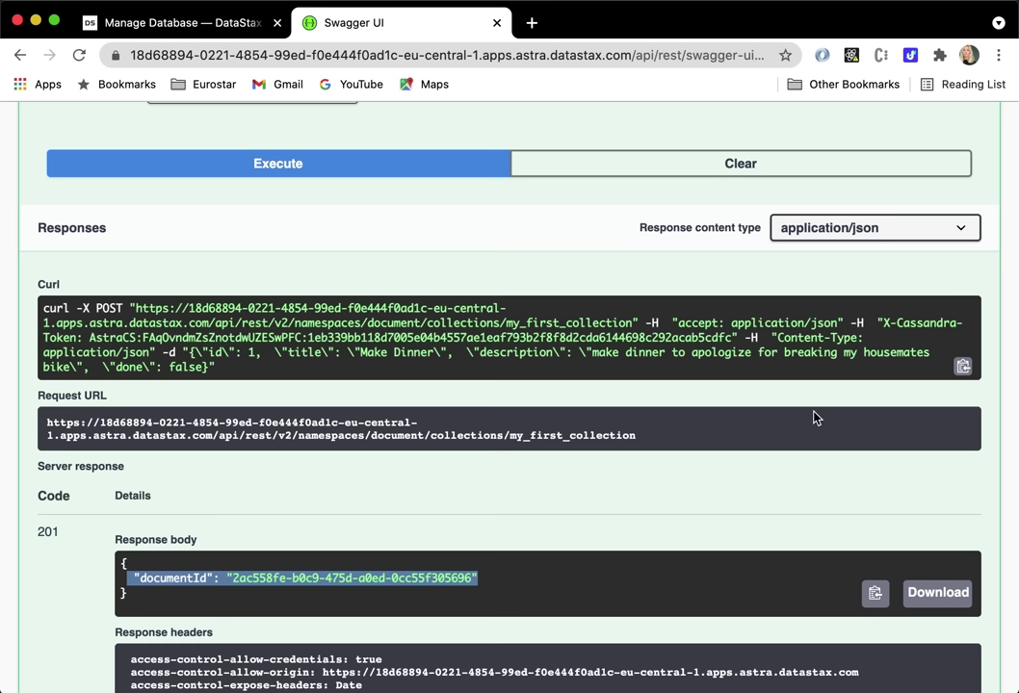
{"action": "scroll", "coordinate": [814, 417], "scroll_direction": "up", "scroll_amount": 20}
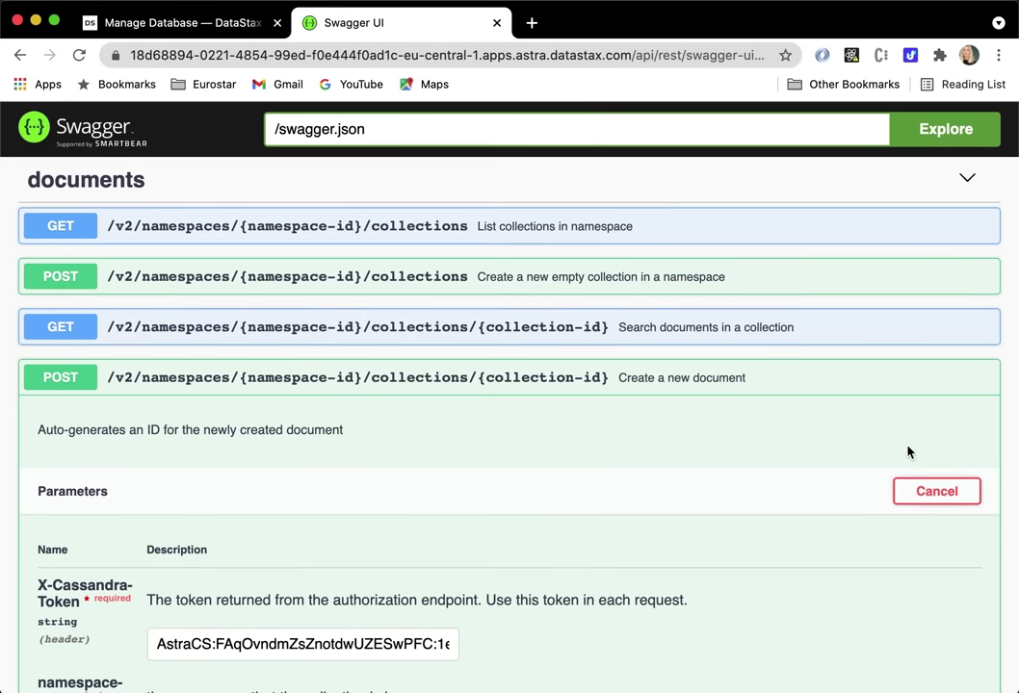
- Close the create-document form and enable Try it out on Search documents in a collection
{"action": "left_click", "coordinate": [925, 496]}
{"action": "left_click", "coordinate": [879, 392]}
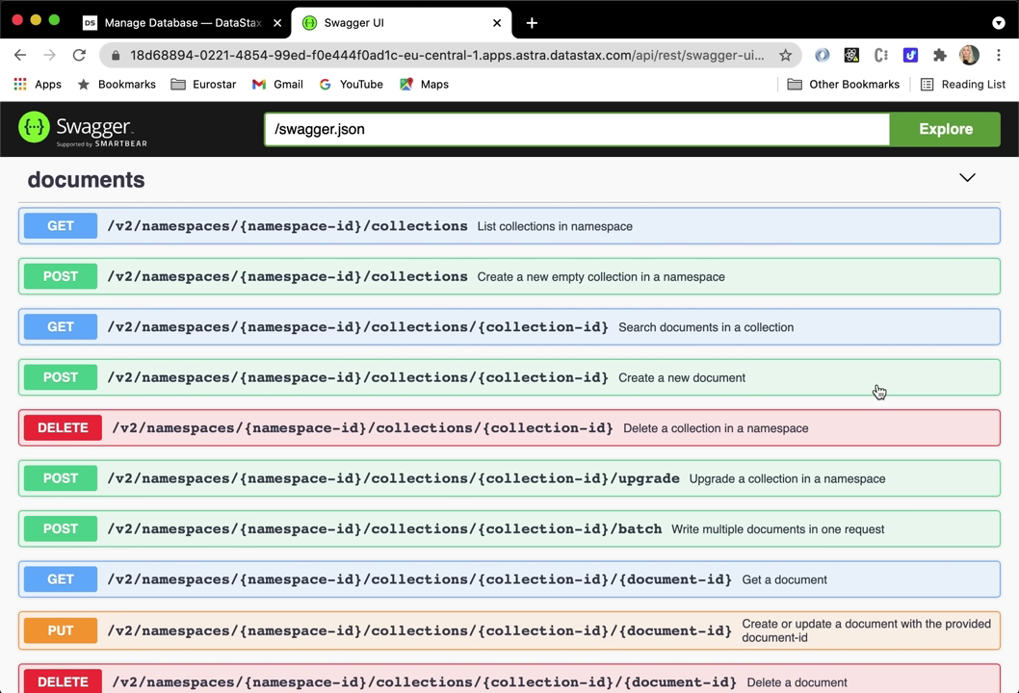
{"action": "left_click", "coordinate": [634, 343]}
{"action": "scroll", "coordinate": [608, 529], "scroll_direction": "down", "scroll_amount": 1}
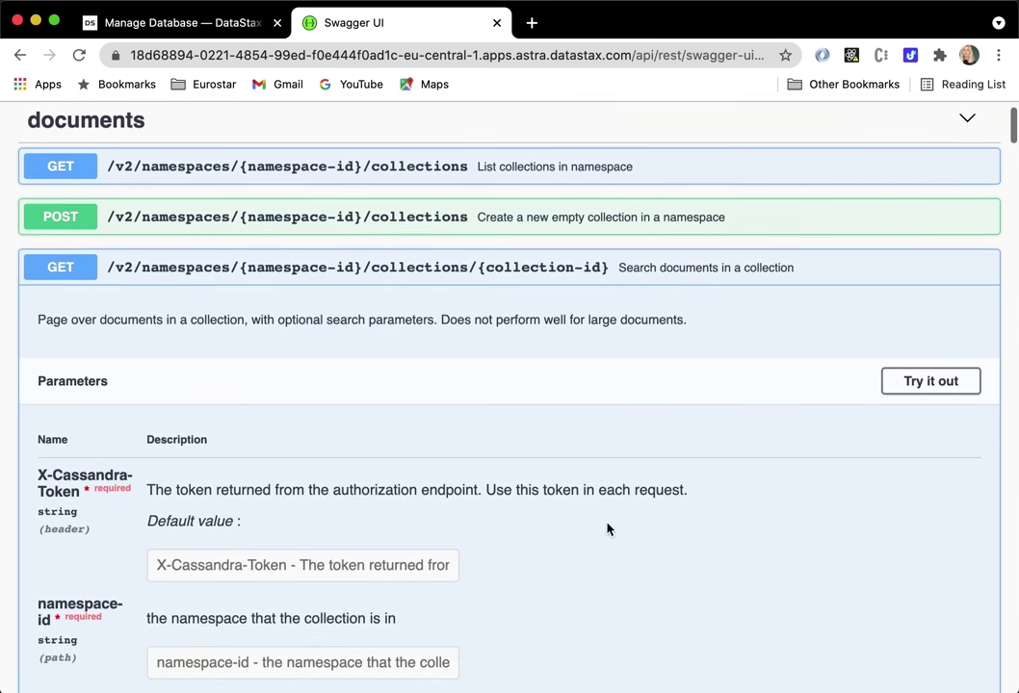
{"action": "scroll", "coordinate": [612, 529], "scroll_direction": "down", "scroll_amount": 1}
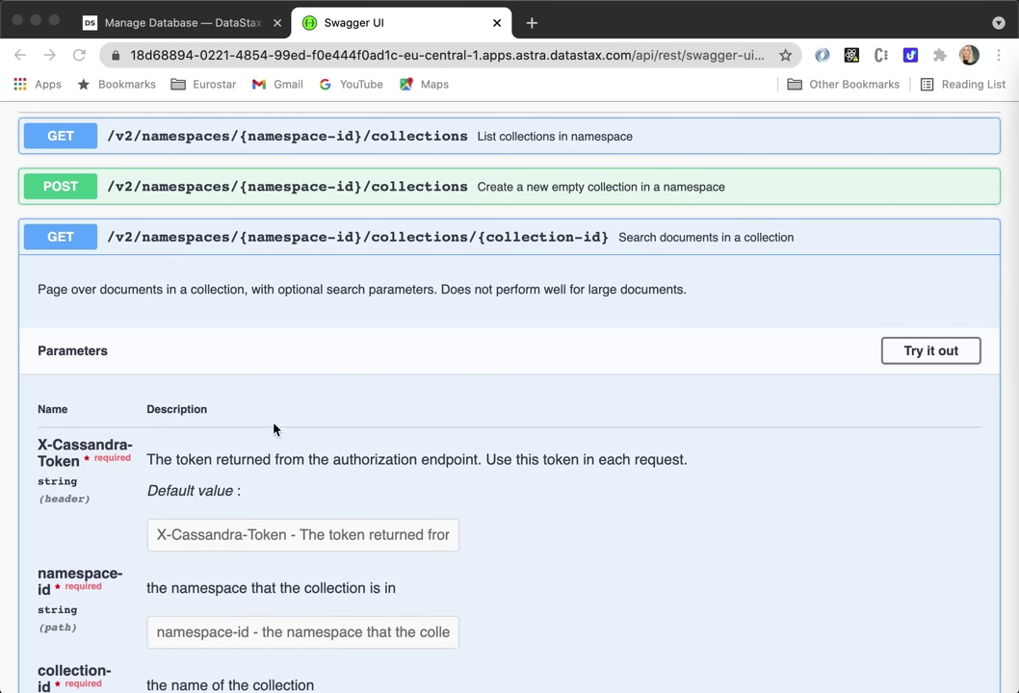
{"action": "left_click", "coordinate": [268, 541]}
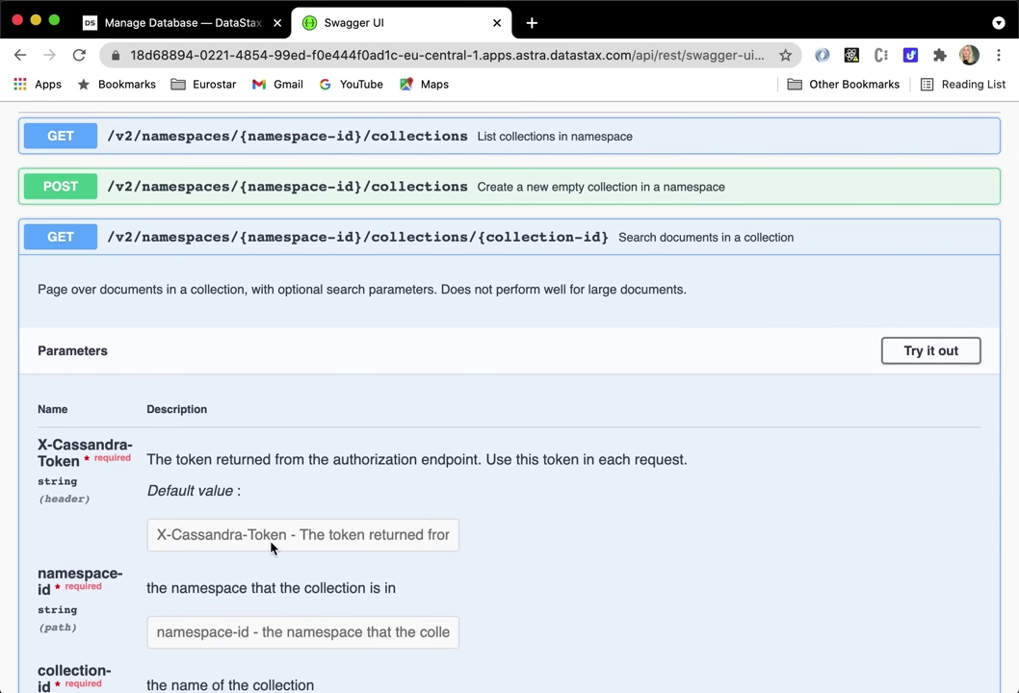
{"action": "left_click", "coordinate": [948, 354]}
- Paste the token, and set namespace 'document' and collection 'my_first_collection'
{"action": "left_click", "coordinate": [208, 502]}
{"action": "key", "text": "super+v"}
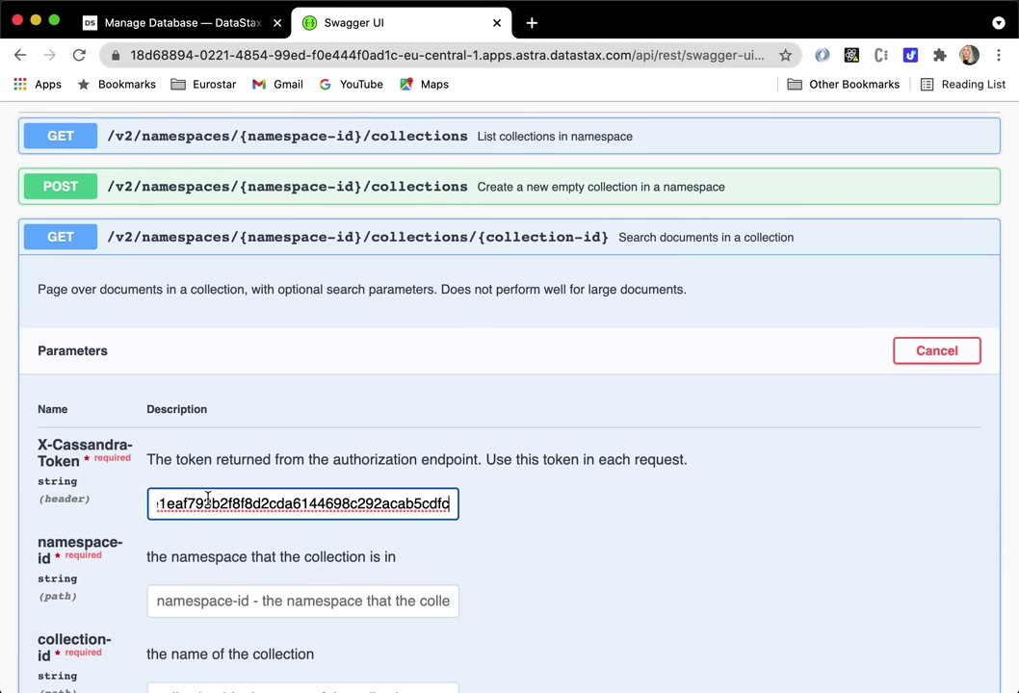
{"action": "left_click", "coordinate": [275, 614]}
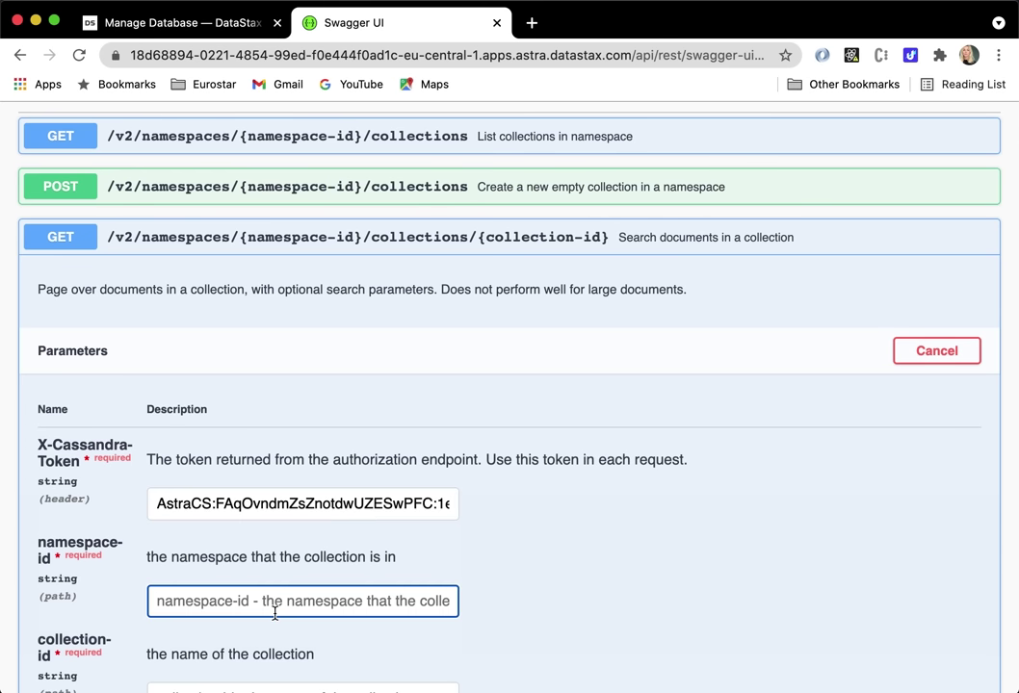
{"action": "type", "text": "document"}
{"action": "left_click", "coordinate": [544, 577]}
{"action": "scroll", "coordinate": [544, 578], "scroll_direction": "down", "scroll_amount": 3}
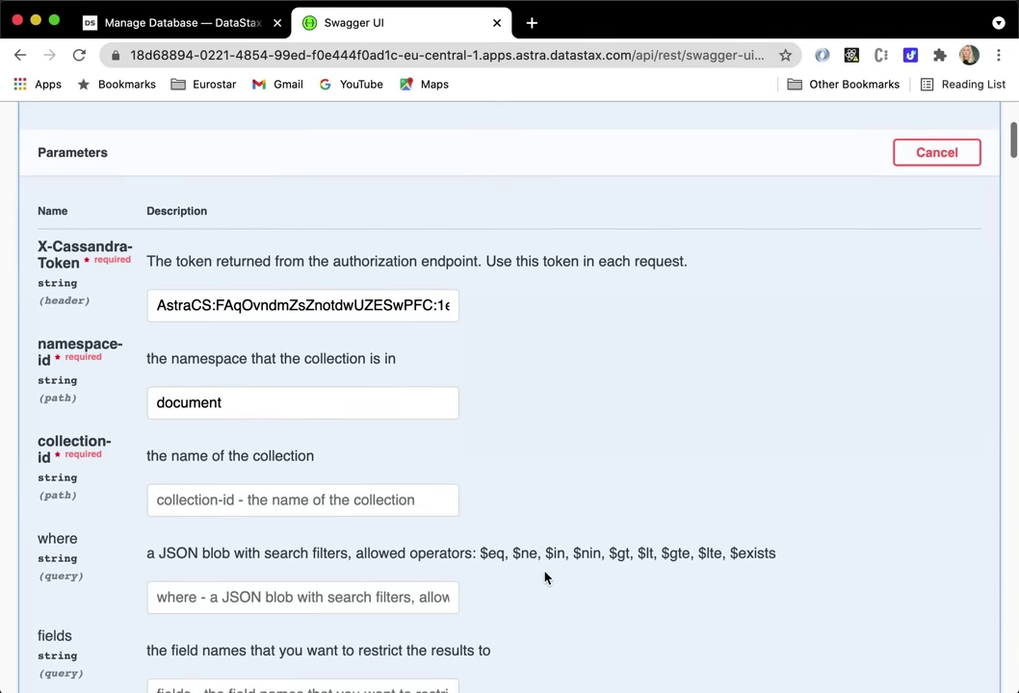
{"action": "left_click", "coordinate": [317, 500]}
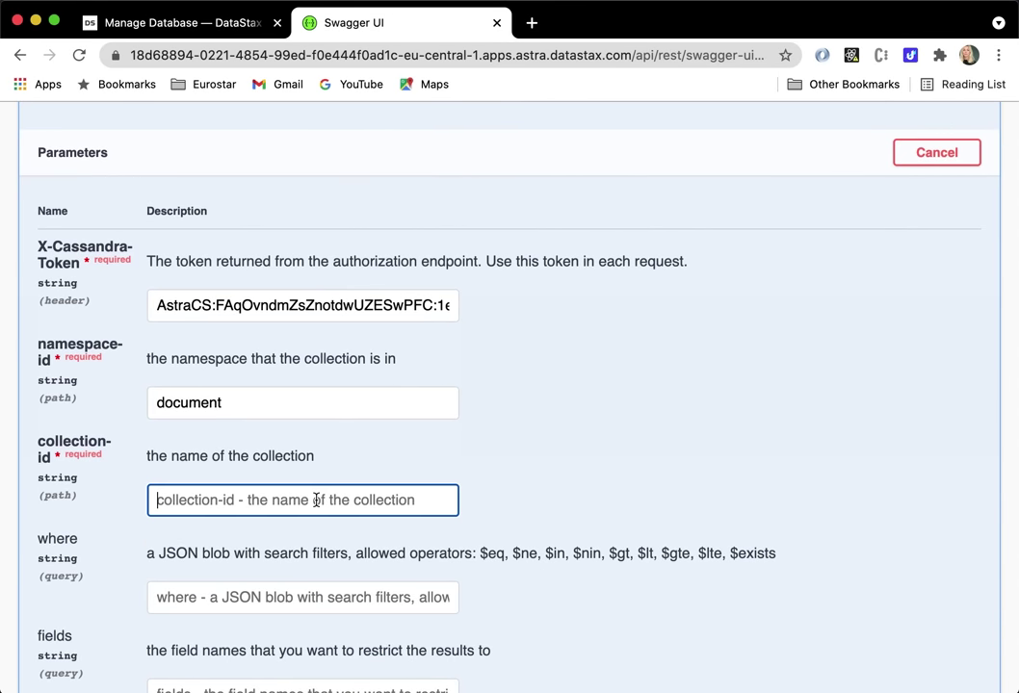
{"action": "type", "text": "my_first_collection"}
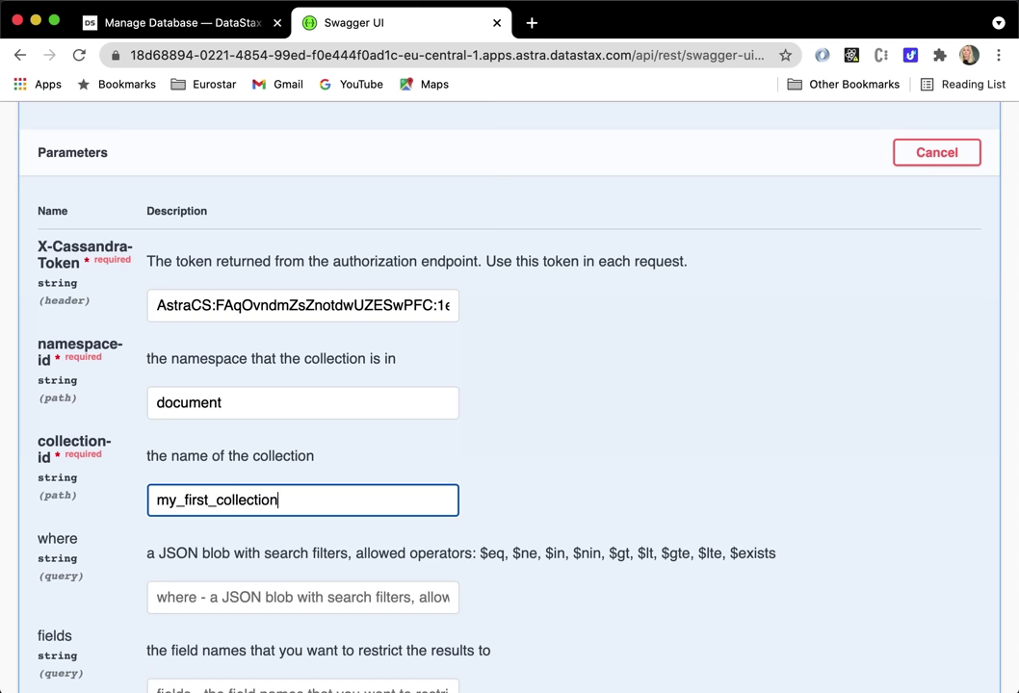
- Execute the search and review the 200 response listing the Make Dinner document
{"action": "scroll", "coordinate": [737, 578], "scroll_direction": "down", "scroll_amount": 10}
{"action": "scroll", "coordinate": [737, 577], "scroll_direction": "down", "scroll_amount": 5}
{"action": "left_click", "coordinate": [503, 464]}
{"action": "left_click", "coordinate": [479, 466]}
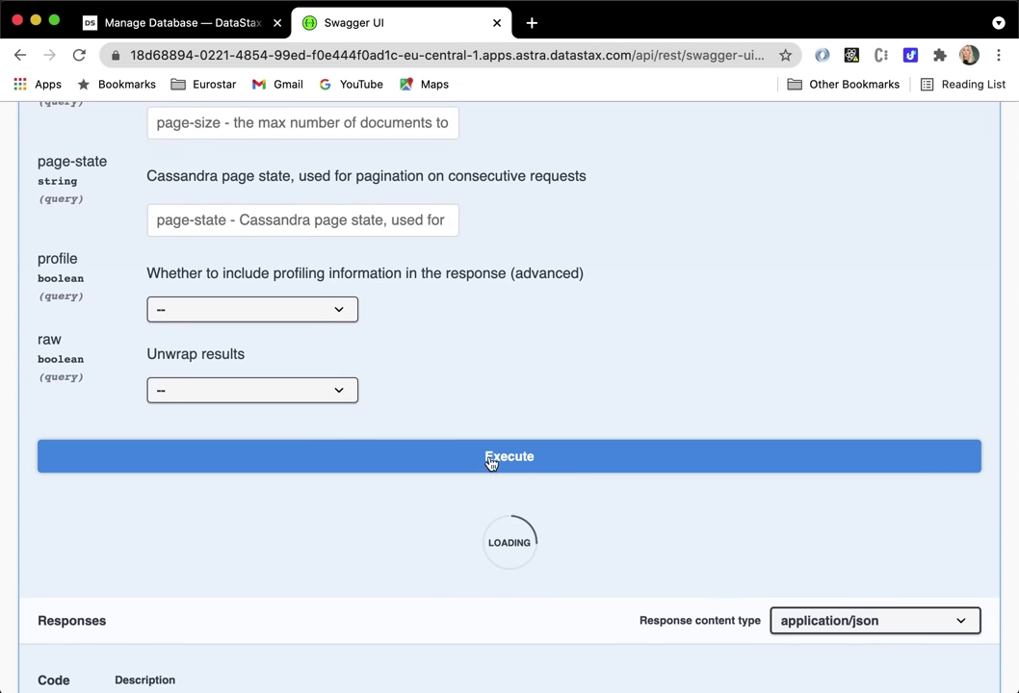
{"action": "scroll", "coordinate": [635, 411], "scroll_direction": "down", "scroll_amount": 5}
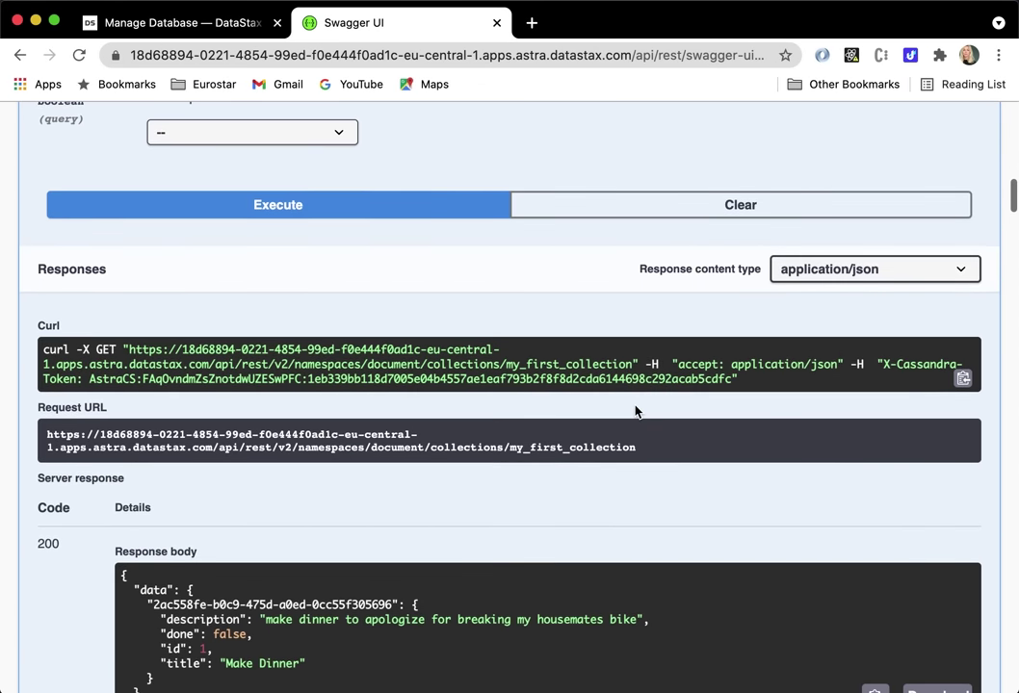
{"action": "scroll", "coordinate": [634, 412], "scroll_direction": "down", "scroll_amount": 3}
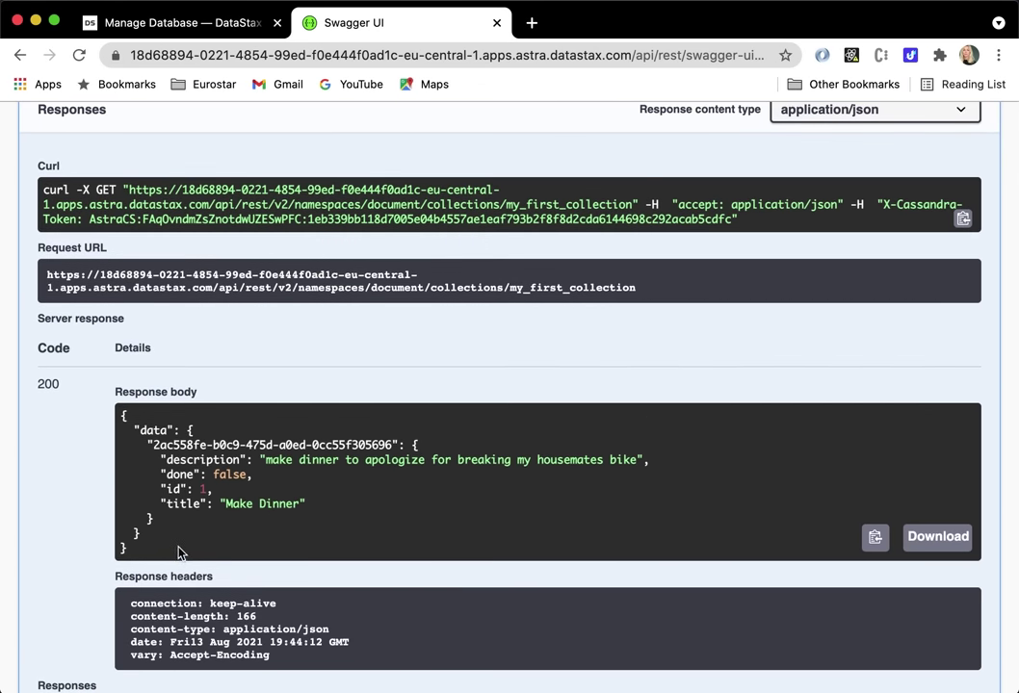
{"action": "left_click_drag", "start_coordinate": [178, 554], "coordinate": [87, 448]}
{"action": "left_click", "coordinate": [374, 538]}
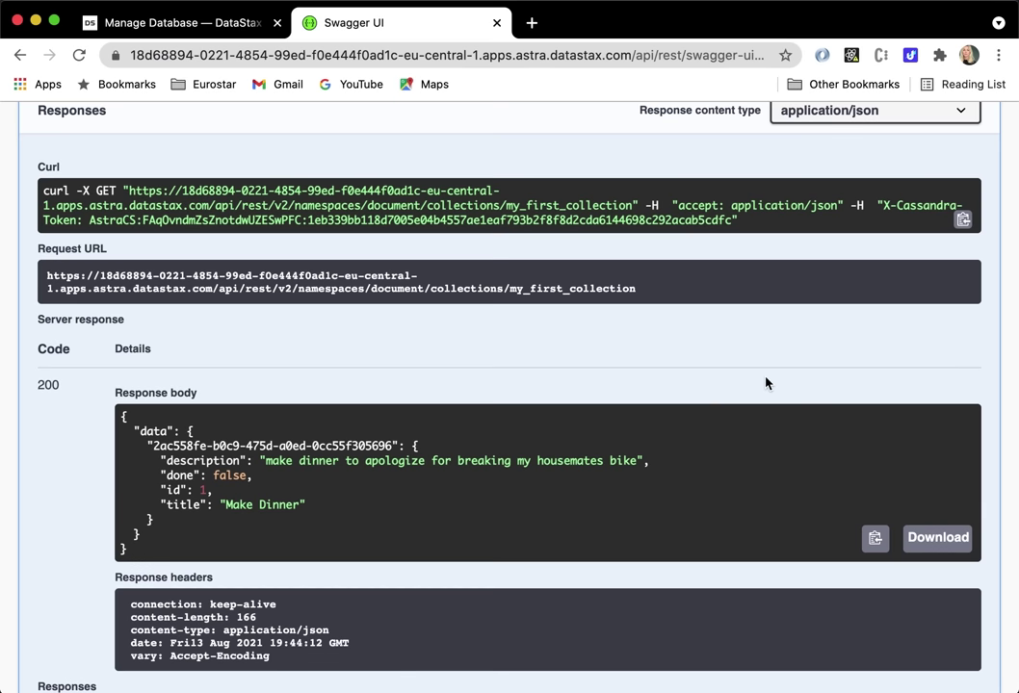
{"action": "scroll", "coordinate": [766, 384], "scroll_direction": "up", "scroll_amount": 15}
- Close the search form and preview the Get a document endpoint
{"action": "scroll", "coordinate": [765, 383], "scroll_direction": "down", "scroll_amount": 1}
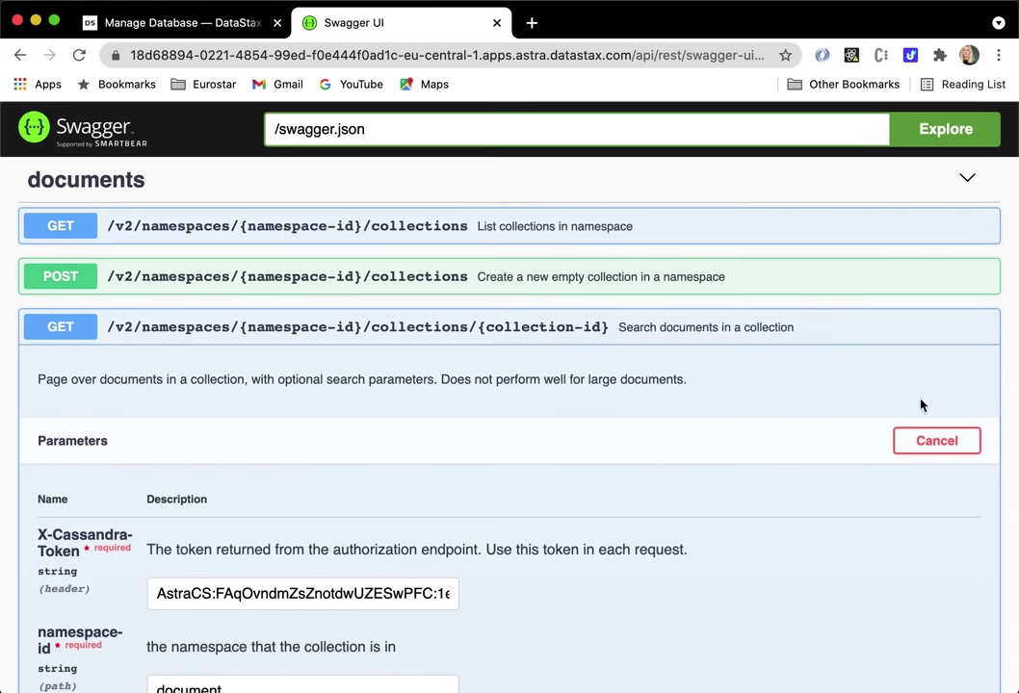
{"action": "left_click", "coordinate": [912, 441]}
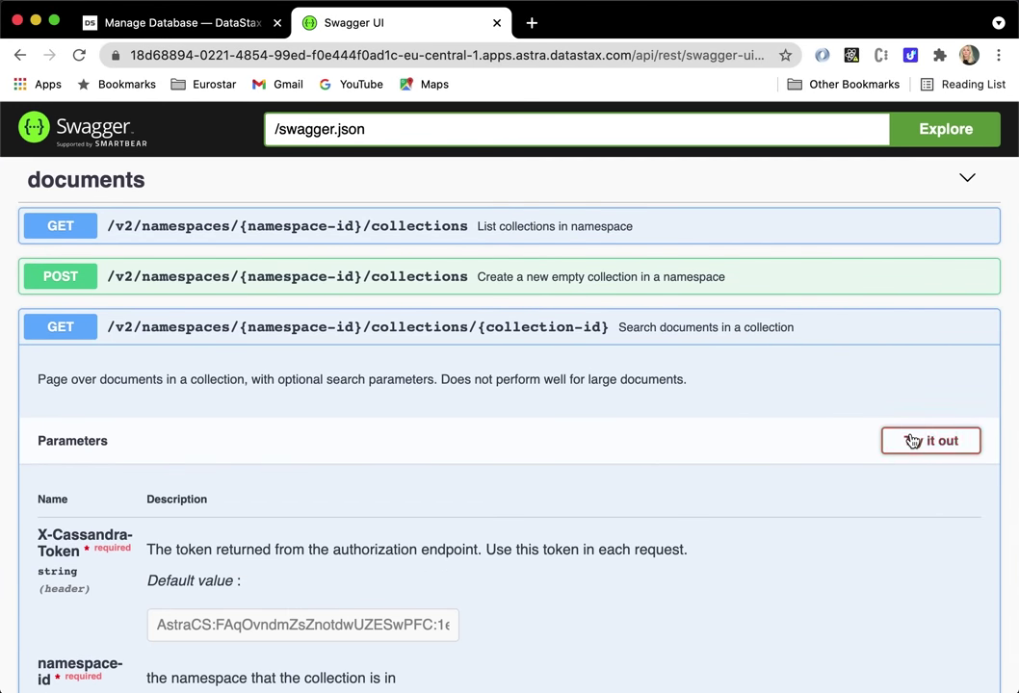
{"action": "left_click", "coordinate": [812, 329]}
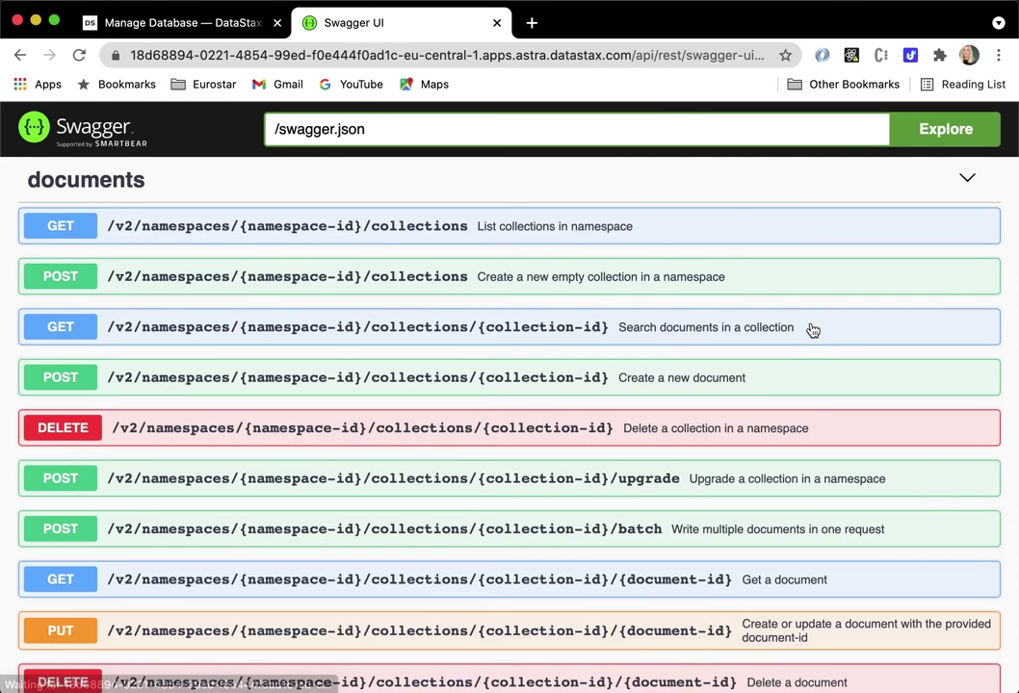
{"action": "left_click", "coordinate": [648, 587]}
{"action": "scroll", "coordinate": [649, 594], "scroll_direction": "down", "scroll_amount": 4}
{"action": "scroll", "coordinate": [648, 594], "scroll_direction": "down", "scroll_amount": 5}
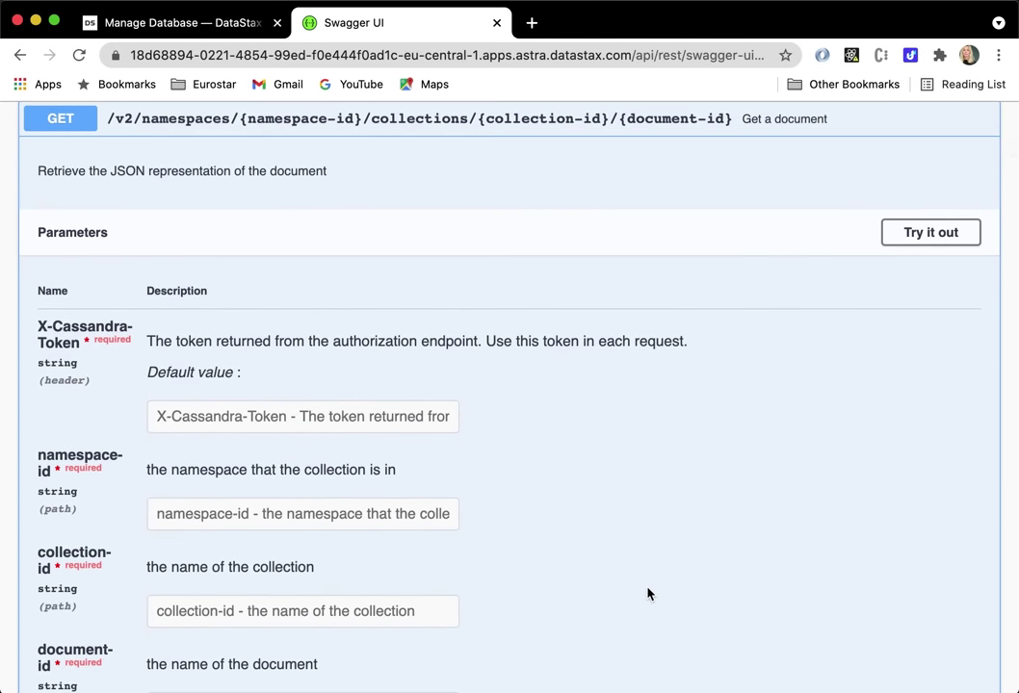
{"action": "scroll", "coordinate": [648, 594], "scroll_direction": "up", "scroll_amount": 5}
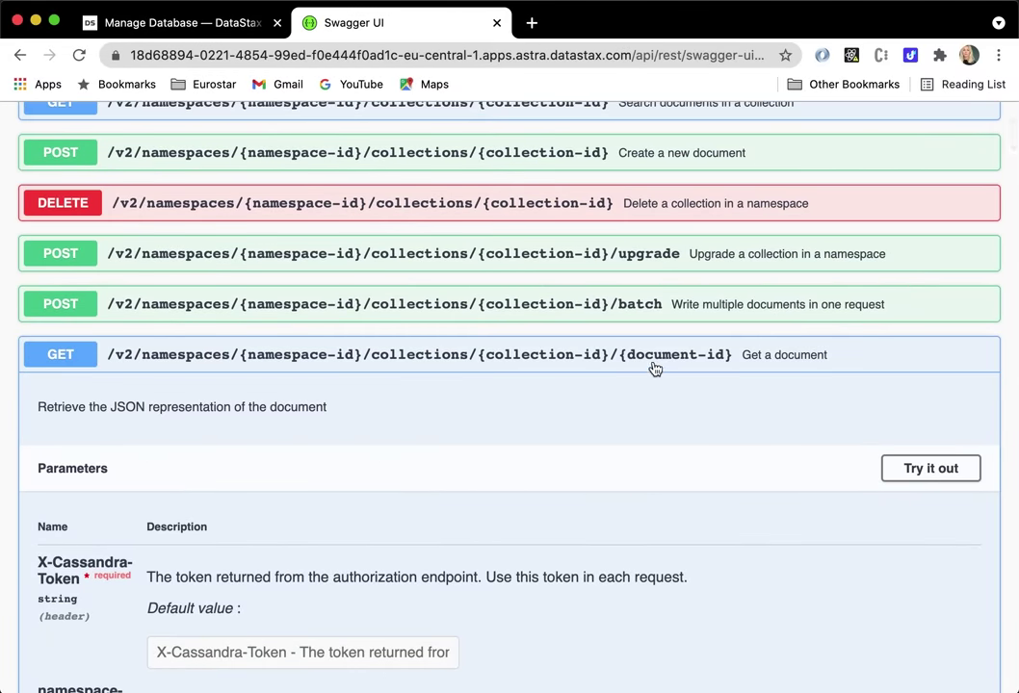
{"action": "left_click", "coordinate": [655, 367]}
- Copy the Make Dinner documentId from the earlier create-document response
{"action": "scroll", "coordinate": [655, 367], "scroll_direction": "up", "scroll_amount": 3}
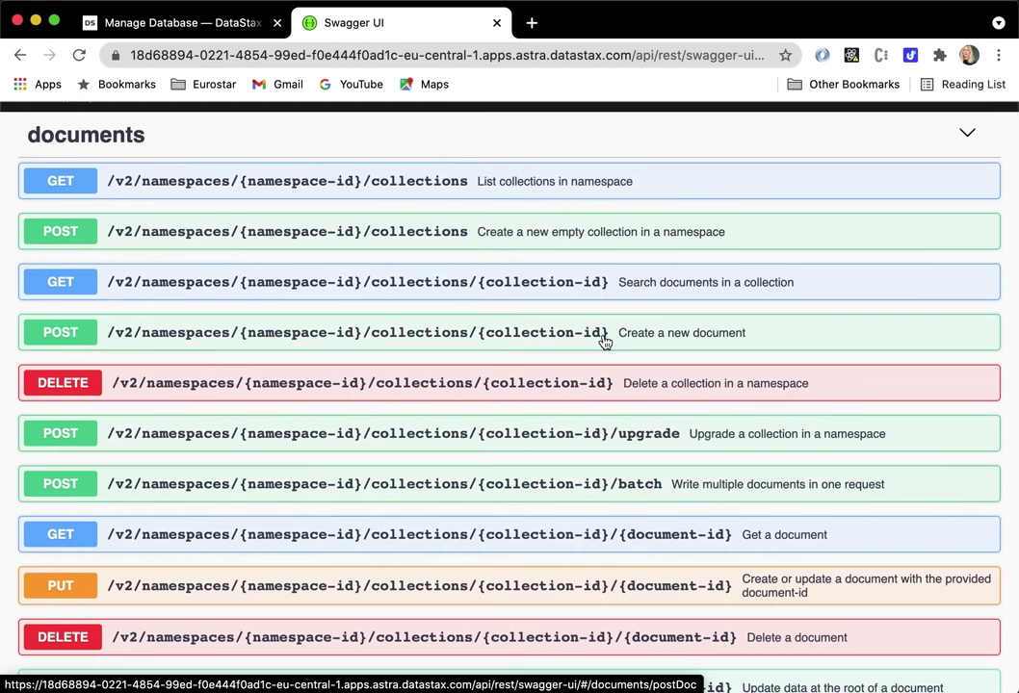
{"action": "left_click", "coordinate": [605, 339]}
{"action": "scroll", "coordinate": [497, 519], "scroll_direction": "down", "scroll_amount": 10}
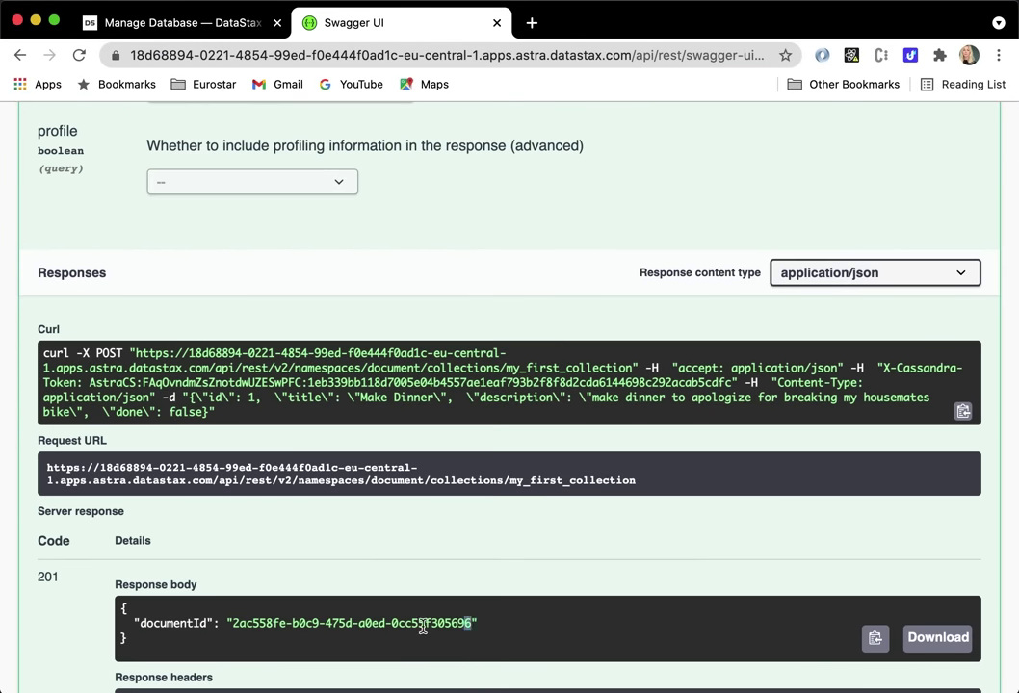
{"action": "left_click_drag", "start_coordinate": [423, 627], "coordinate": [204, 625]}
{"action": "key", "text": "cmd+c"}
{"action": "scroll", "coordinate": [539, 401], "scroll_direction": "up", "scroll_amount": 15}
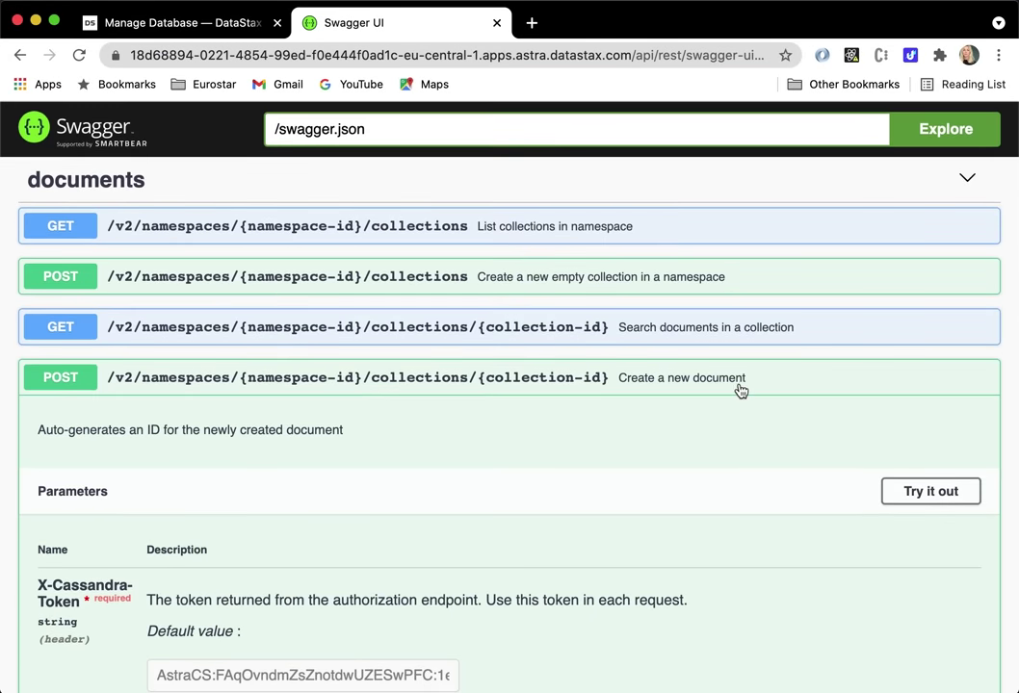
{"action": "left_click", "coordinate": [739, 390]}
- Enable Try it out on Get a document and paste the document-id
{"action": "left_click", "coordinate": [730, 578]}
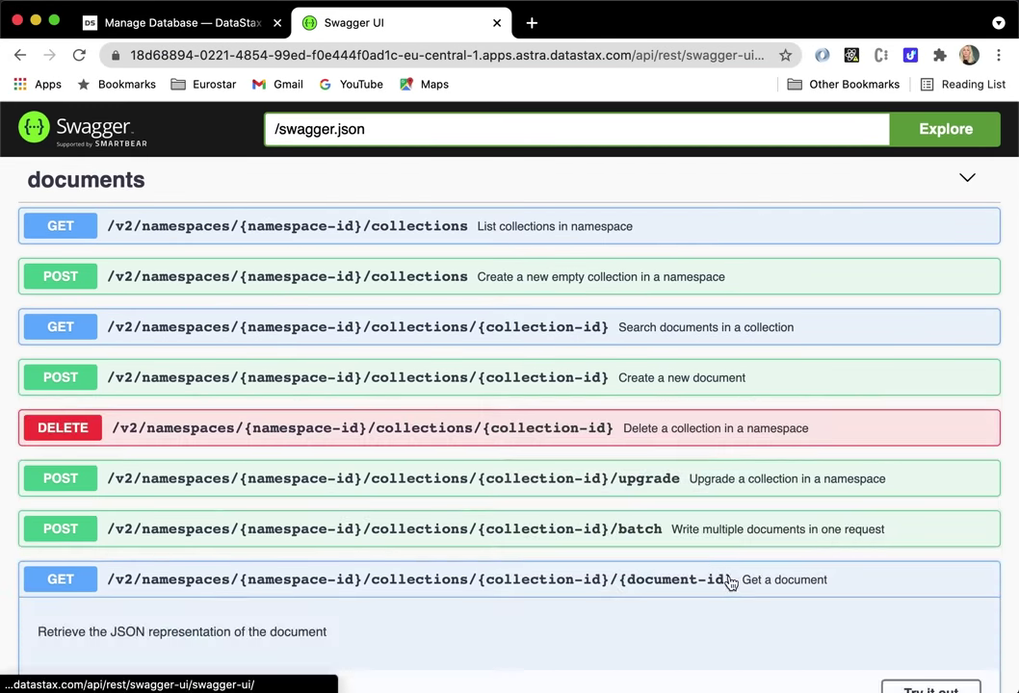
{"action": "scroll", "coordinate": [645, 575], "scroll_direction": "down", "scroll_amount": 3}
{"action": "scroll", "coordinate": [645, 575], "scroll_direction": "down", "scroll_amount": 4}
{"action": "scroll", "coordinate": [439, 505], "scroll_direction": "down", "scroll_amount": 2}
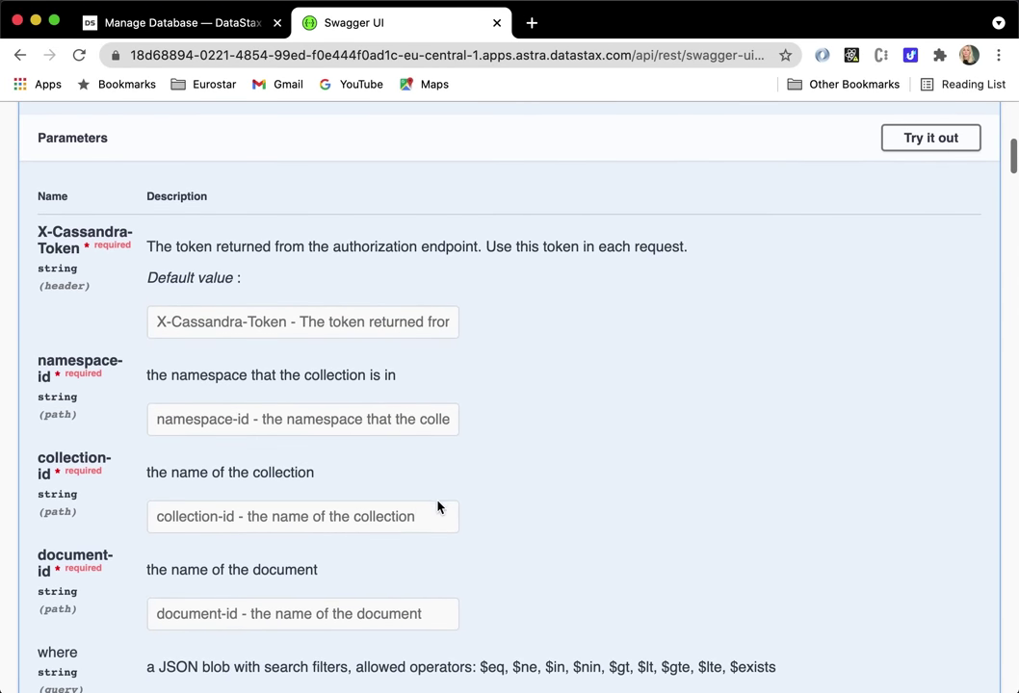
{"action": "left_click", "coordinate": [931, 137]}
{"action": "scroll", "coordinate": [636, 454], "scroll_direction": "down", "scroll_amount": 4}
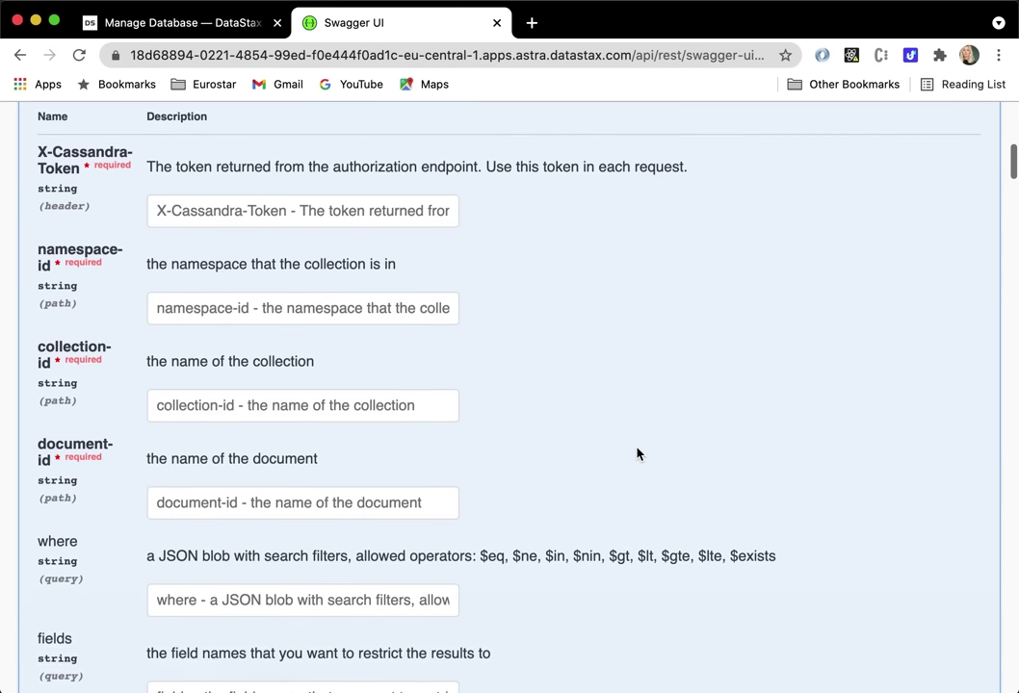
{"action": "left_click", "coordinate": [439, 389]}
{"action": "key", "text": "cmd+v"}
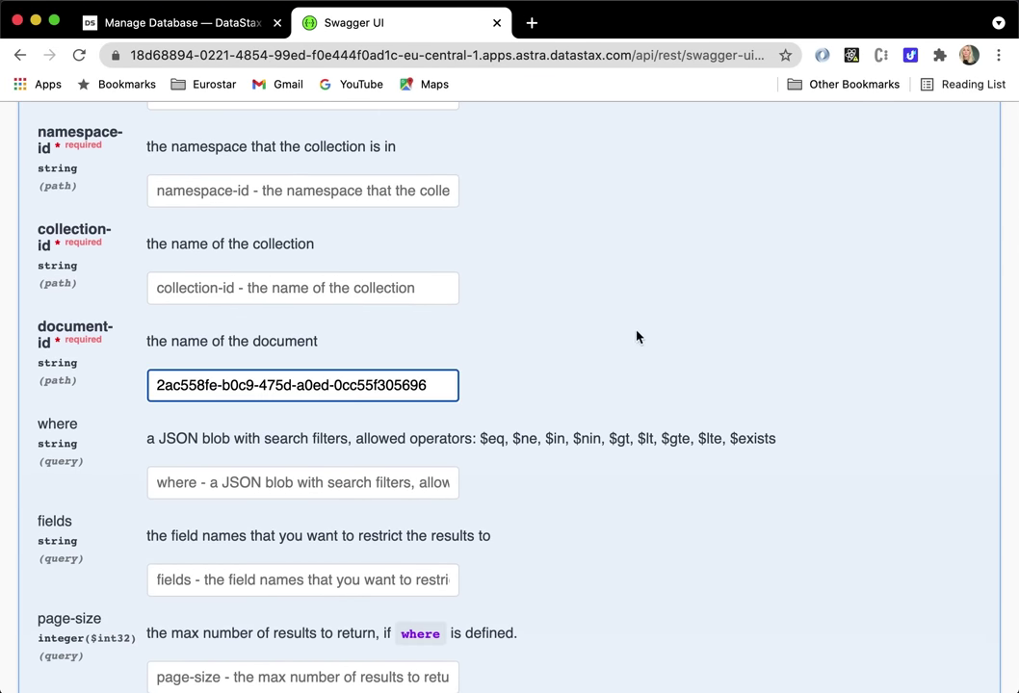
{"action": "scroll", "coordinate": [637, 337], "scroll_direction": "up", "scroll_amount": 2}
- Set collection 'my_first_collection', namespace 'document', and paste the auth token
{"action": "left_click", "coordinate": [341, 379]}
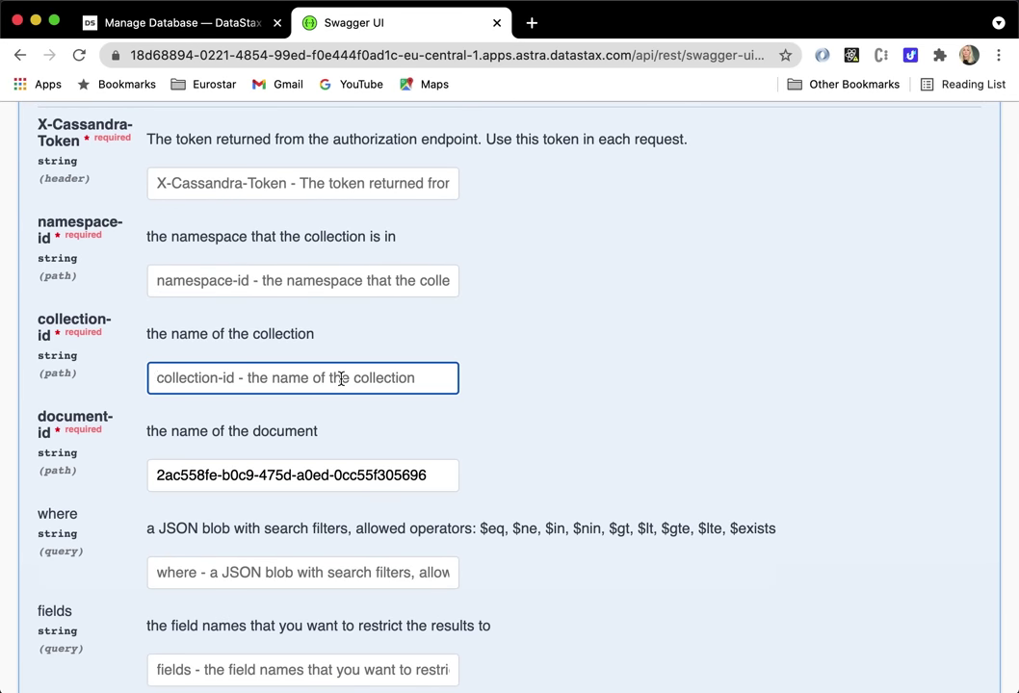
{"action": "type", "text": "my_first"}
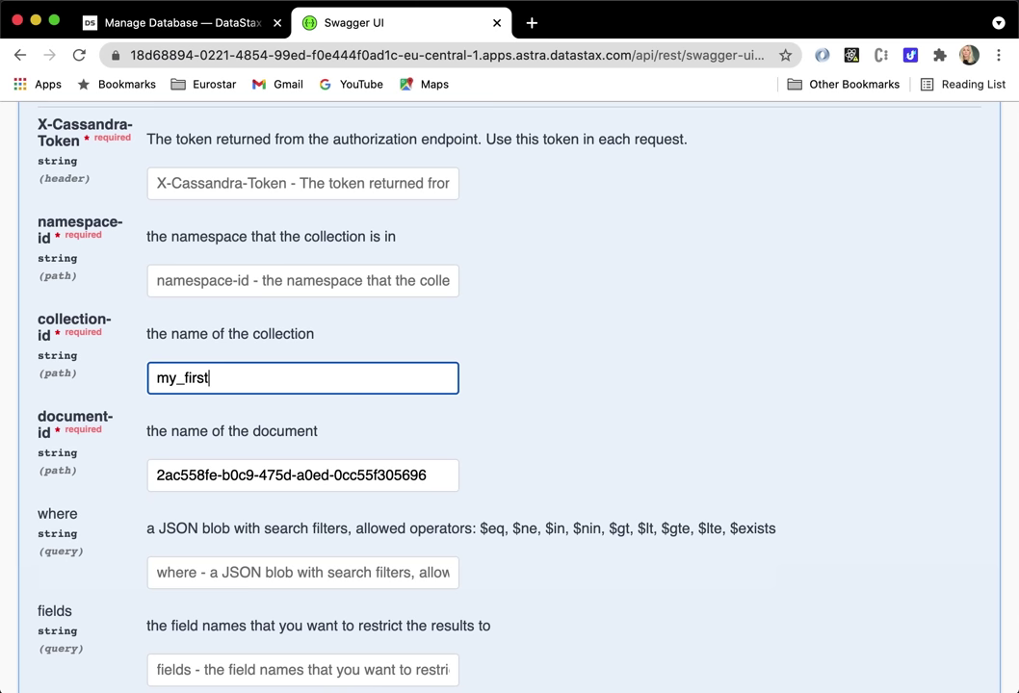
{"action": "key", "text": "BackSpace"}
{"action": "type", "text": "t_collection"}
{"action": "left_click", "coordinate": [337, 281]}
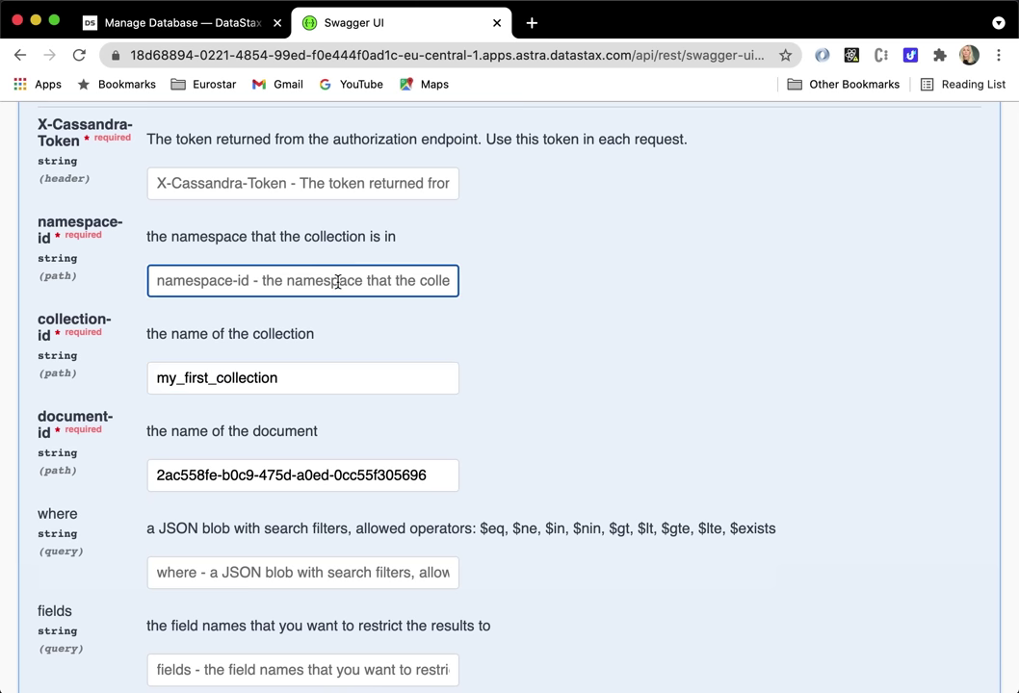
{"action": "type", "text": "document"}
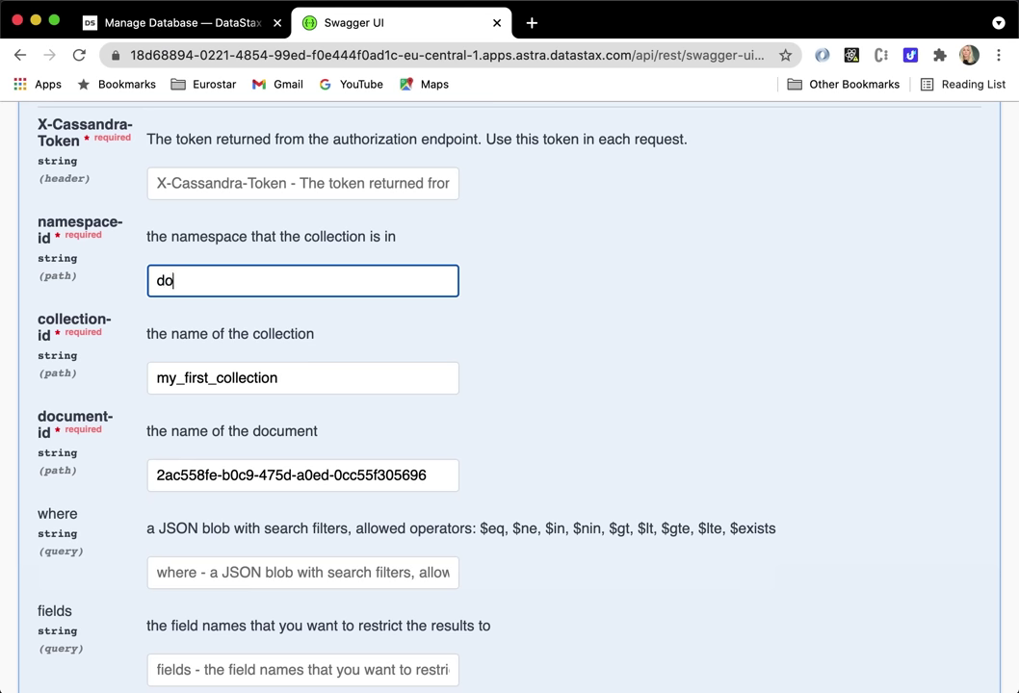
{"action": "left_click", "coordinate": [297, 191]}
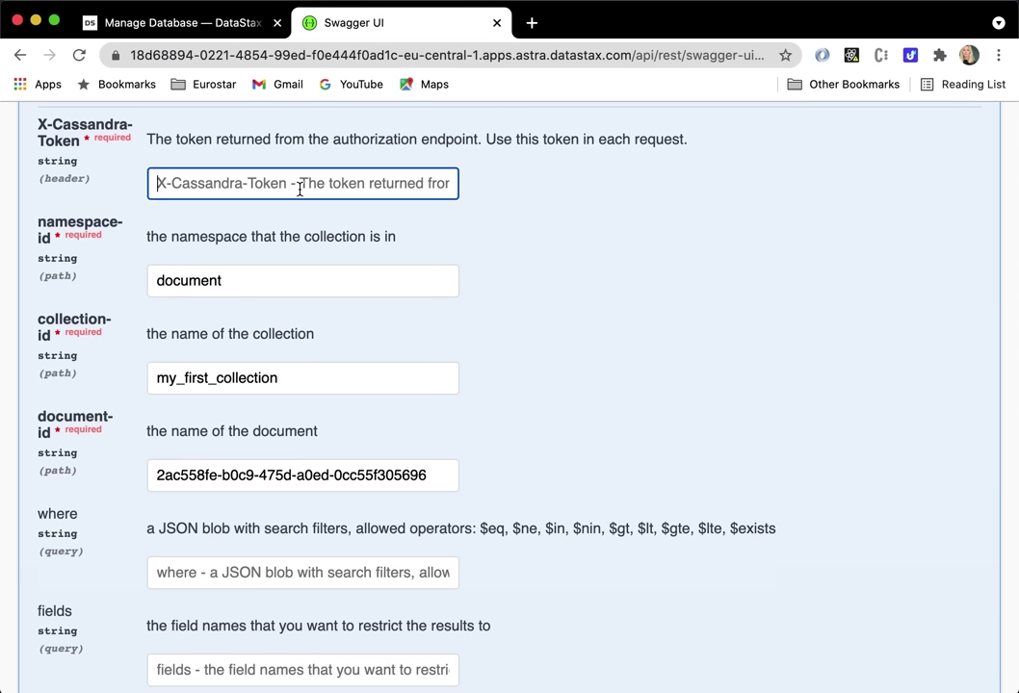
{"action": "key", "text": "super+v"}
- Execute the get-document request and view the returned Make Dinner document
{"action": "scroll", "coordinate": [501, 321], "scroll_direction": "down", "scroll_amount": 10}
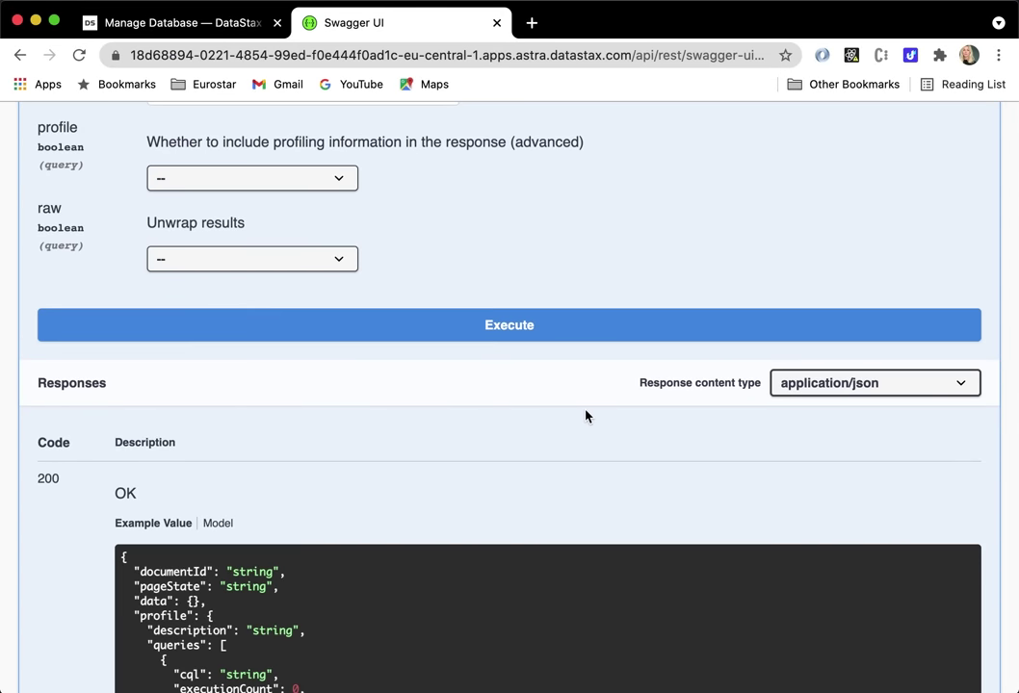
{"action": "scroll", "coordinate": [507, 366], "scroll_direction": "up", "scroll_amount": 4}
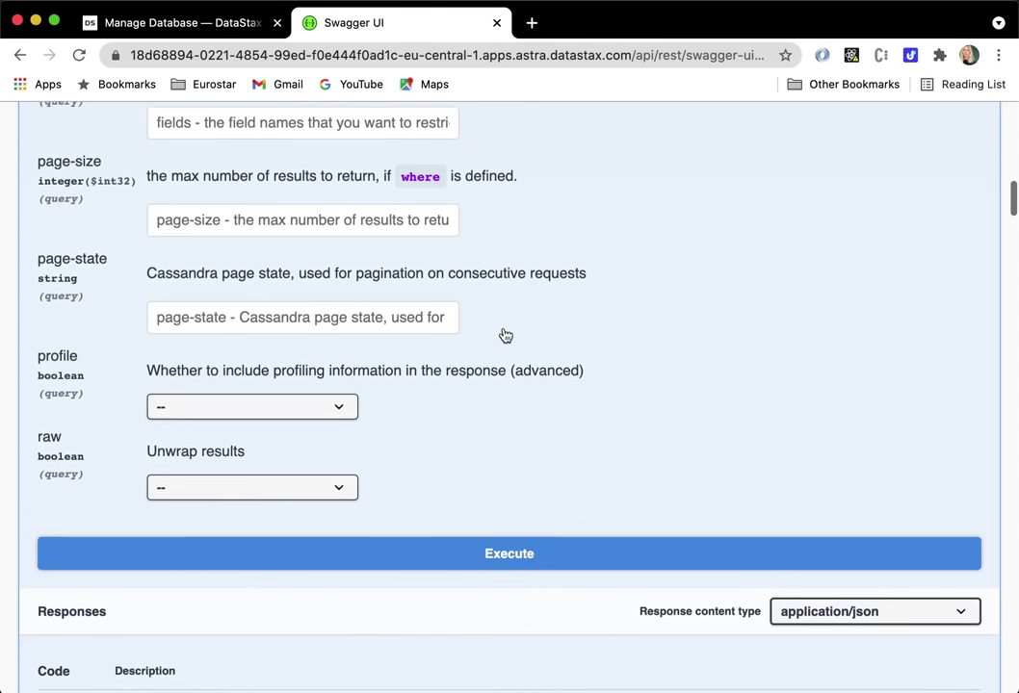
{"action": "left_click", "coordinate": [483, 580]}
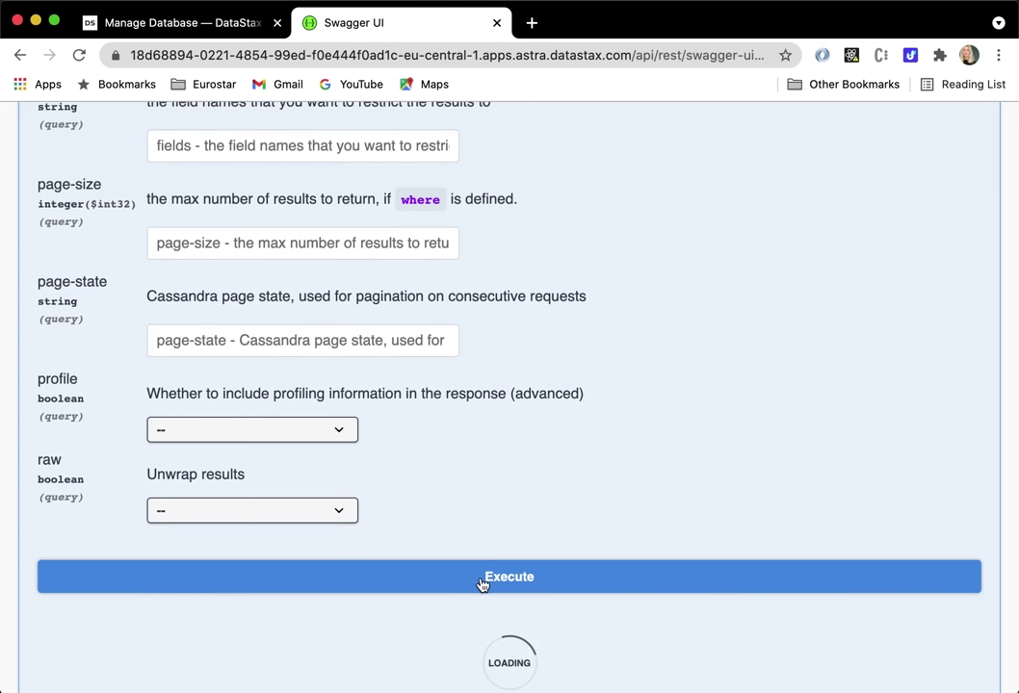
{"action": "scroll", "coordinate": [483, 585], "scroll_direction": "down", "scroll_amount": 6}
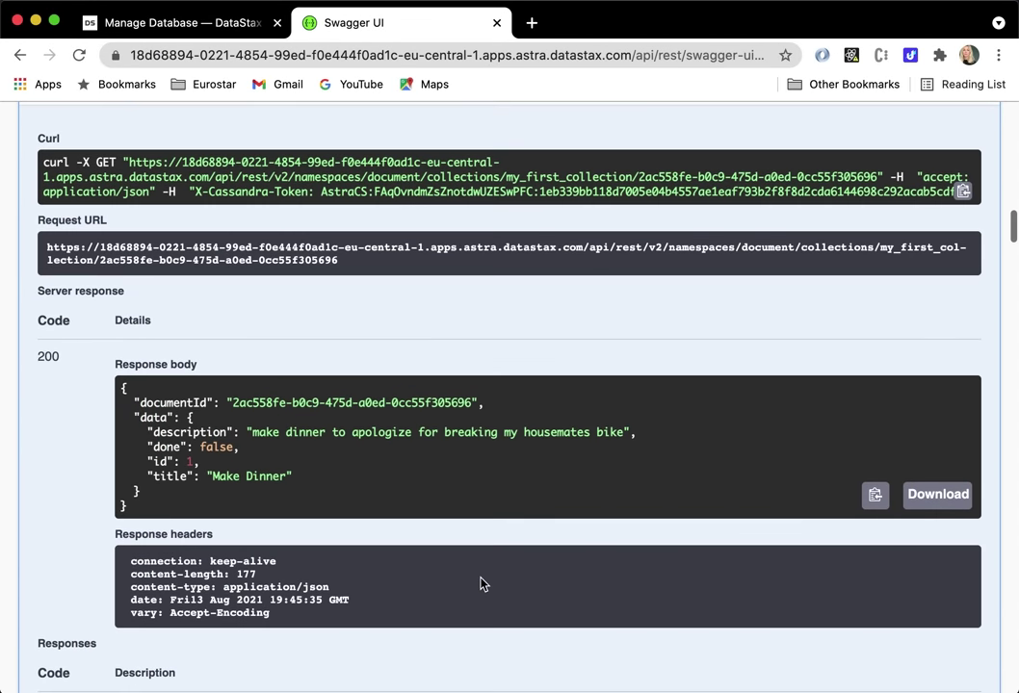
- Select and copy the get-document Request URL from Swagger's Responses section
{"action": "left_click_drag", "start_coordinate": [205, 505], "coordinate": [120, 393]}
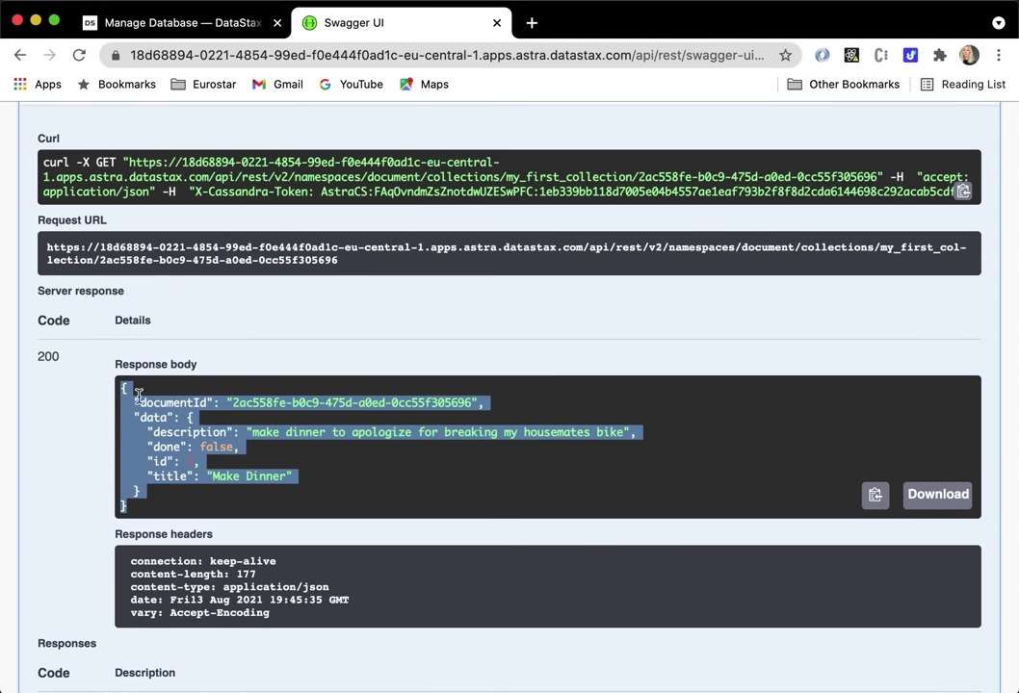
{"action": "scroll", "coordinate": [455, 365], "scroll_direction": "up", "scroll_amount": 1}
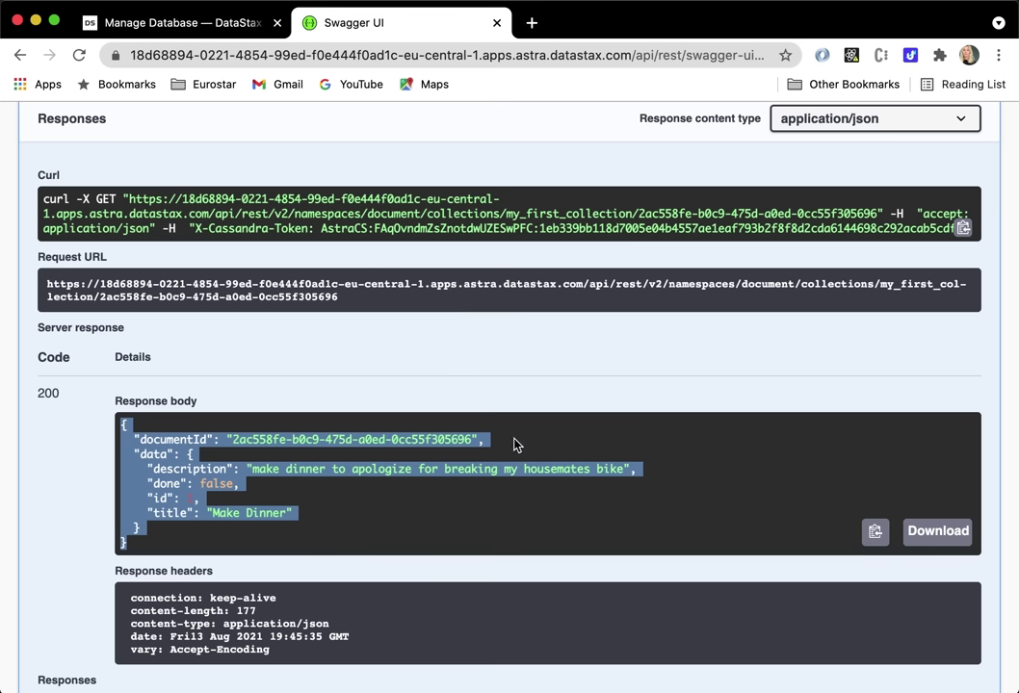
{"action": "key", "text": "super+Tab"}
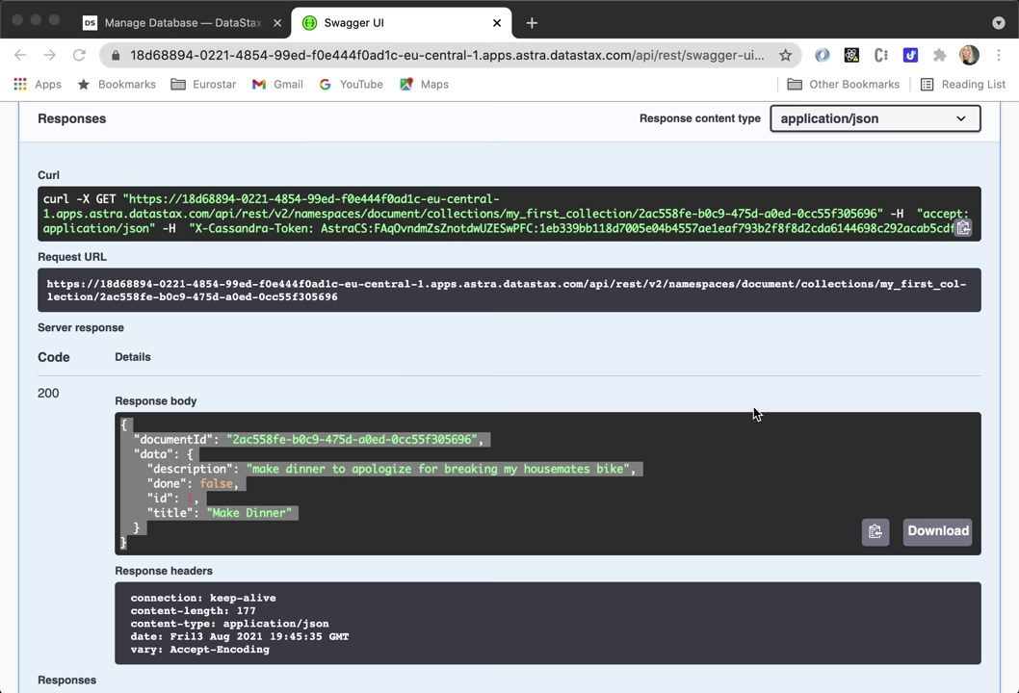
{"action": "scroll", "coordinate": [756, 414], "scroll_direction": "up", "scroll_amount": 3}
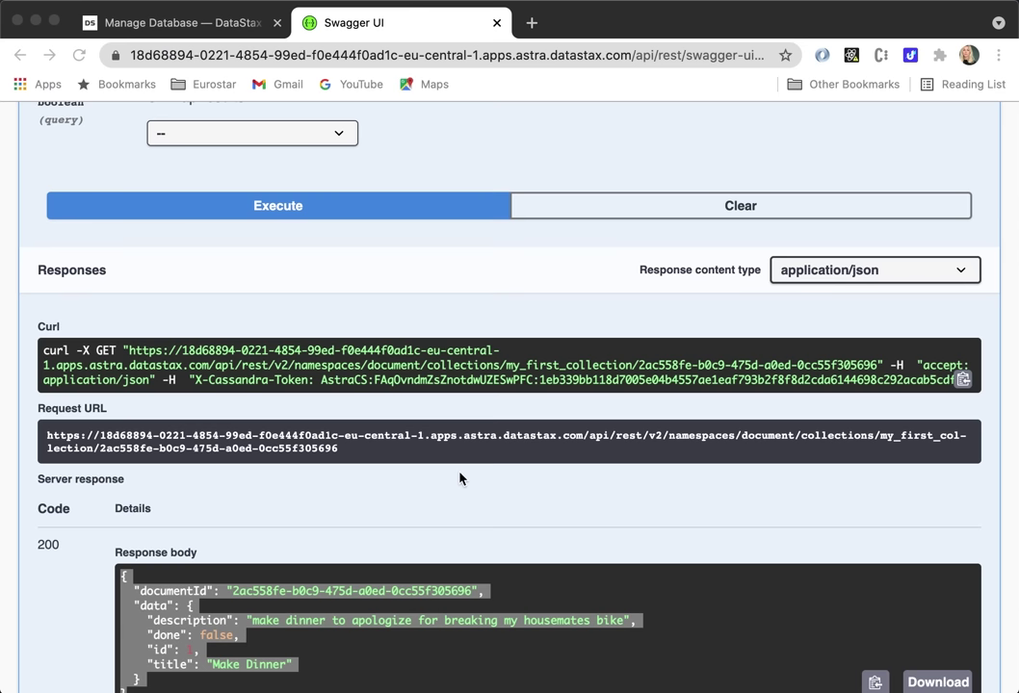
{"action": "scroll", "coordinate": [459, 478], "scroll_direction": "down", "scroll_amount": 2}
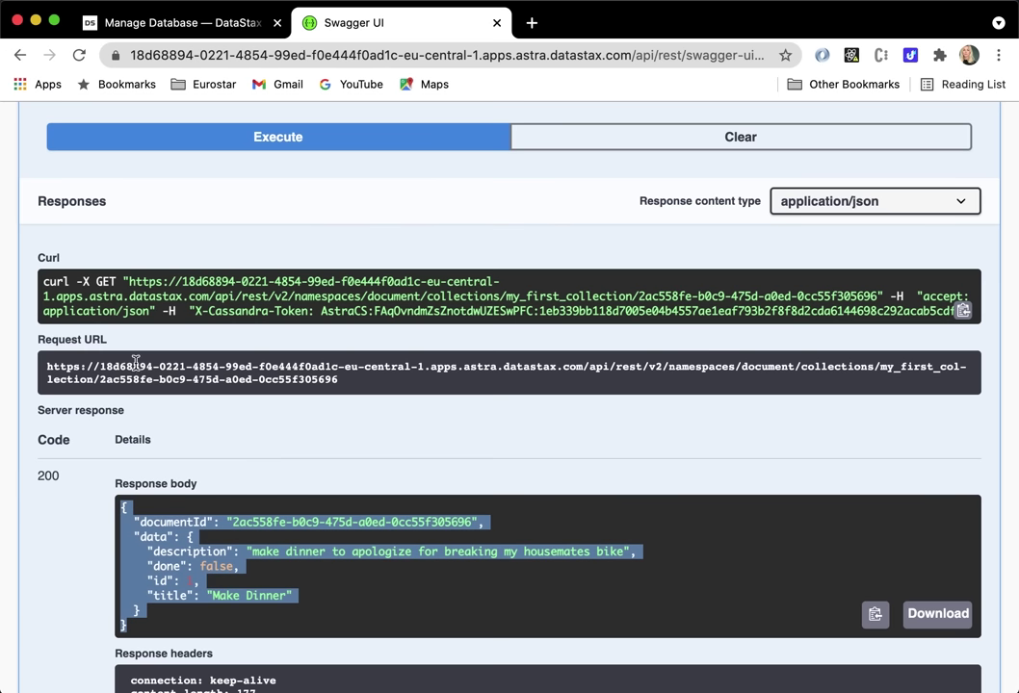
{"action": "left_click_drag", "start_coordinate": [339, 382], "coordinate": [41, 371]}
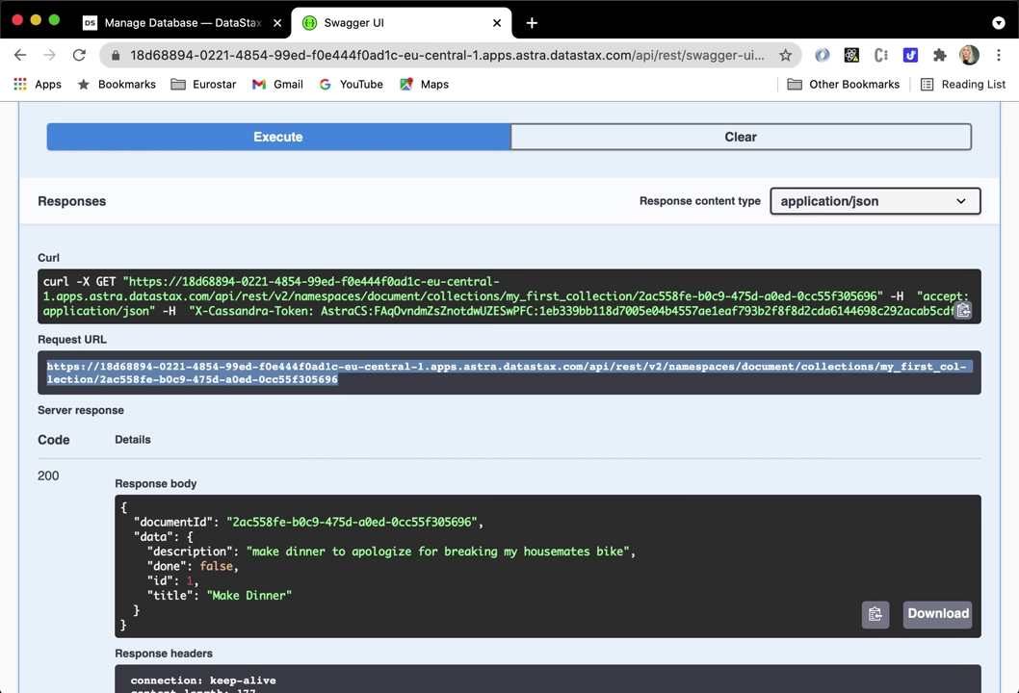
{"action": "left_click_drag", "start_coordinate": [368, 390], "coordinate": [29, 364]}
{"action": "key", "text": "ctrl+c"}
- Load the copied request URL in a new Chrome tab, get the 401 missing-token error, and close it
{"action": "left_click", "coordinate": [531, 22]}
{"action": "key", "text": "ctrl+v"}
{"action": "key", "text": "Return"}
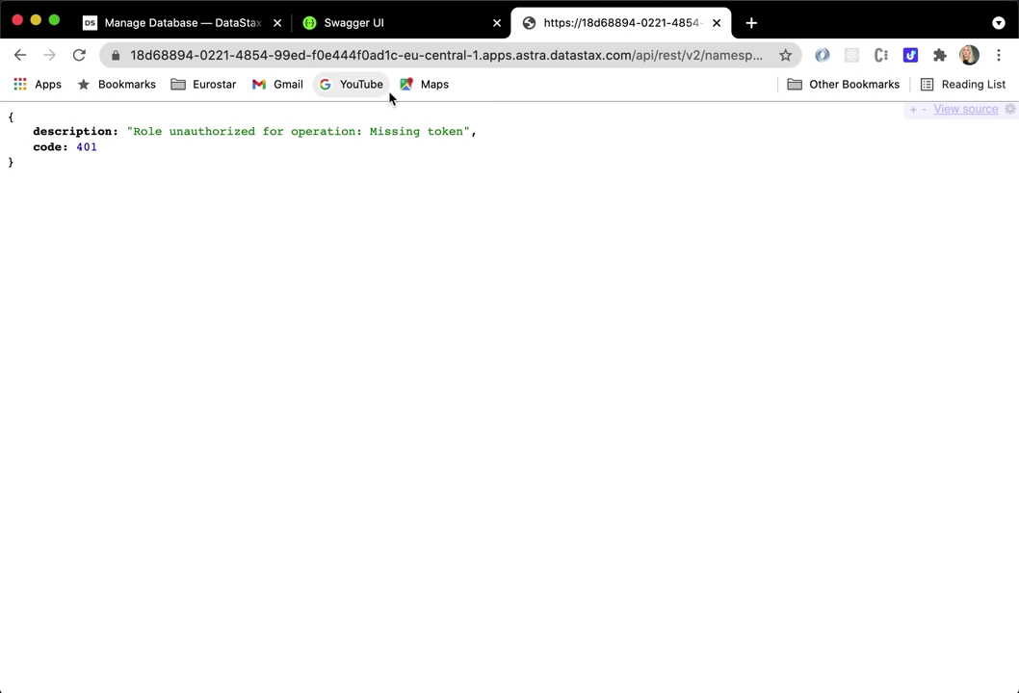
{"action": "left_click", "coordinate": [715, 24]}
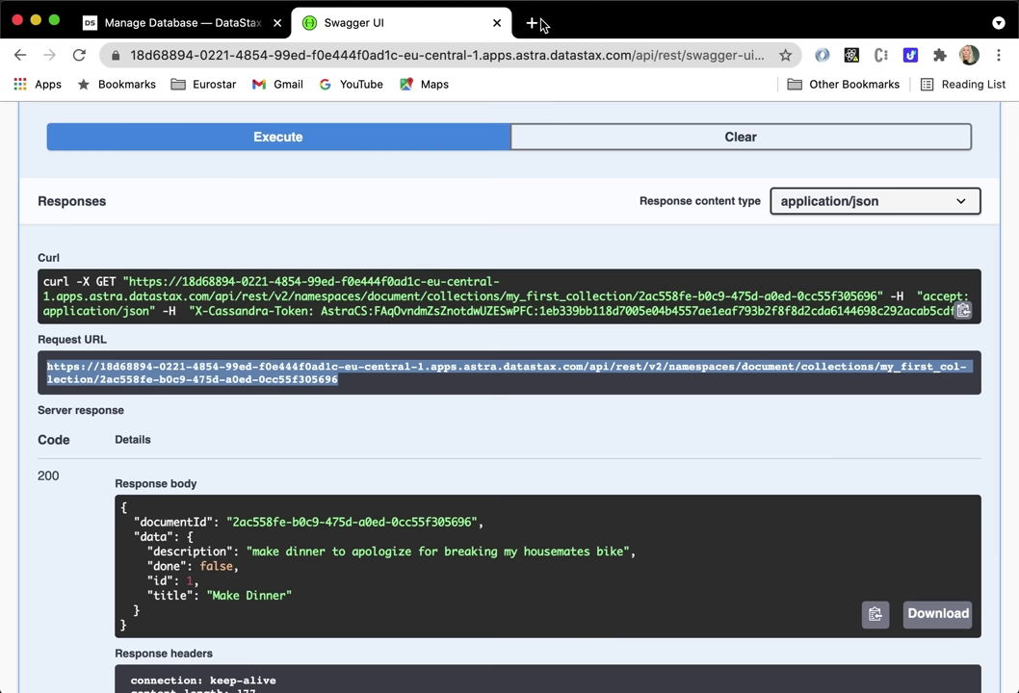
- Load hoppscotch.io, paste the Make Dinner document URL into a GET request, and view its Headers
{"action": "left_click", "coordinate": [535, 23]}
{"action": "type", "text": "hop"}
{"action": "key", "text": "Return"}
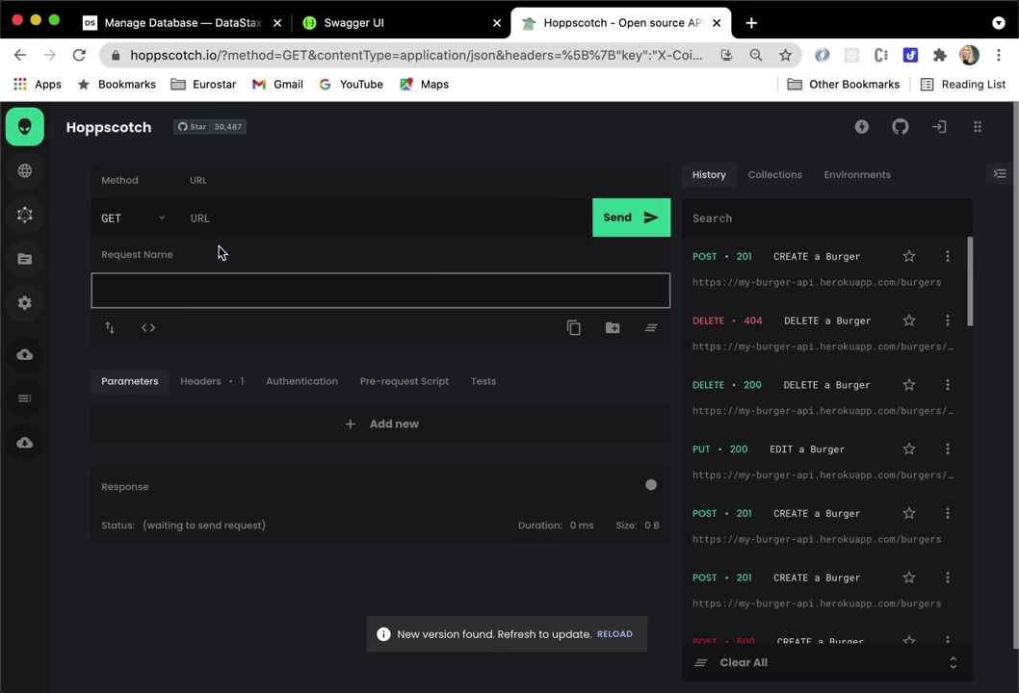
{"action": "left_click", "coordinate": [240, 212]}
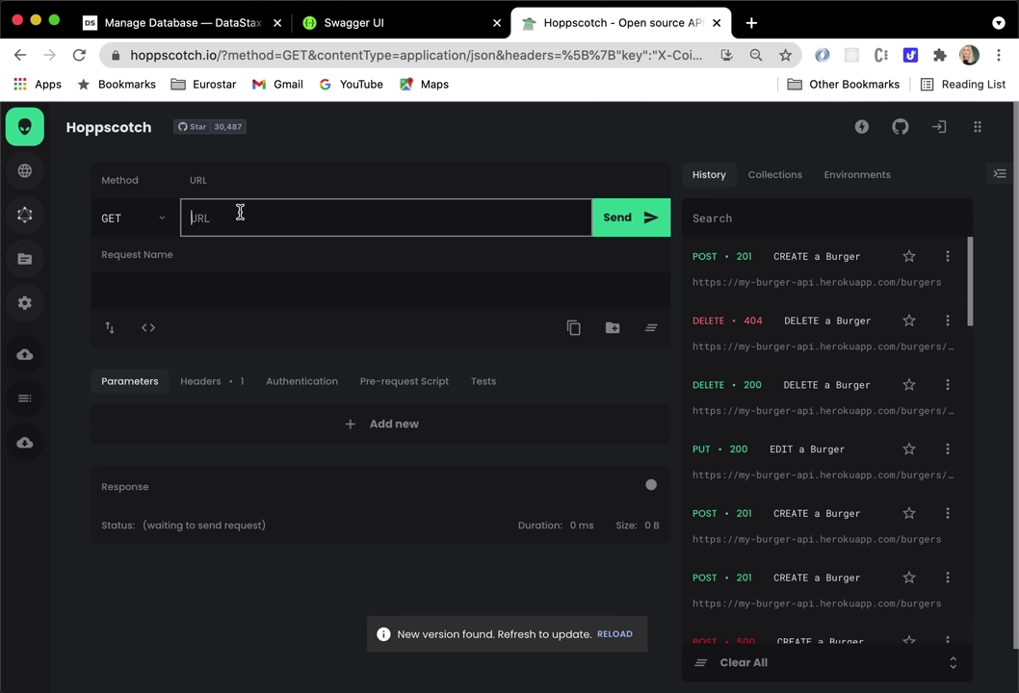
{"action": "key", "text": "ctrl+v"}
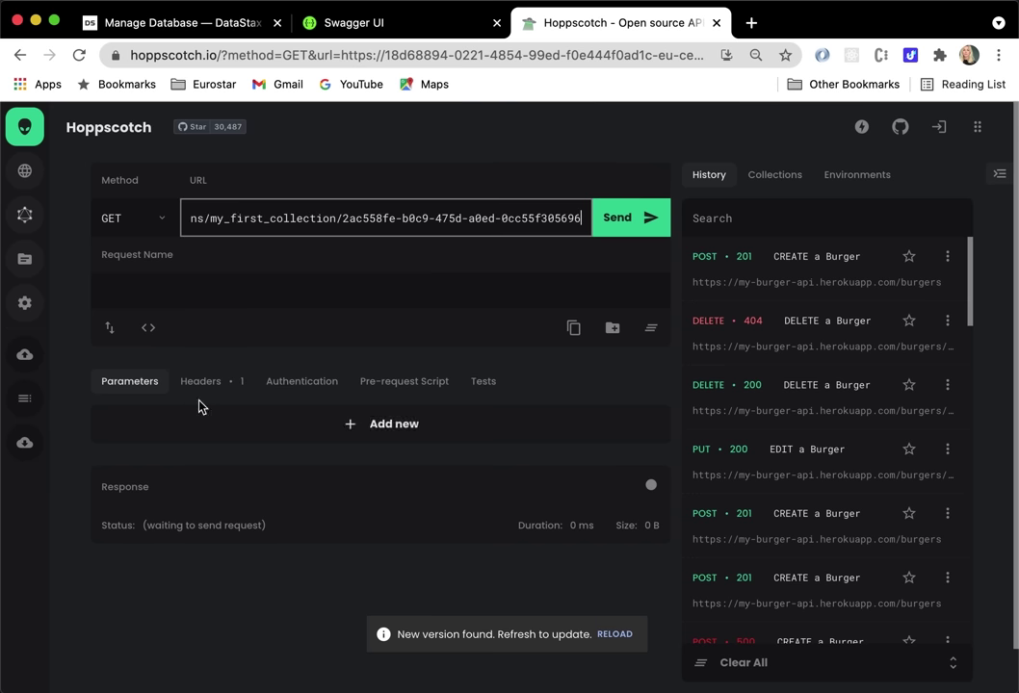
{"action": "left_click", "coordinate": [193, 382]}
{"action": "left_click", "coordinate": [160, 383]}
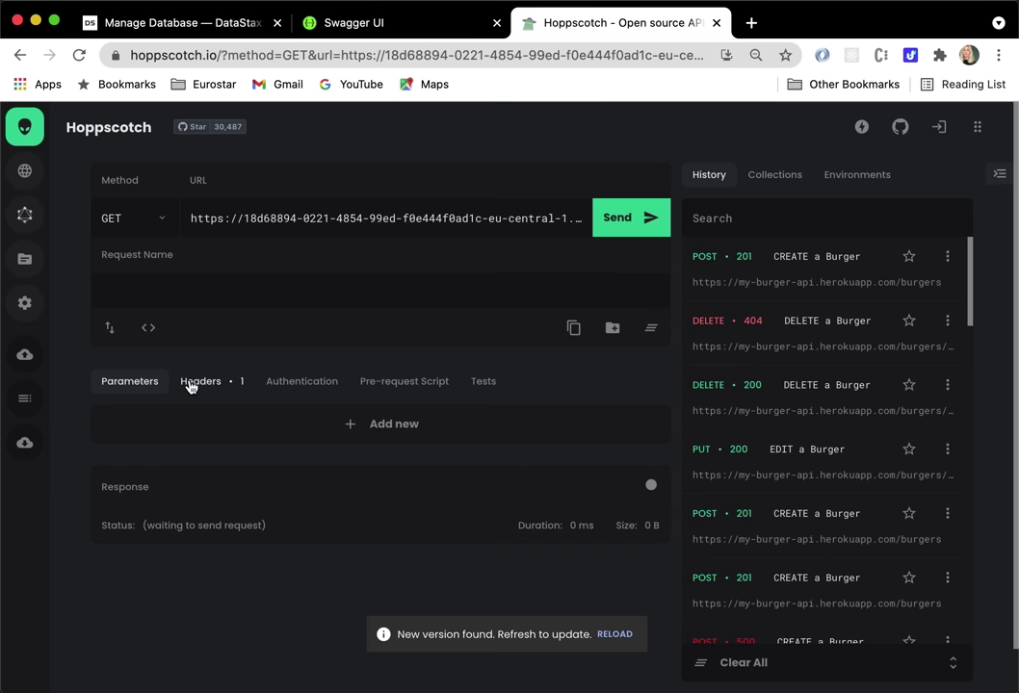
{"action": "left_click", "coordinate": [191, 385]}
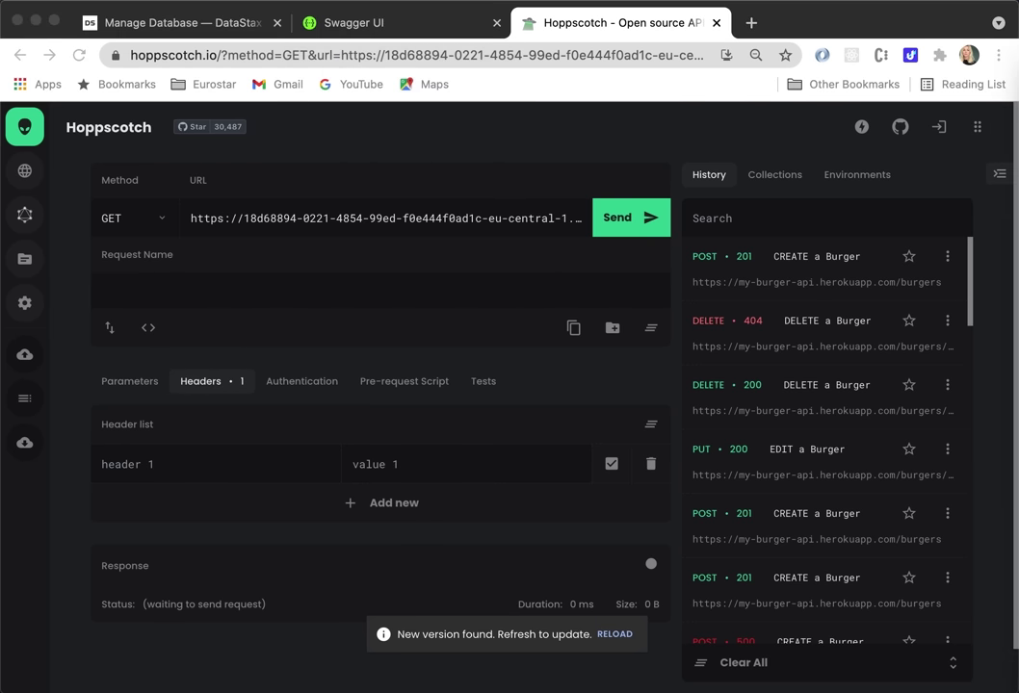
{"action": "left_click", "coordinate": [433, 27]}
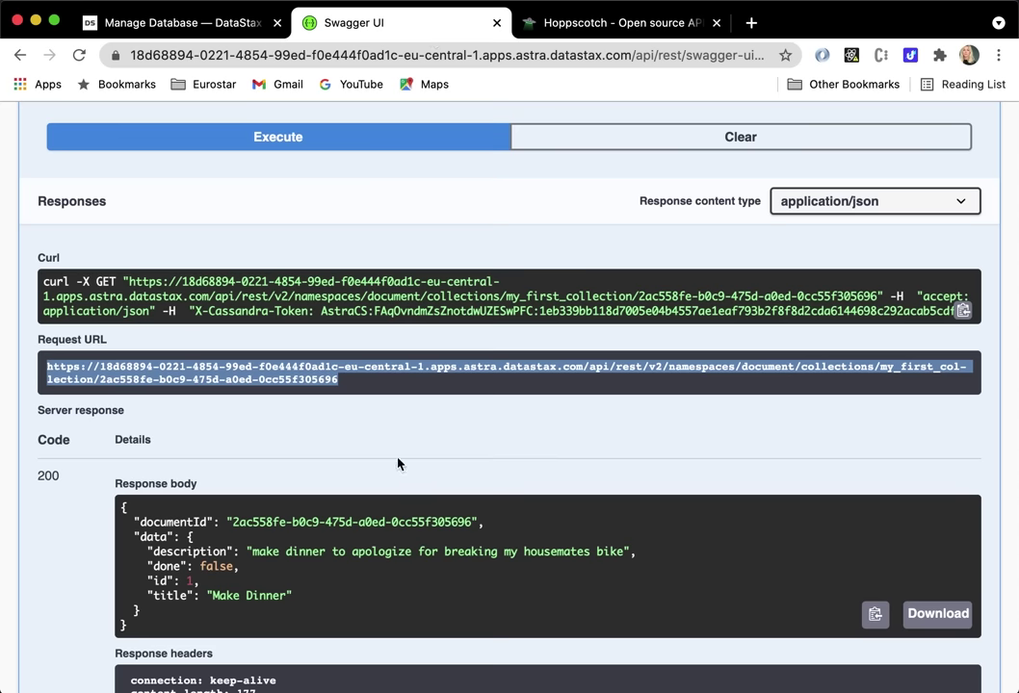
- Add an X-Cassandra-Token header copied from Swagger to the Hoppscotch request, with the Astra token as its value
{"action": "scroll", "coordinate": [398, 465], "scroll_direction": "down", "scroll_amount": 1}
{"action": "scroll", "coordinate": [398, 465], "scroll_direction": "up", "scroll_amount": 5}
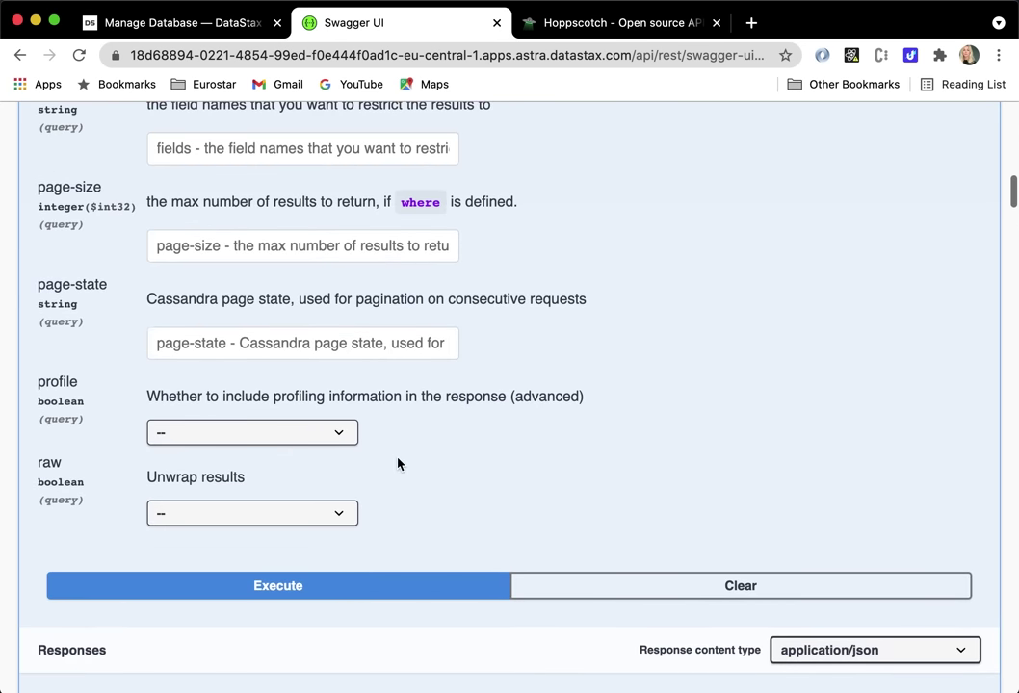
{"action": "scroll", "coordinate": [398, 464], "scroll_direction": "up", "scroll_amount": 5}
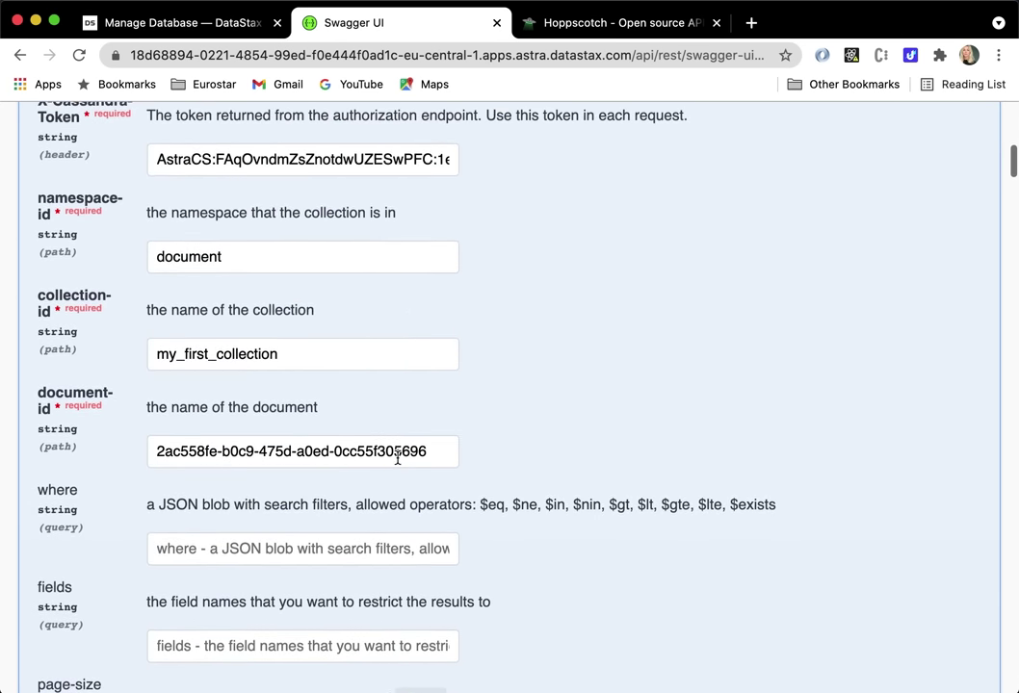
{"action": "scroll", "coordinate": [398, 461], "scroll_direction": "up", "scroll_amount": 3}
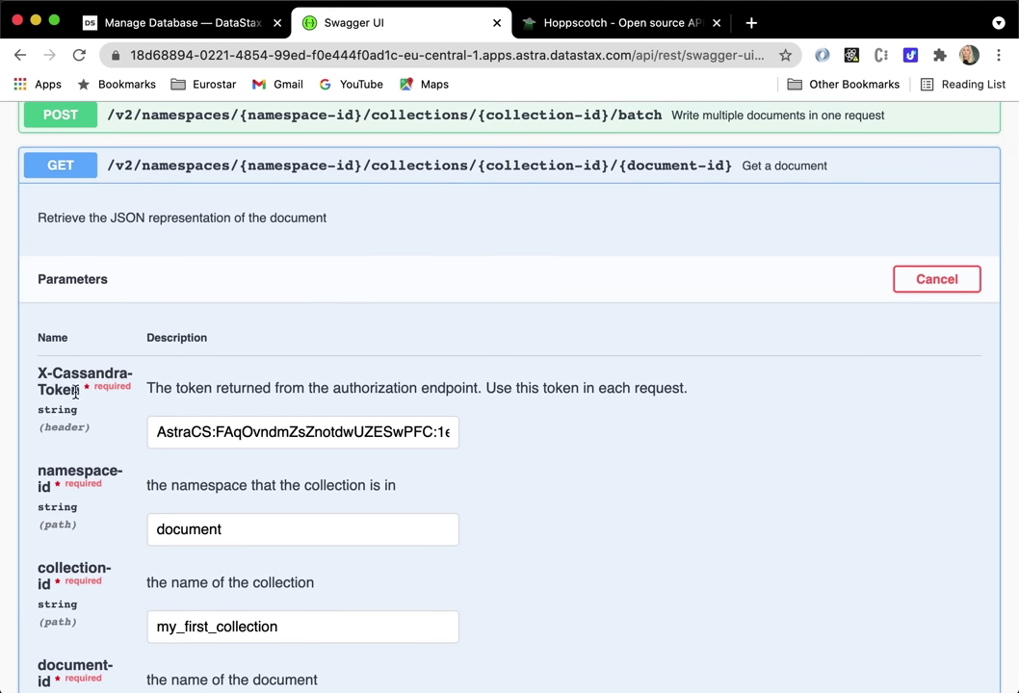
{"action": "left_click_drag", "start_coordinate": [77, 390], "coordinate": [35, 376]}
{"action": "key", "text": "super+c"}
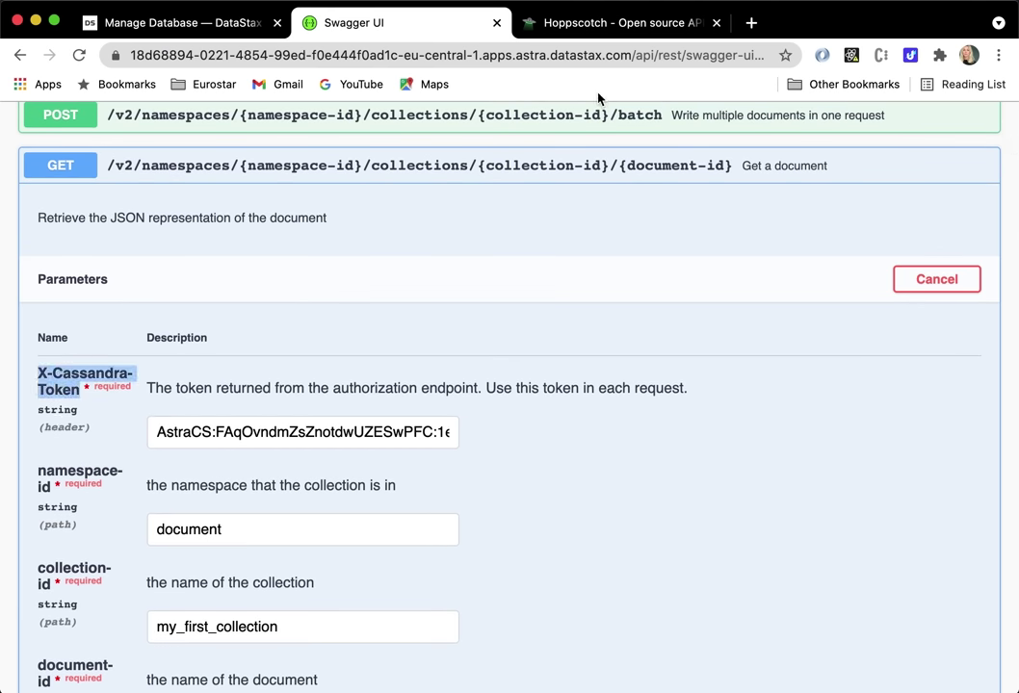
{"action": "left_click", "coordinate": [607, 22]}
{"action": "left_click", "coordinate": [148, 465]}
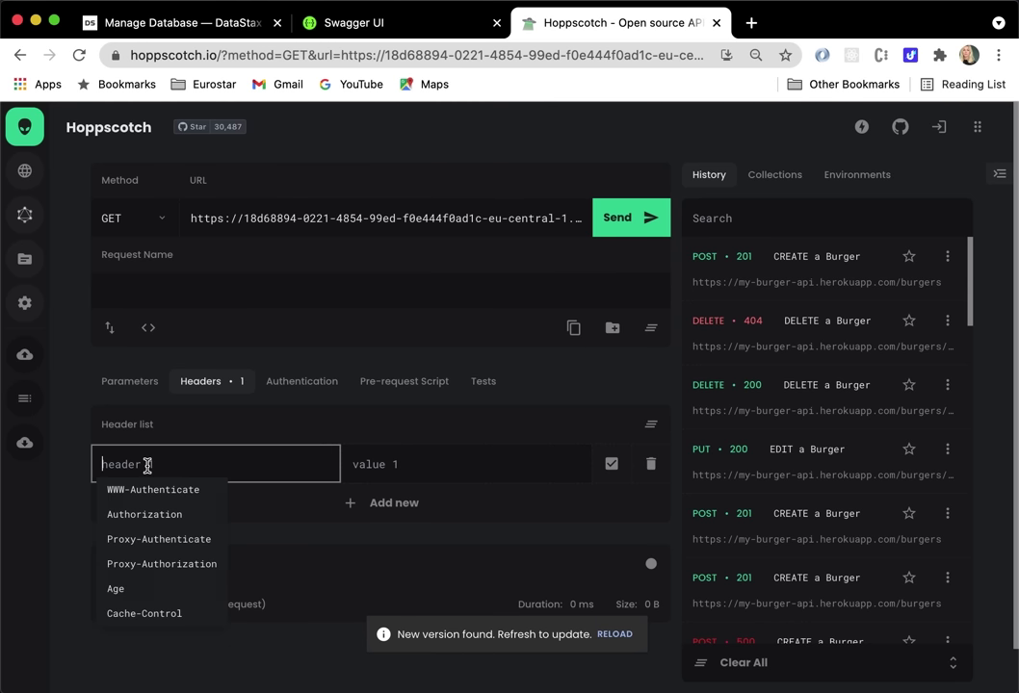
{"action": "key", "text": "super+v"}
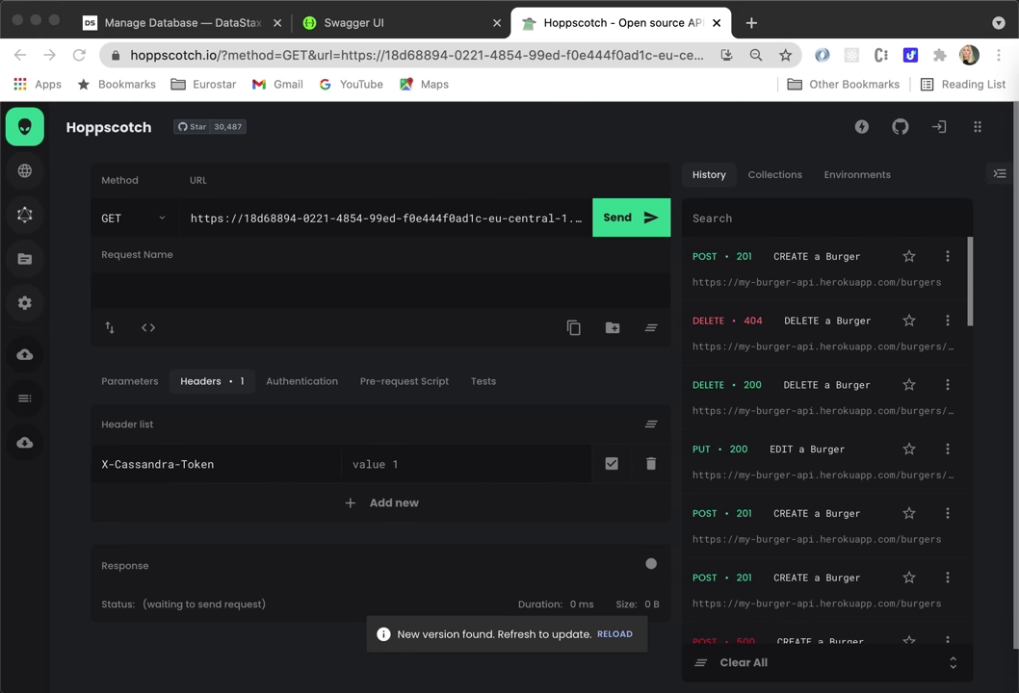
{"action": "left_click", "coordinate": [436, 465]}
{"action": "key", "text": "super+v"}
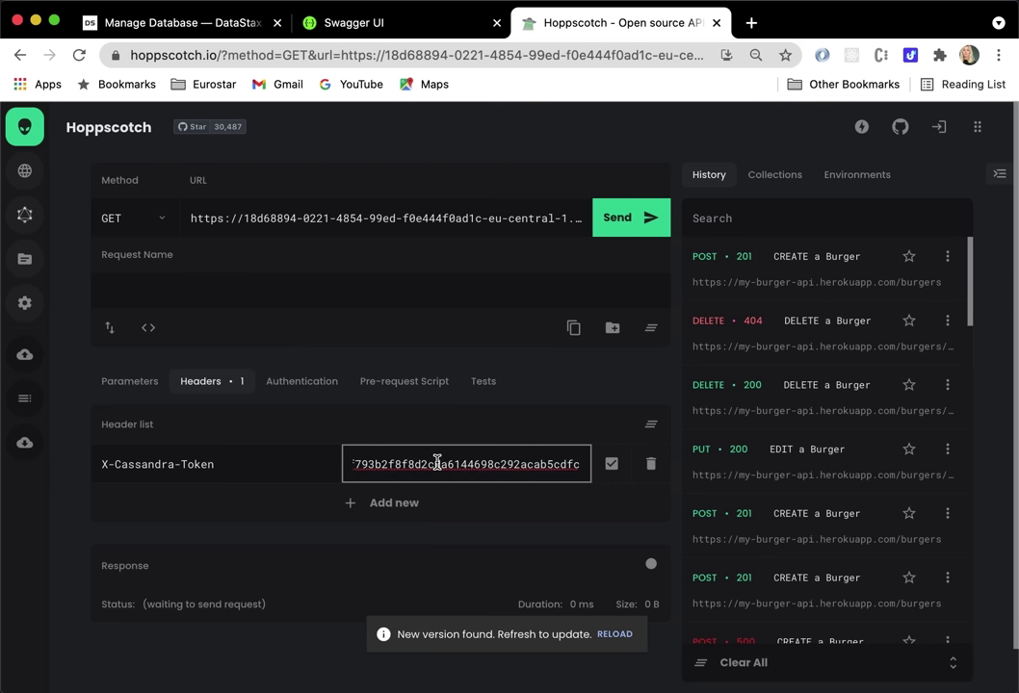
- Send the GET request and select the returned Make Dinner JSON document
{"action": "left_click", "coordinate": [163, 226]}
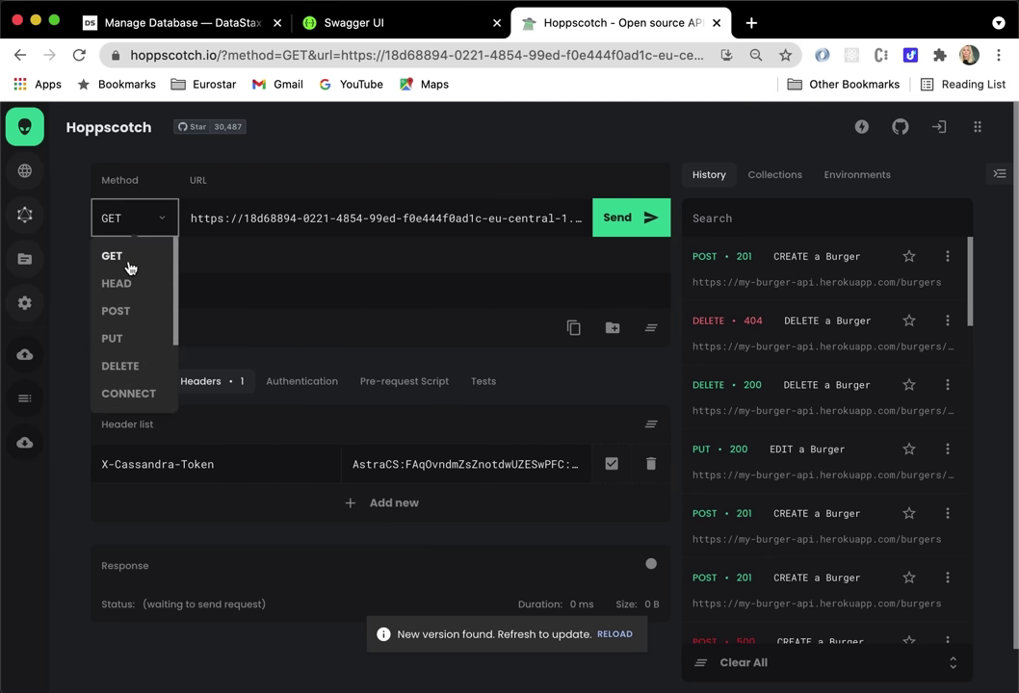
{"action": "left_click", "coordinate": [155, 228]}
{"action": "left_click", "coordinate": [611, 224]}
{"action": "scroll", "coordinate": [610, 223], "scroll_direction": "down", "scroll_amount": 1}
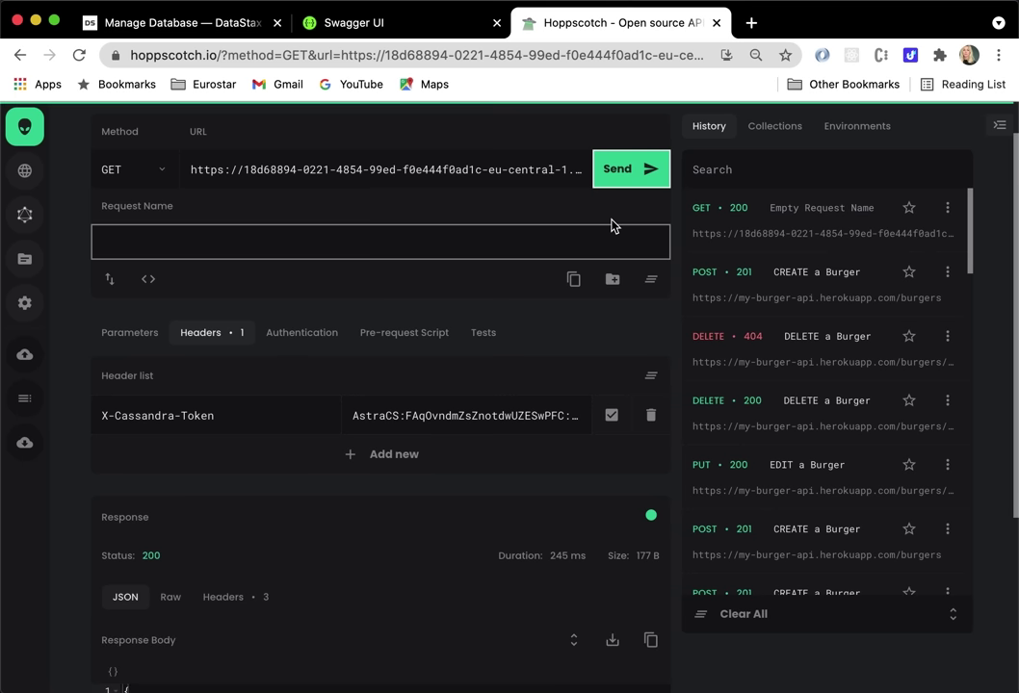
{"action": "left_click", "coordinate": [503, 416]}
{"action": "scroll", "coordinate": [501, 424], "scroll_direction": "down", "scroll_amount": 3}
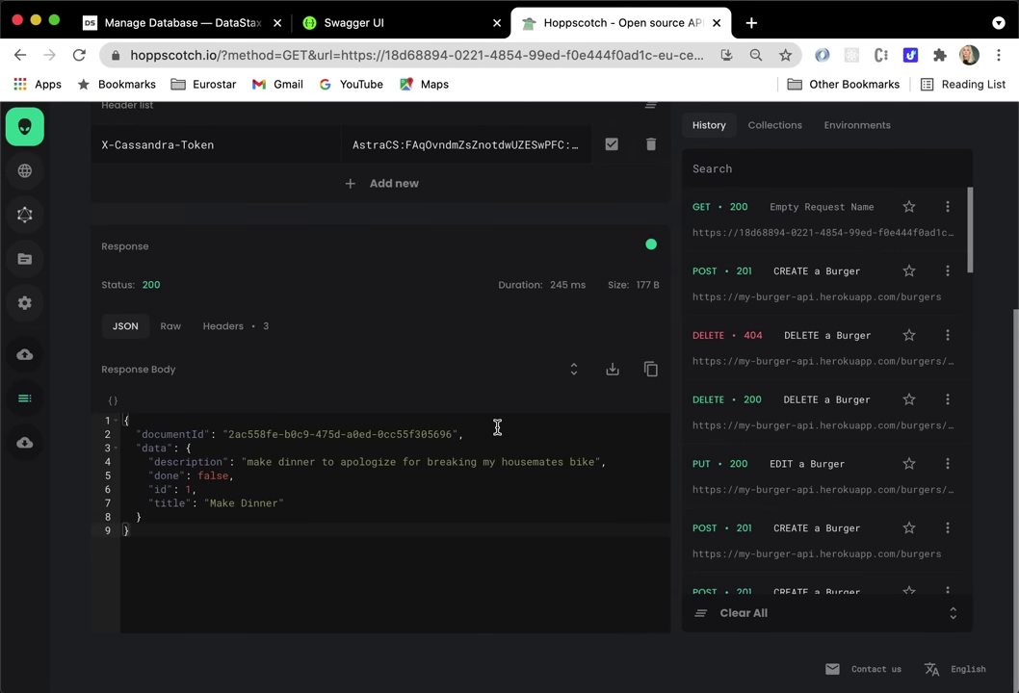
{"action": "left_click_drag", "start_coordinate": [226, 598], "coordinate": [100, 422]}
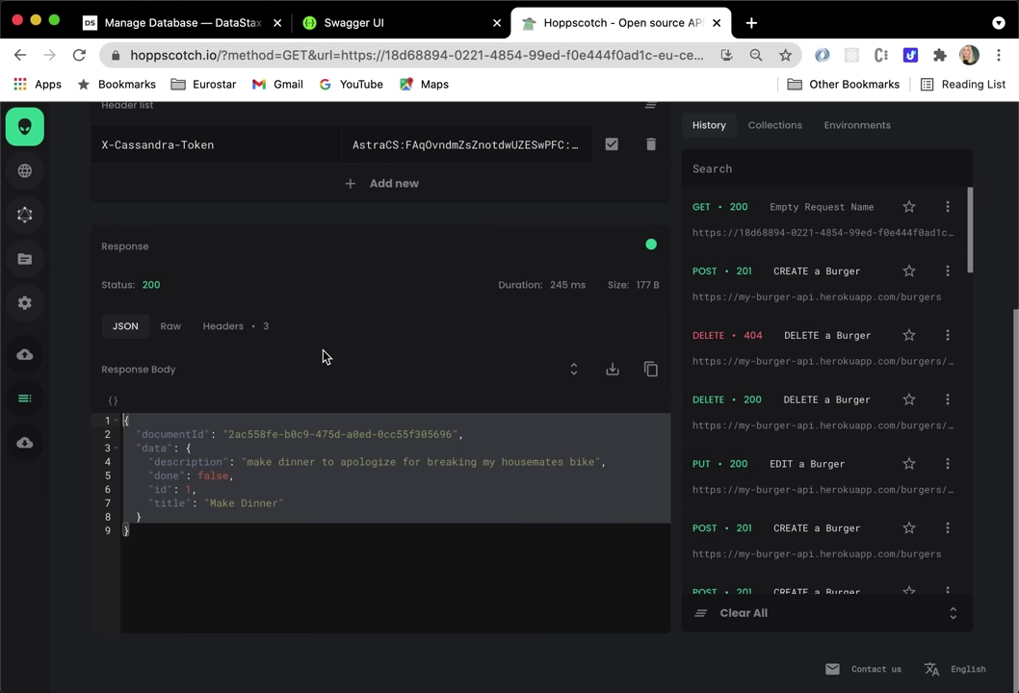
{"action": "scroll", "coordinate": [323, 356], "scroll_direction": "up", "scroll_amount": 3}
{"action": "scroll", "coordinate": [324, 351], "scroll_direction": "up", "scroll_amount": 2}
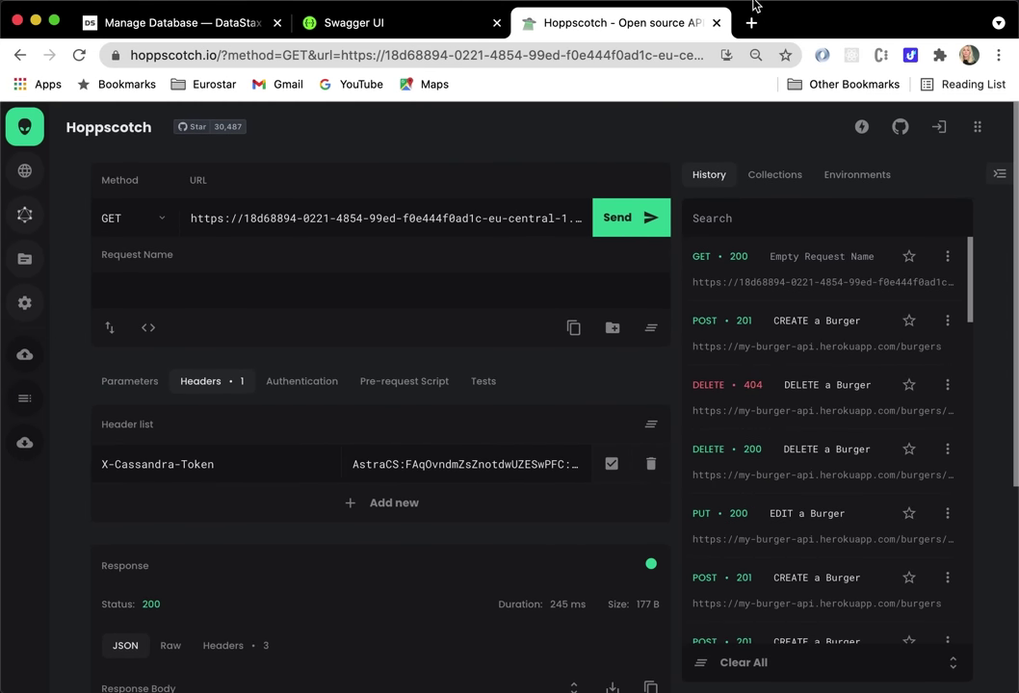
- Close Hoppscotch, collapse the get-document endpoint, and expand the Search documents endpoint
{"action": "left_click", "coordinate": [717, 22]}
{"action": "left_click", "coordinate": [378, 285]}
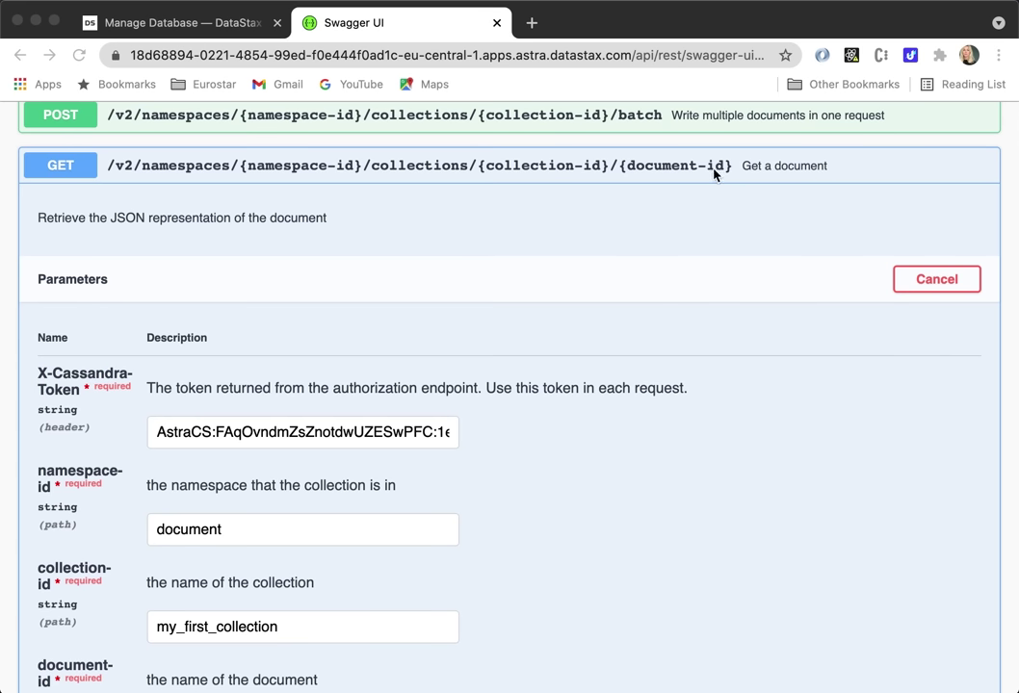
{"action": "left_click", "coordinate": [646, 170]}
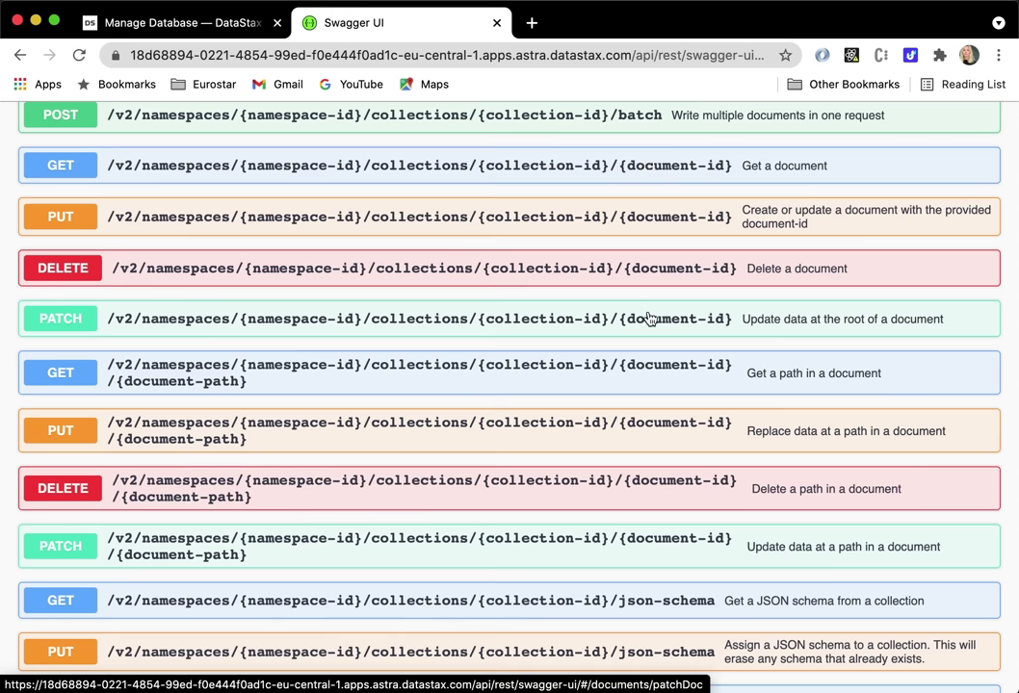
{"action": "scroll", "coordinate": [648, 318], "scroll_direction": "up", "scroll_amount": 5}
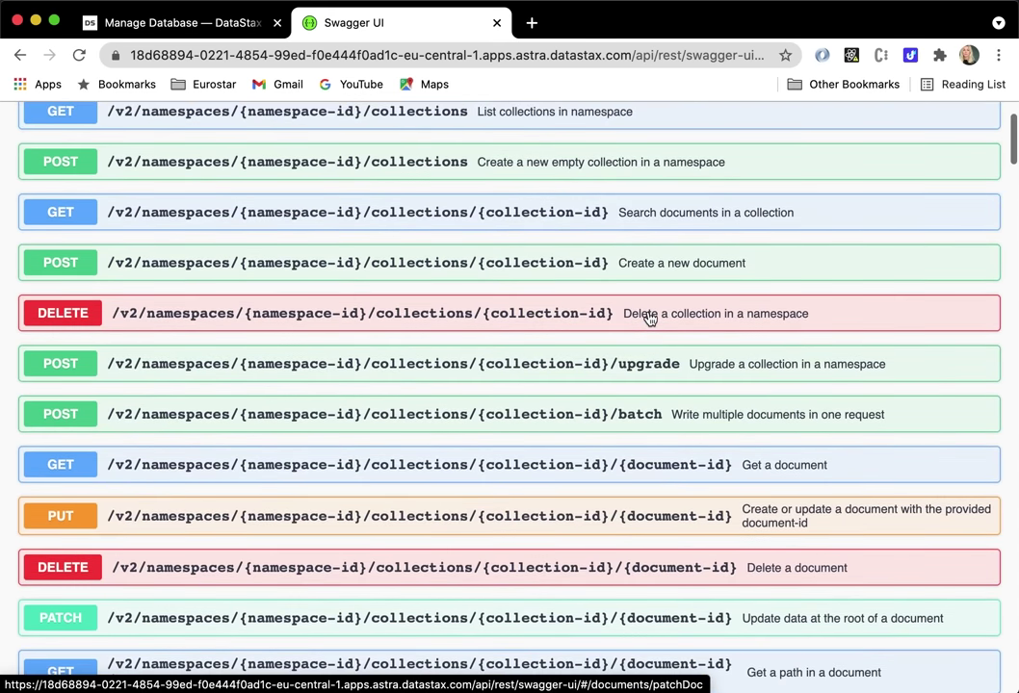
{"action": "left_click", "coordinate": [632, 225]}
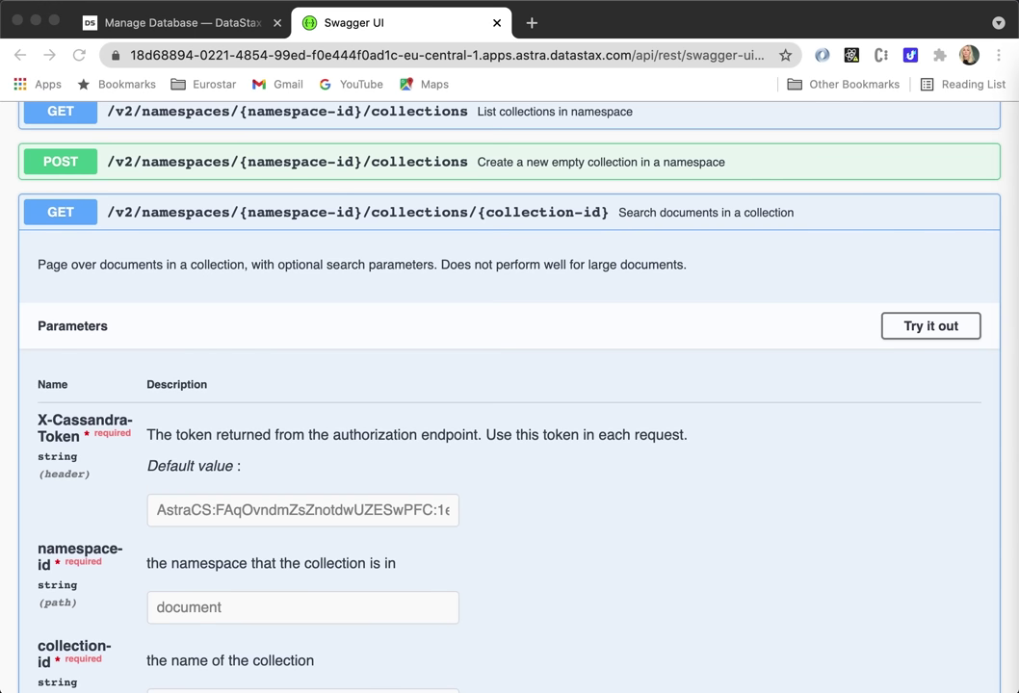
- Make the search editable and enter the where filter {"title": { "$eq": "Make Dinner" }}
{"action": "left_click", "coordinate": [245, 503]}
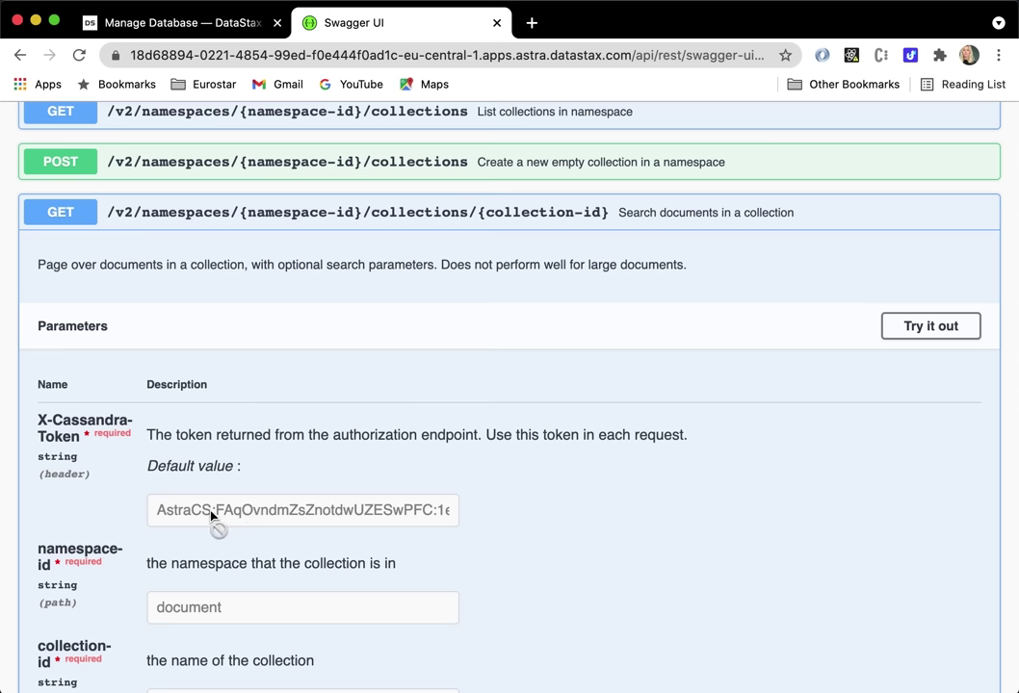
{"action": "left_click", "coordinate": [931, 325]}
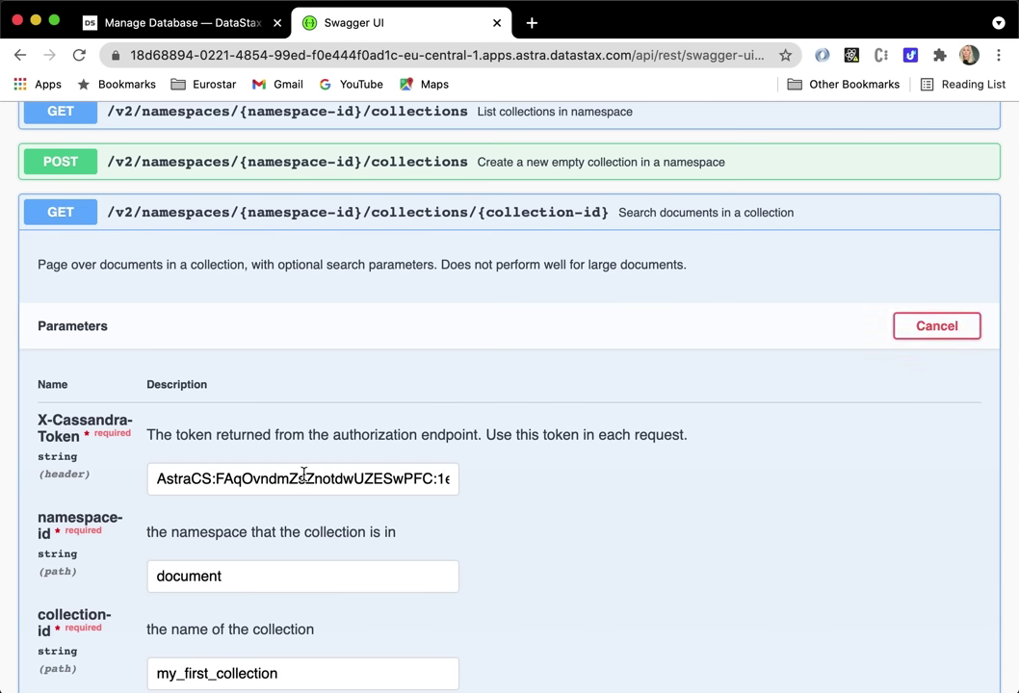
{"action": "triple_click", "coordinate": [303, 478]}
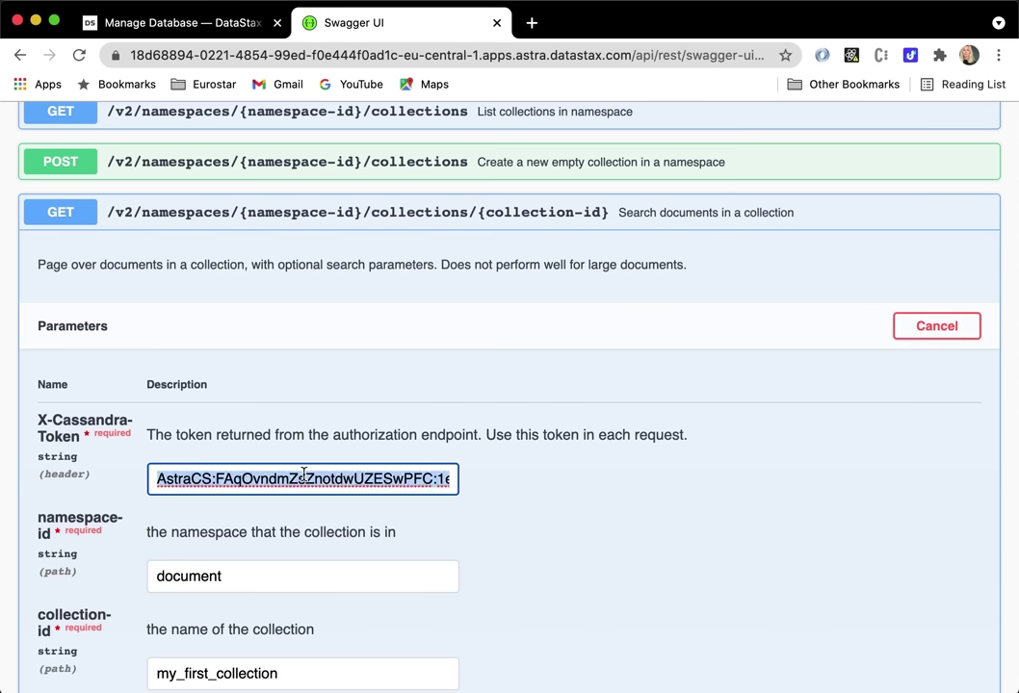
{"action": "scroll", "coordinate": [304, 473], "scroll_direction": "down", "scroll_amount": 5}
{"action": "scroll", "coordinate": [304, 474], "scroll_direction": "down", "scroll_amount": 3}
{"action": "left_click", "coordinate": [304, 356]}
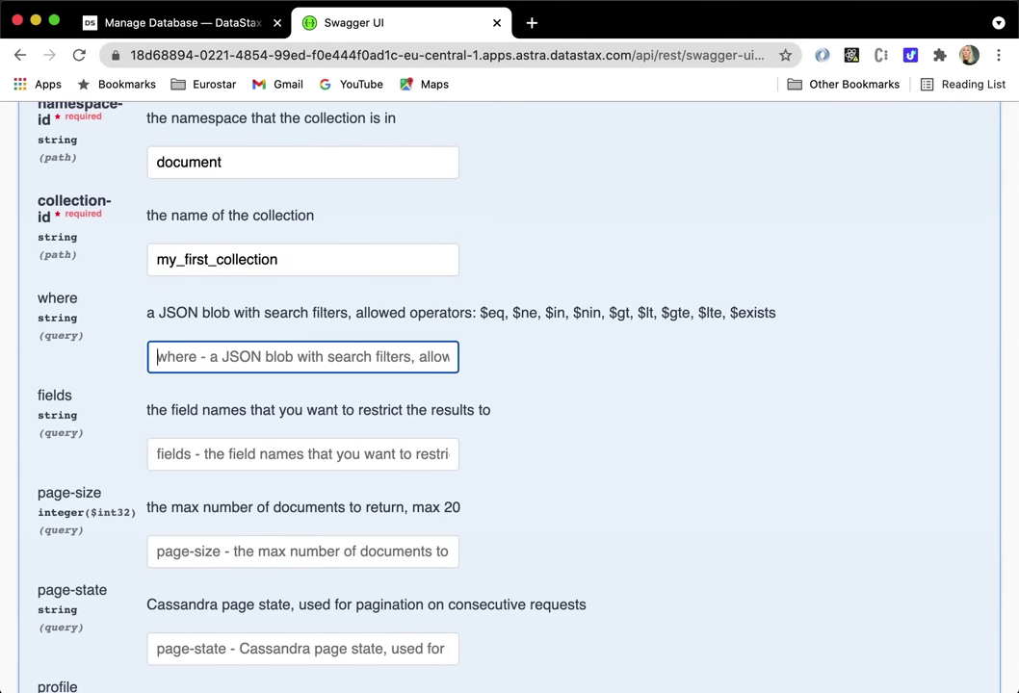
{"action": "type", "text": "{\""}
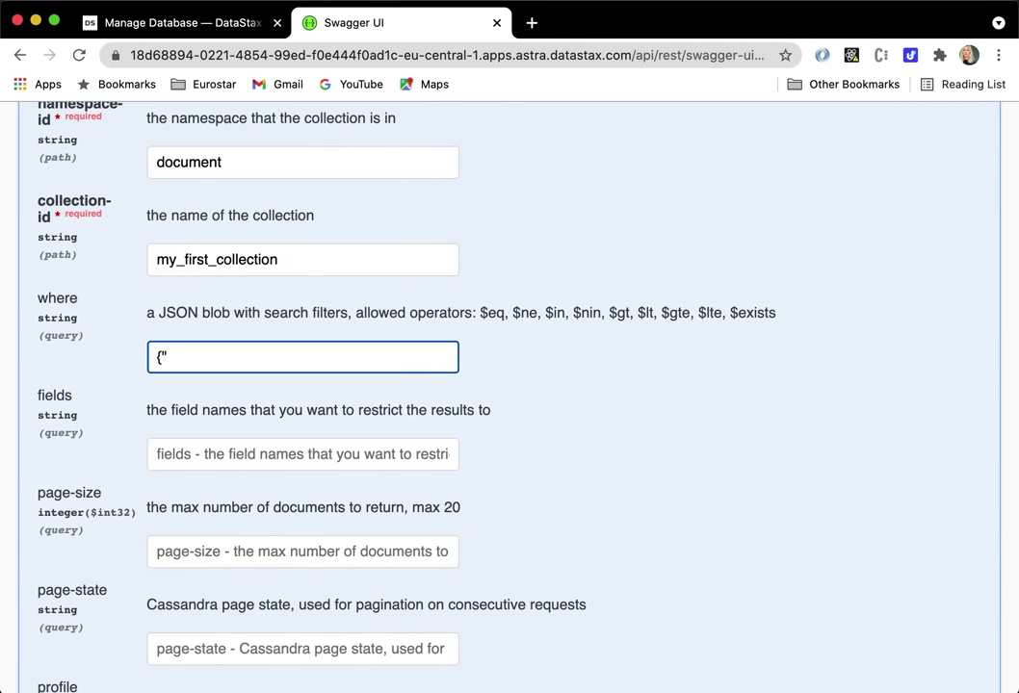
{"action": "type", "text": "title\": { \"$eq\":"}
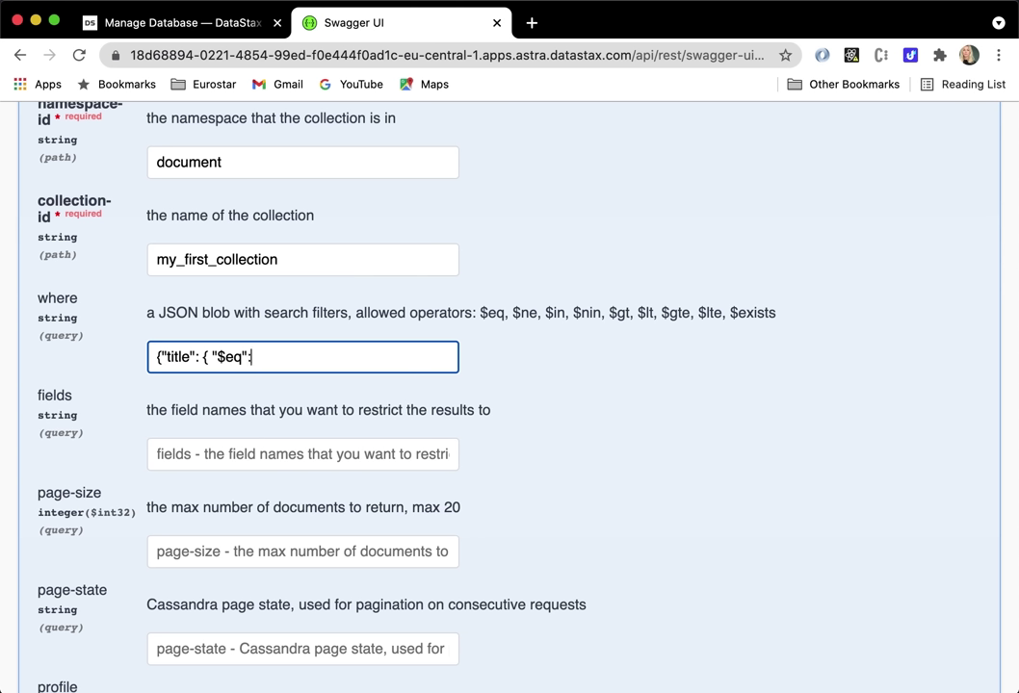
{"action": "type", "text": " \"Make Dinner\" "}
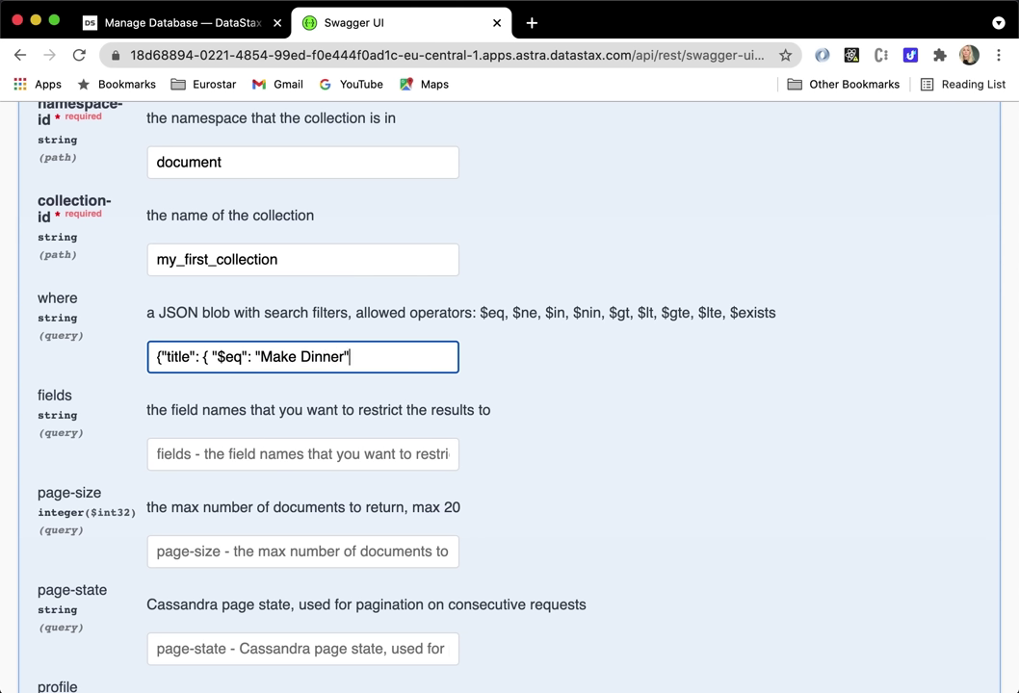
{"action": "type", "text": "}}"}
{"action": "scroll", "coordinate": [426, 511], "scroll_direction": "down", "scroll_amount": 5}
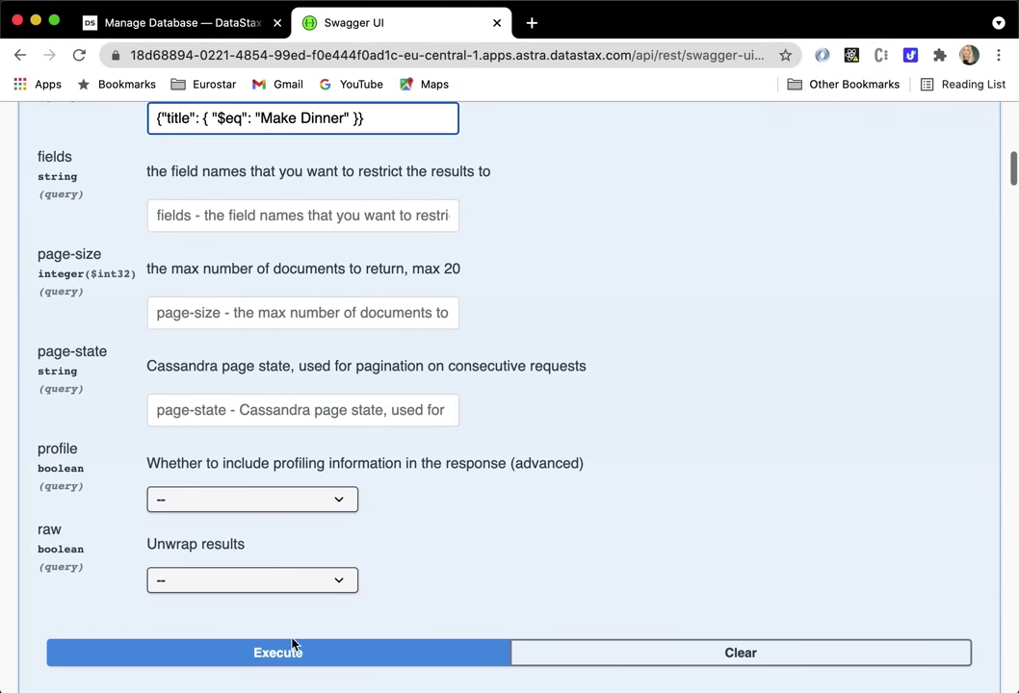
{"action": "scroll", "coordinate": [398, 559], "scroll_direction": "down", "scroll_amount": 9}
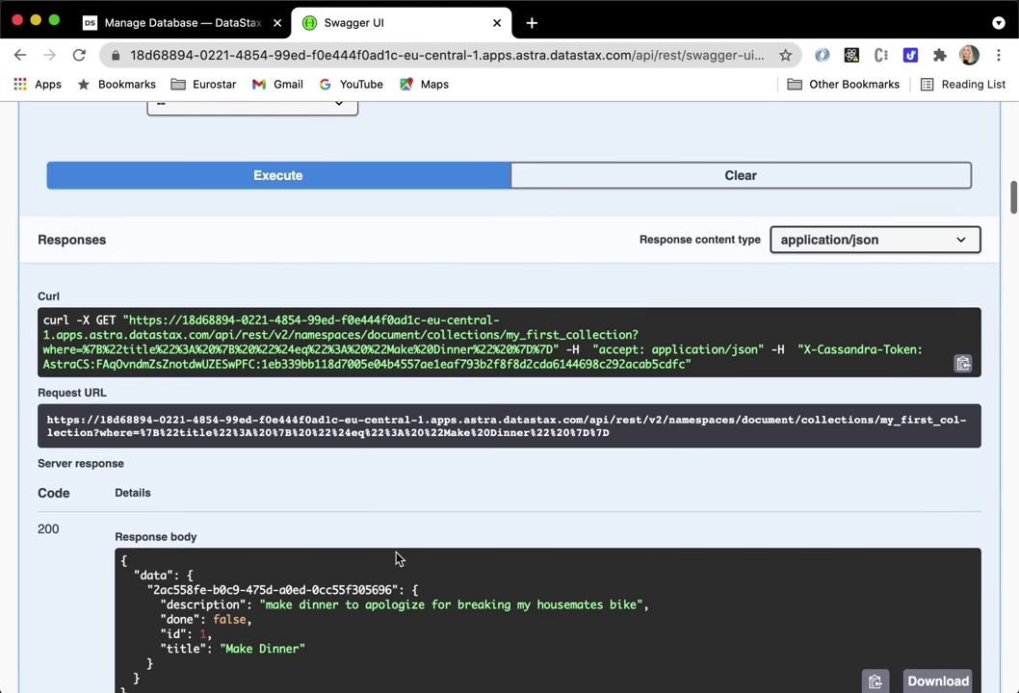
{"action": "scroll", "coordinate": [398, 559], "scroll_direction": "down", "scroll_amount": 2}
{"action": "scroll", "coordinate": [398, 558], "scroll_direction": "down", "scroll_amount": 1}
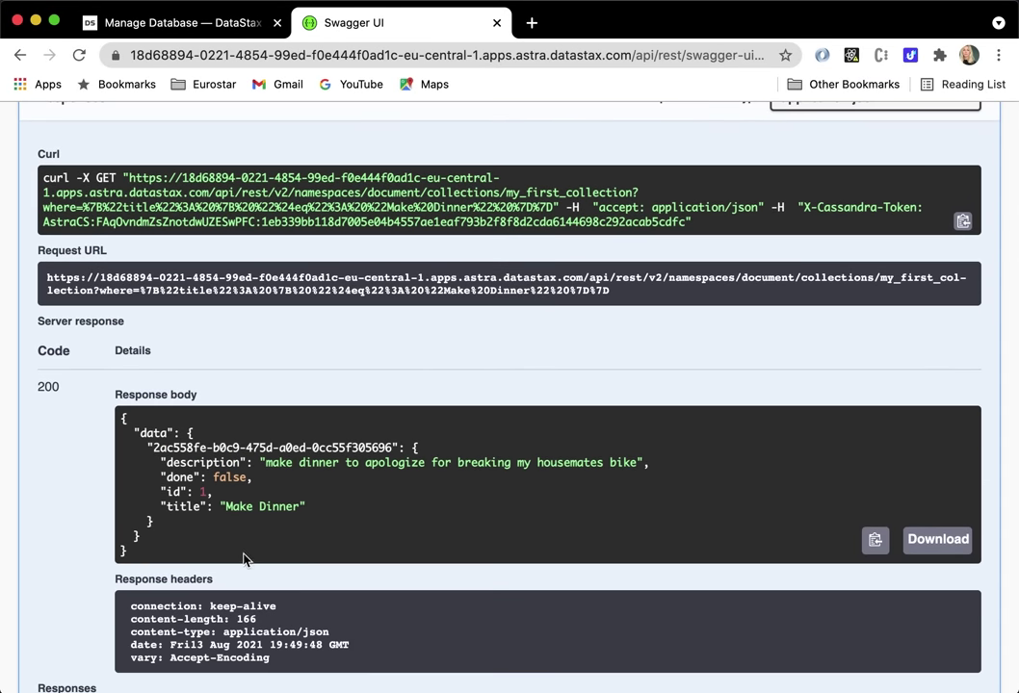
{"action": "left_click_drag", "start_coordinate": [193, 563], "coordinate": [121, 417]}
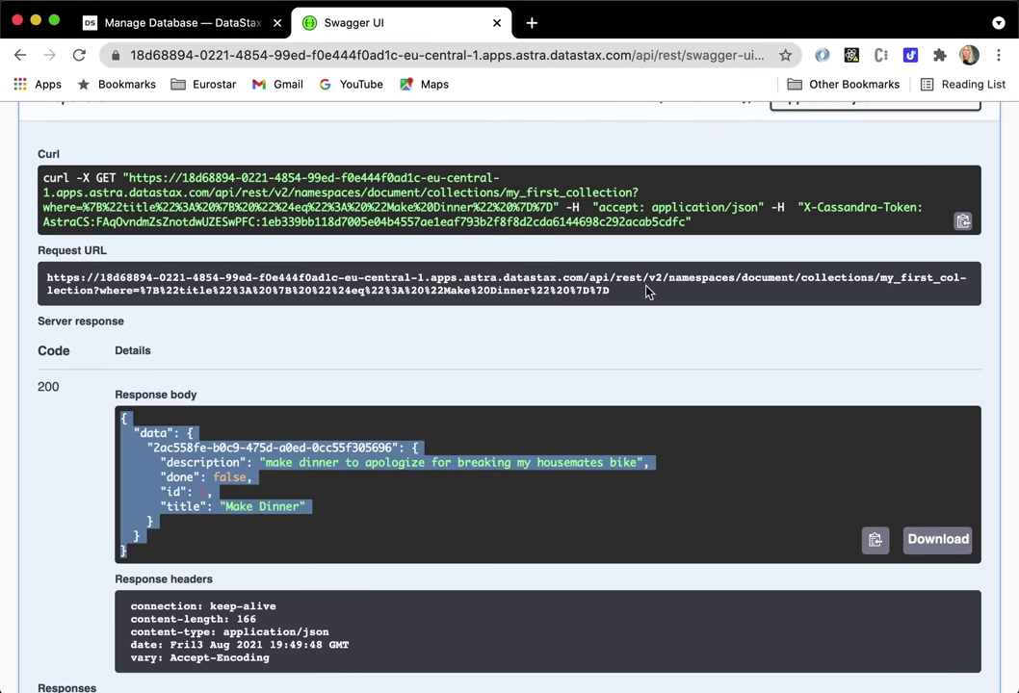
{"action": "left_click", "coordinate": [628, 411]}
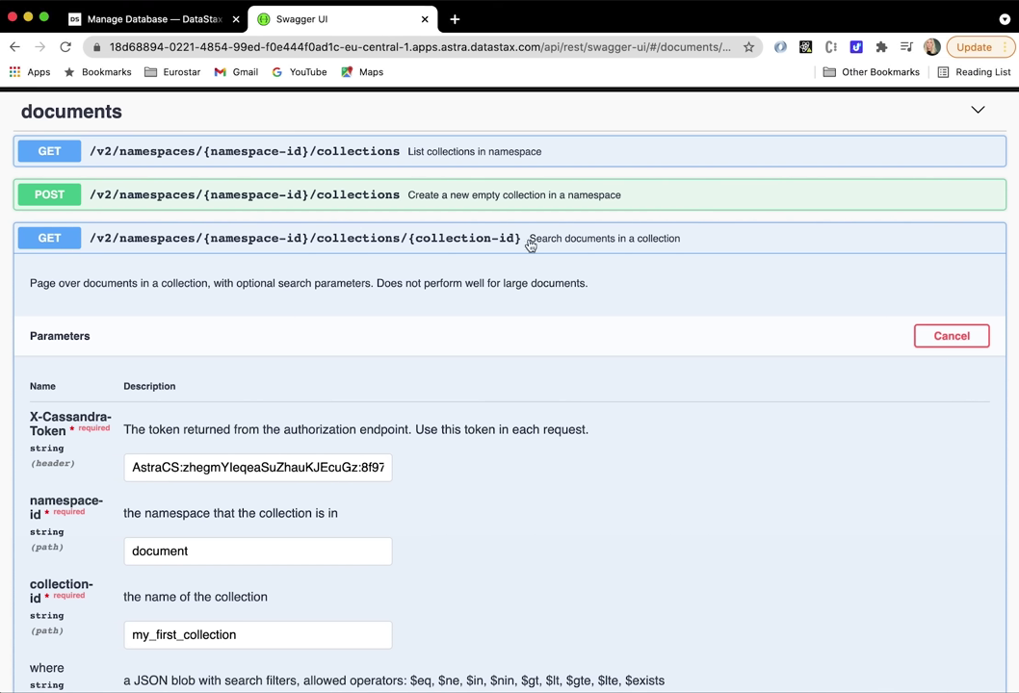
- Collapse the GET /collections/{collection-id} search operation and reload the Swagger page
{"action": "left_click", "coordinate": [530, 239]}
{"action": "scroll", "coordinate": [530, 243], "scroll_direction": "up", "scroll_amount": 1}
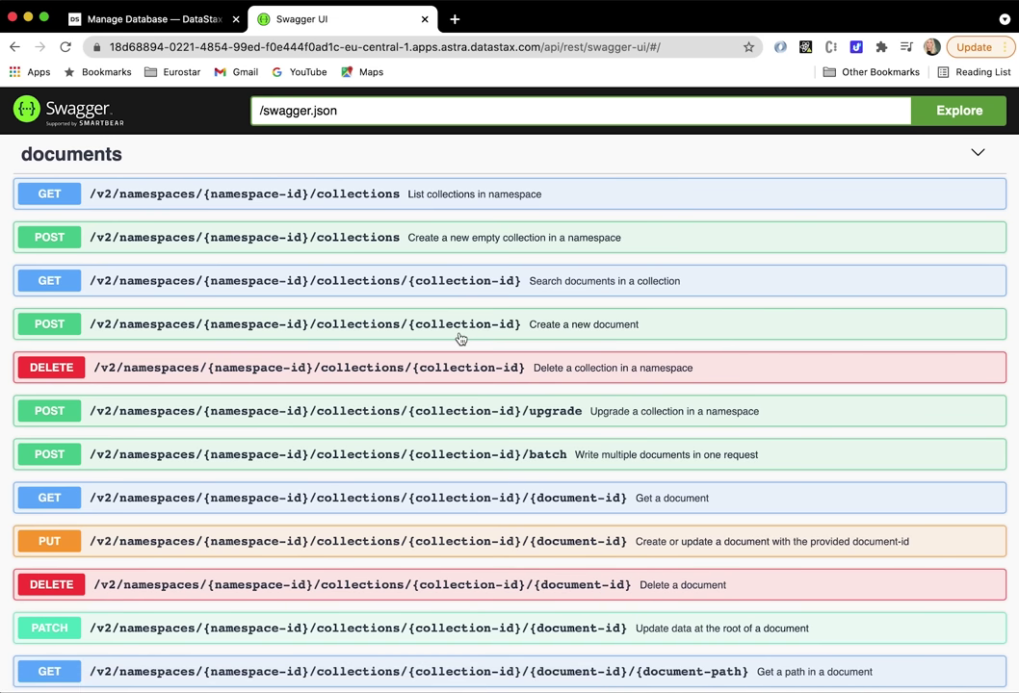
{"action": "key", "text": "super+r"}
- Make Create a new document editable with the token, namespace 'document' and collection 'my_first_collection'
{"action": "left_click", "coordinate": [434, 326]}
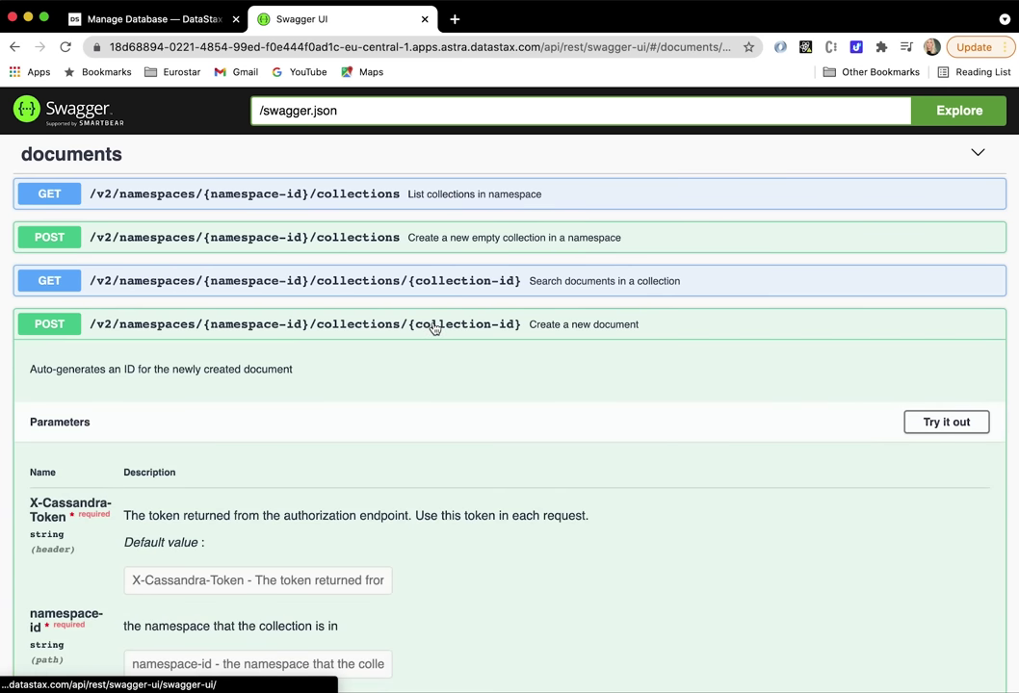
{"action": "scroll", "coordinate": [433, 330], "scroll_direction": "down", "scroll_amount": 2}
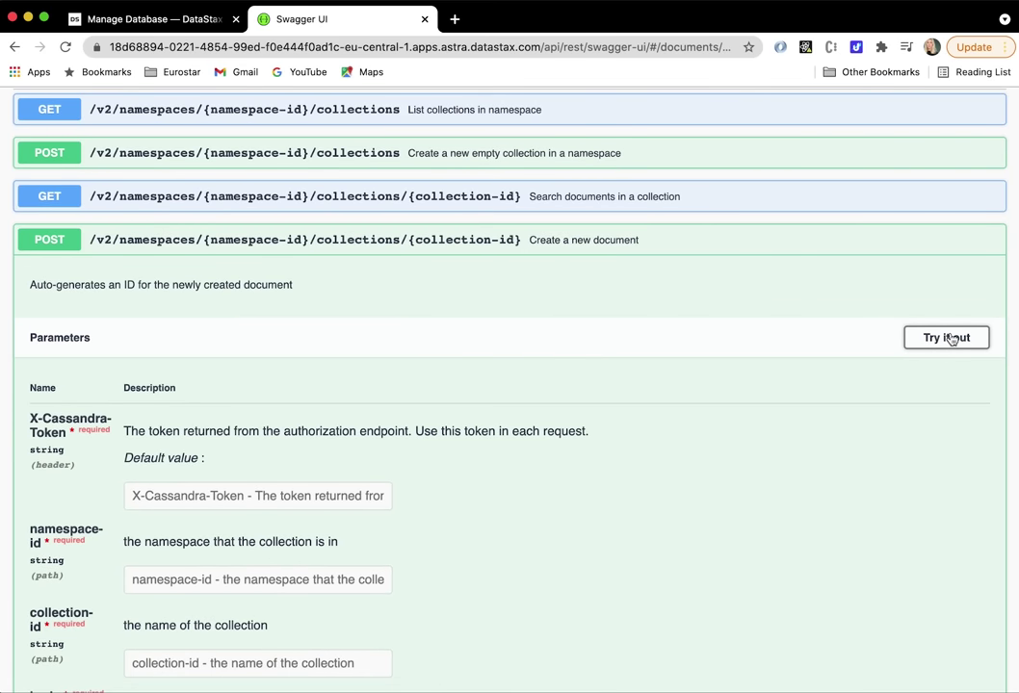
{"action": "left_click", "coordinate": [946, 338]}
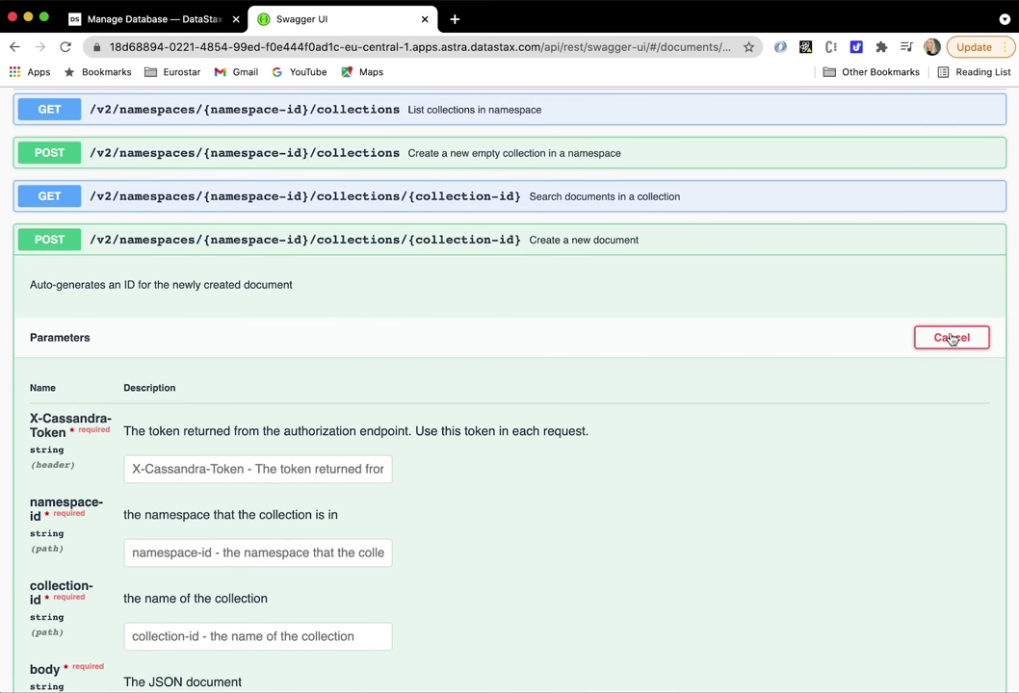
{"action": "left_click", "coordinate": [232, 468]}
{"action": "key", "text": "super+v"}
{"action": "scroll", "coordinate": [193, 424], "scroll_direction": "down", "scroll_amount": 3}
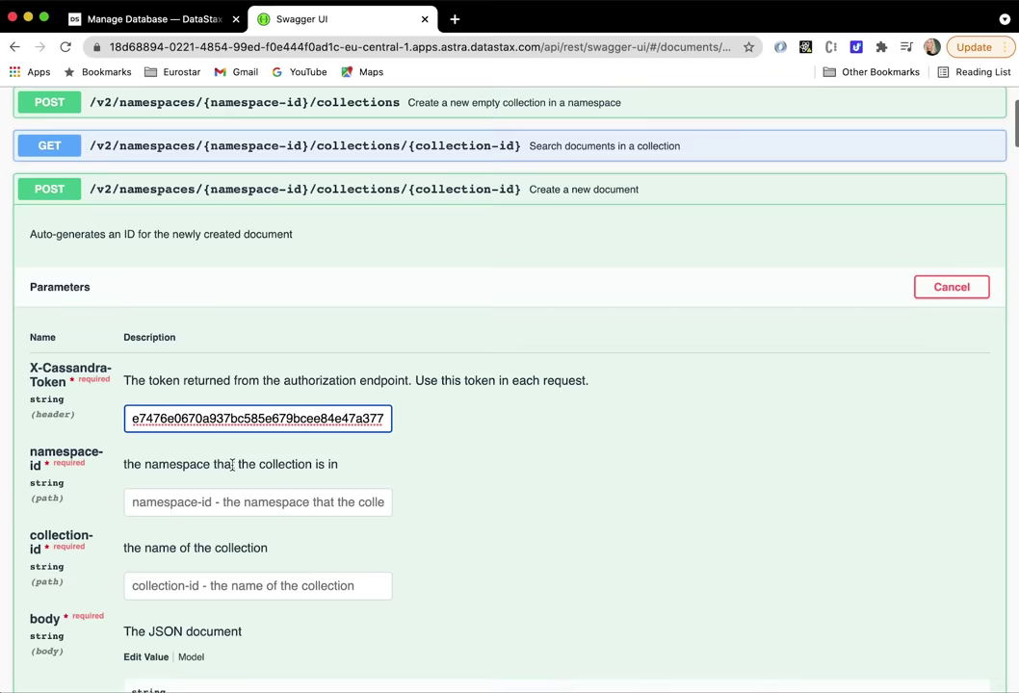
{"action": "left_click", "coordinate": [193, 420]}
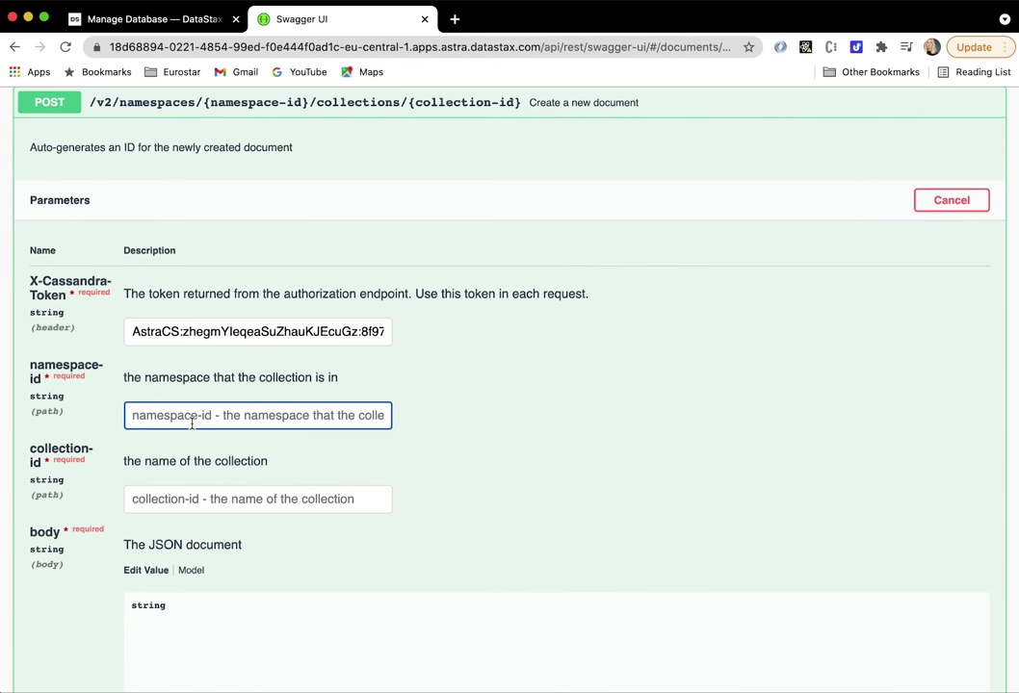
{"action": "type", "text": "document"}
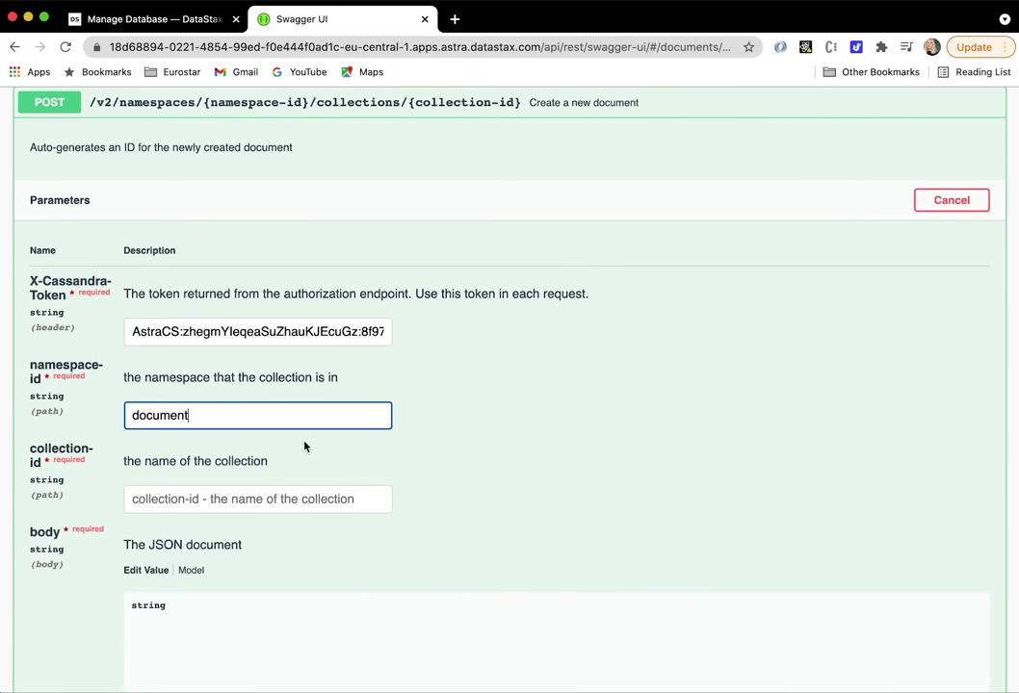
{"action": "left_click", "coordinate": [225, 499]}
{"action": "type", "text": "first_"}
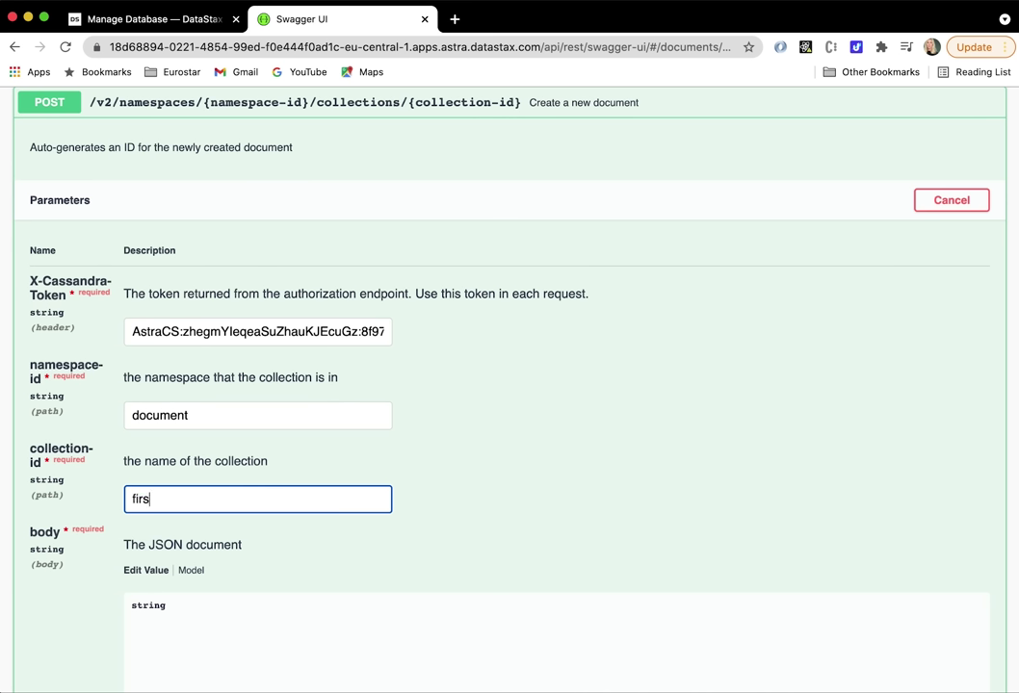
{"action": "key", "text": "BackSpace"}
{"action": "key", "text": "BackSpace"}
{"action": "key", "text": "BackSpace"}
{"action": "key", "text": "BackSpace"}
{"action": "key", "text": "BackSpace"}
{"action": "key", "text": "BackSpace"}
{"action": "type", "text": "y"}
{"action": "key", "text": "BackSpace"}
{"action": "type", "text": "ny"}
{"action": "key", "text": "BackSpace"}
{"action": "key", "text": "BackSpace"}
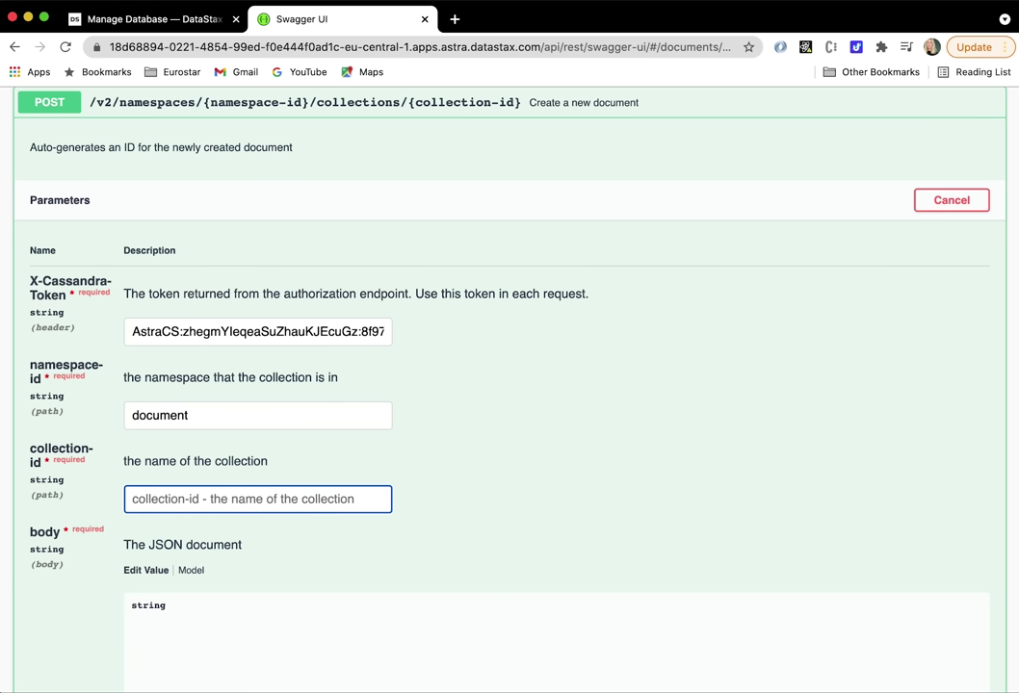
{"action": "type", "text": "my_first_collection"}
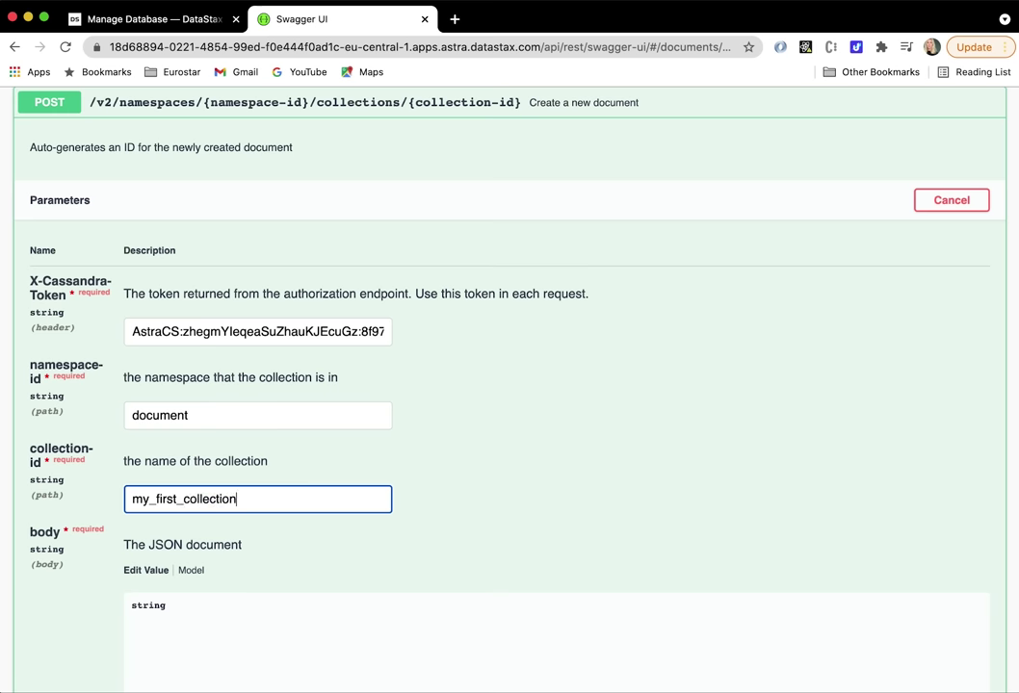
- Start the JSON body with id 2 and description 'clean dishes after dinner'
{"action": "scroll", "coordinate": [423, 573], "scroll_direction": "down", "scroll_amount": 2}
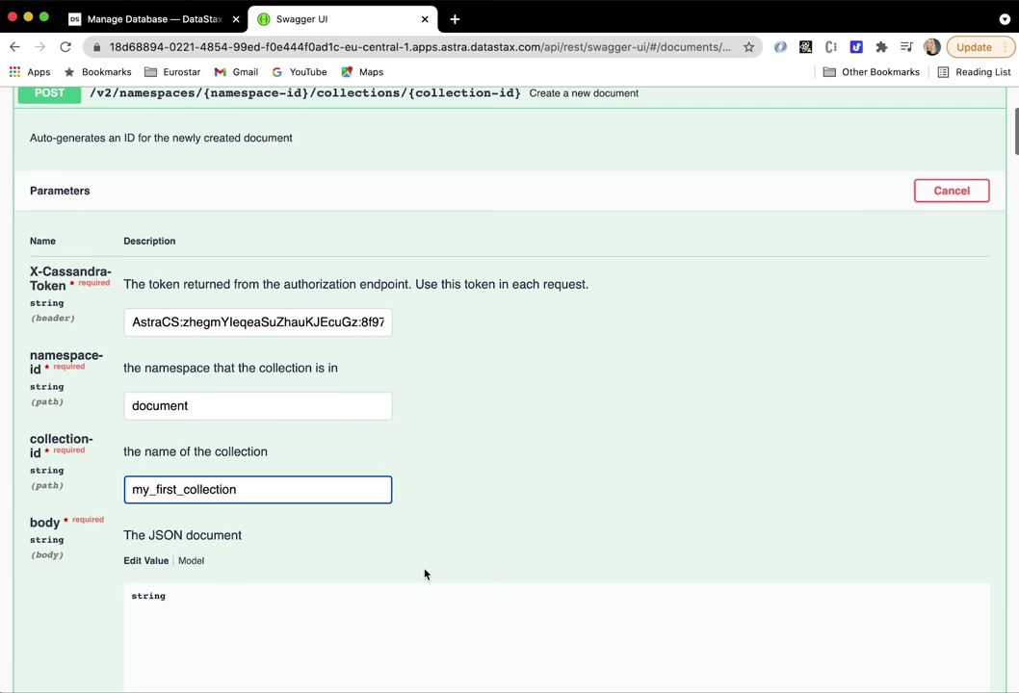
{"action": "left_click_drag", "start_coordinate": [221, 530], "coordinate": [124, 530]}
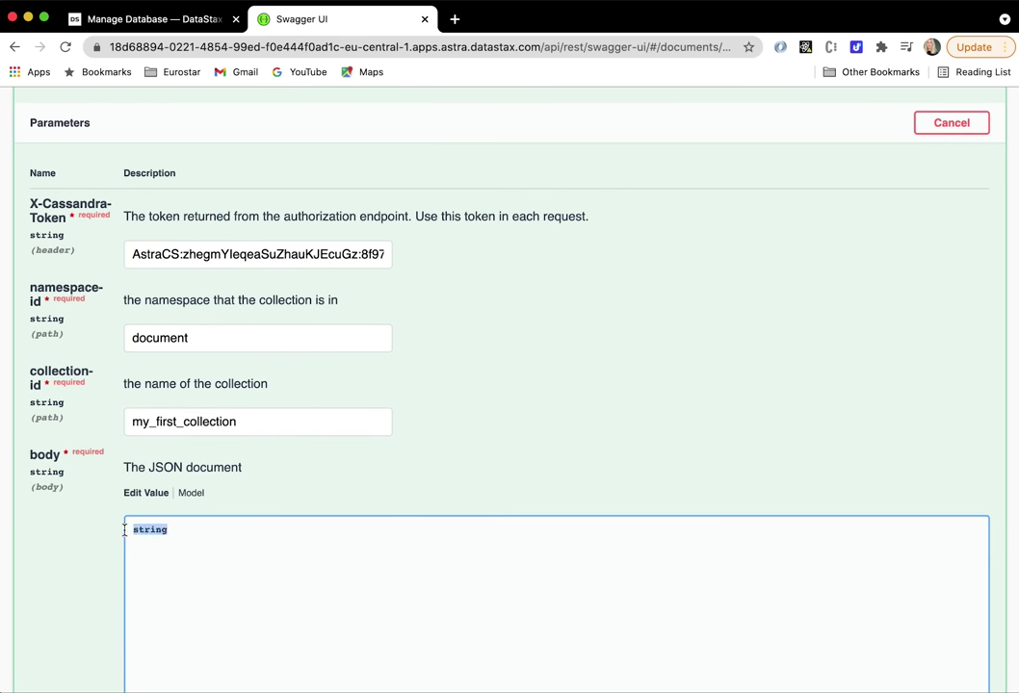
{"action": "type", "text": "{"}
{"action": "key", "text": "Return"}
{"action": "type", "text": "}"}
{"action": "left_click", "coordinate": [159, 540]}
{"action": "type", "text": "\"id\":1"}
{"action": "key", "text": "BackSpace"}
{"action": "type", "text": "2"}
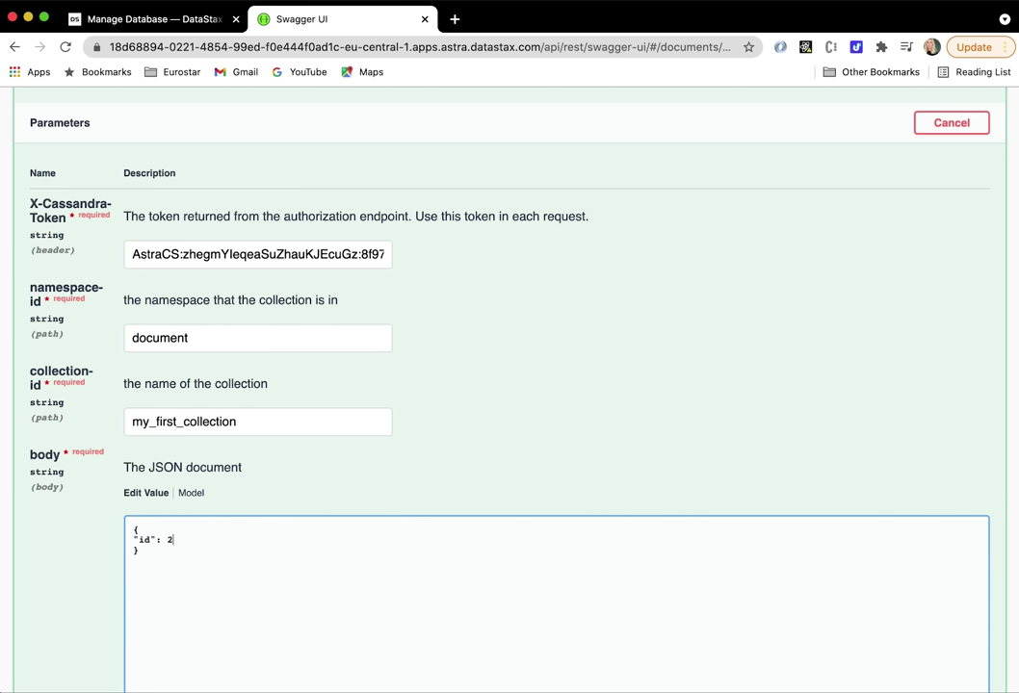
{"action": "type", "text": ","}
{"action": "key", "text": "Return"}
{"action": "type", "text": "\"desc"}
{"action": "type", "text": "ripiton"}
{"action": "key", "text": "BackSpace"}
{"action": "key", "text": "BackSpace"}
{"action": "key", "text": "BackSpace"}
{"action": "key", "text": "BackSpace"}
{"action": "type", "text": "tion\": \"clean dishes after "}
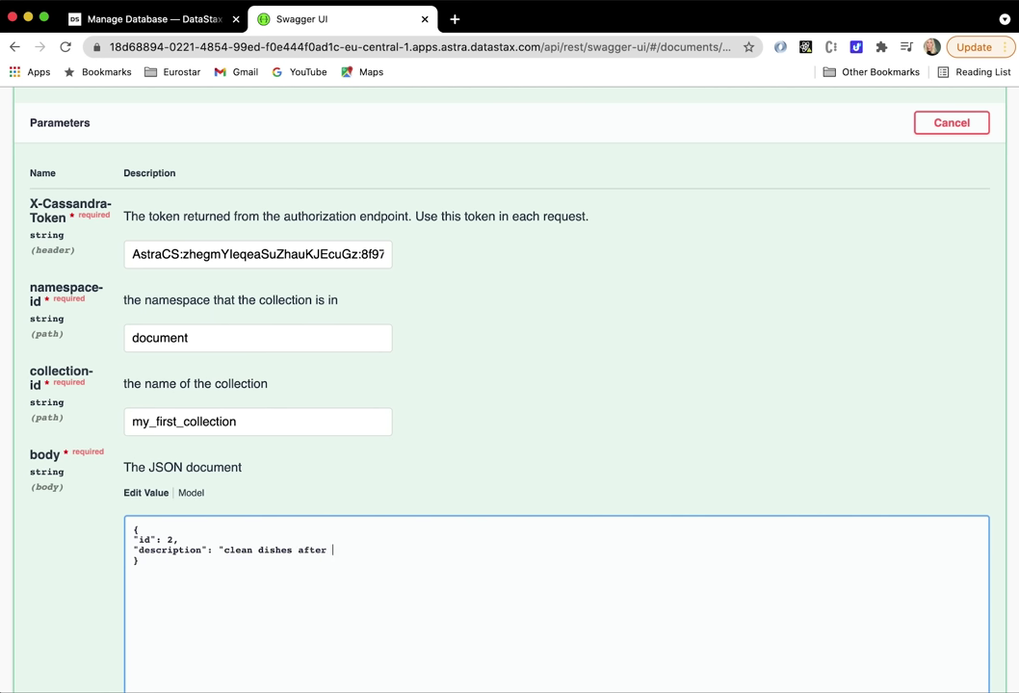
{"action": "type", "text": "dinner\""}
- Add title 'Make Dinner' and done false to the JSON body
{"action": "left_click", "coordinate": [197, 539]}
{"action": "key", "text": "Return"}
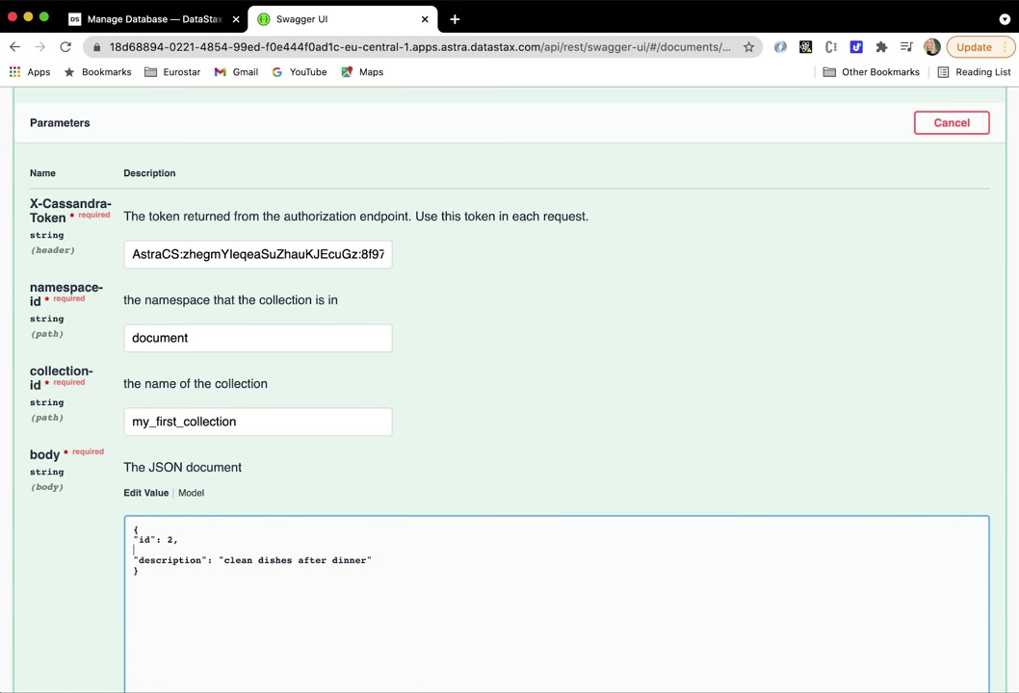
{"action": "type", "text": "\"title\": \"Make Dinner\","}
{"action": "key", "text": "Down"}
{"action": "key", "text": "End"}
{"action": "type", "text": ","}
{"action": "key", "text": "Return"}
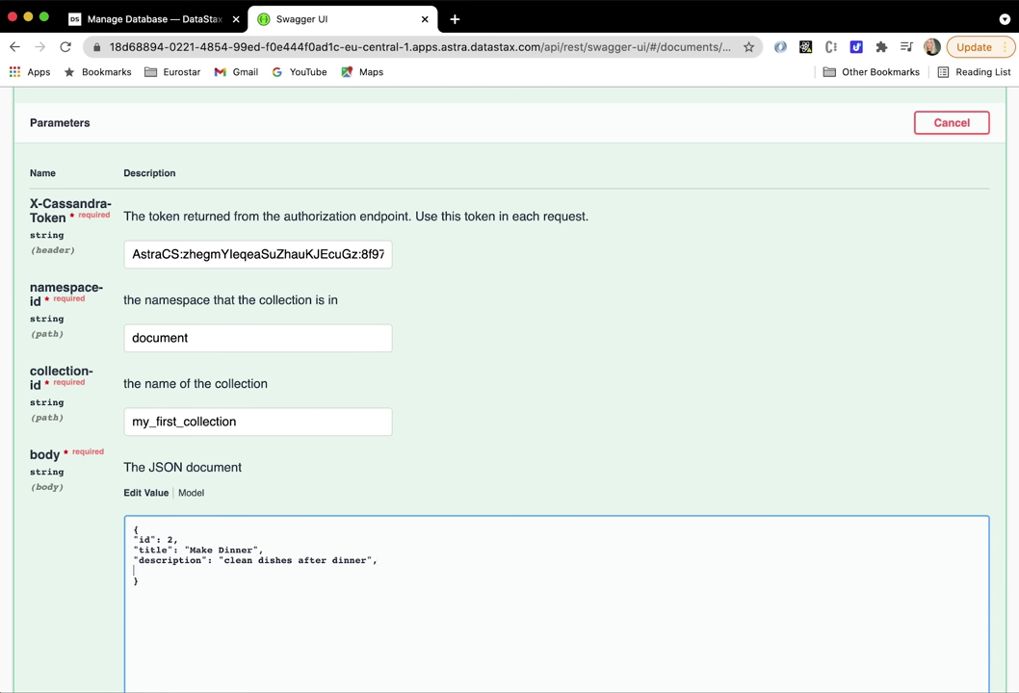
{"action": "type", "text": "\"done\": false"}
{"action": "double_click", "coordinate": [223, 574]}
{"action": "left_click", "coordinate": [227, 573]}
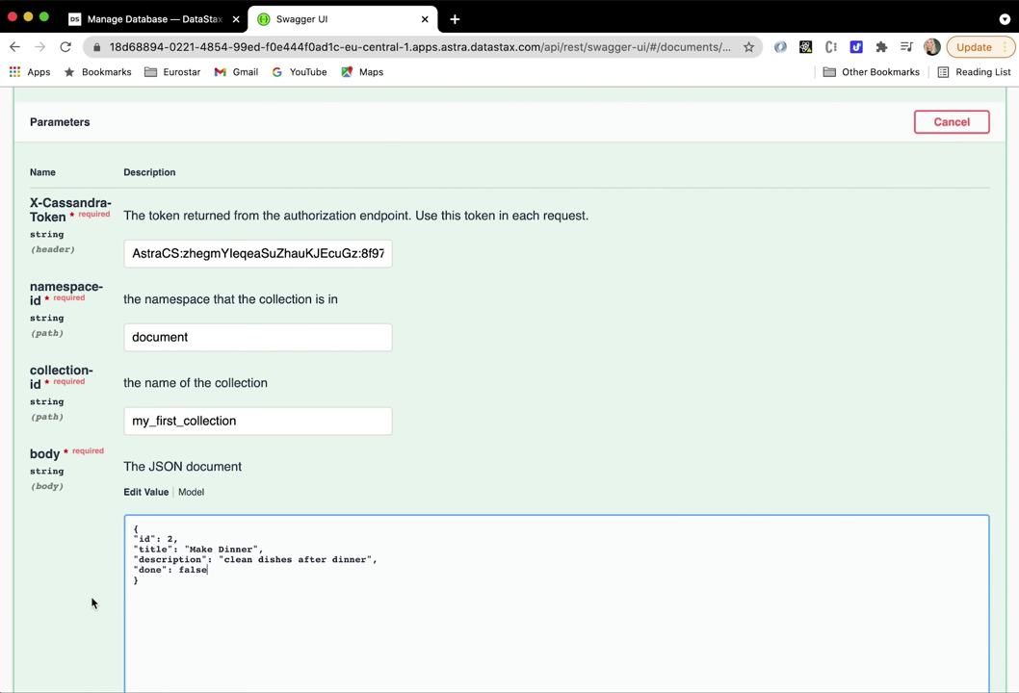
- Execute the create request and select the new documentId in the 201 response
{"action": "scroll", "coordinate": [91, 602], "scroll_direction": "down", "scroll_amount": 1}
{"action": "scroll", "coordinate": [92, 603], "scroll_direction": "down", "scroll_amount": 5}
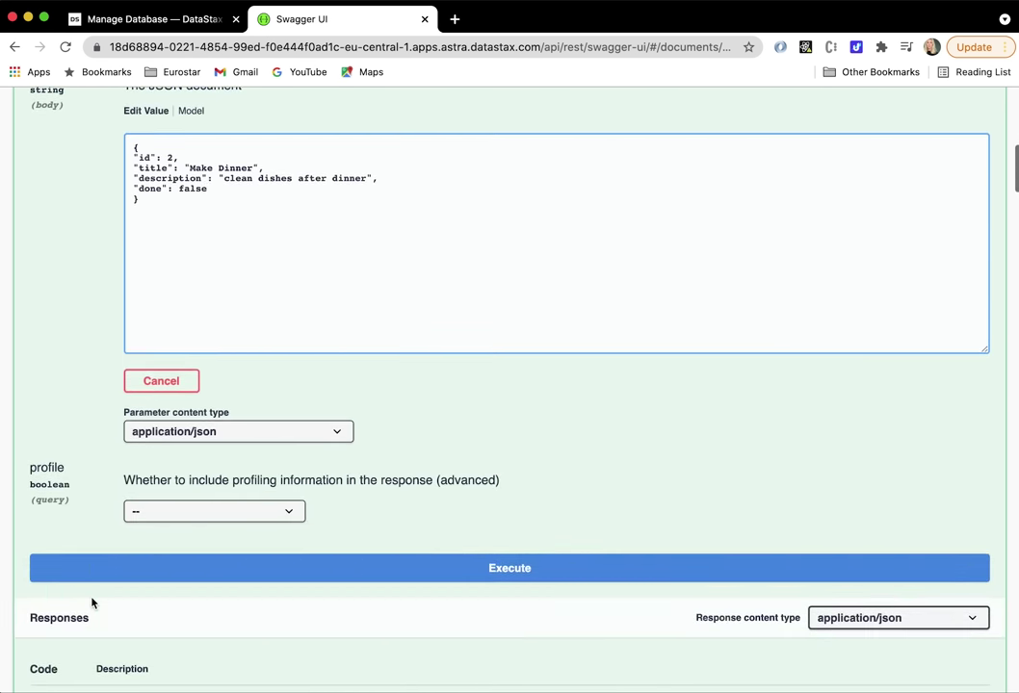
{"action": "left_click", "coordinate": [294, 572]}
{"action": "scroll", "coordinate": [293, 574], "scroll_direction": "down", "scroll_amount": 3}
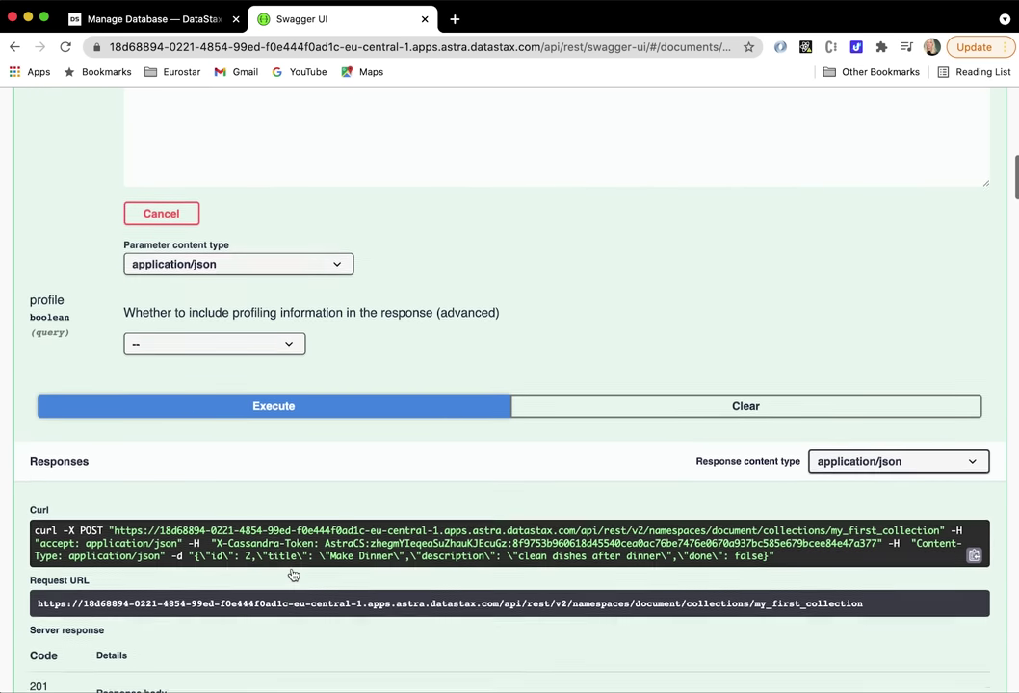
{"action": "scroll", "coordinate": [293, 574], "scroll_direction": "down", "scroll_amount": 1}
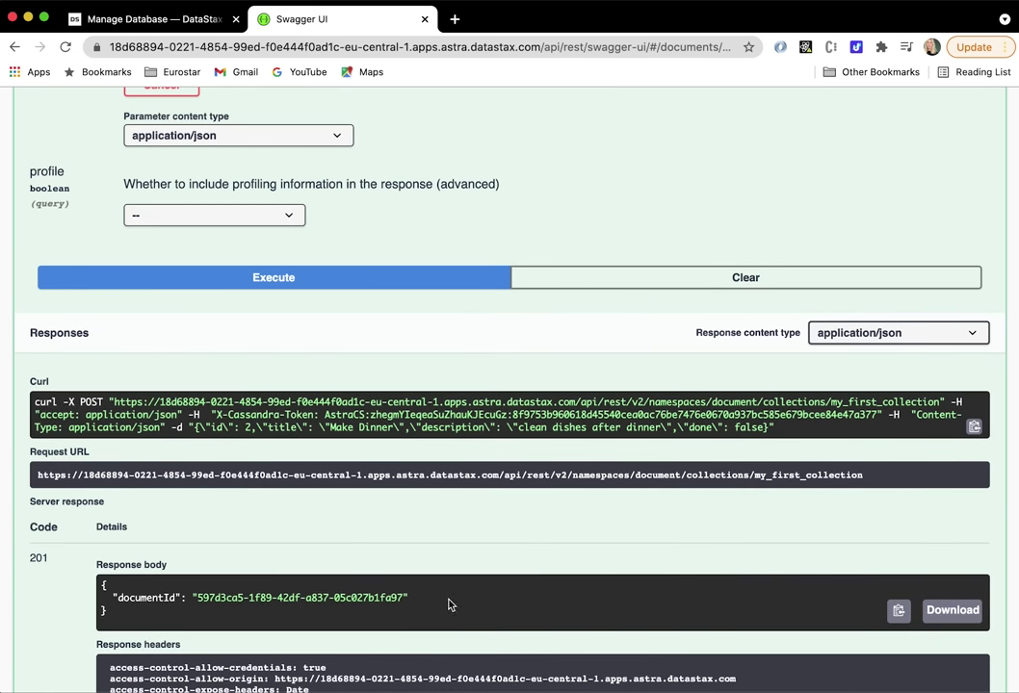
{"action": "left_click_drag", "start_coordinate": [409, 599], "coordinate": [188, 598]}
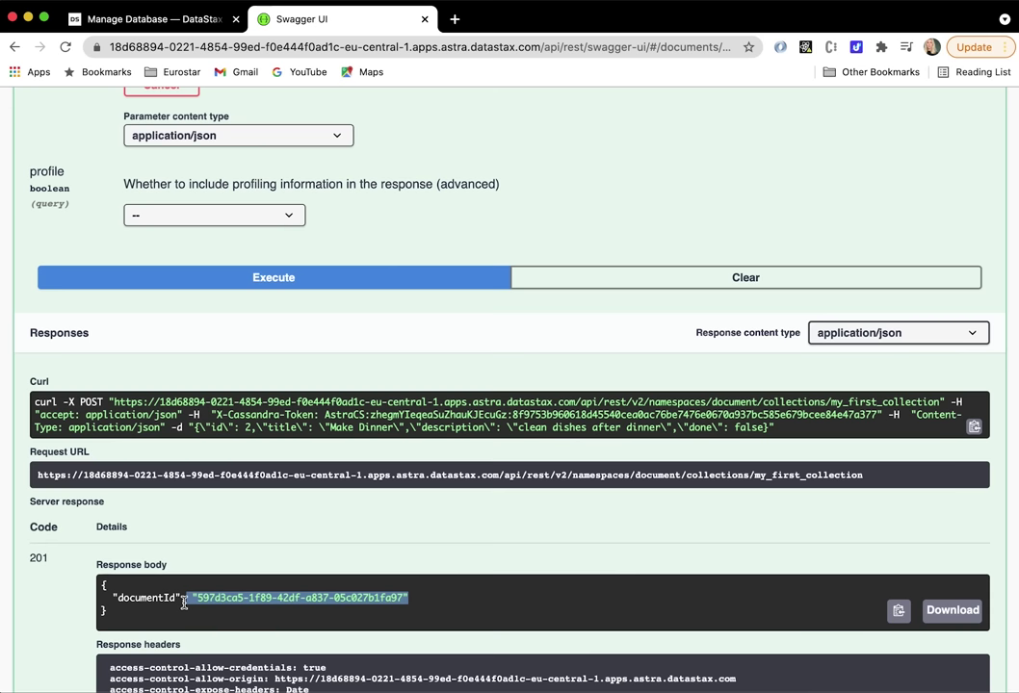
{"action": "scroll", "coordinate": [454, 488], "scroll_direction": "up", "scroll_amount": 4}
{"action": "left_click_drag", "start_coordinate": [234, 314], "coordinate": [105, 169]}
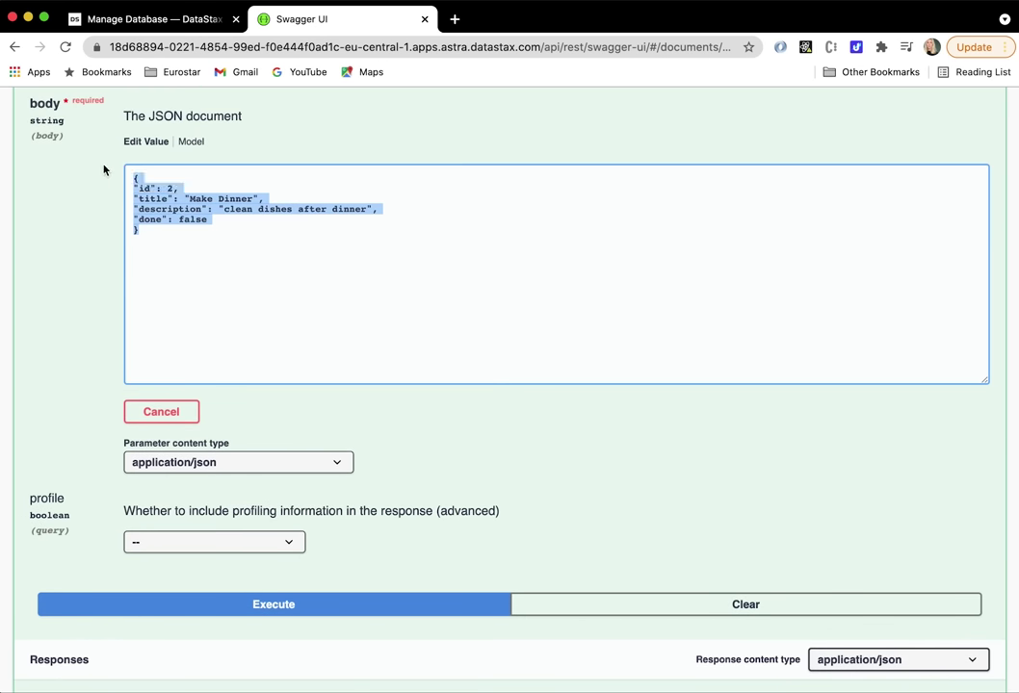
- Create another document with id 10, title 'Fix Shoes' and description 'take shoes to be fixed'
{"action": "left_click", "coordinate": [100, 287]}
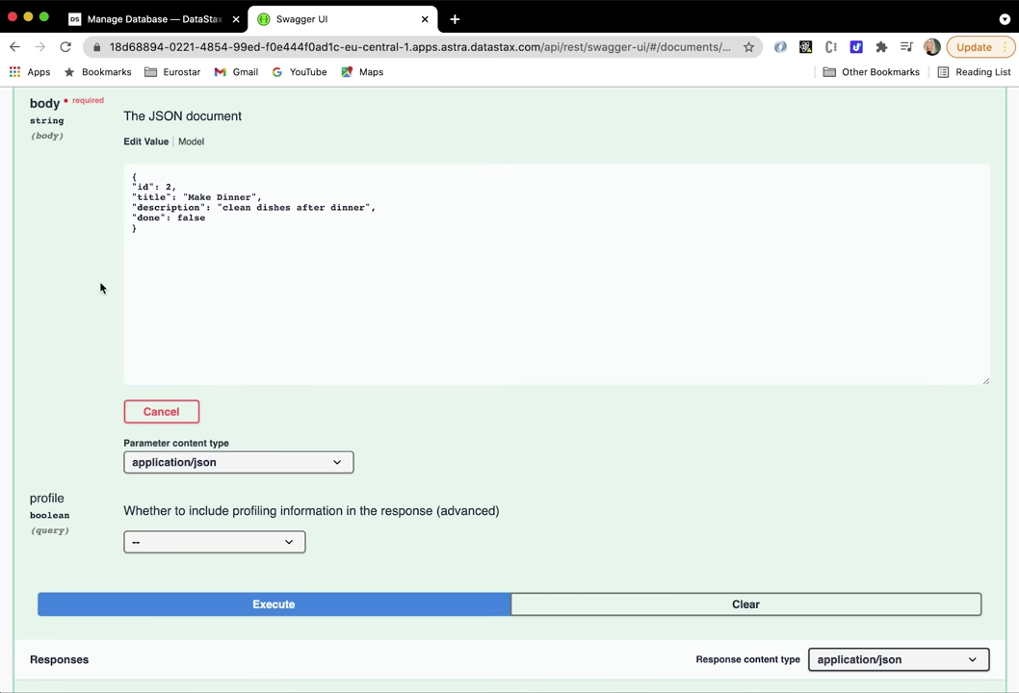
{"action": "left_click", "coordinate": [170, 187]}
{"action": "key", "text": "BackSpace"}
{"action": "type", "text": "10"}
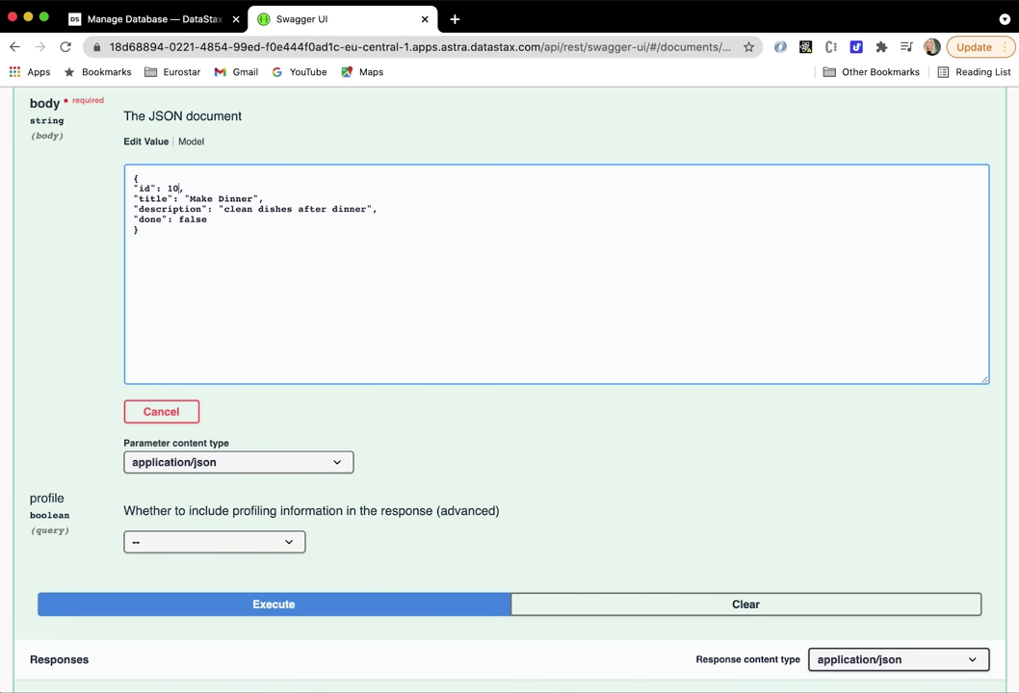
{"action": "left_click_drag", "start_coordinate": [254, 198], "coordinate": [190, 199]}
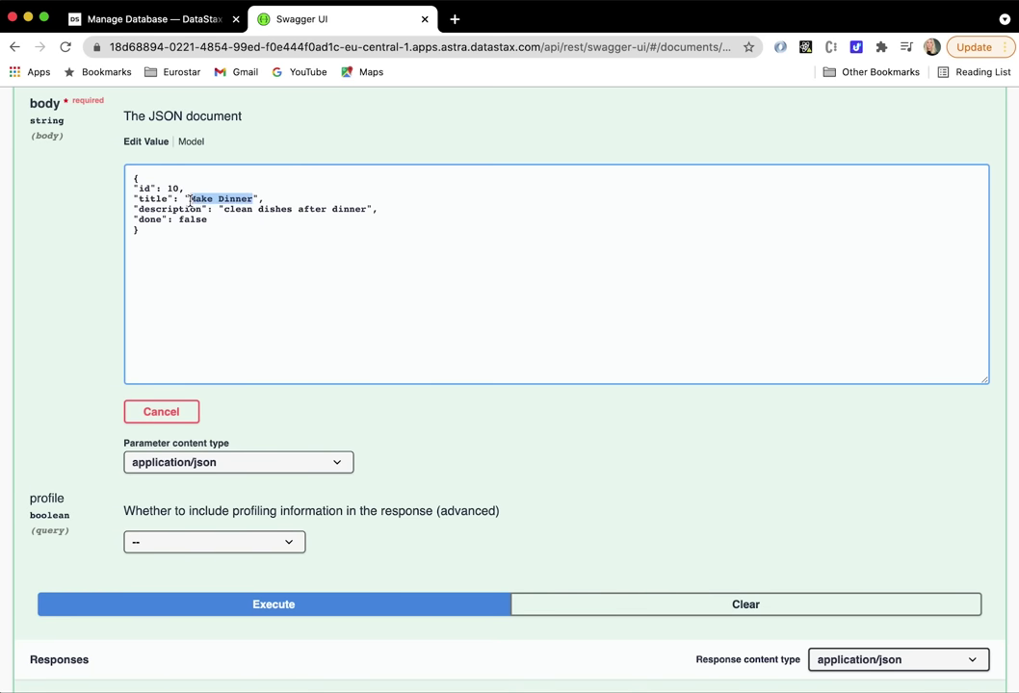
{"action": "type", "text": "Fix Shoes"}
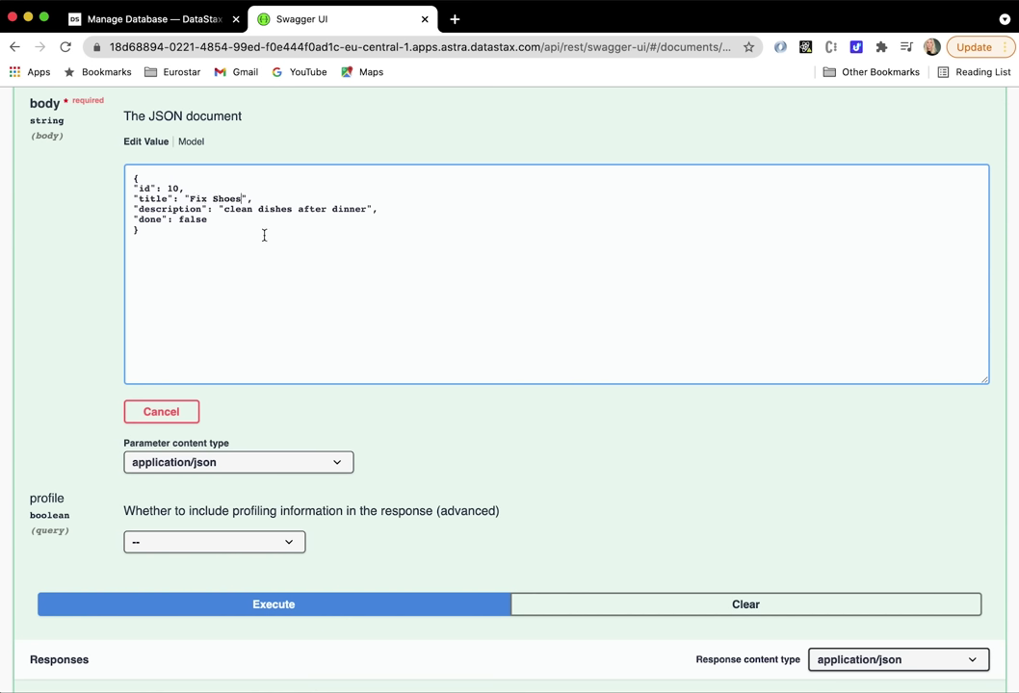
{"action": "left_click_drag", "start_coordinate": [366, 210], "coordinate": [225, 213]}
{"action": "type", "text": "take shoes to be"}
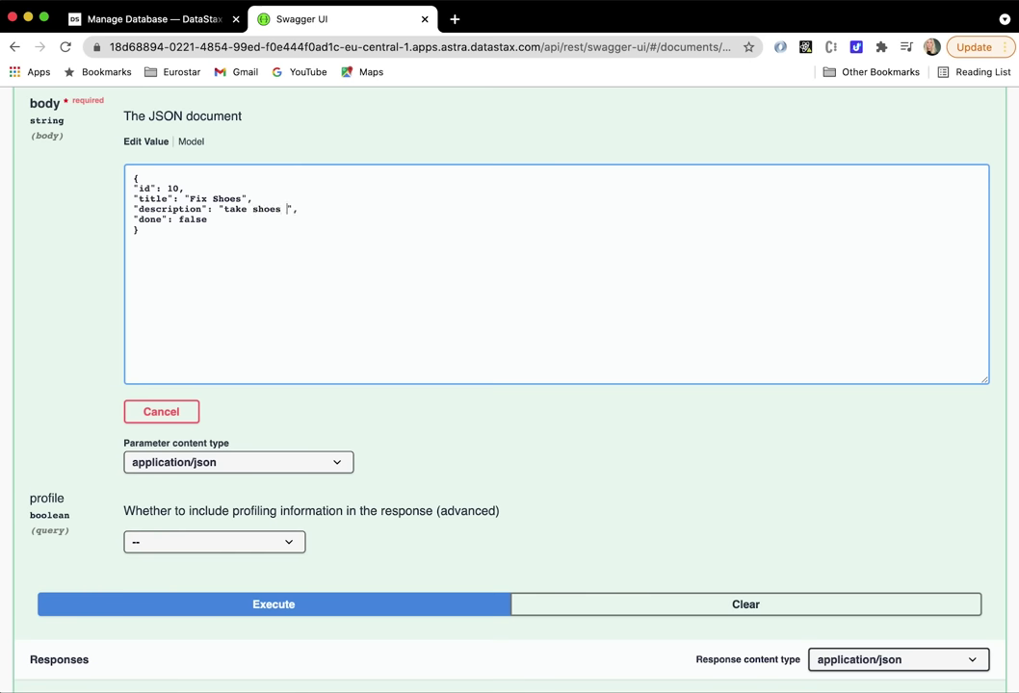
{"action": "type", "text": " fixed"}
{"action": "scroll", "coordinate": [45, 396], "scroll_direction": "down", "scroll_amount": 2}
{"action": "left_click", "coordinate": [223, 485]}
- Review the Fix Shoes request fields, then collapse the create-document operation
{"action": "scroll", "coordinate": [224, 484], "scroll_direction": "down", "scroll_amount": 5}
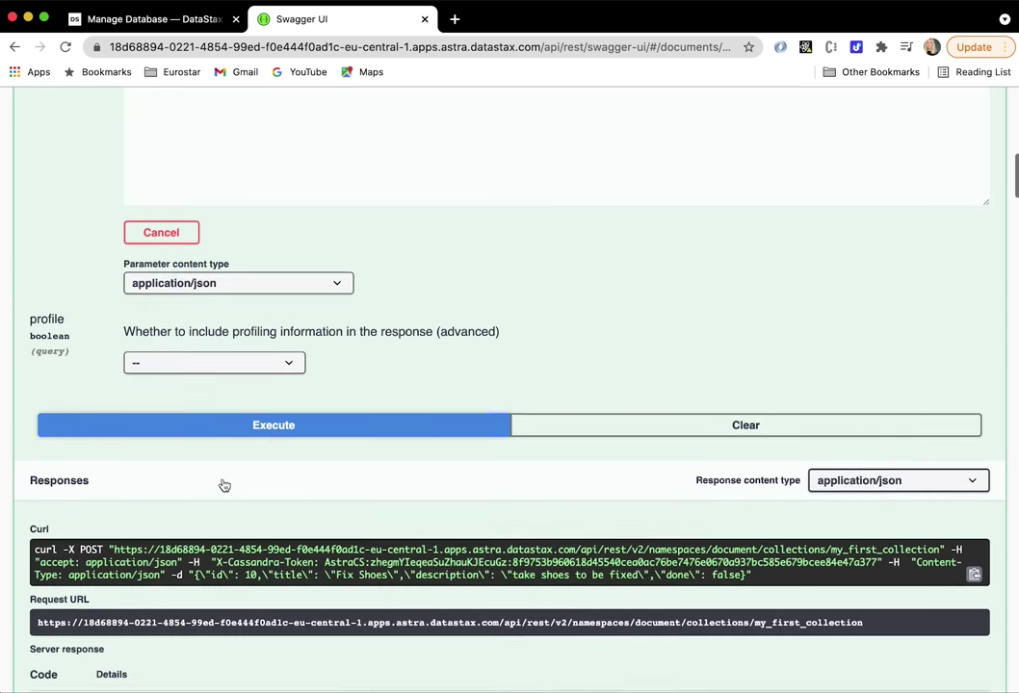
{"action": "scroll", "coordinate": [223, 484], "scroll_direction": "up", "scroll_amount": 5}
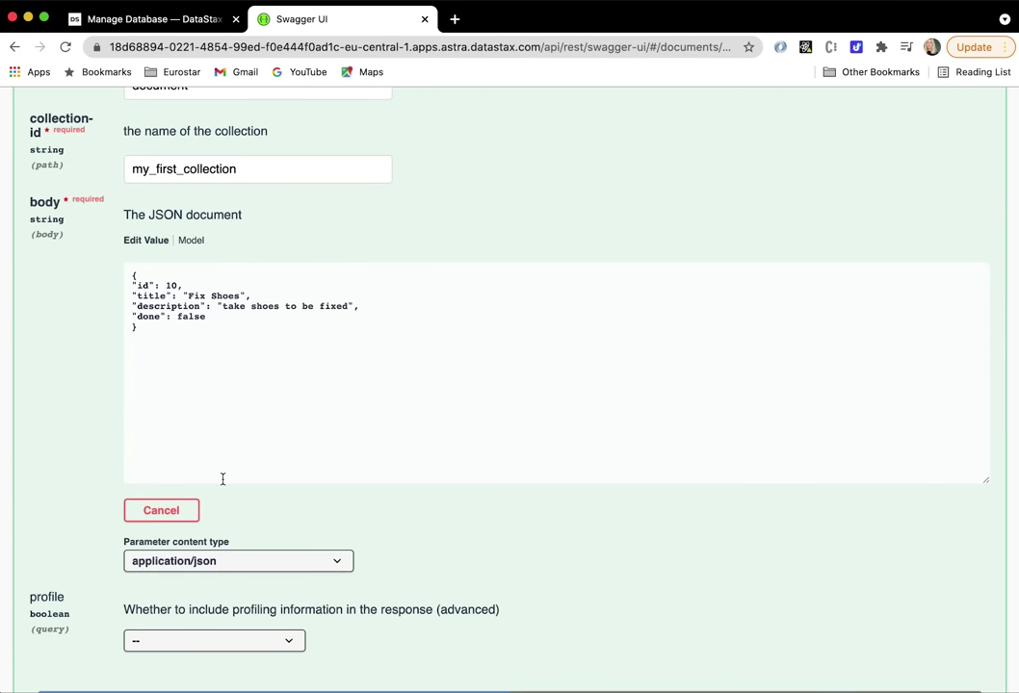
{"action": "scroll", "coordinate": [223, 479], "scroll_direction": "up", "scroll_amount": 1}
{"action": "left_click_drag", "start_coordinate": [259, 236], "coordinate": [77, 241]}
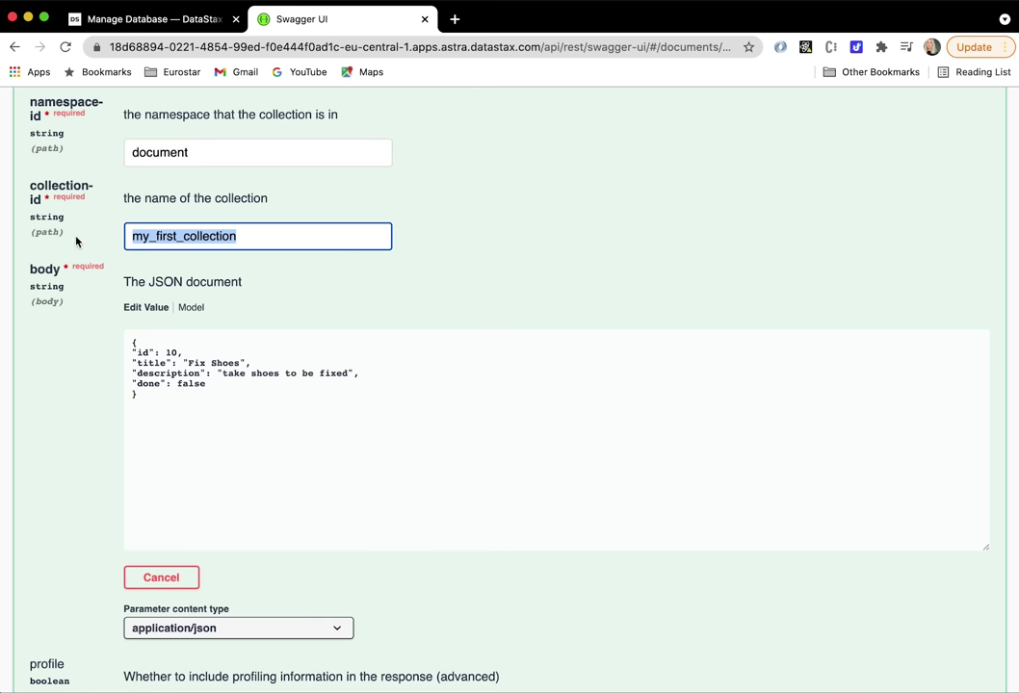
{"action": "left_click", "coordinate": [63, 414]}
{"action": "left_click_drag", "start_coordinate": [249, 364], "coordinate": [158, 366]}
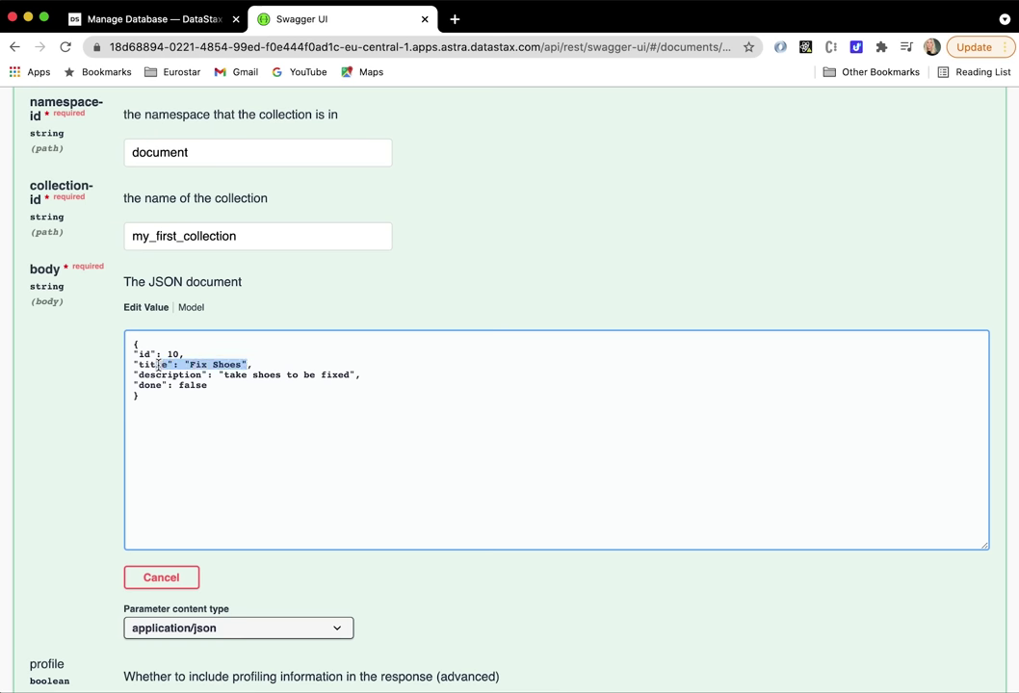
{"action": "left_click", "coordinate": [78, 389]}
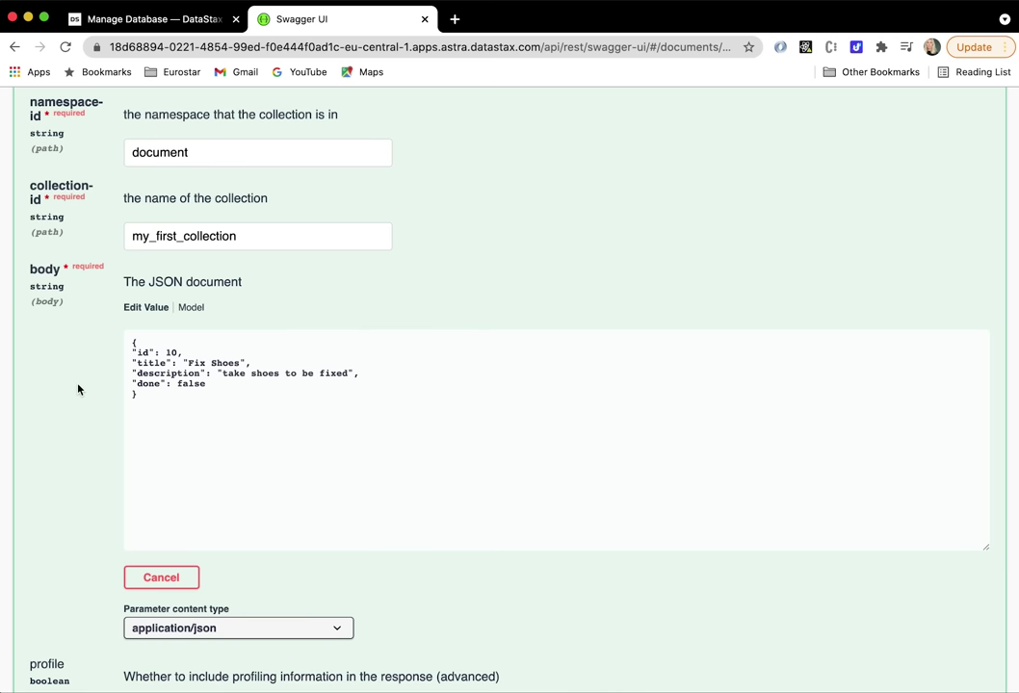
{"action": "scroll", "coordinate": [78, 389], "scroll_direction": "up", "scroll_amount": 5}
{"action": "left_click", "coordinate": [212, 325]}
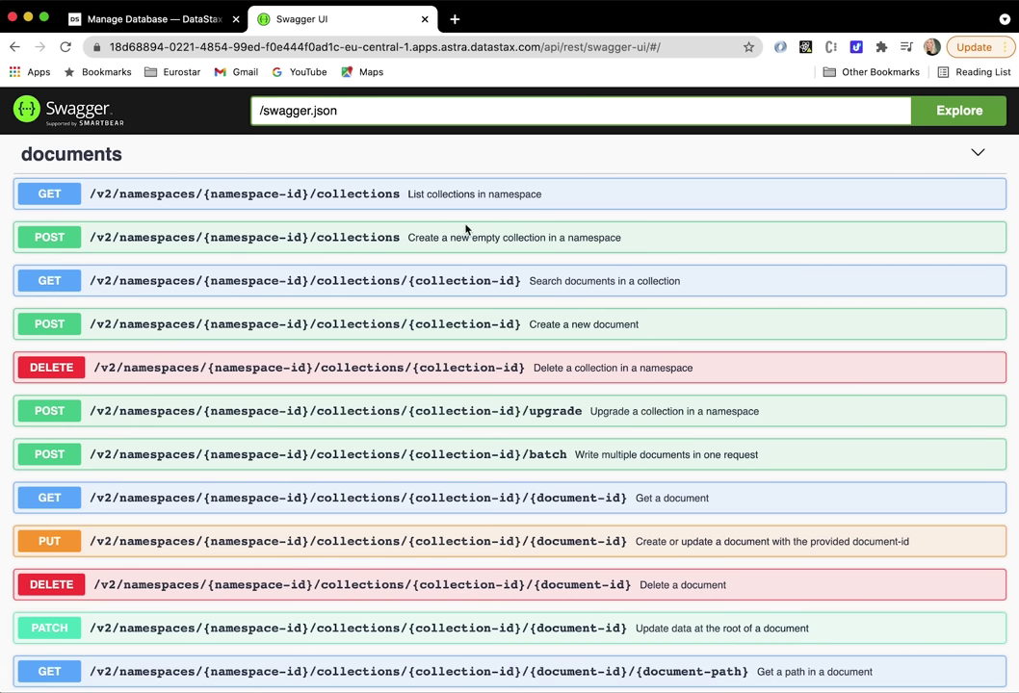
- Prepare the search-documents request with the application token, namespace 'document' and collection 'my_first_collection'
{"action": "left_click", "coordinate": [488, 279]}
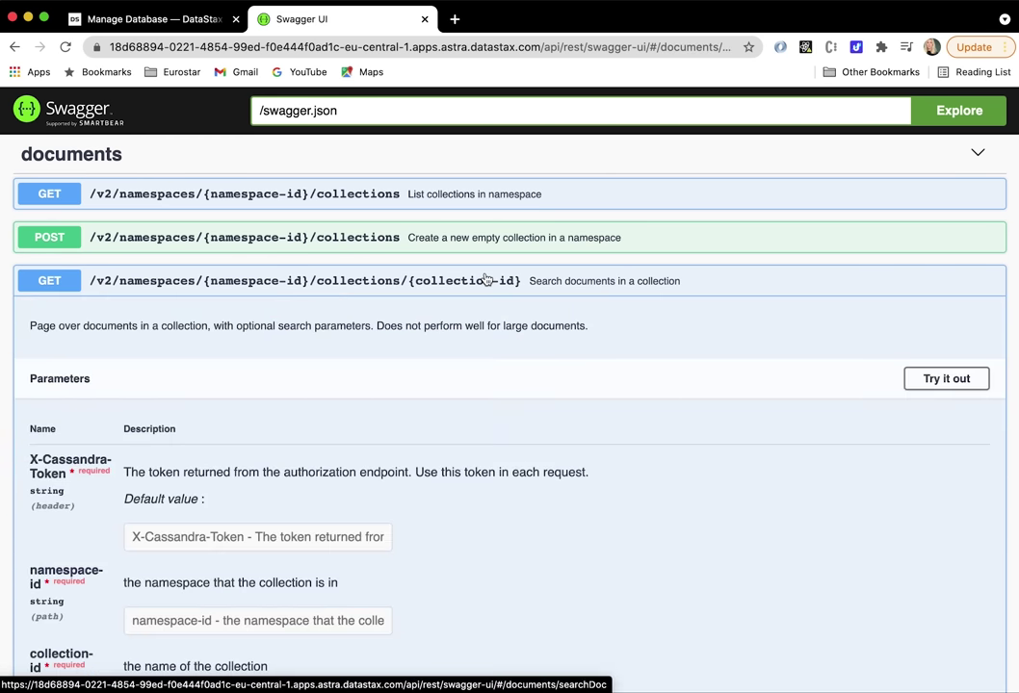
{"action": "scroll", "coordinate": [487, 279], "scroll_direction": "down", "scroll_amount": 2}
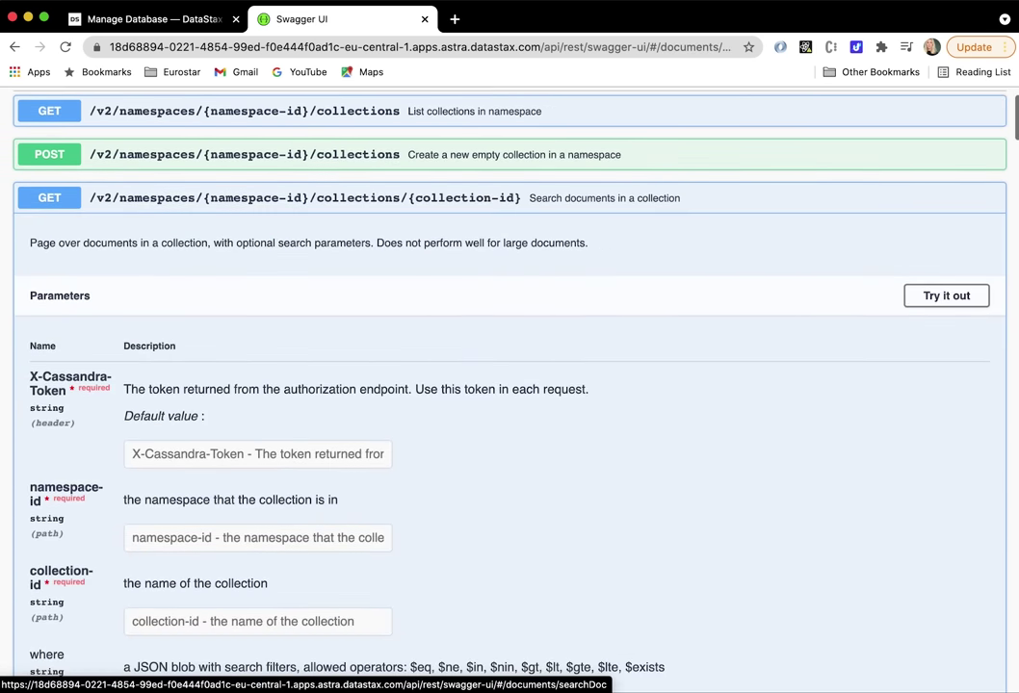
{"action": "left_click", "coordinate": [922, 297]}
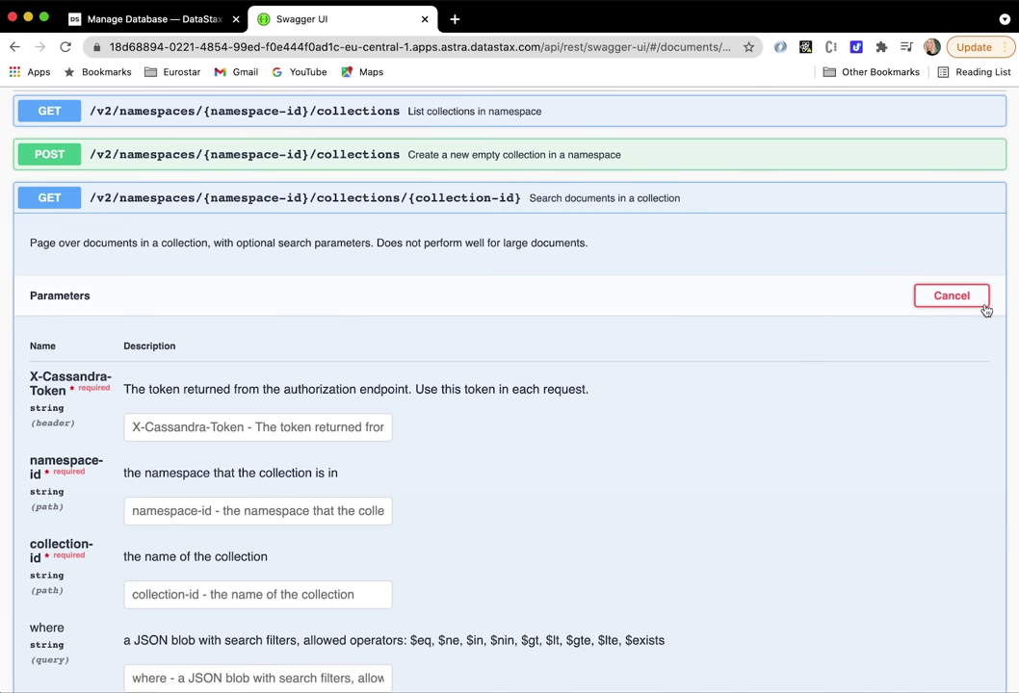
{"action": "left_click", "coordinate": [257, 427]}
{"action": "key", "text": "super+v"}
{"action": "scroll", "coordinate": [257, 427], "scroll_direction": "down", "scroll_amount": 2}
{"action": "left_click", "coordinate": [224, 434]}
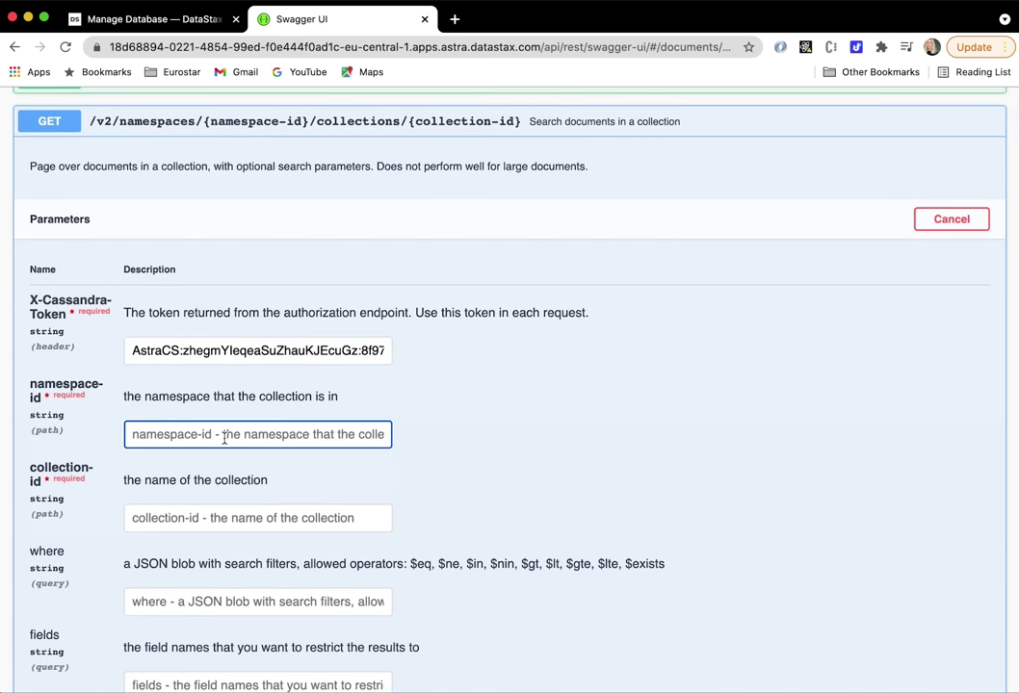
{"action": "type", "text": "document"}
{"action": "scroll", "coordinate": [227, 447], "scroll_direction": "down", "scroll_amount": 2}
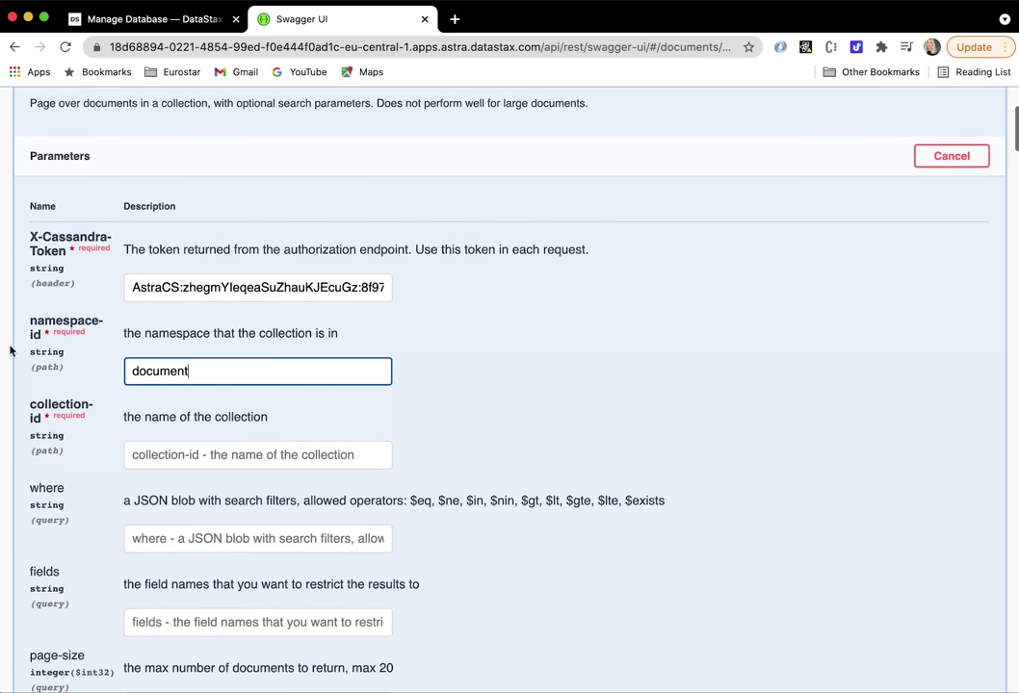
{"action": "left_click", "coordinate": [182, 462]}
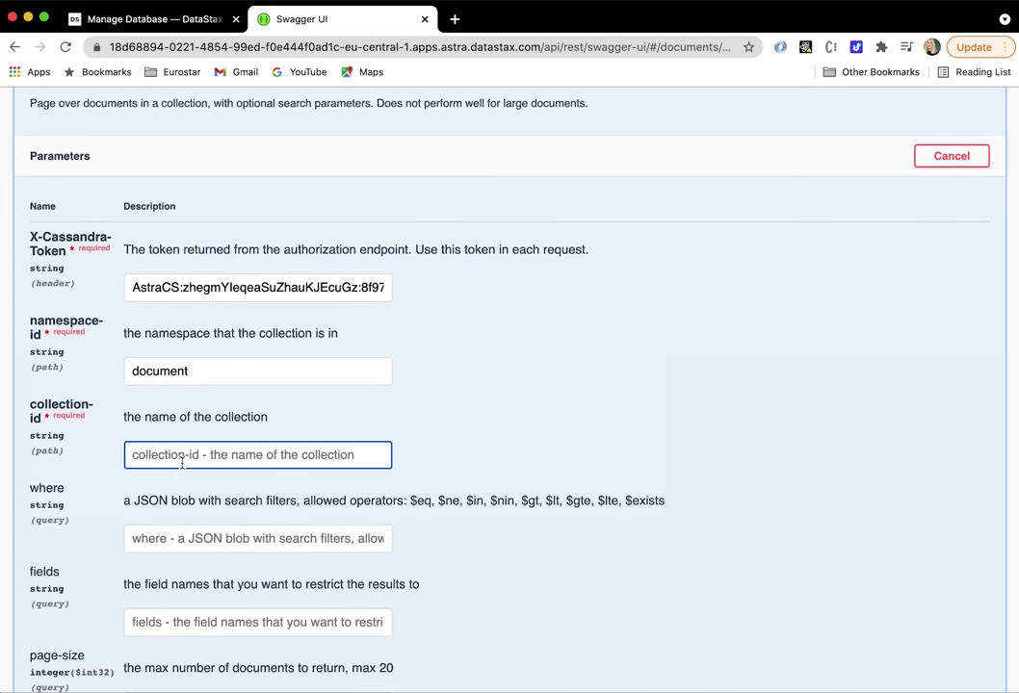
{"action": "type", "text": "my_first"}
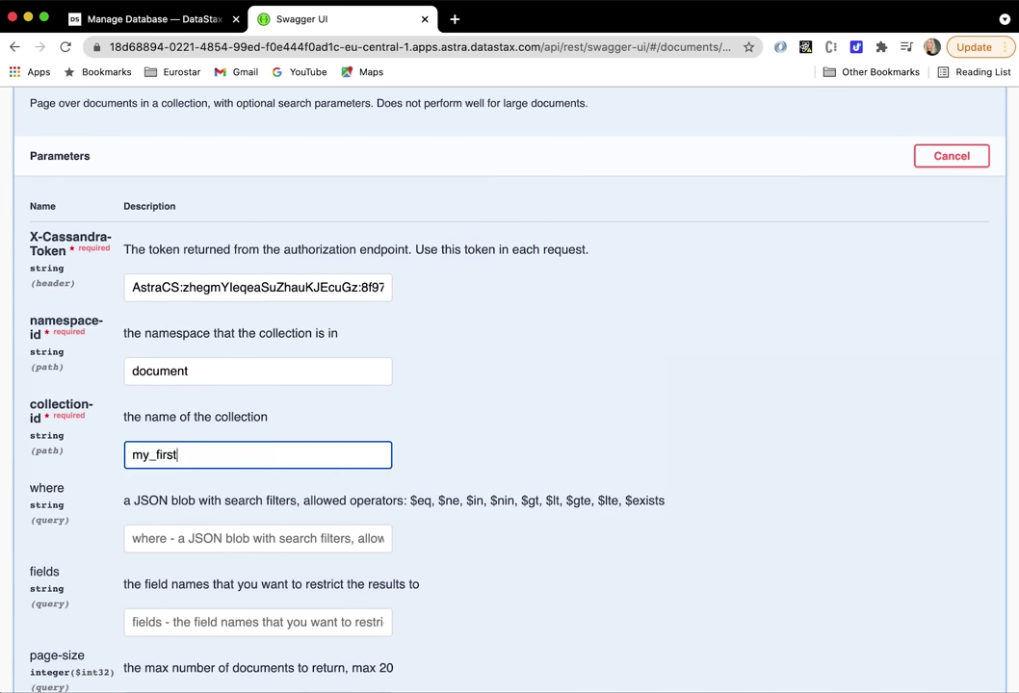
{"action": "type", "text": "_collection"}
- Enter the where filter { "title": {"$eq": "Make Dinner"}}
{"action": "left_click", "coordinate": [155, 536]}
{"action": "type", "text": "{"}
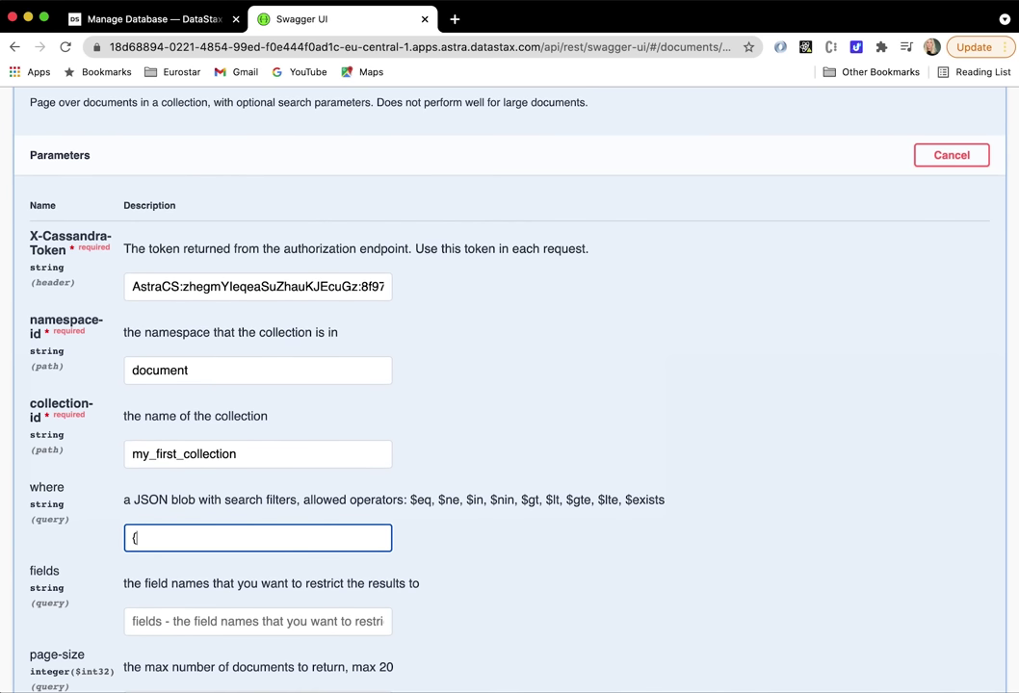
{"action": "type", "text": " \"title\": {"}
{"action": "type", "text": "$eq\":"}
{"action": "key", "text": "Left"}
{"action": "key", "text": "Left"}
{"action": "key", "text": "Left"}
{"action": "key", "text": "Left"}
{"action": "key", "text": "Left"}
{"action": "type", "text": "\""}
{"action": "left_click", "coordinate": [251, 536]}
{"action": "type", "text": "\"Mak"}
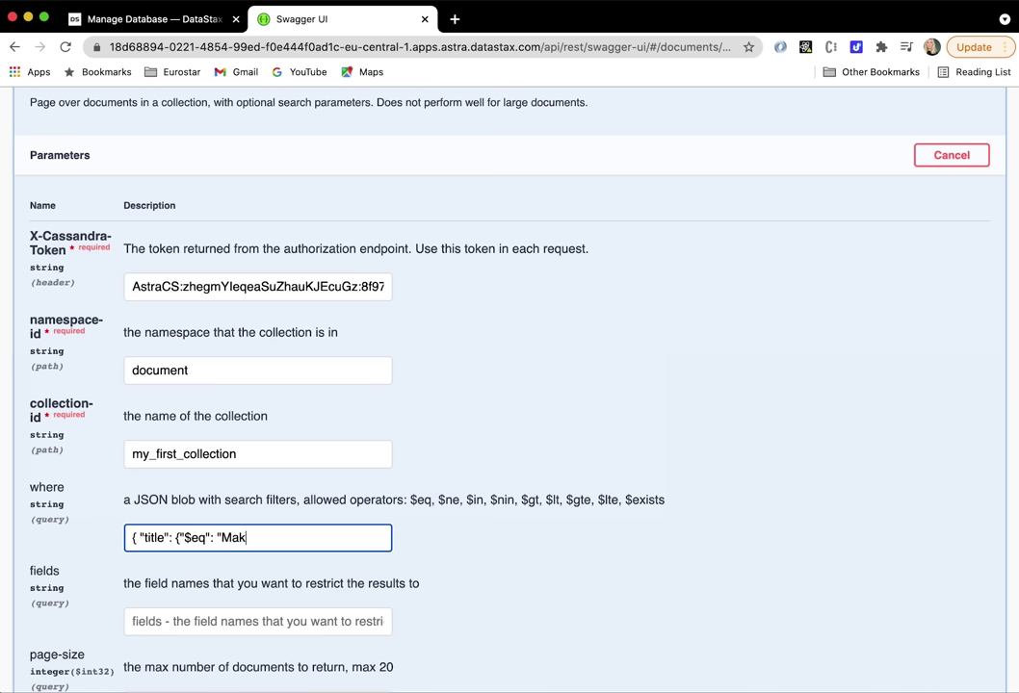
{"action": "type", "text": "e Dinner\"}}"}
- Set page-size to 20 and execute the Make Dinner search
{"action": "scroll", "coordinate": [158, 582], "scroll_direction": "down", "scroll_amount": 4}
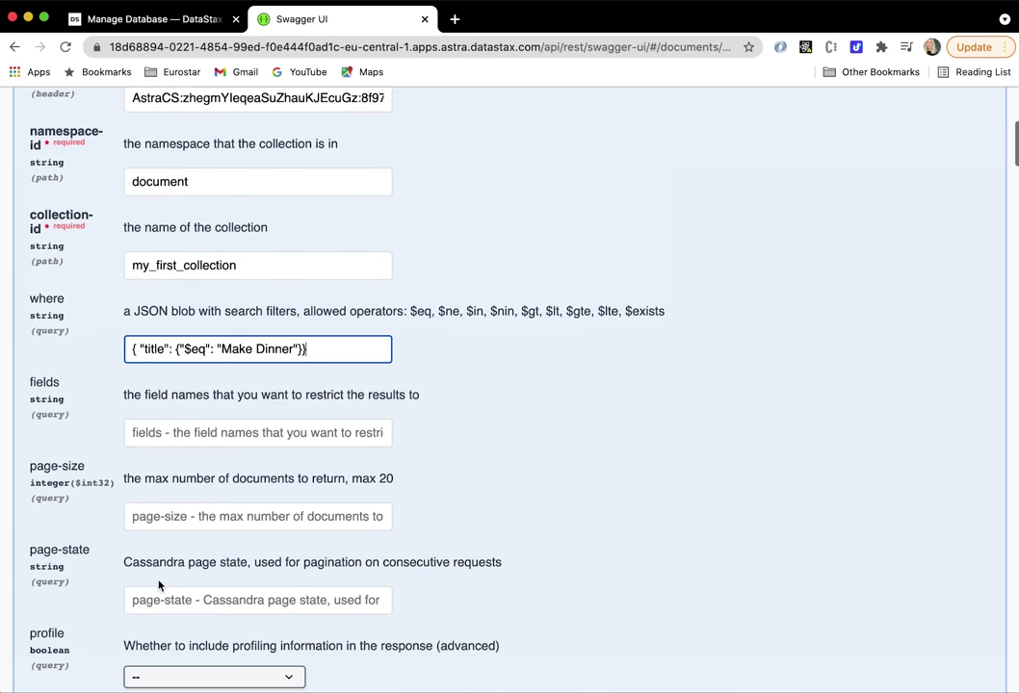
{"action": "left_click", "coordinate": [172, 520]}
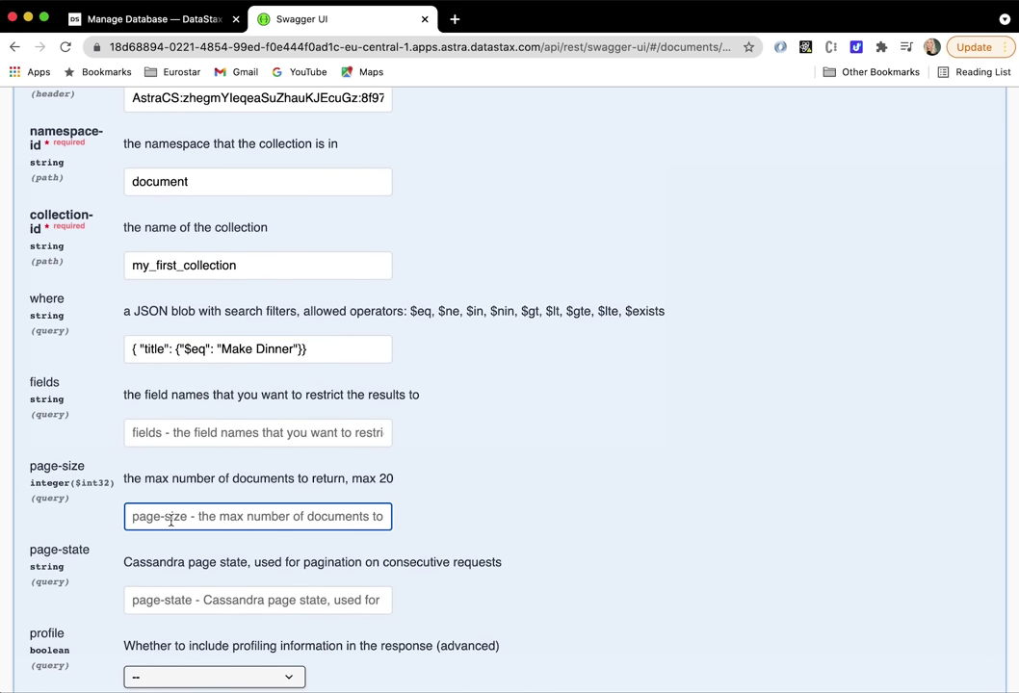
{"action": "type", "text": "20"}
{"action": "left_click", "coordinate": [665, 488]}
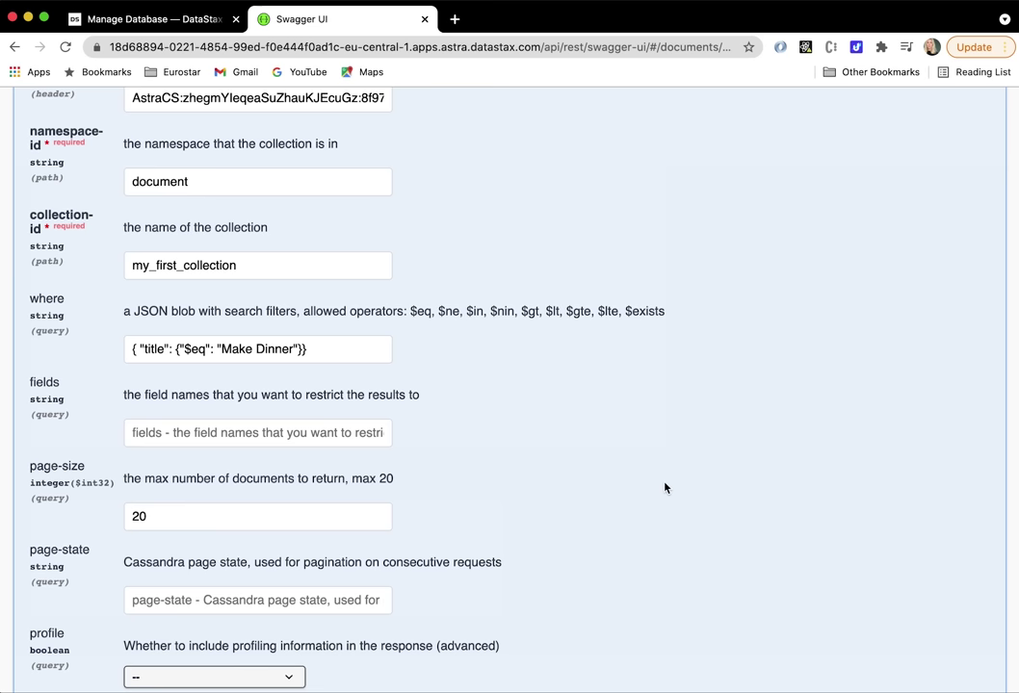
{"action": "scroll", "coordinate": [665, 488], "scroll_direction": "down", "scroll_amount": 5}
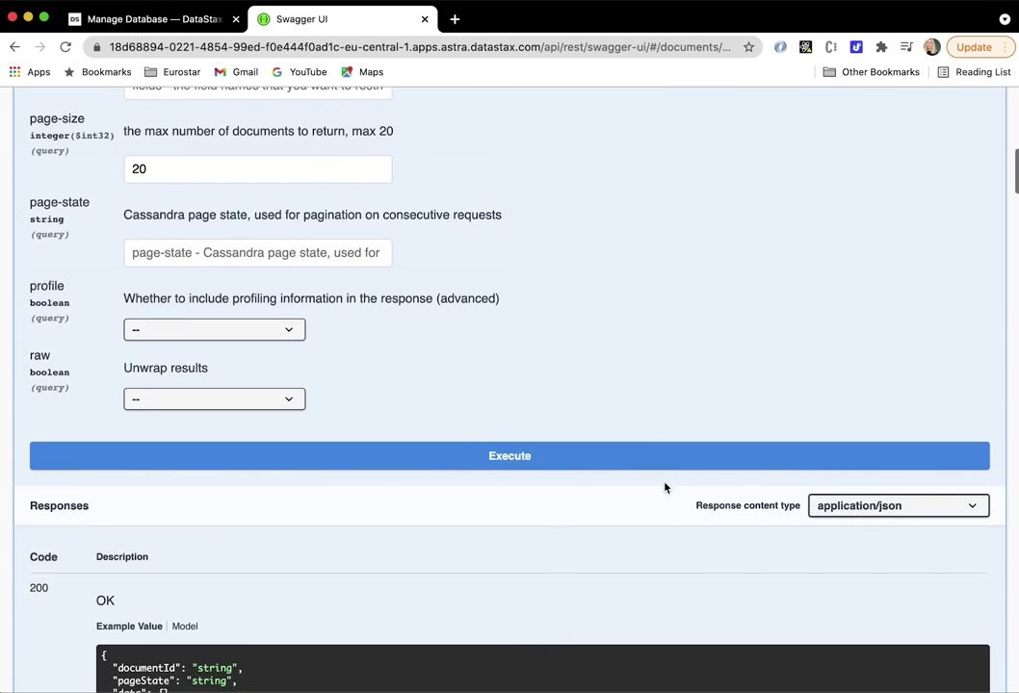
{"action": "left_click", "coordinate": [664, 477]}
{"action": "scroll", "coordinate": [354, 455], "scroll_direction": "down", "scroll_amount": 4}
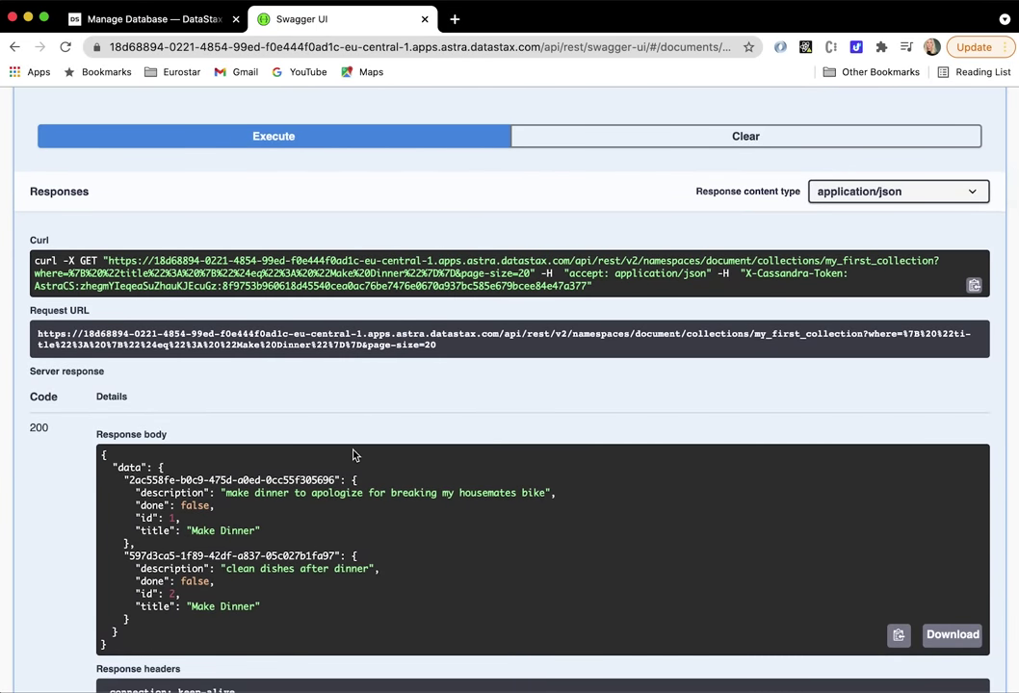
{"action": "scroll", "coordinate": [353, 454], "scroll_direction": "down", "scroll_amount": 1}
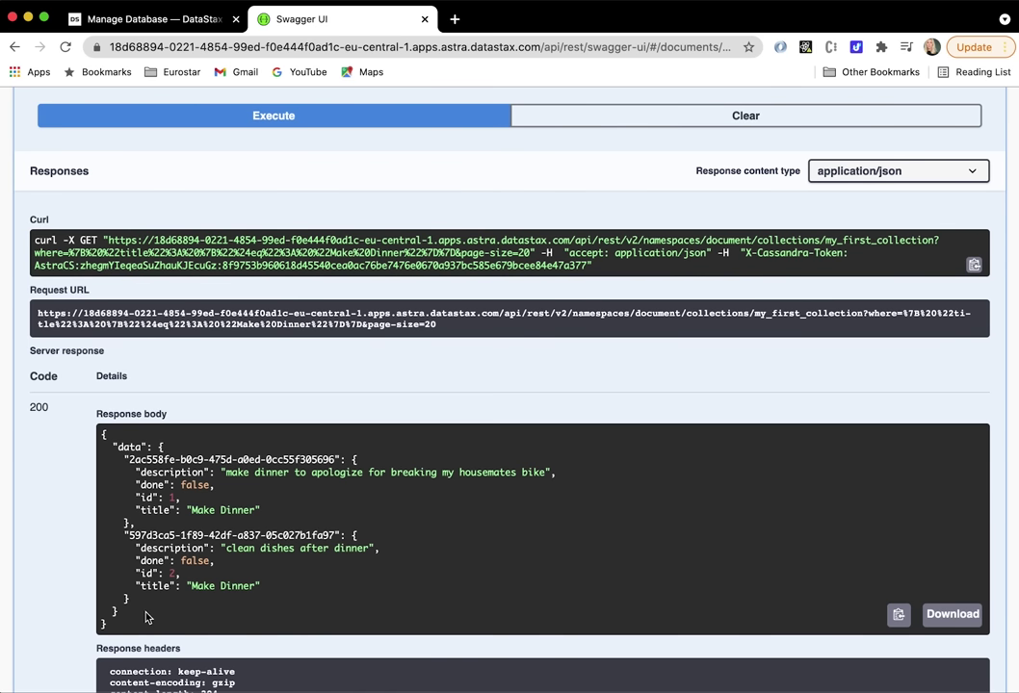
{"action": "left_click_drag", "start_coordinate": [148, 617], "coordinate": [100, 541]}
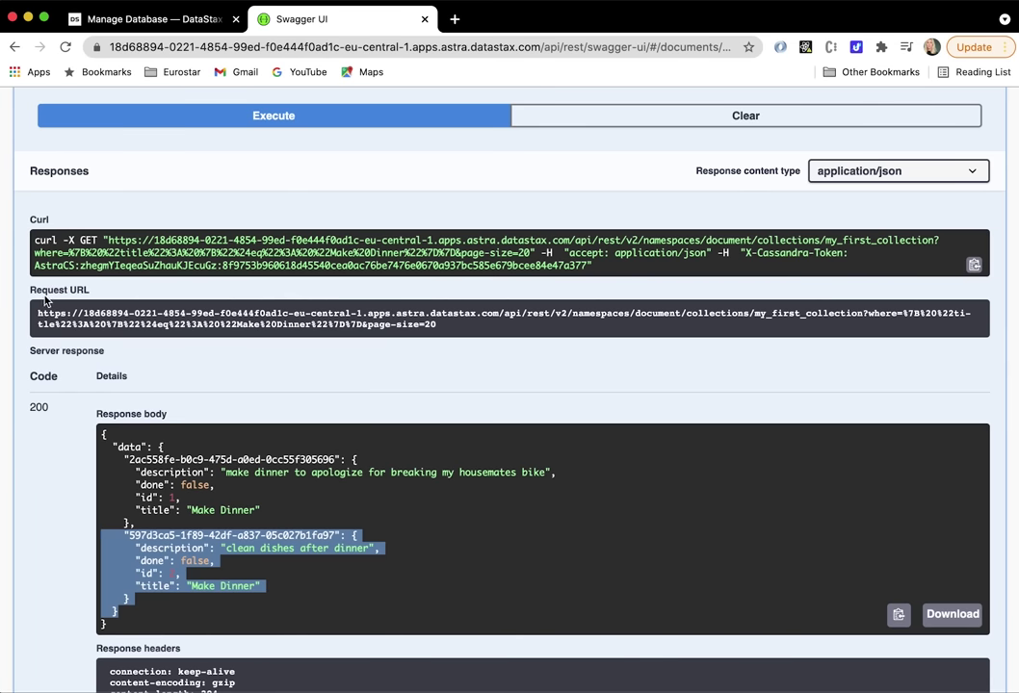
{"action": "left_click", "coordinate": [428, 327]}
{"action": "left_click_drag", "start_coordinate": [428, 327], "coordinate": [30, 316]}
{"action": "scroll", "coordinate": [28, 323], "scroll_direction": "up", "scroll_amount": 15}
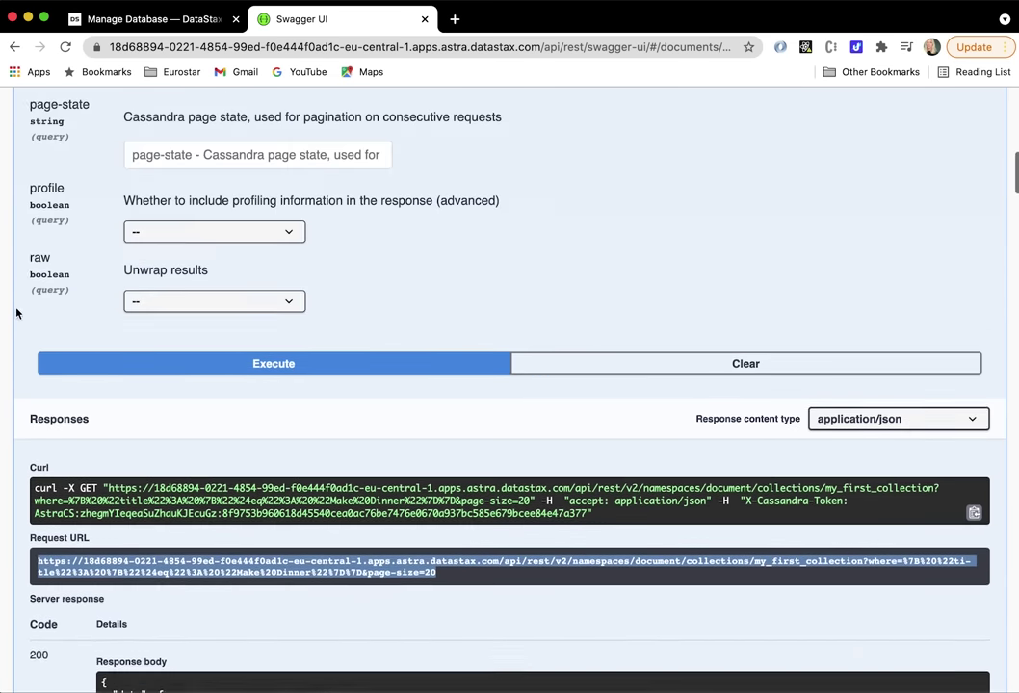
{"action": "scroll", "coordinate": [28, 327], "scroll_direction": "down", "scroll_amount": 15}
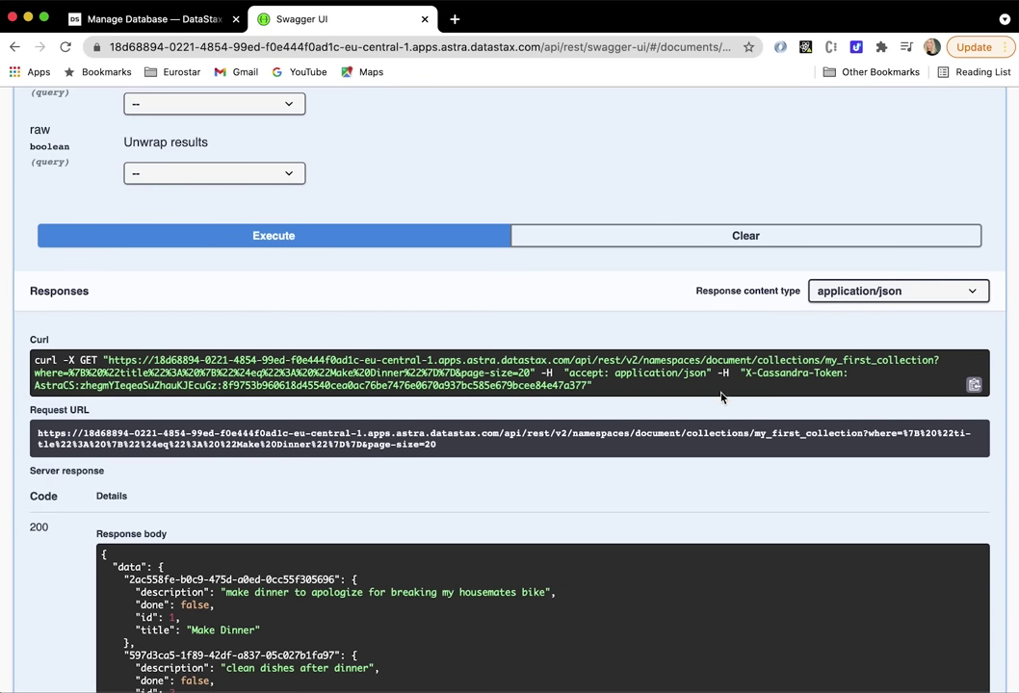
{"action": "left_click_drag", "start_coordinate": [682, 434], "coordinate": [637, 435]}
{"action": "left_click_drag", "start_coordinate": [863, 434], "coordinate": [754, 433]}
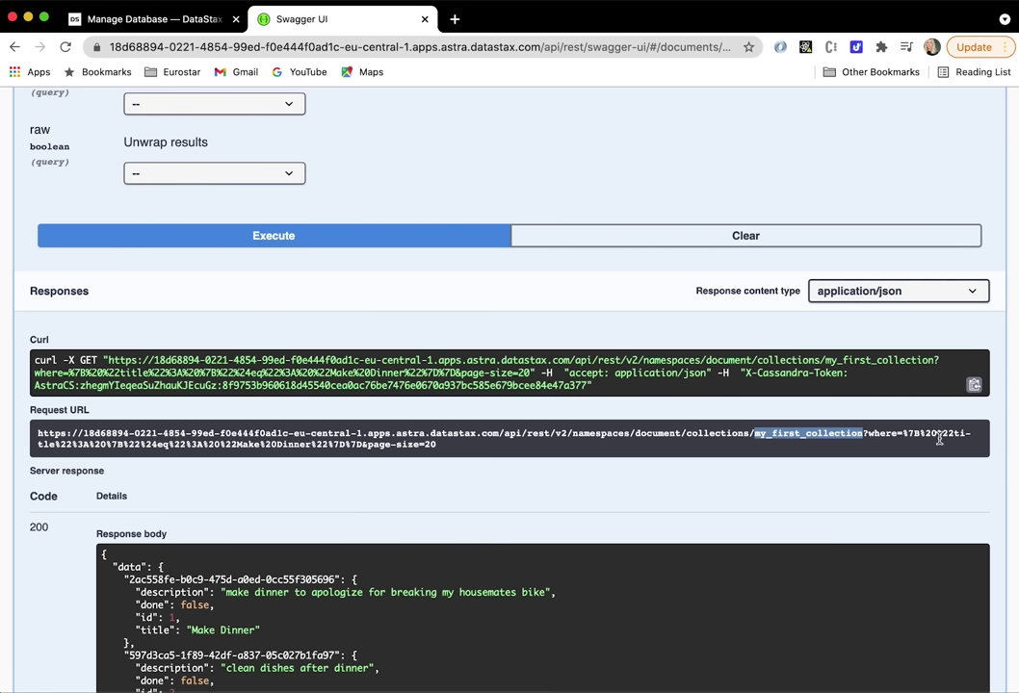
{"action": "left_click_drag", "start_coordinate": [50, 444], "coordinate": [29, 447]}
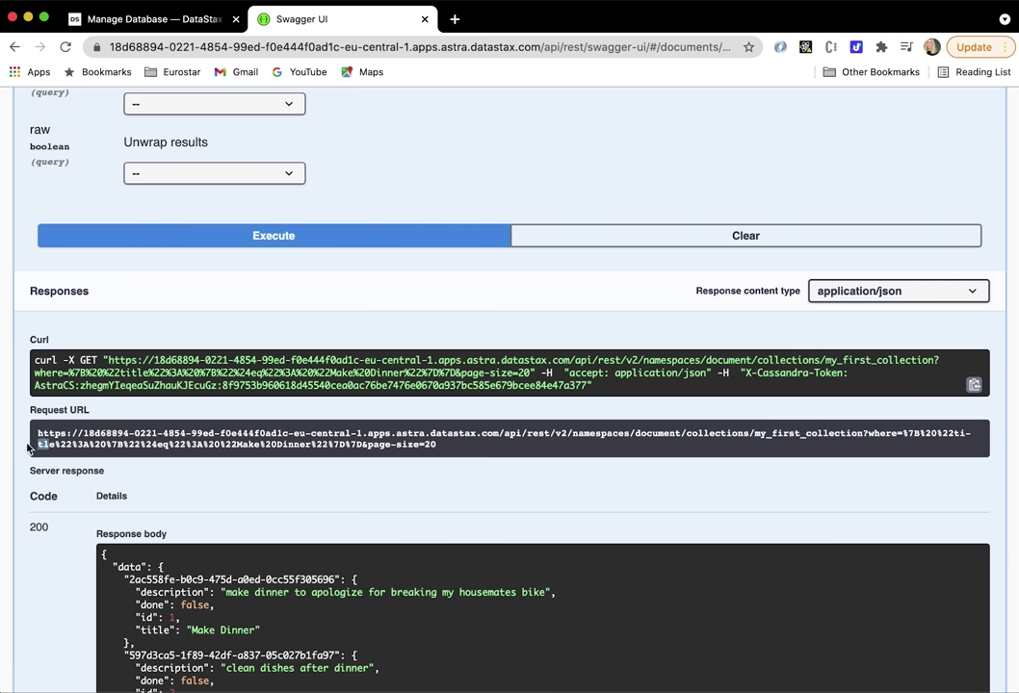
{"action": "double_click", "coordinate": [159, 446]}
{"action": "double_click", "coordinate": [250, 445]}
{"action": "double_click", "coordinate": [295, 446]}
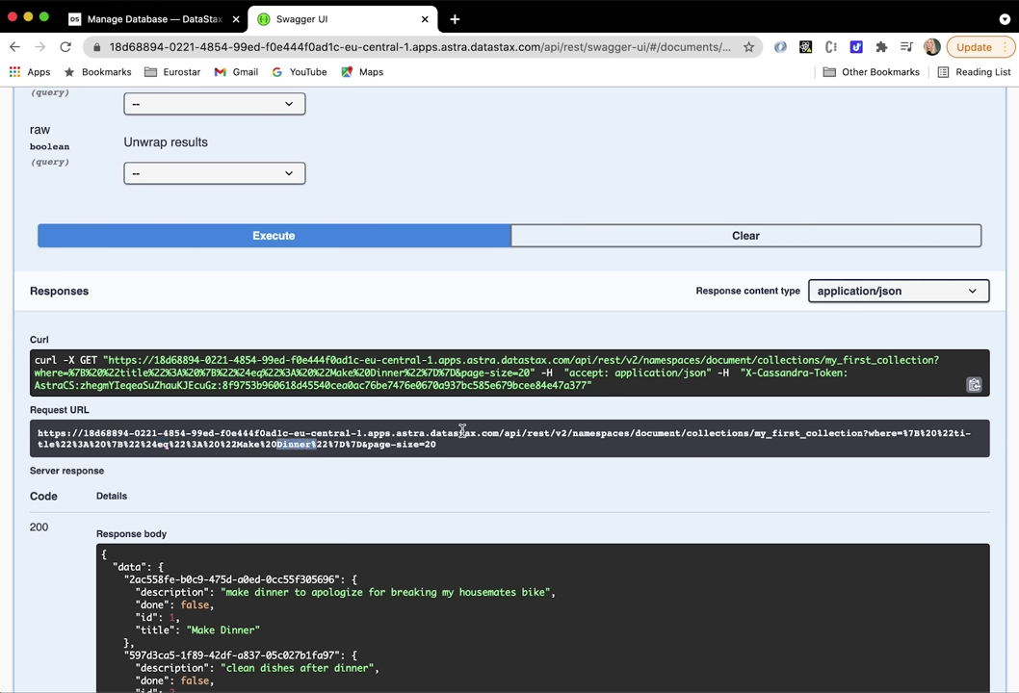
{"action": "left_click_drag", "start_coordinate": [438, 446], "coordinate": [368, 446]}
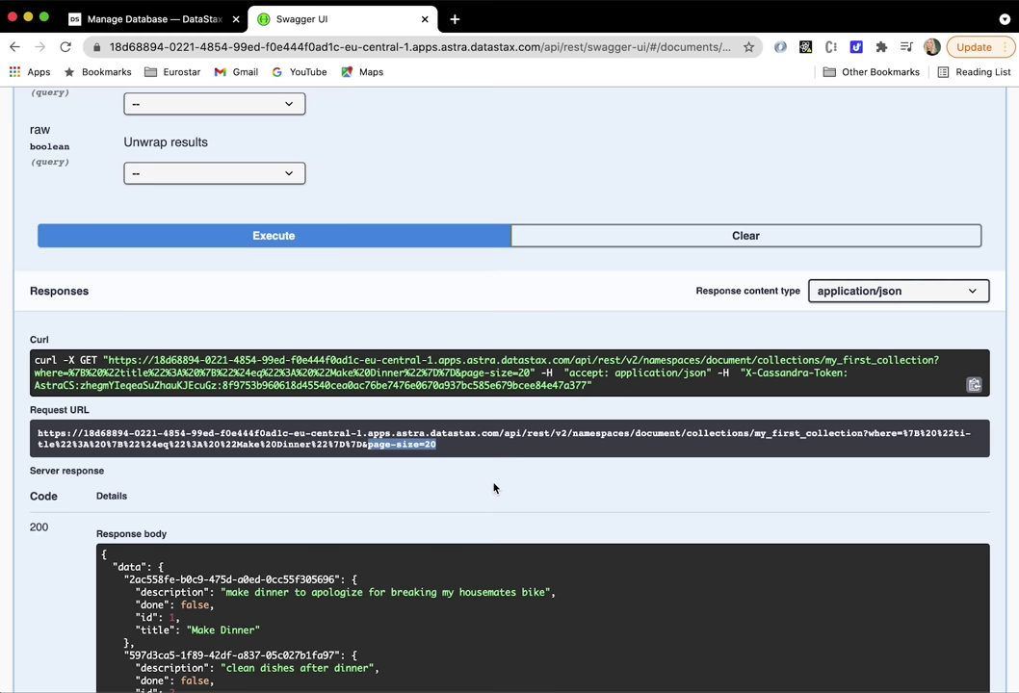
{"action": "scroll", "coordinate": [408, 398], "scroll_direction": "up", "scroll_amount": 15}
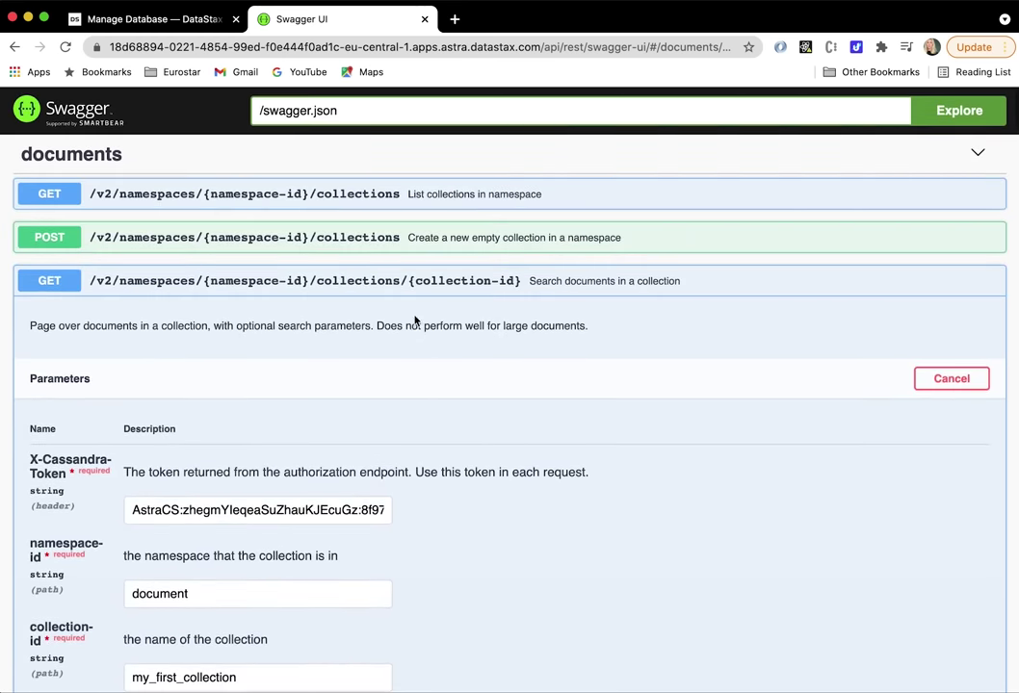
- Collapse the GET search documents operation in Swagger UI
{"action": "left_click", "coordinate": [416, 286]}
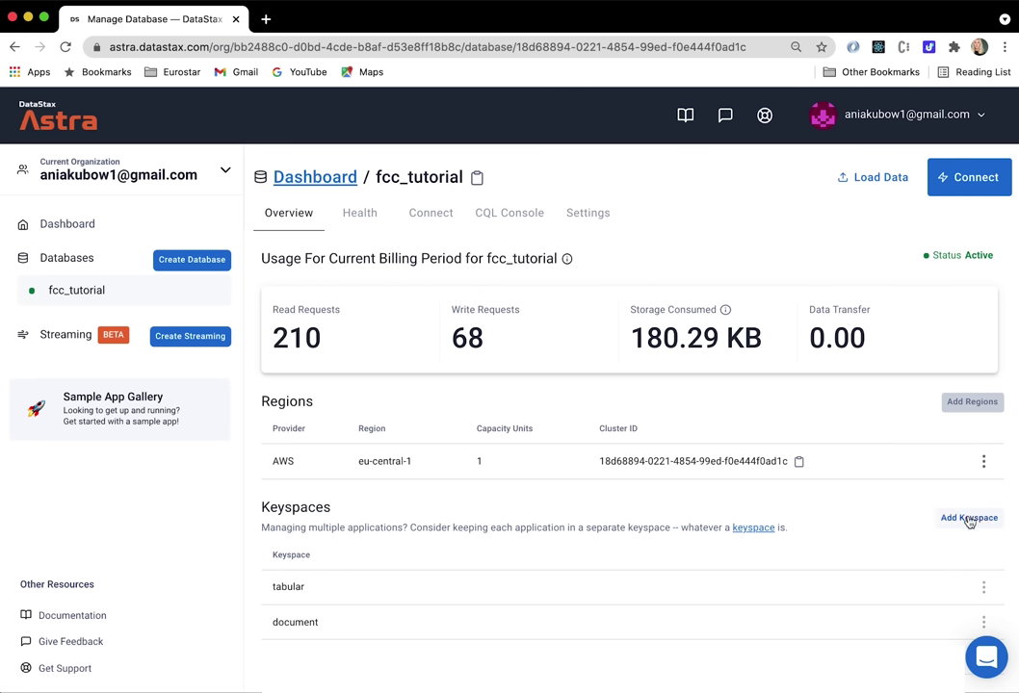
- Create a keyspace named 'keyvalue' on fcc_tutorial and show the Connect tab
{"action": "left_click", "coordinate": [969, 520]}
{"action": "type", "text": "key"}
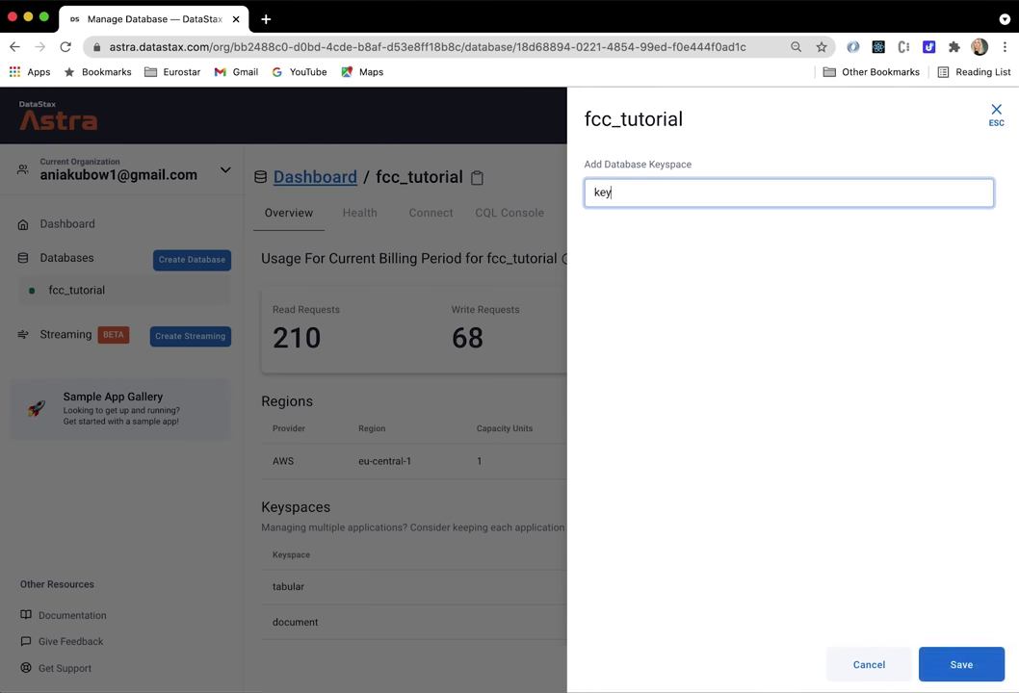
{"action": "type", "text": "value"}
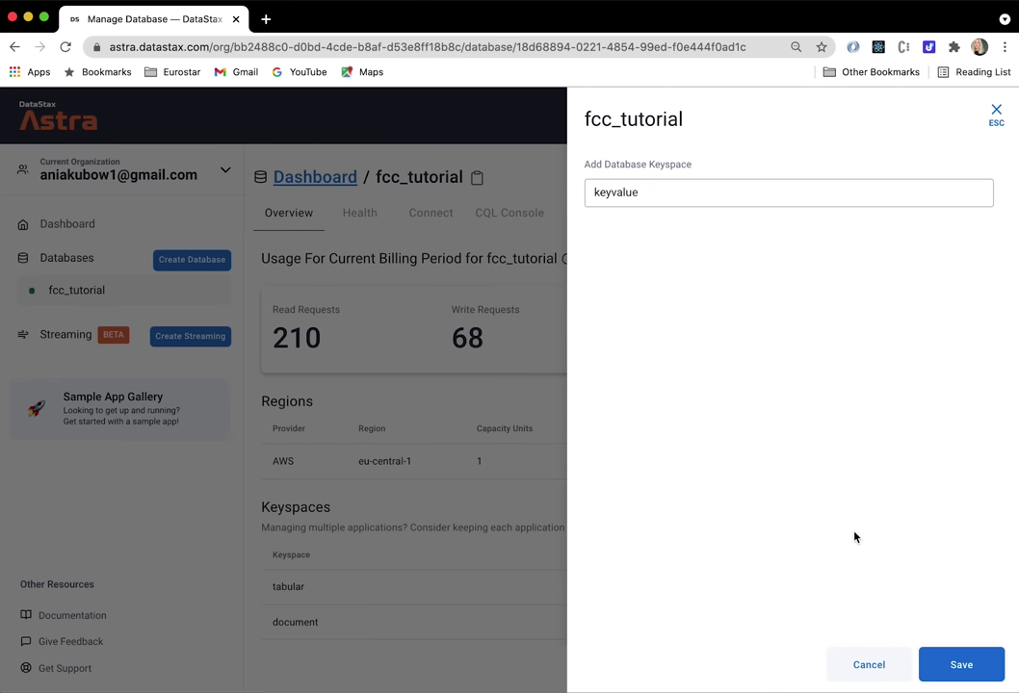
{"action": "left_click", "coordinate": [946, 663]}
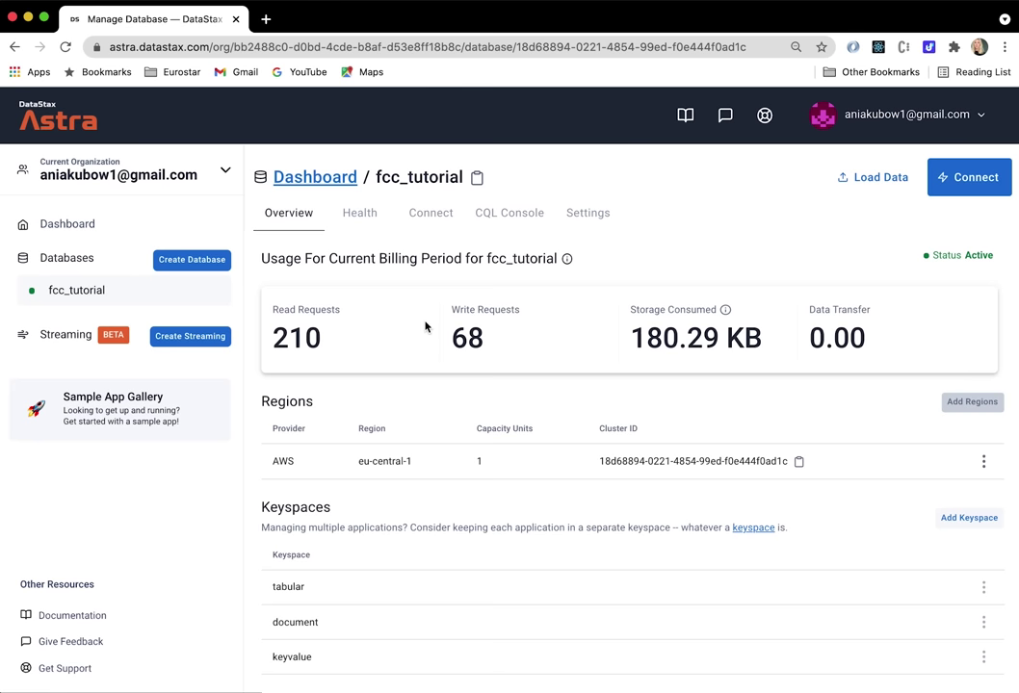
{"action": "left_click", "coordinate": [422, 221]}
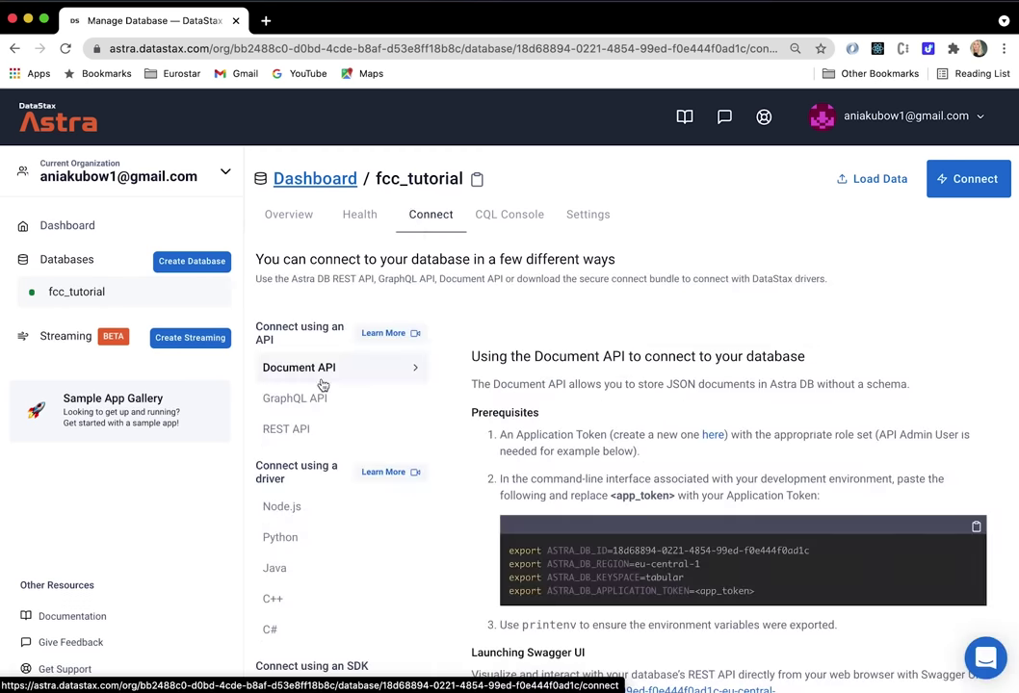
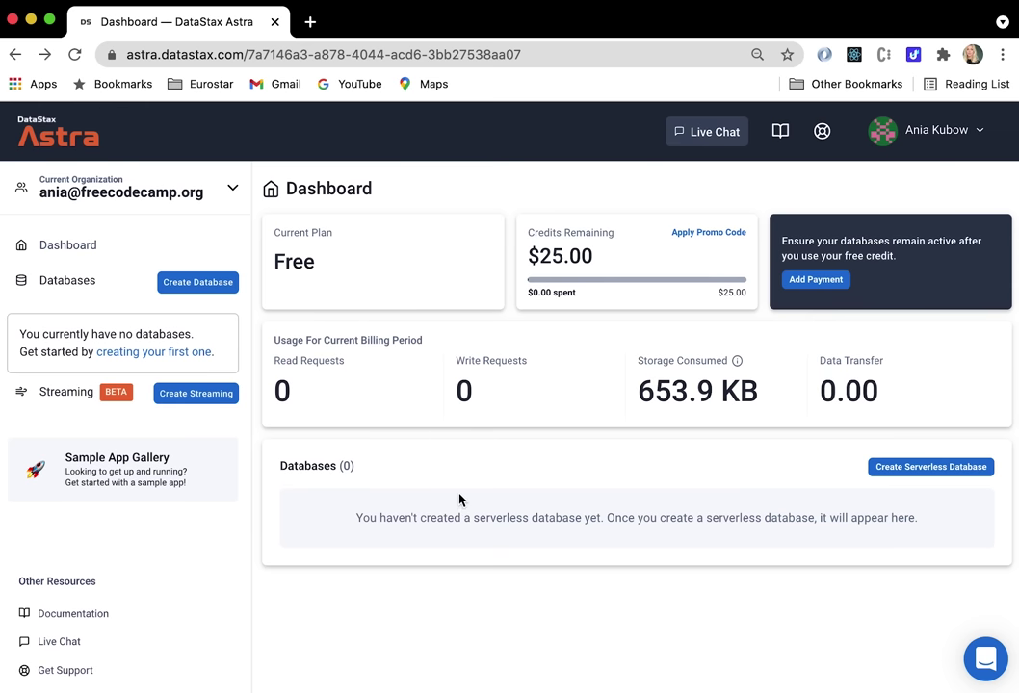
- Set up a new database named project_work with keyspace burgers in Azure West Europe
{"action": "left_click", "coordinate": [191, 285]}
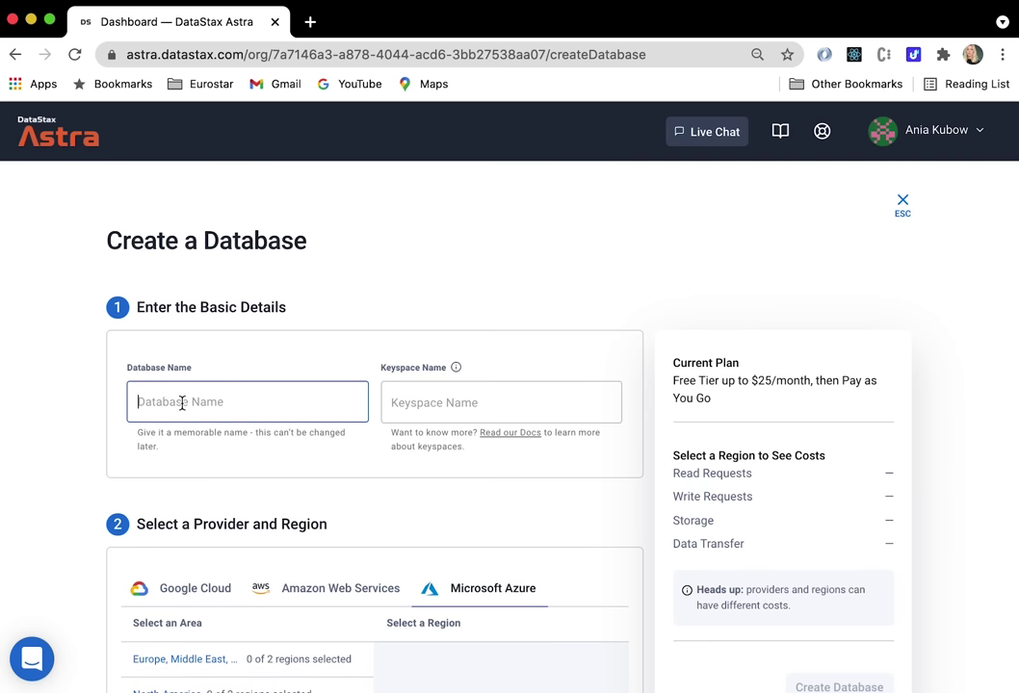
{"action": "type", "text": "pr"}
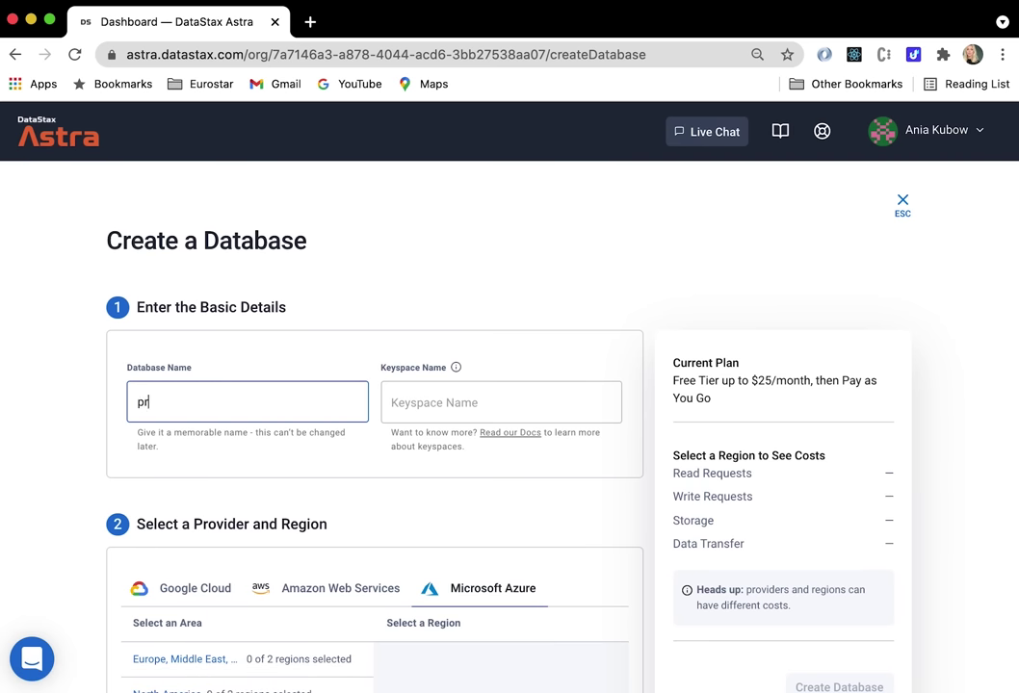
{"action": "type", "text": "oject_work"}
{"action": "left_click", "coordinate": [471, 411]}
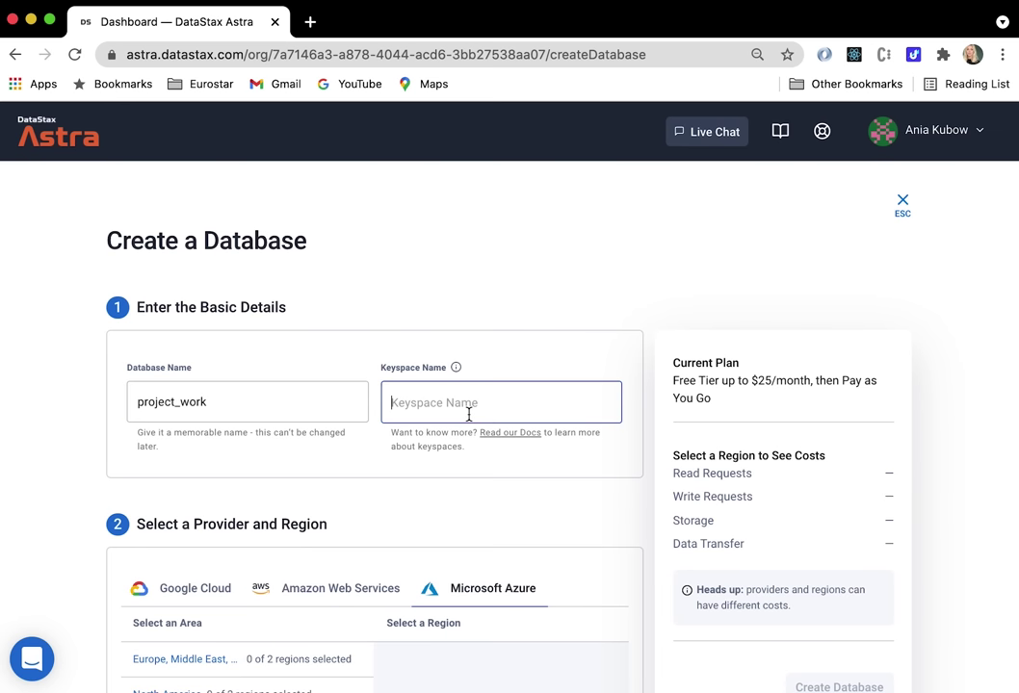
{"action": "type", "text": "burgers"}
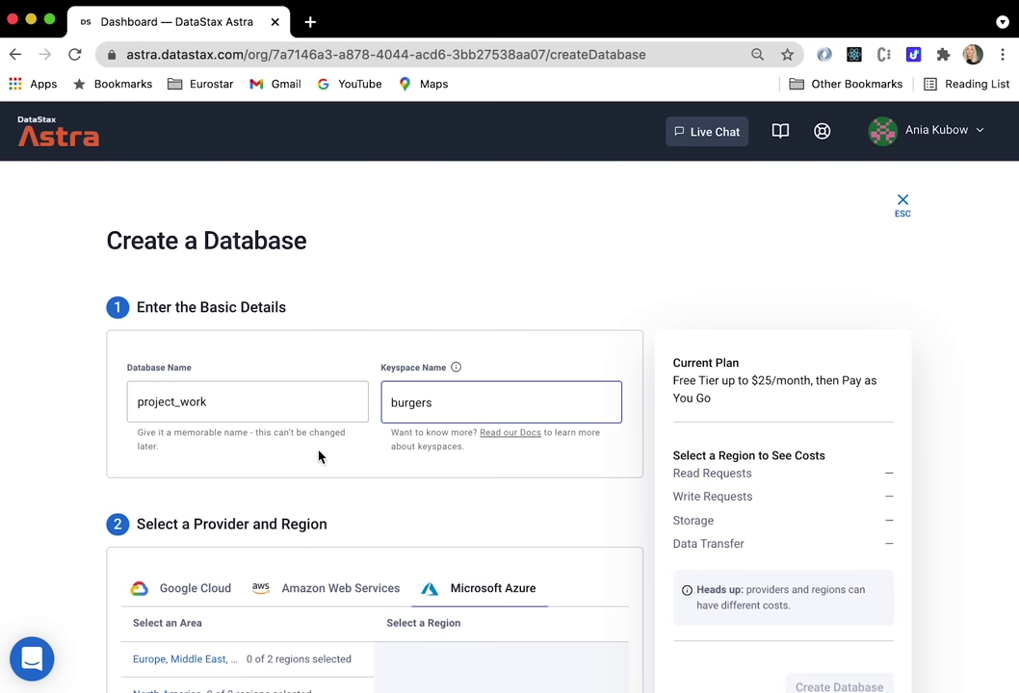
{"action": "scroll", "coordinate": [269, 466], "scroll_direction": "down", "scroll_amount": 3}
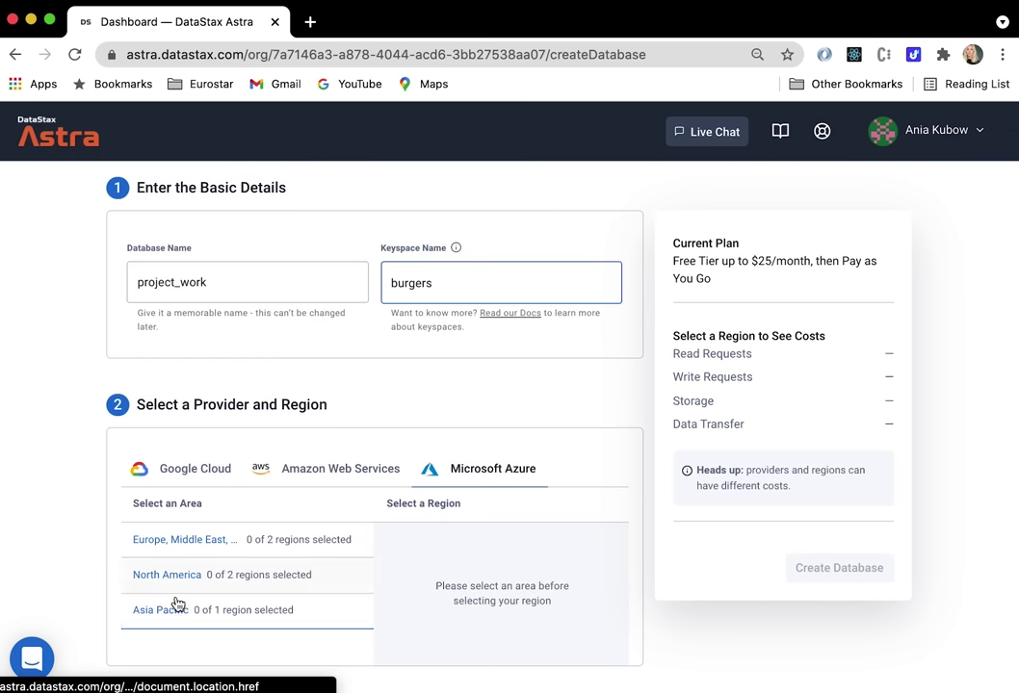
{"action": "left_click", "coordinate": [196, 546]}
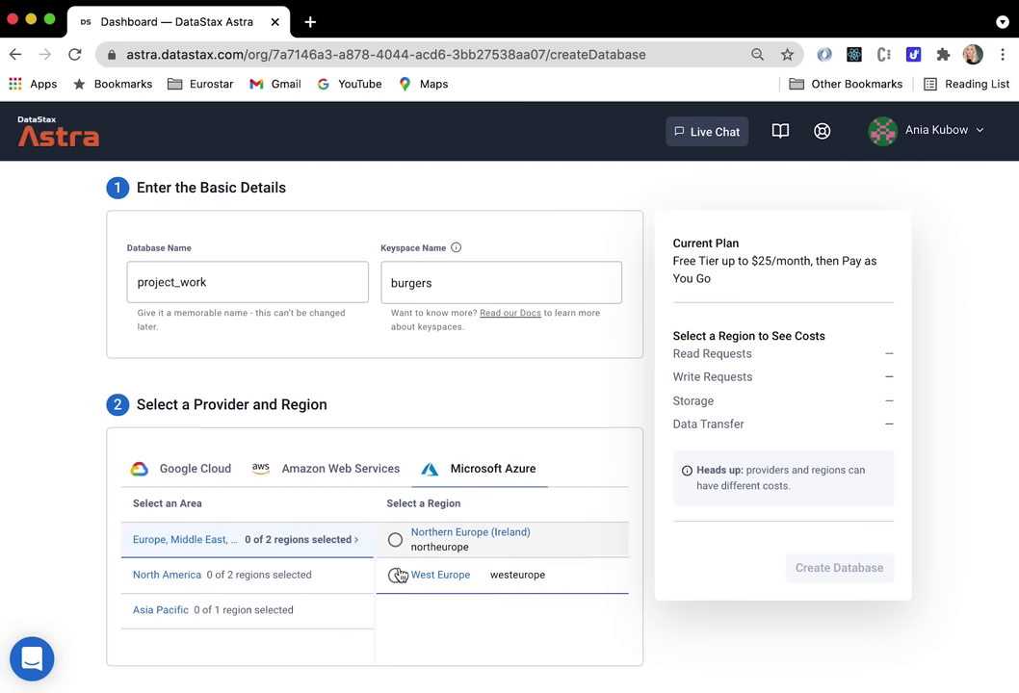
{"action": "left_click", "coordinate": [394, 586]}
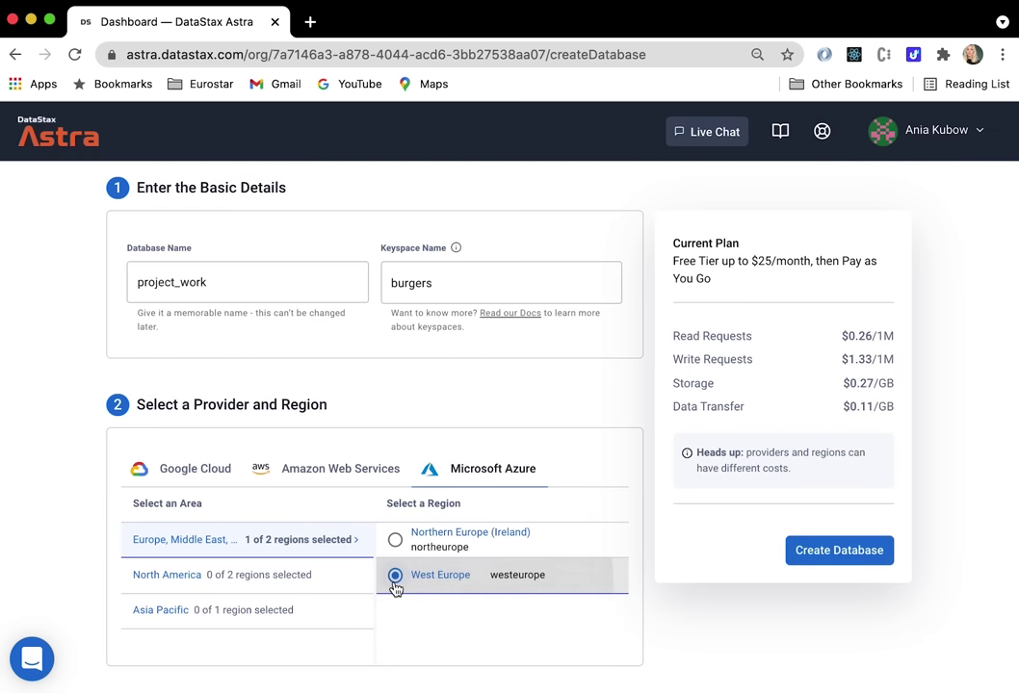
- Create the database and zoom out until it shows Active on the dashboard
{"action": "left_click", "coordinate": [830, 561]}
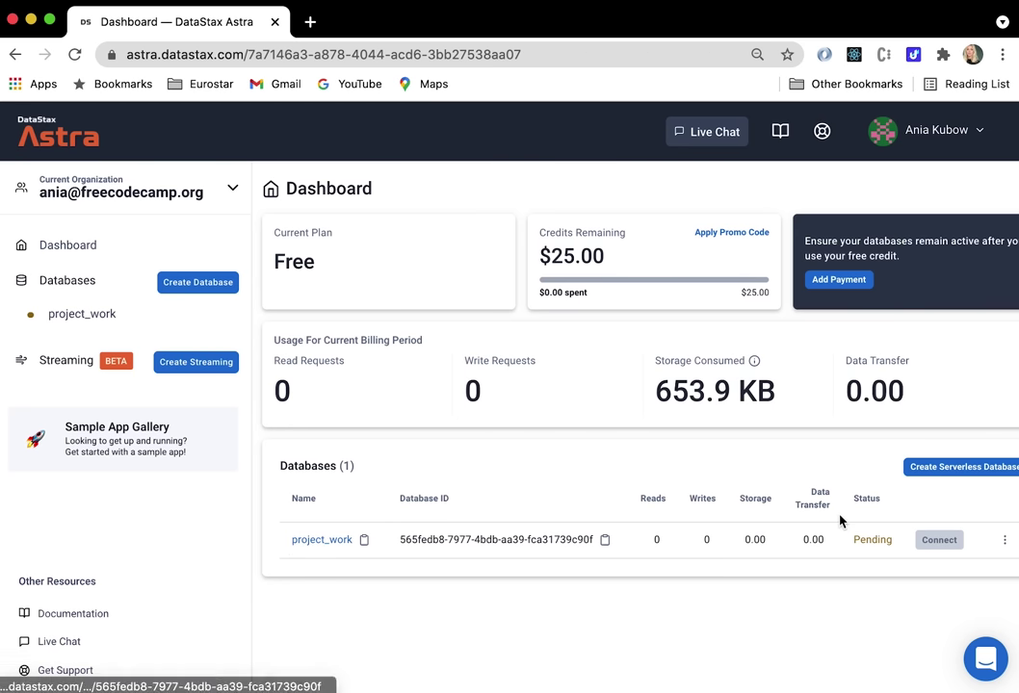
{"action": "scroll", "coordinate": [839, 520], "scroll_direction": "right", "scroll_amount": 2}
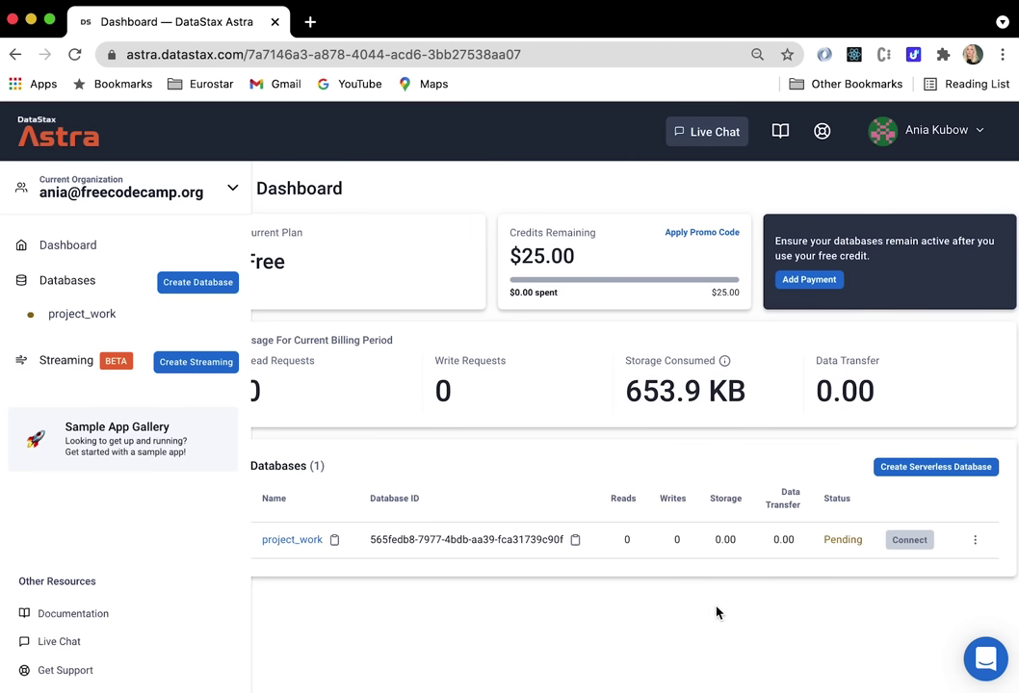
{"action": "scroll", "coordinate": [716, 613], "scroll_direction": "left", "scroll_amount": 2}
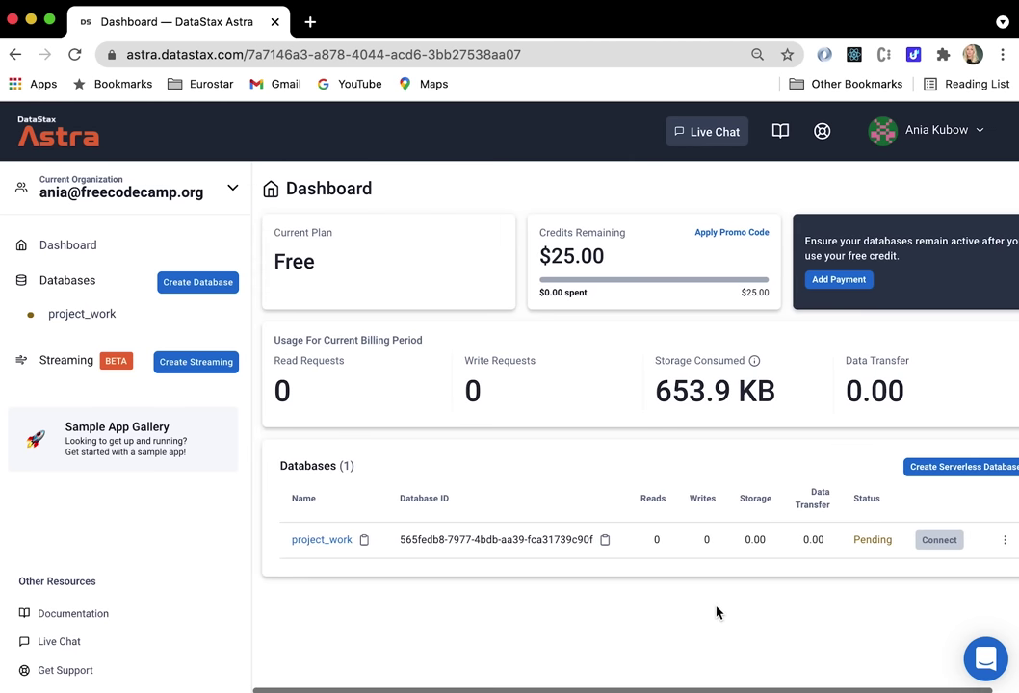
{"action": "key", "text": "super+minus"}
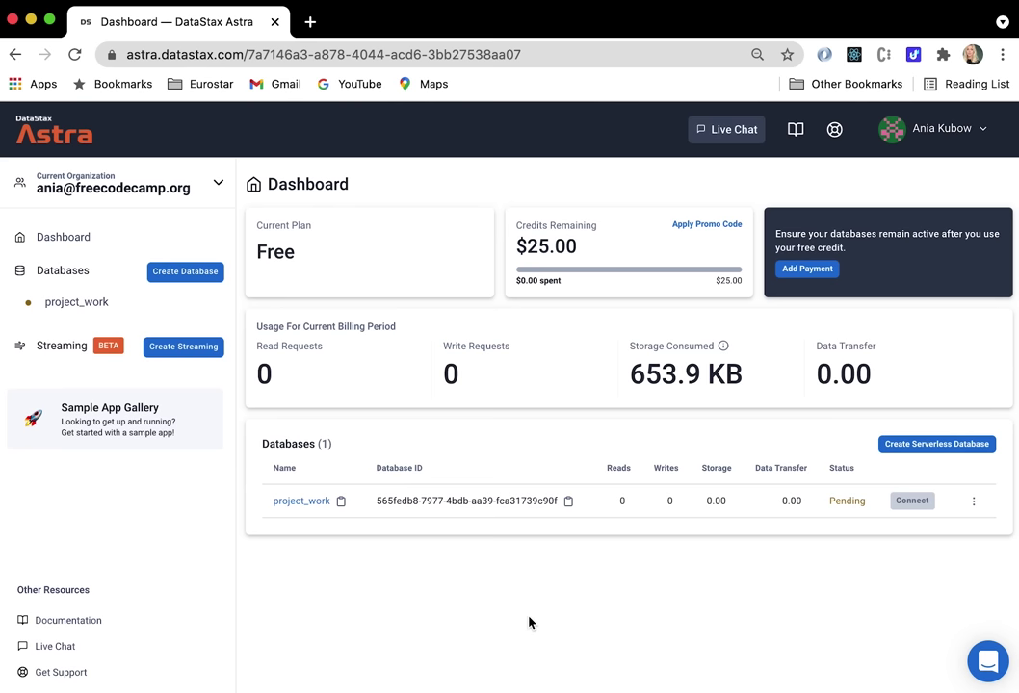
- From project_work's Connect tab, follow the Document API 'here' link to application tokens
{"action": "left_click", "coordinate": [304, 503]}
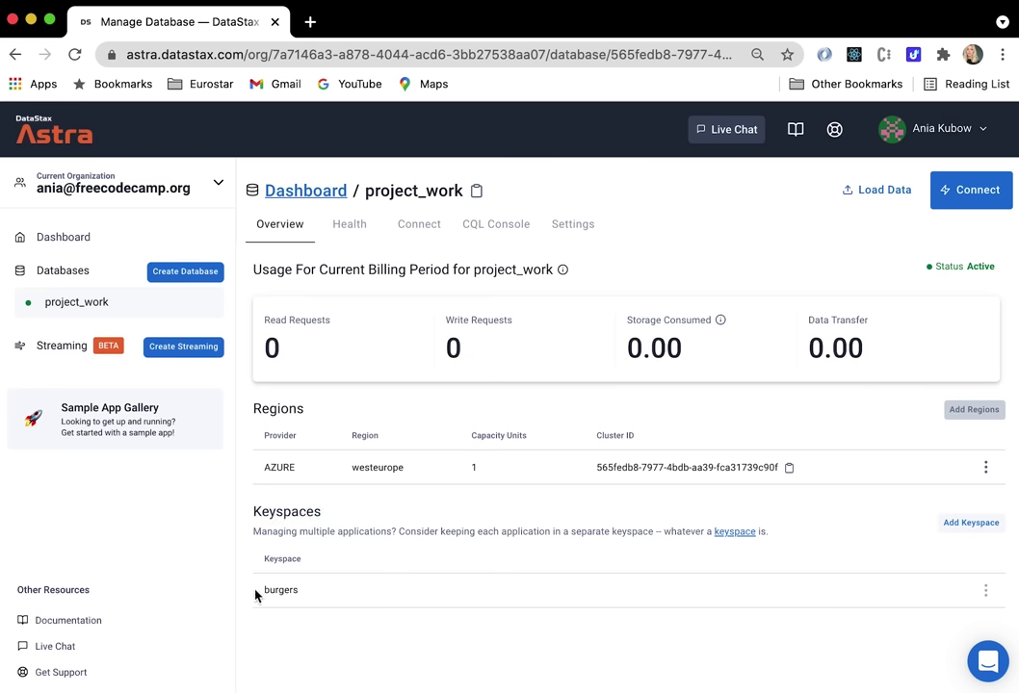
{"action": "left_click", "coordinate": [410, 238]}
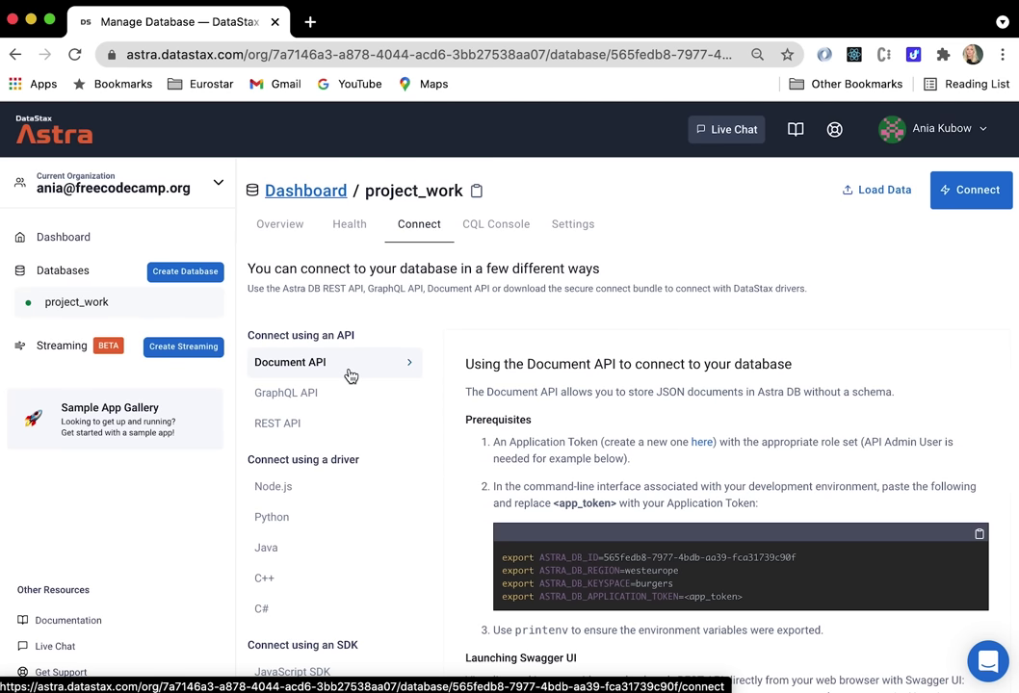
{"action": "left_click", "coordinate": [702, 444]}
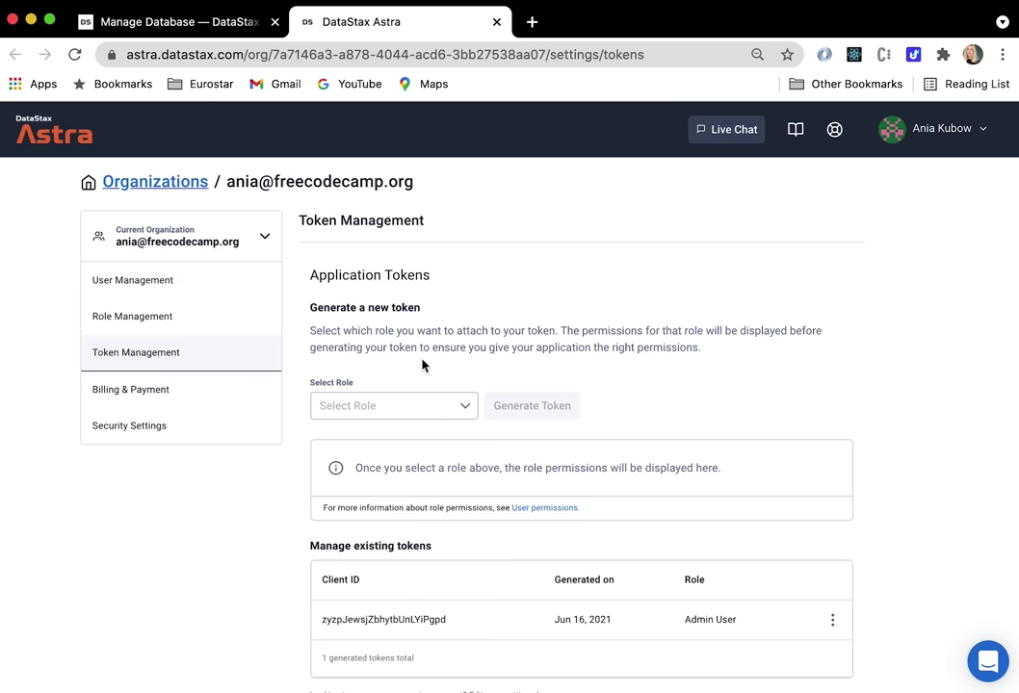
- Generate an Administrator User application token, copy it, and close the token tab
{"action": "left_click", "coordinate": [439, 408]}
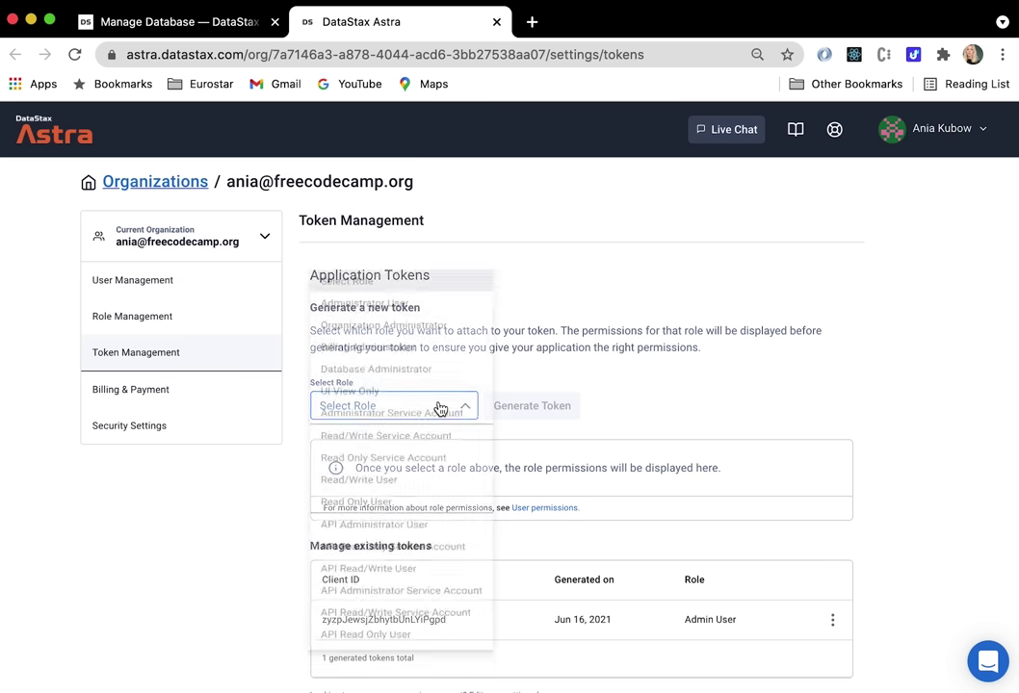
{"action": "left_click", "coordinate": [419, 288]}
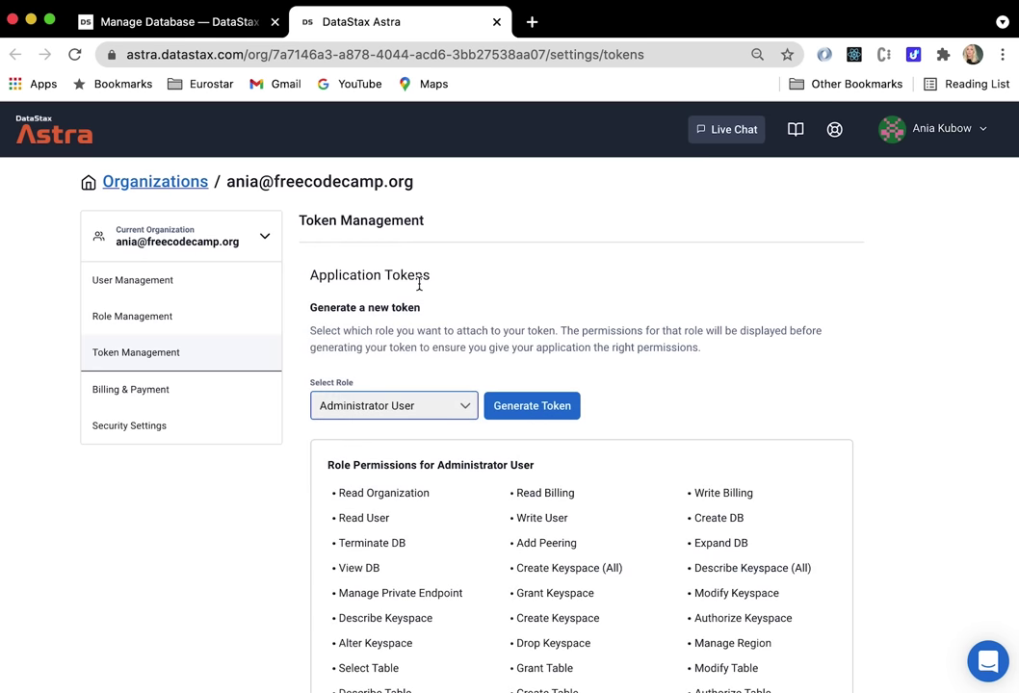
{"action": "left_click", "coordinate": [544, 421]}
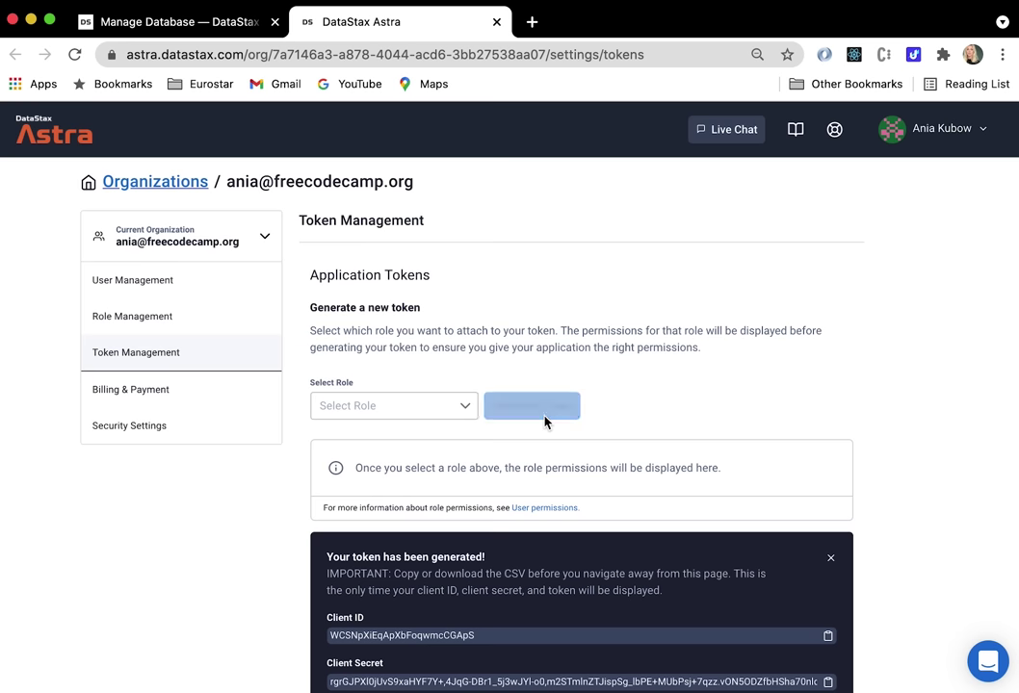
{"action": "scroll", "coordinate": [544, 421], "scroll_direction": "down", "scroll_amount": 3}
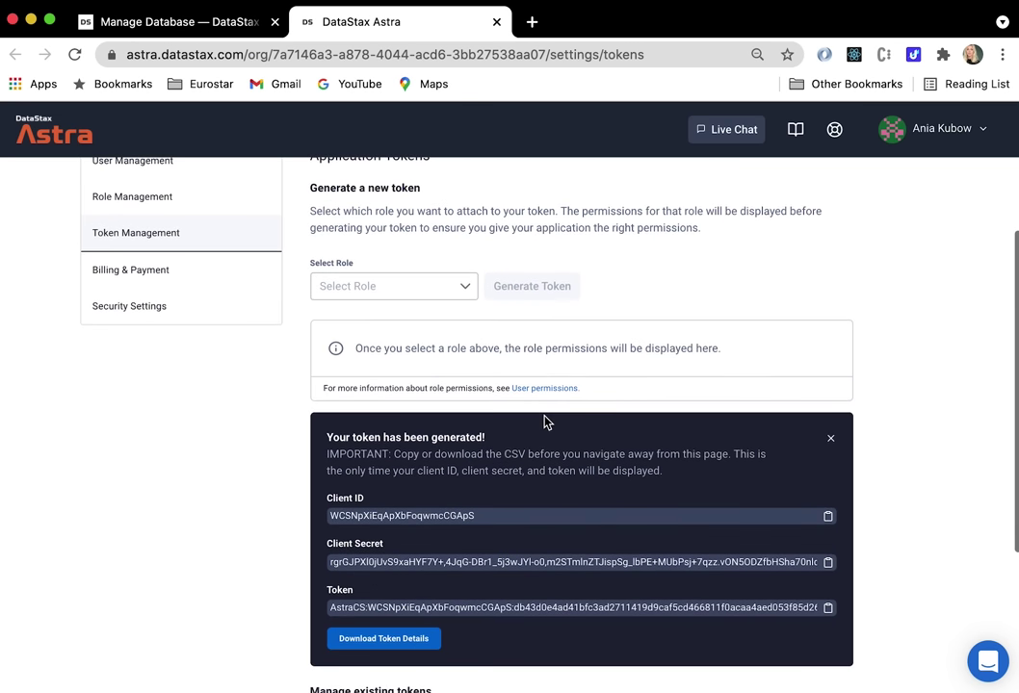
{"action": "left_click", "coordinate": [828, 606]}
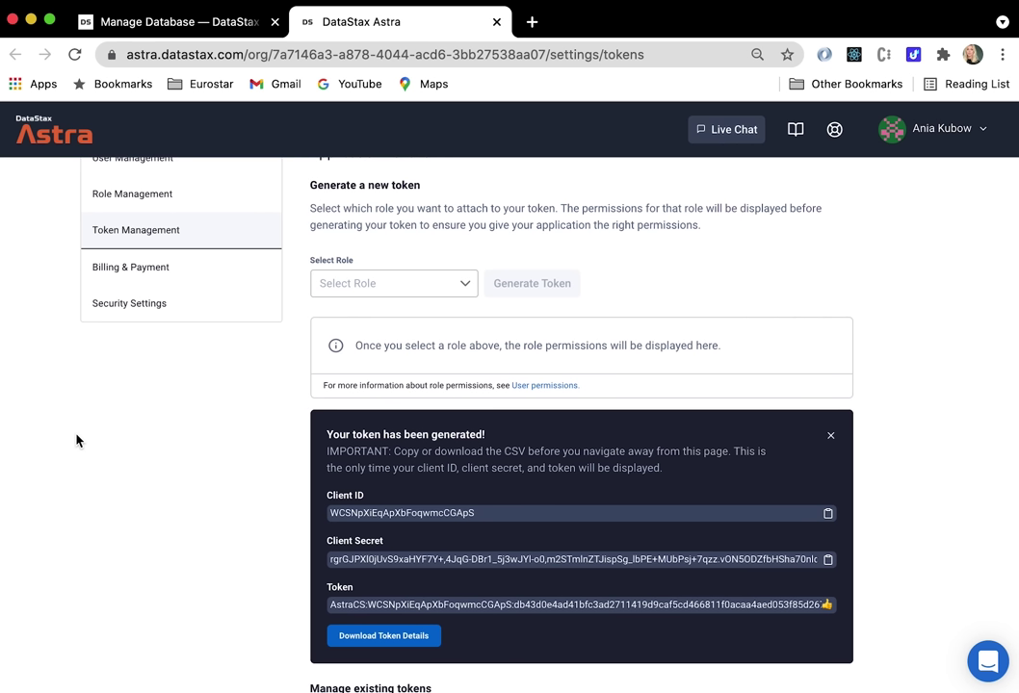
{"action": "left_click", "coordinate": [497, 21]}
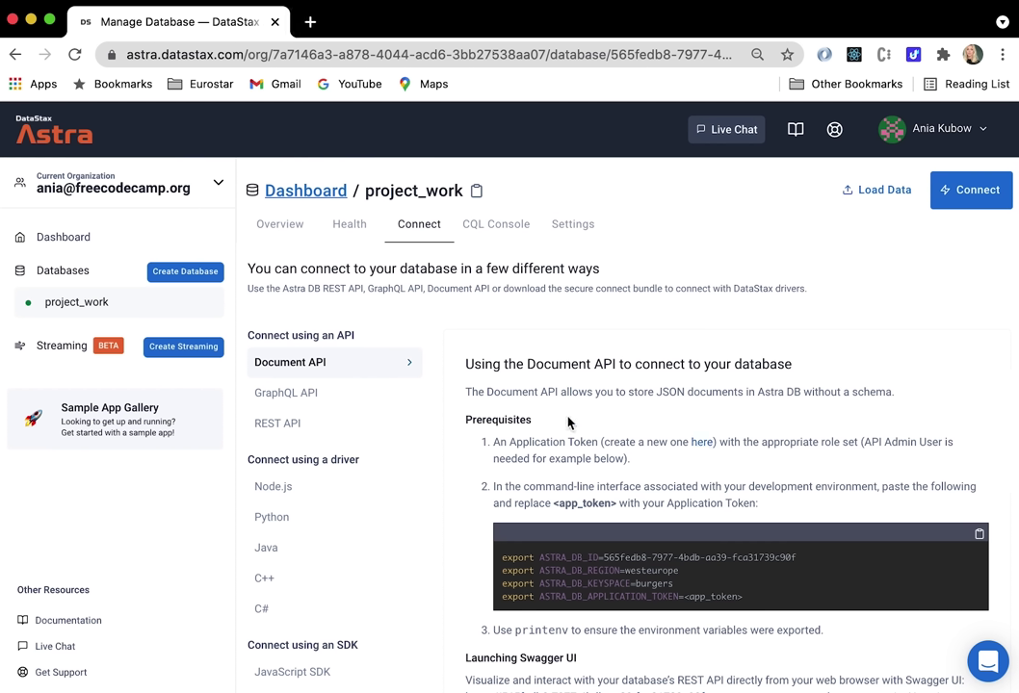
- Launch project_work's Swagger UI from the Launching Swagger UI link on the Connect page
{"action": "scroll", "coordinate": [568, 422], "scroll_direction": "down", "scroll_amount": 5}
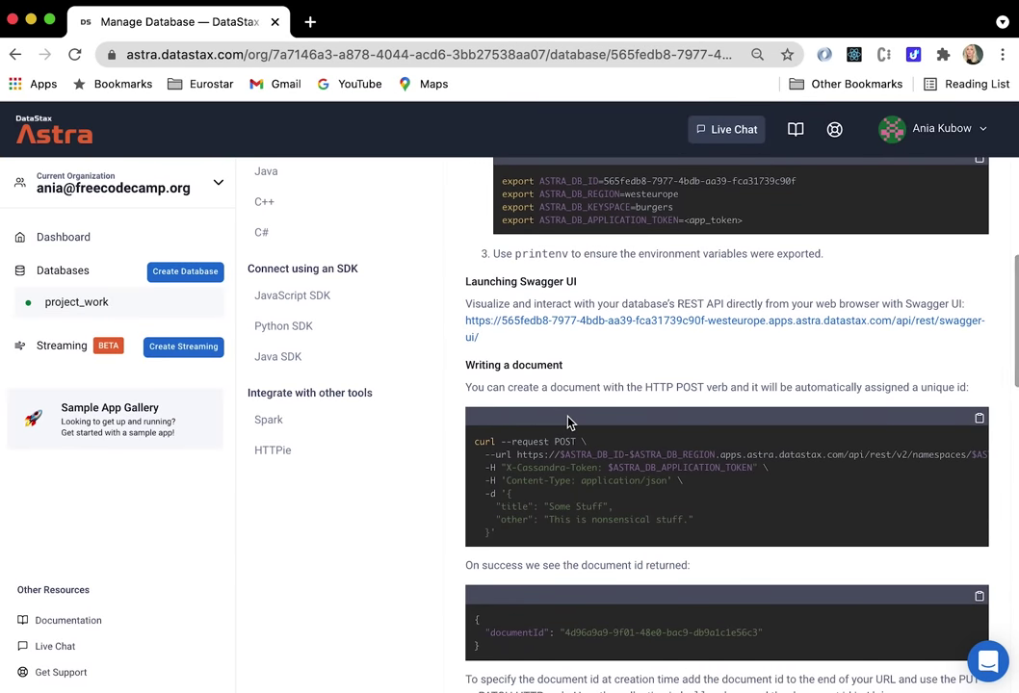
{"action": "left_click", "coordinate": [660, 322]}
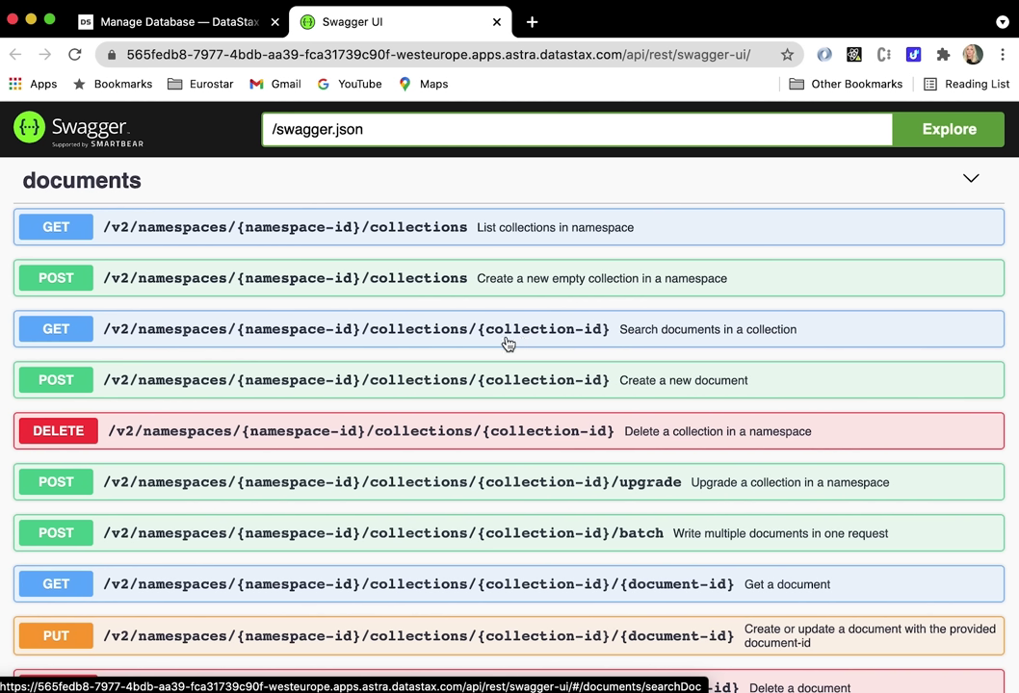
- Open the create-collection request for editing, paste the token, and set namespace burgers
{"action": "left_click", "coordinate": [416, 281]}
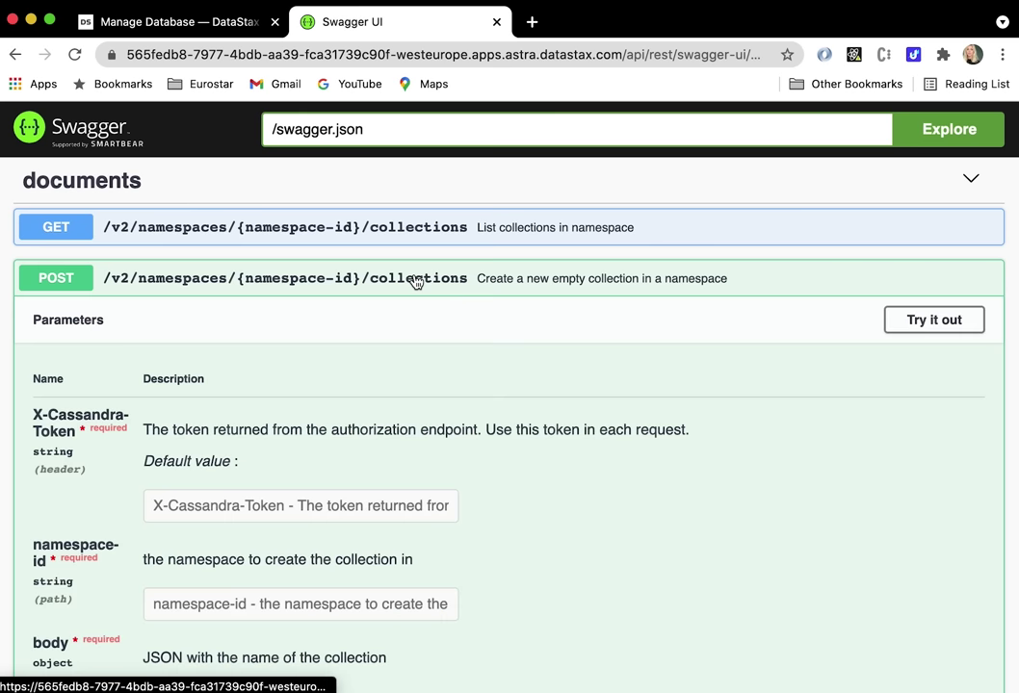
{"action": "left_click", "coordinate": [932, 329]}
{"action": "left_click", "coordinate": [247, 480]}
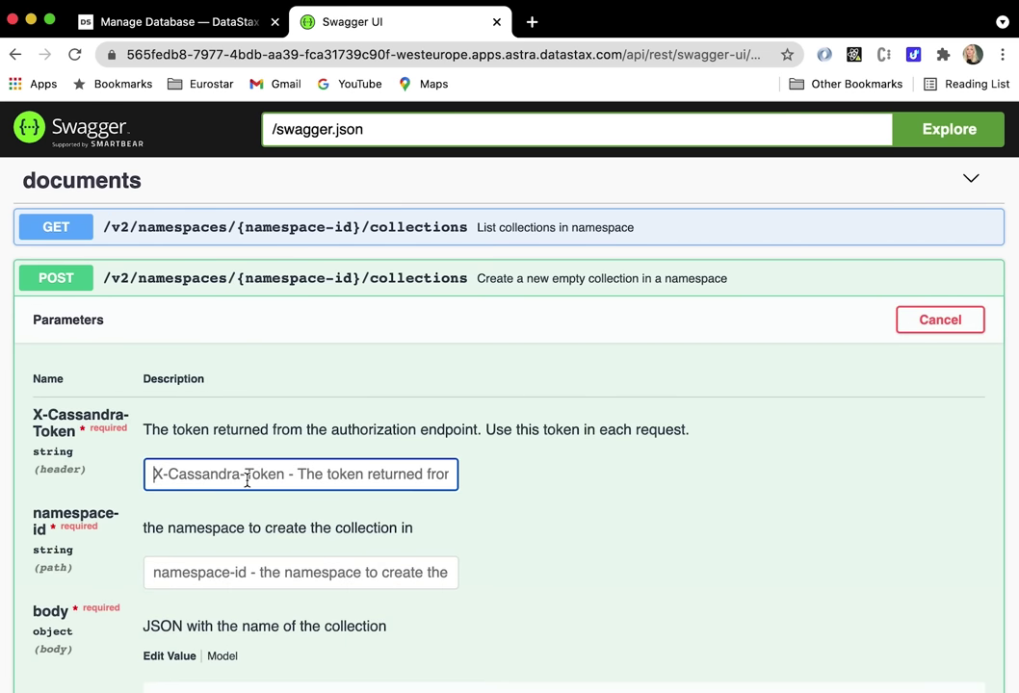
{"action": "key", "text": "super+v"}
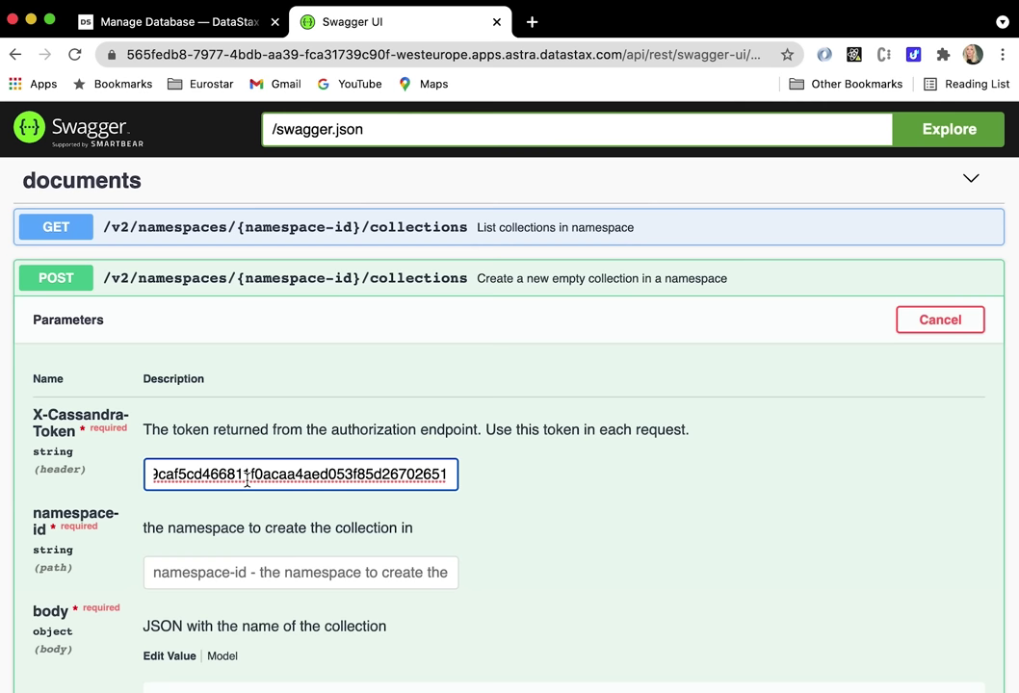
{"action": "scroll", "coordinate": [246, 480], "scroll_direction": "down", "scroll_amount": 2}
{"action": "scroll", "coordinate": [247, 480], "scroll_direction": "down", "scroll_amount": 2}
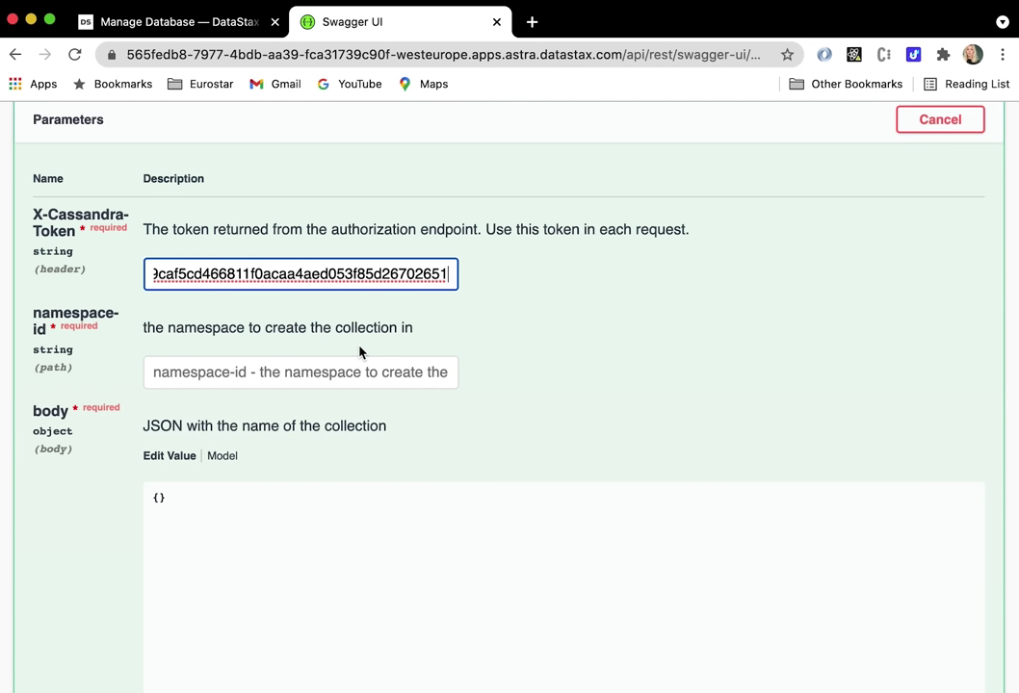
{"action": "left_click", "coordinate": [284, 379]}
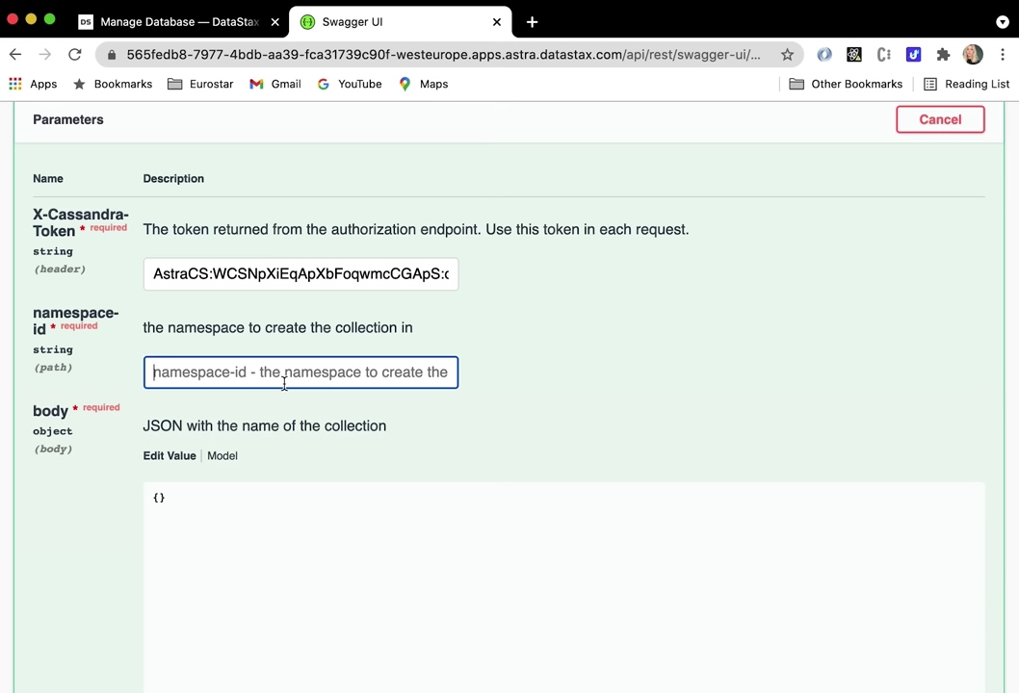
{"action": "type", "text": "burgers"}
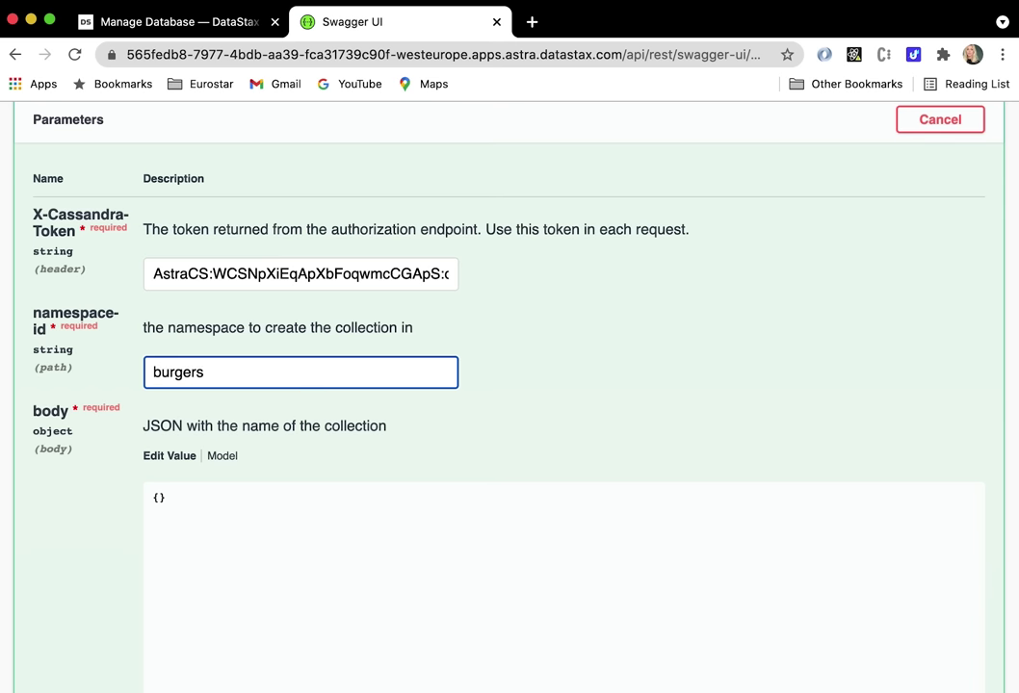
- Write the JSON body {"name": "burger_info"}, fixing the misspelled collection name
{"action": "left_click", "coordinate": [159, 498]}
{"action": "key", "text": "Return"}
{"action": "left_click", "coordinate": [178, 499]}
{"action": "key", "text": "Return"}
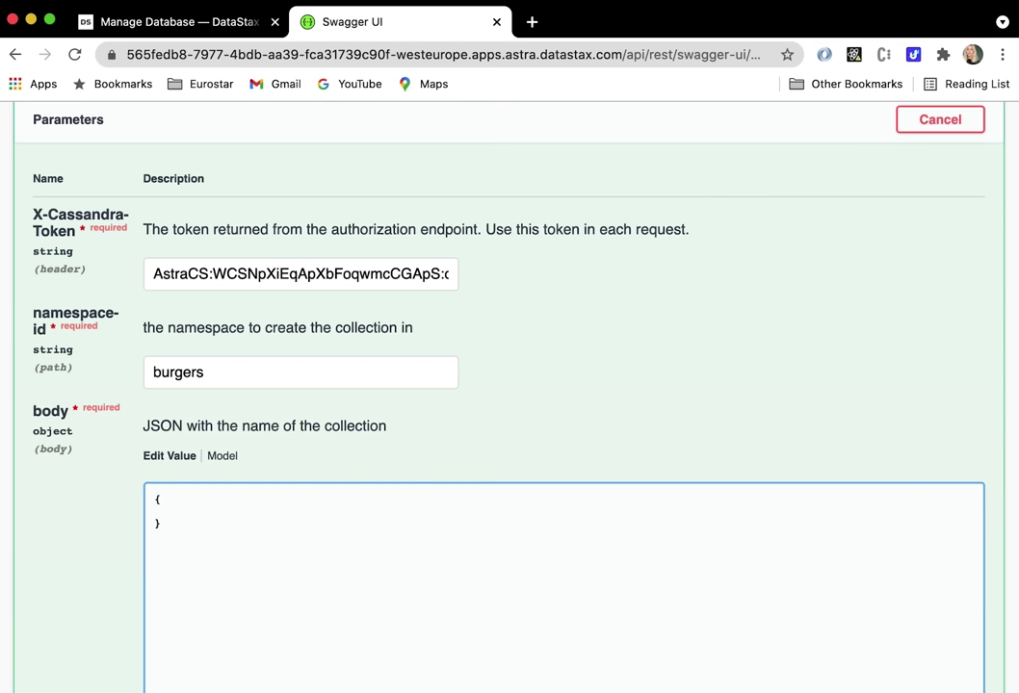
{"action": "type", "text": "\"name\": \""}
{"action": "type", "text": "\""}
{"action": "left_click", "coordinate": [213, 512]}
{"action": "type", "text": "burger_info"}
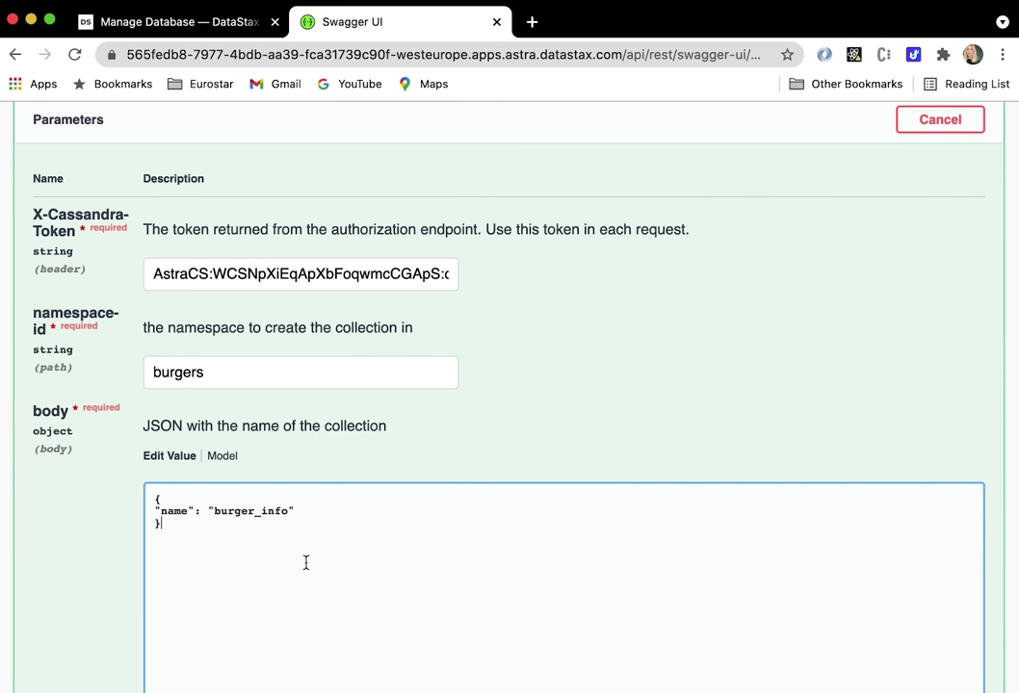
{"action": "scroll", "coordinate": [371, 373], "scroll_direction": "down", "scroll_amount": 5}
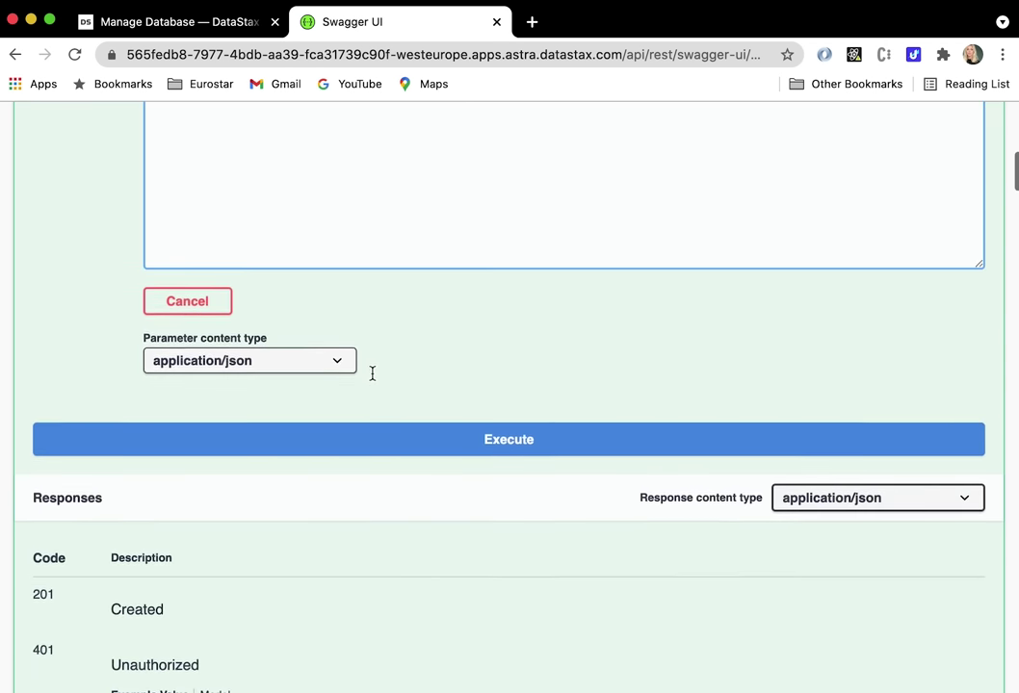
- Execute the request and highlight the Request URL and the 201 response code
{"action": "left_click", "coordinate": [415, 427]}
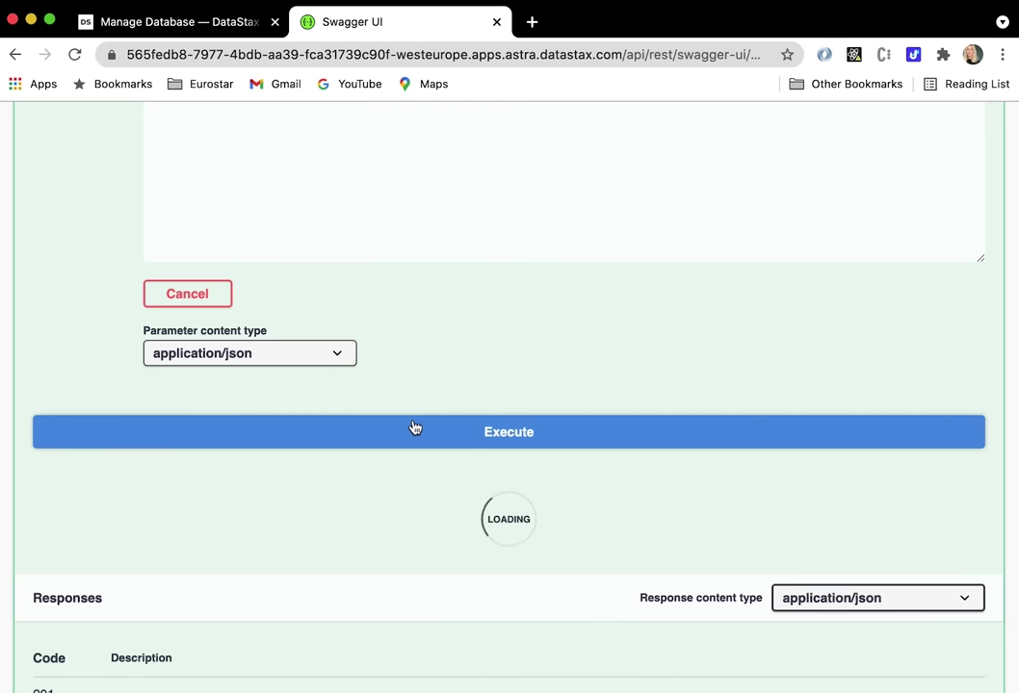
{"action": "scroll", "coordinate": [414, 426], "scroll_direction": "down", "scroll_amount": 3}
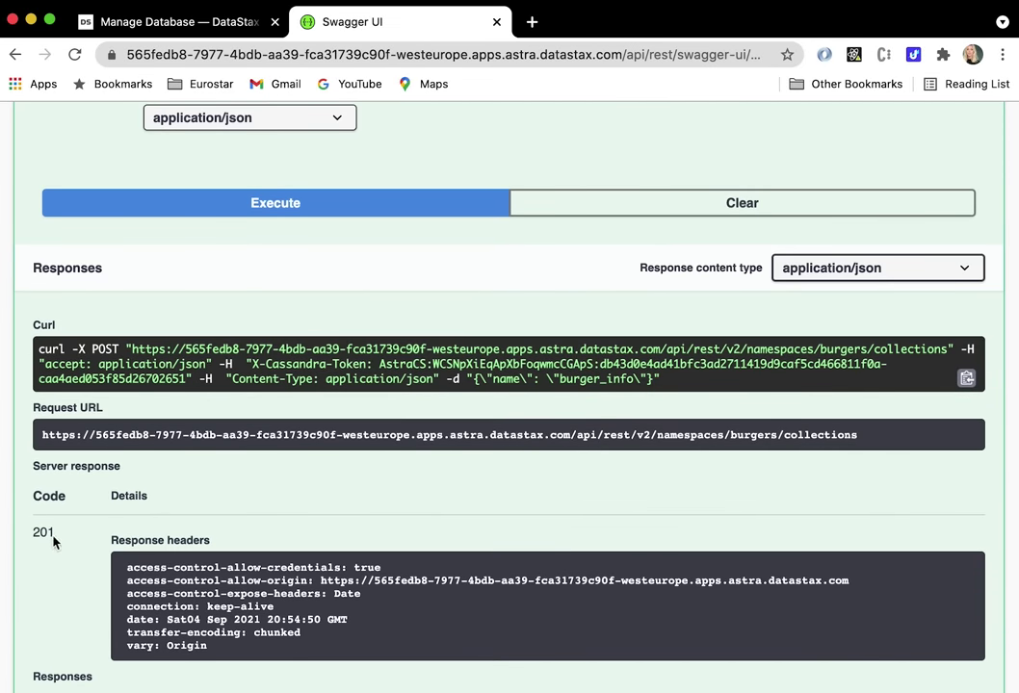
{"action": "mouse_move", "coordinate": [44, 532]}
{"action": "left_mouse_down"}
{"action": "mouse_move", "coordinate": [27, 539]}
{"action": "mouse_move", "coordinate": [34, 531]}
{"action": "left_mouse_up"}
{"action": "left_click", "coordinate": [910, 442]}
{"action": "left_click_drag", "start_coordinate": [910, 442], "coordinate": [19, 440]}
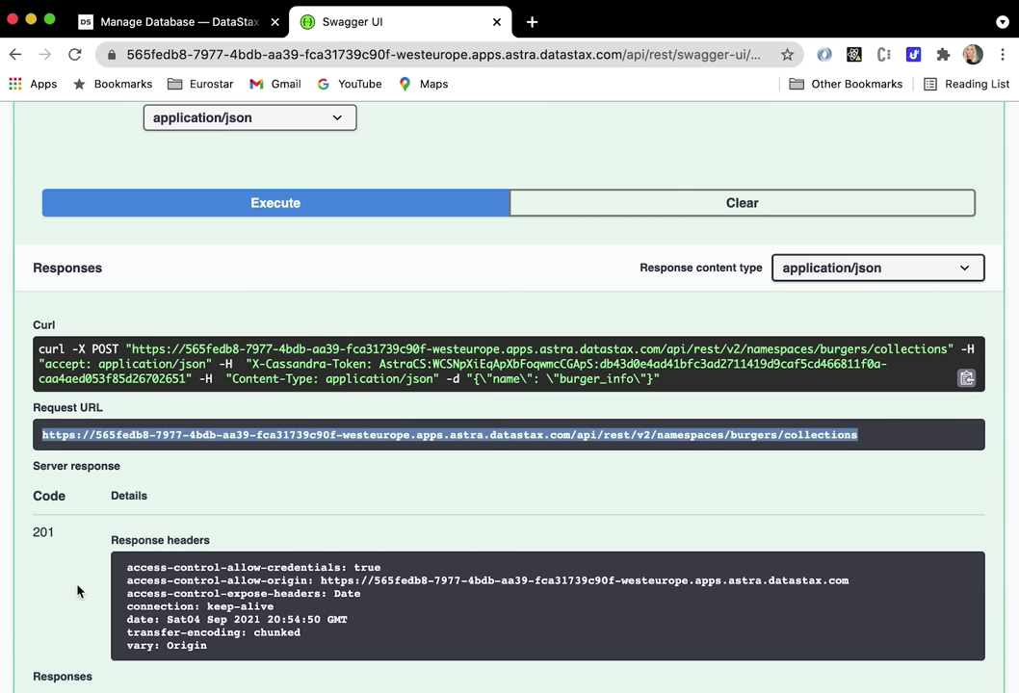
{"action": "left_click_drag", "start_coordinate": [77, 539], "coordinate": [34, 536]}
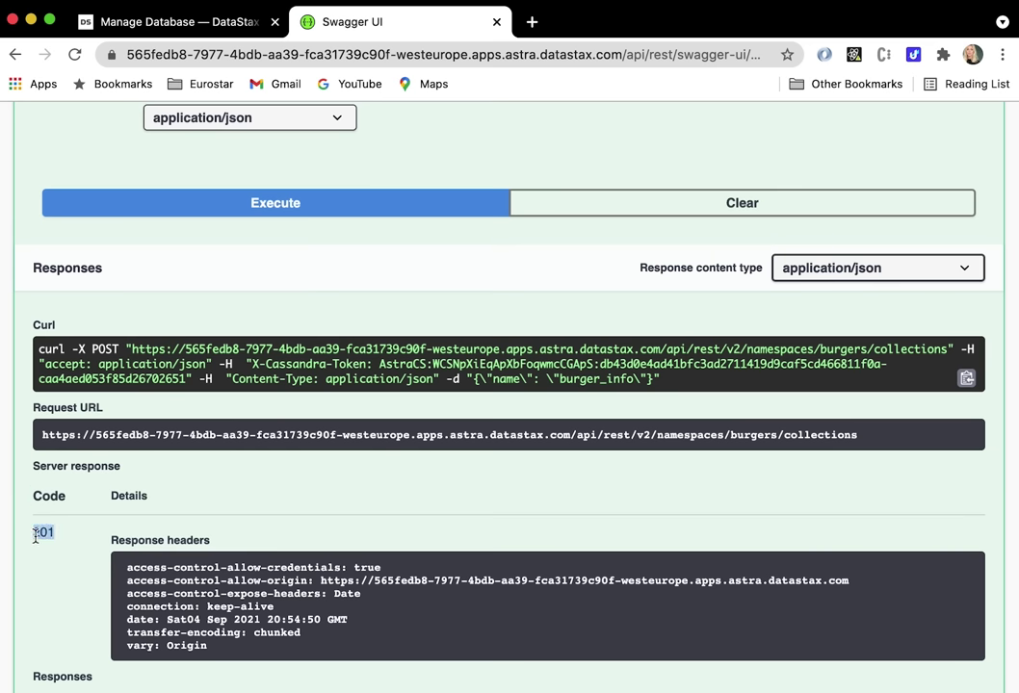
{"action": "left_click", "coordinate": [532, 21]}
{"action": "type", "text": "status dogs"}
{"action": "key", "text": "Return"}
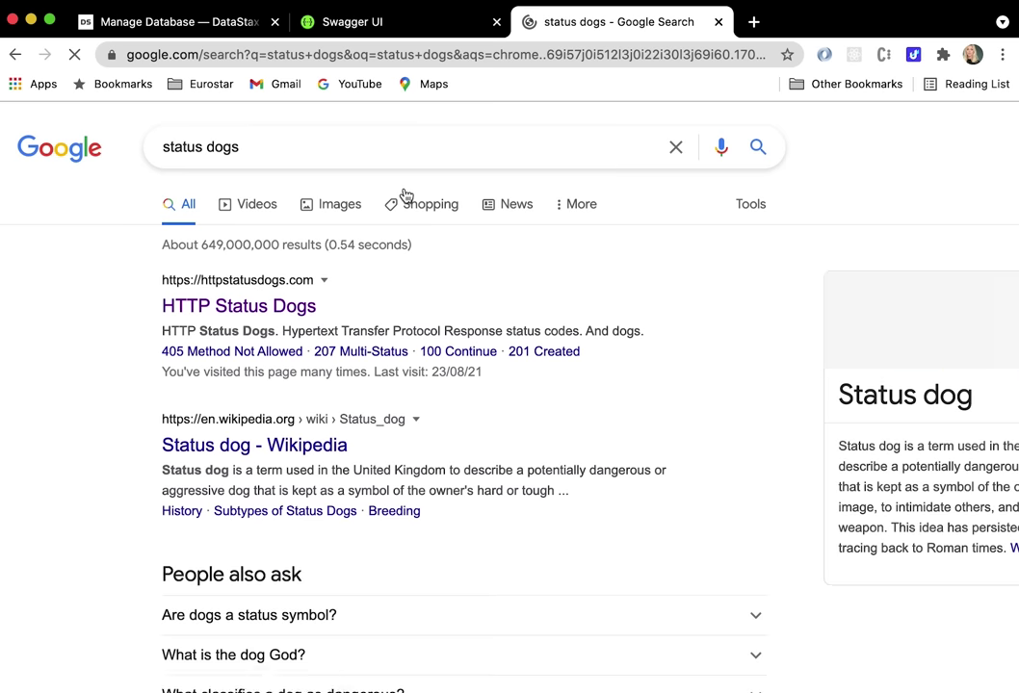
{"action": "left_click", "coordinate": [232, 313]}
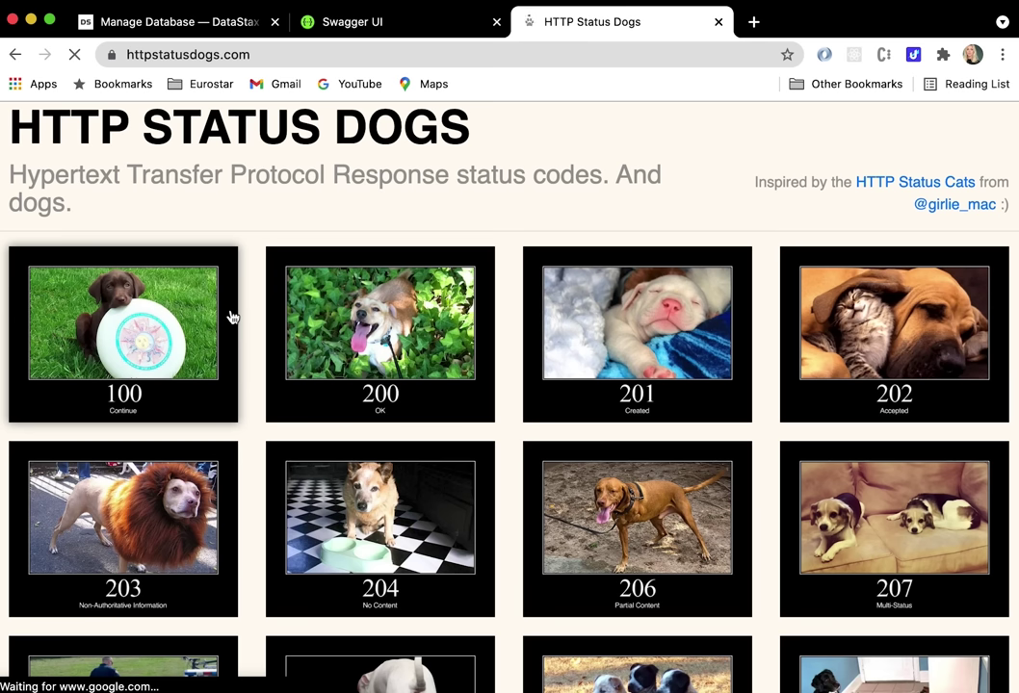
{"action": "left_click", "coordinate": [719, 23]}
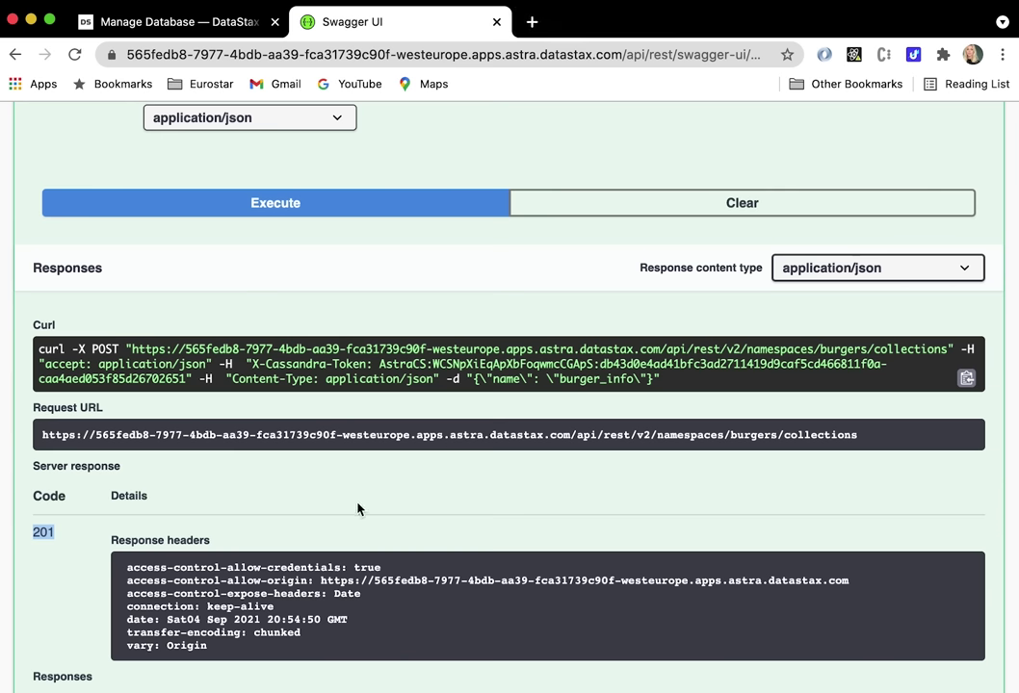
- Cancel editing and collapse the create-collection operation
{"action": "scroll", "coordinate": [357, 508], "scroll_direction": "up", "scroll_amount": 10}
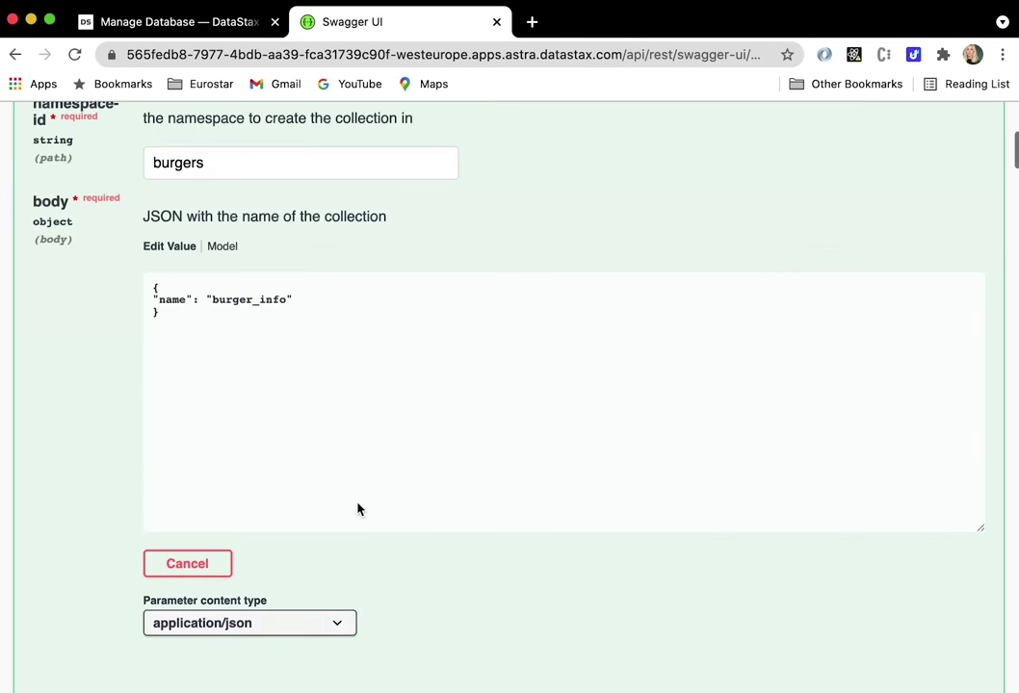
{"action": "scroll", "coordinate": [357, 508], "scroll_direction": "down", "scroll_amount": 2}
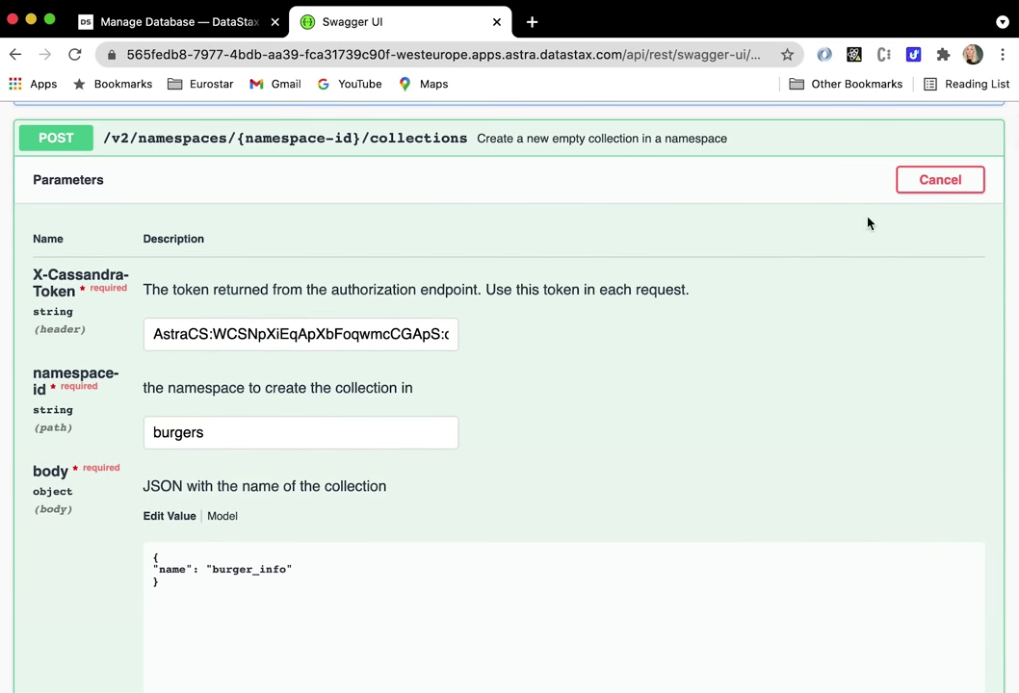
{"action": "left_click", "coordinate": [915, 183]}
{"action": "left_click", "coordinate": [523, 139]}
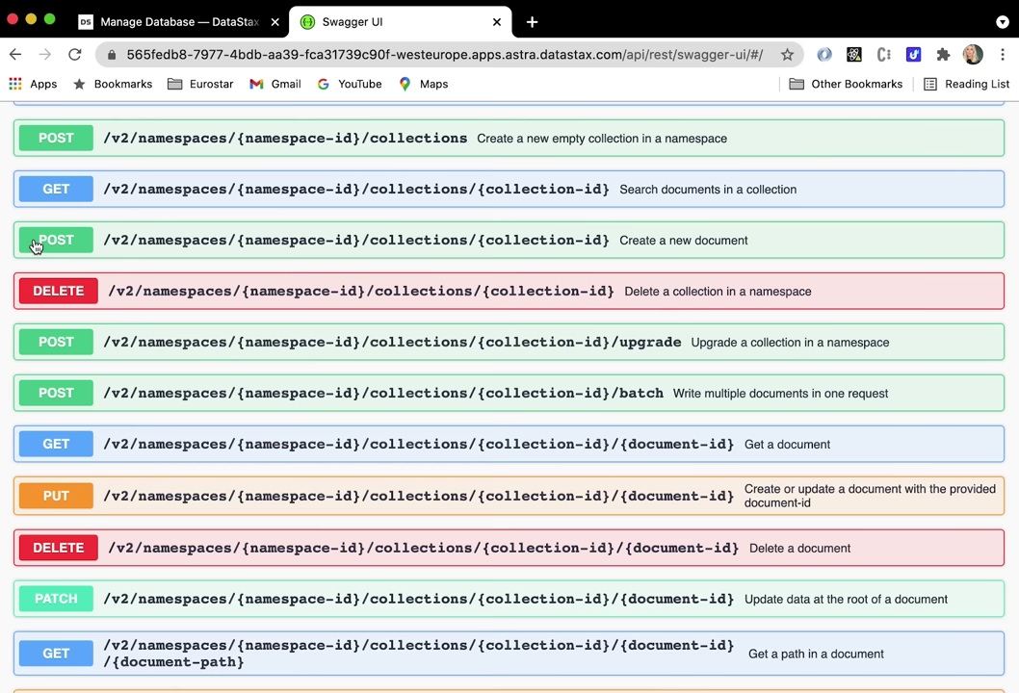
- Make the Create a new document request editable and paste the application token
{"action": "left_click", "coordinate": [718, 250]}
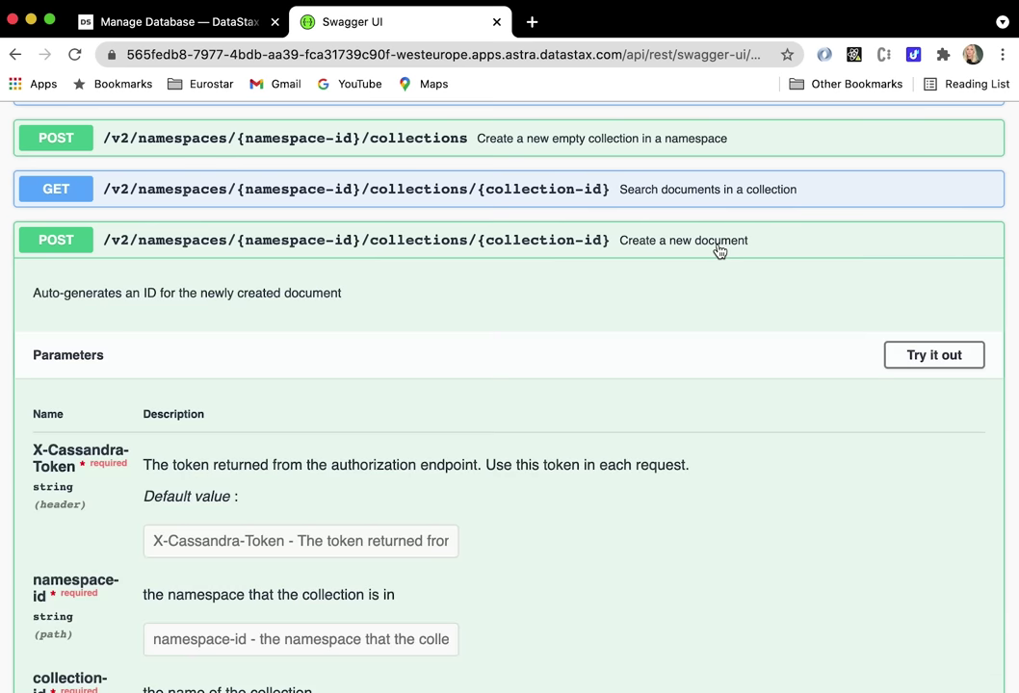
{"action": "left_click", "coordinate": [939, 355]}
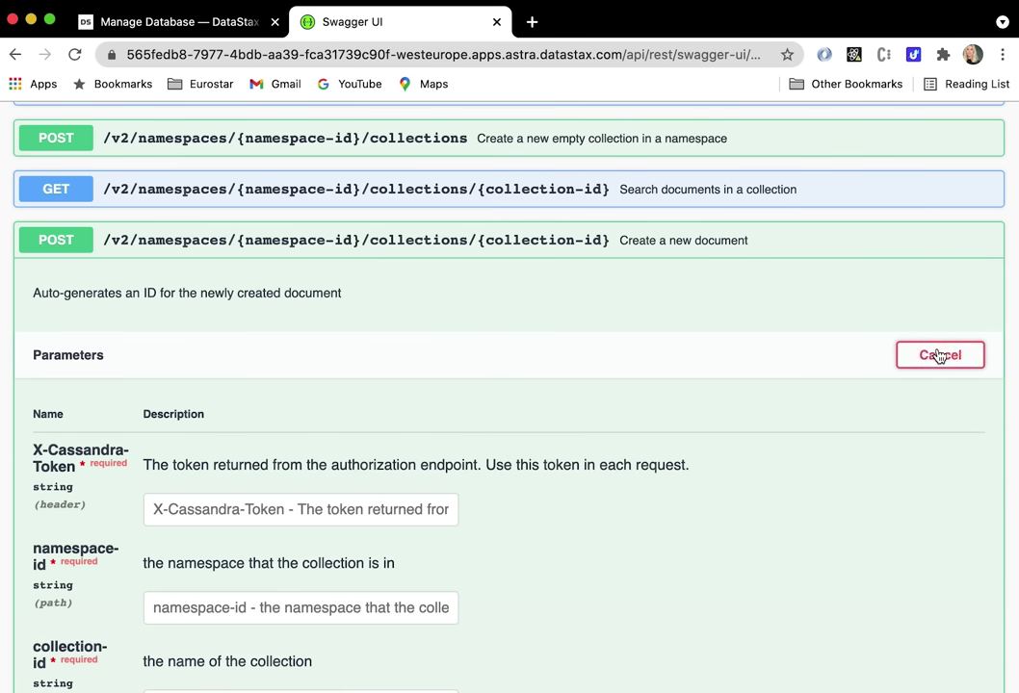
{"action": "scroll", "coordinate": [617, 550], "scroll_direction": "down", "scroll_amount": 3}
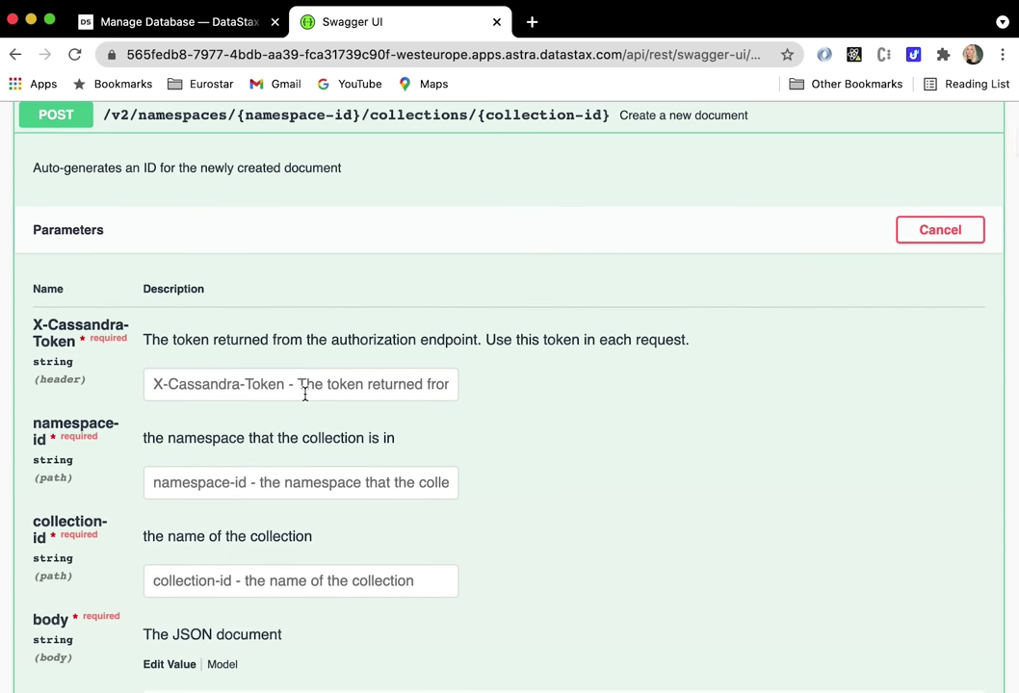
{"action": "left_click", "coordinate": [305, 384]}
{"action": "key", "text": "super+v"}
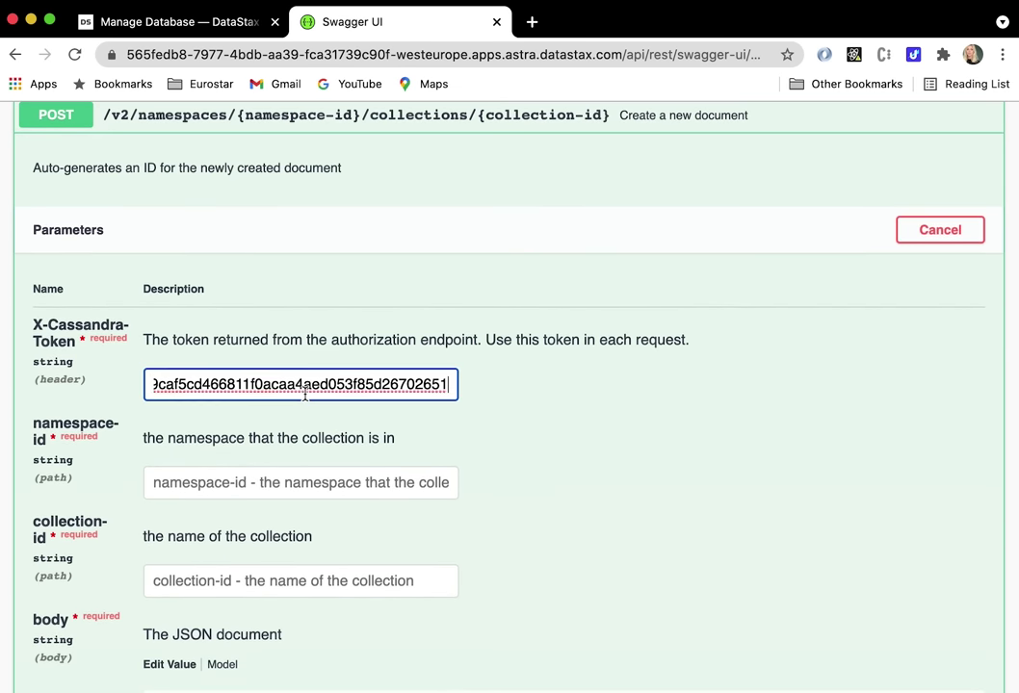
- Enter namespace burgers and begin the collection name as 'burger'
{"action": "scroll", "coordinate": [304, 394], "scroll_direction": "down", "scroll_amount": 3}
{"action": "left_click", "coordinate": [199, 365]}
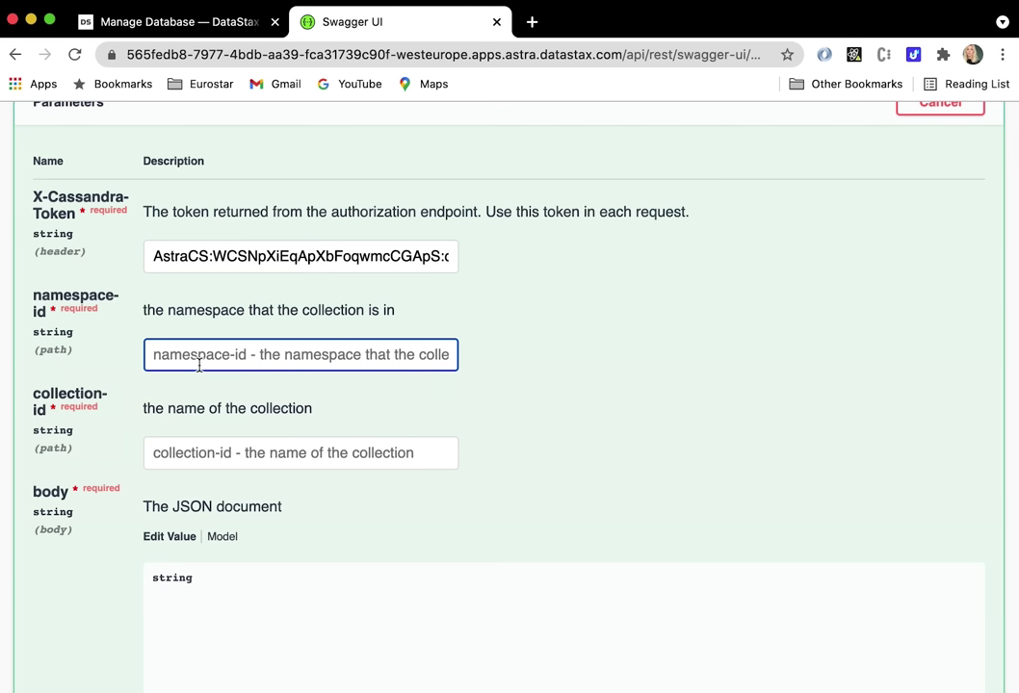
{"action": "type", "text": "burgers"}
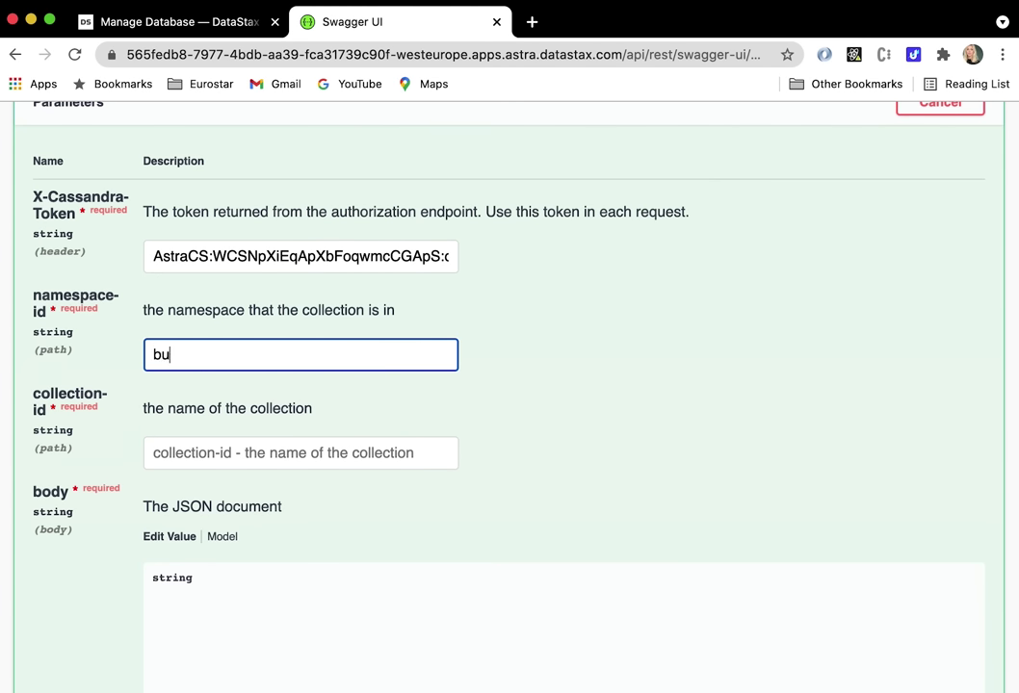
{"action": "left_click", "coordinate": [185, 478]}
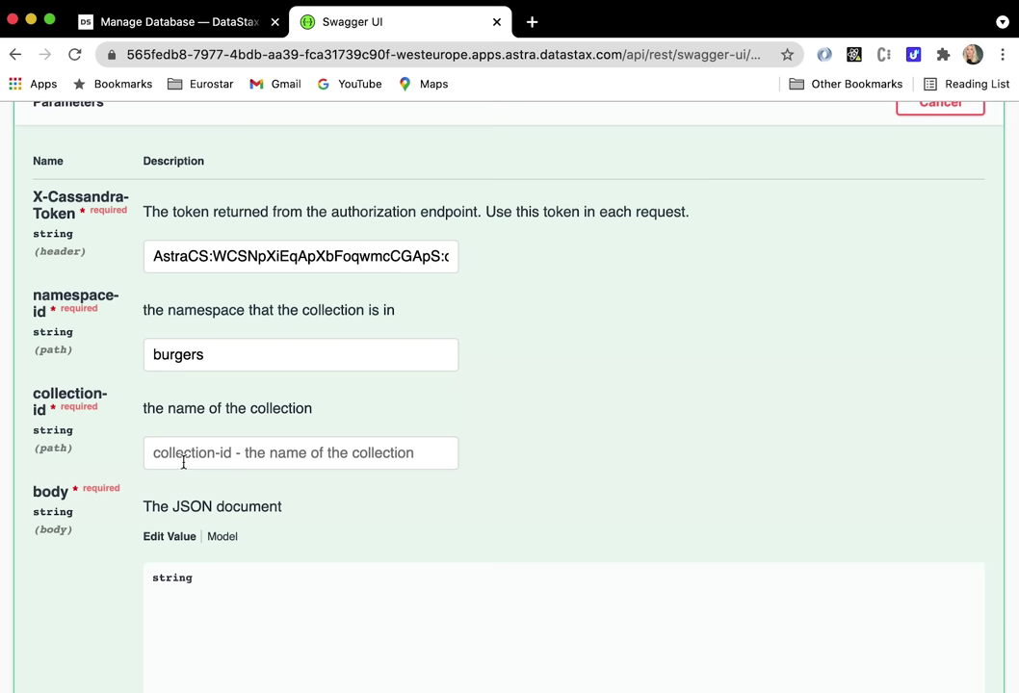
{"action": "left_click", "coordinate": [182, 461]}
{"action": "type", "text": "burgero"}
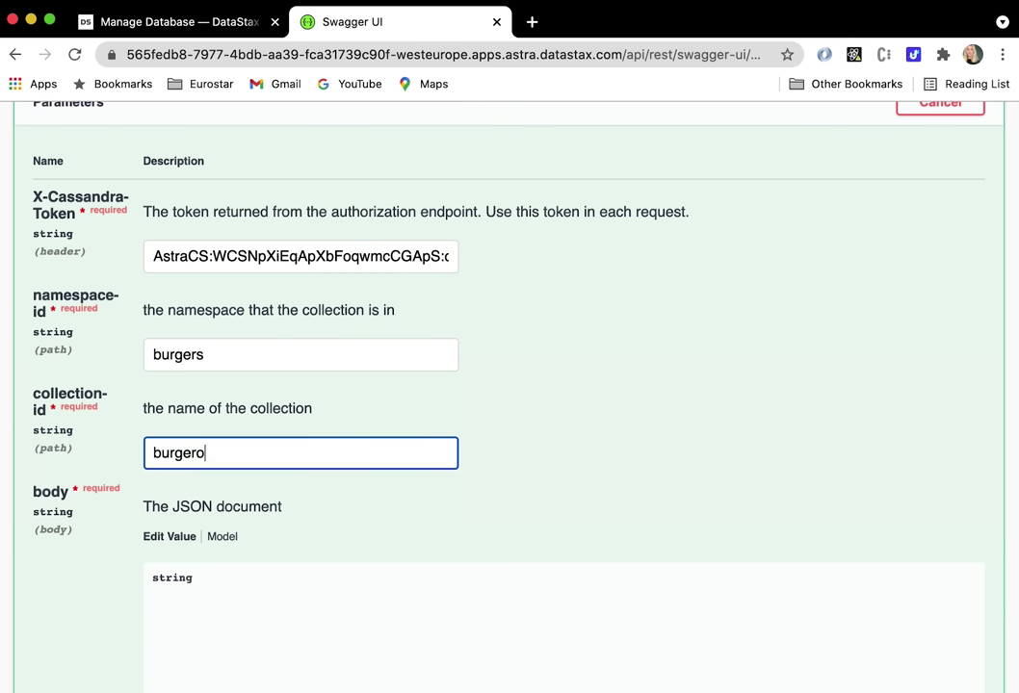
{"action": "key", "text": "BackSpace"}
- Complete the collection name burger_info and replace the body's 'string' placeholder with {}
{"action": "type", "text": "_info"}
{"action": "scroll", "coordinate": [222, 500], "scroll_direction": "down", "scroll_amount": 2}
{"action": "left_click", "coordinate": [164, 473]}
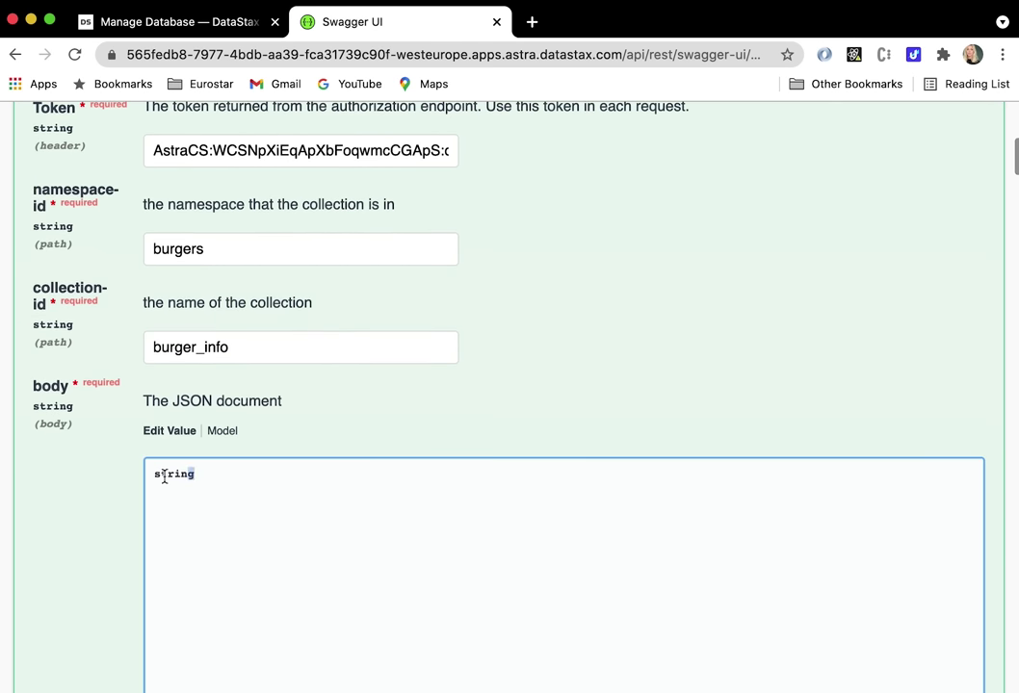
{"action": "double_click", "coordinate": [164, 473]}
{"action": "type", "text": "{}"}
- Add "name": "Bobs Burgers" inside the braces and start a "description" entry
{"action": "left_click", "coordinate": [160, 476]}
{"action": "key", "text": "Return"}
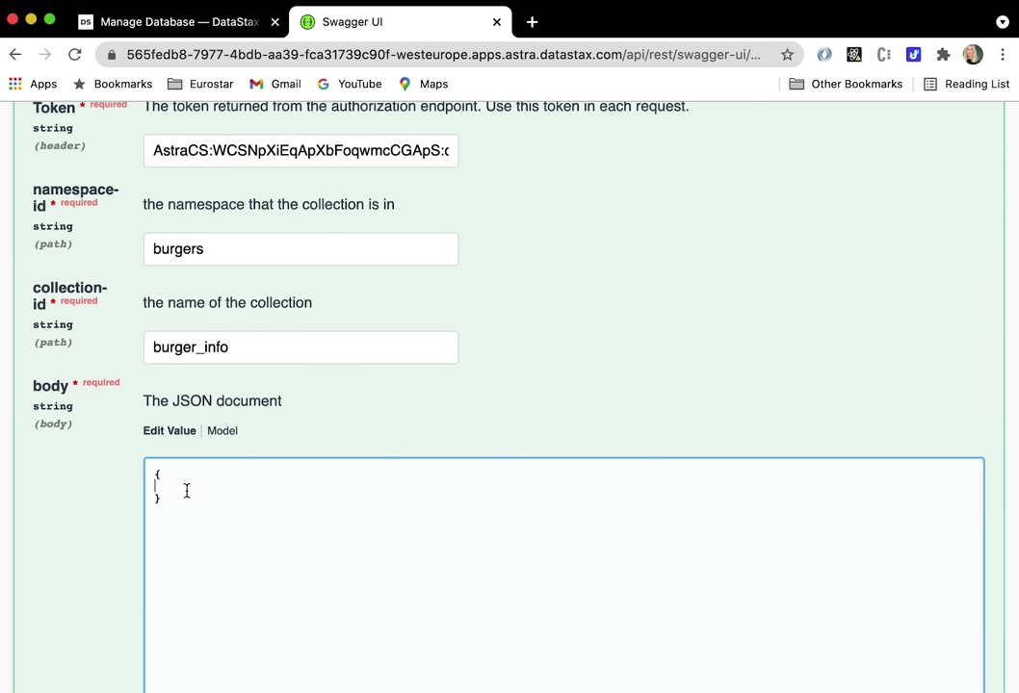
{"action": "type", "text": "\"name:\": \"Bobs Burgers"}
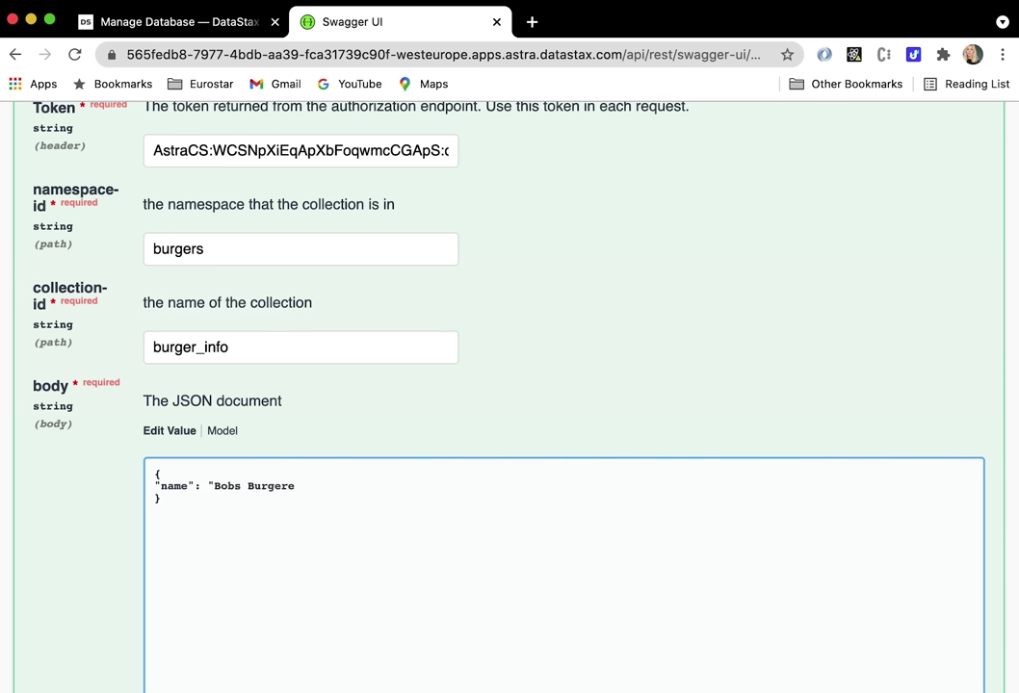
{"action": "type", "text": "\","}
{"action": "key", "text": "Return"}
{"action": "left_click_drag", "start_coordinate": [301, 487], "coordinate": [172, 487]}
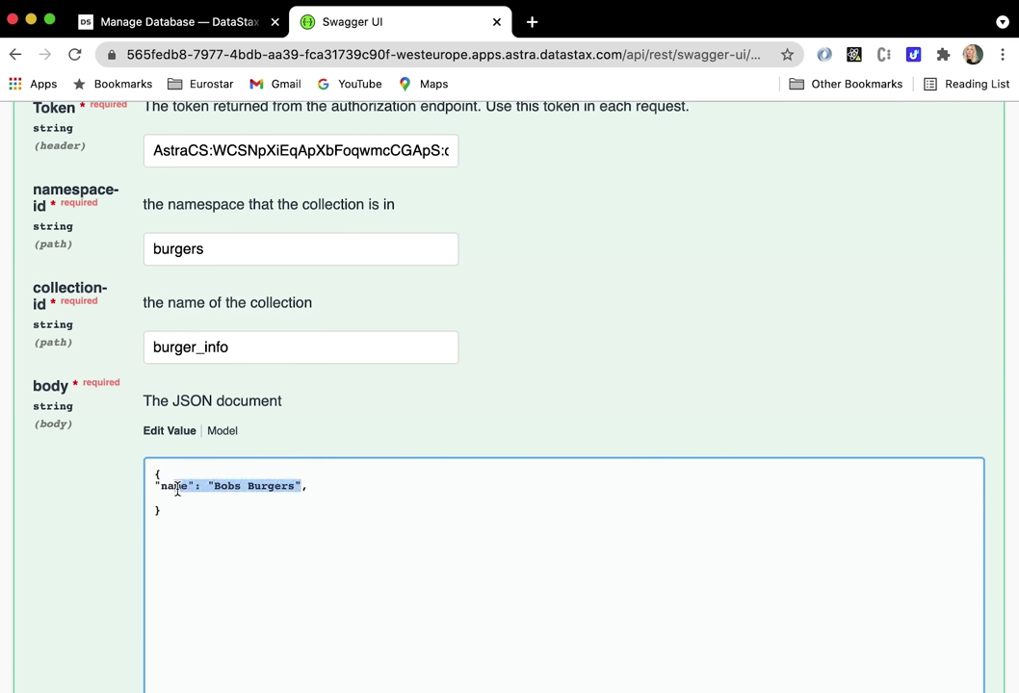
{"action": "left_click", "coordinate": [233, 510]}
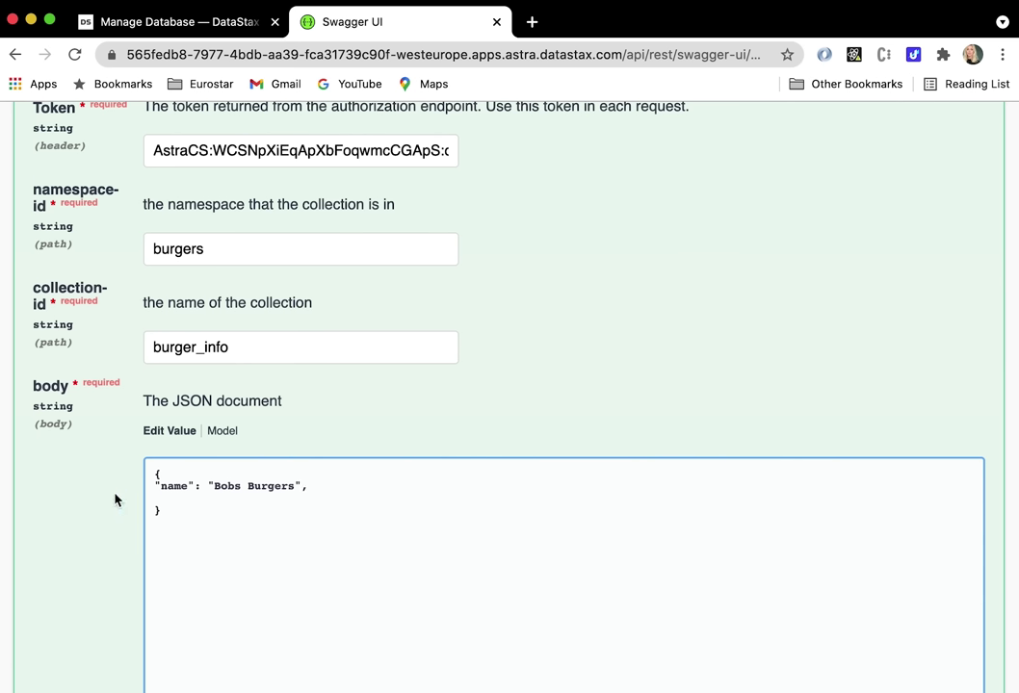
{"action": "left_click", "coordinate": [202, 501]}
{"action": "type", "text": ": \"Bobs Burgers\", \"description\": \""}
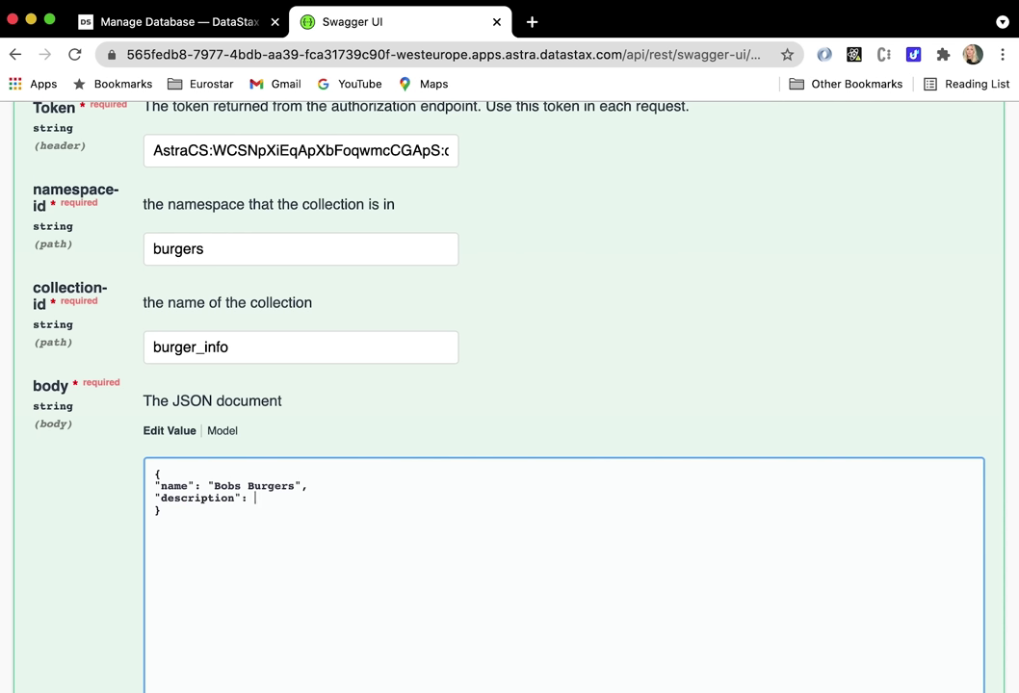
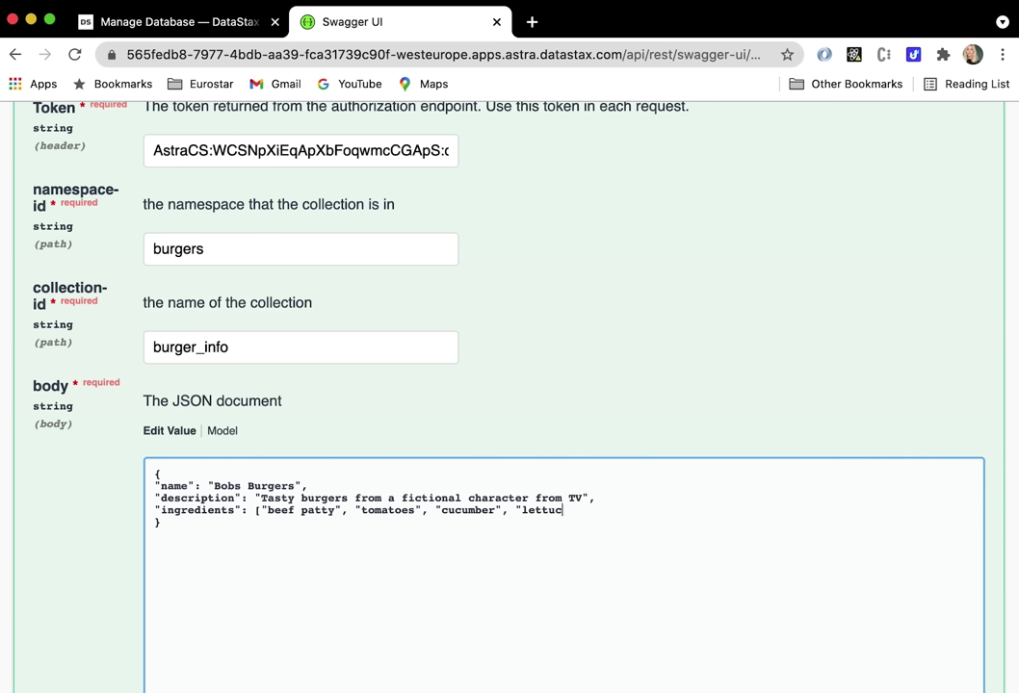
- Finish the ingredients array with lettuce and cheese, then highlight the description and ingredients entries
{"action": "type", "text": ", :"}
{"action": "type", "text": "chesse\""}
{"action": "key", "text": "BackSpace"}
{"action": "key", "text": "BackSpace"}
- Add a "visited": true entry after the ingredients array, fixing the misspelled key
{"action": "key", "text": "BackSpace"}
{"action": "key", "text": "BackSpace"}
{"action": "type", "text": "ese\"]"}
{"action": "left_click_drag", "start_coordinate": [603, 498], "coordinate": [221, 498]}
{"action": "left_click", "coordinate": [665, 512]}
{"action": "left_click", "coordinate": [249, 510], "text": "shift"}
{"action": "left_click", "coordinate": [693, 511]}
{"action": "type", "text": ","}
{"action": "key", "text": "Return"}
{"action": "type", "text": "\"veg"}
{"action": "key", "text": "BackSpace"}
{"action": "key", "text": "BackSpace"}
{"action": "key", "text": "BackSpace"}
{"action": "type", "text": "visted\""}
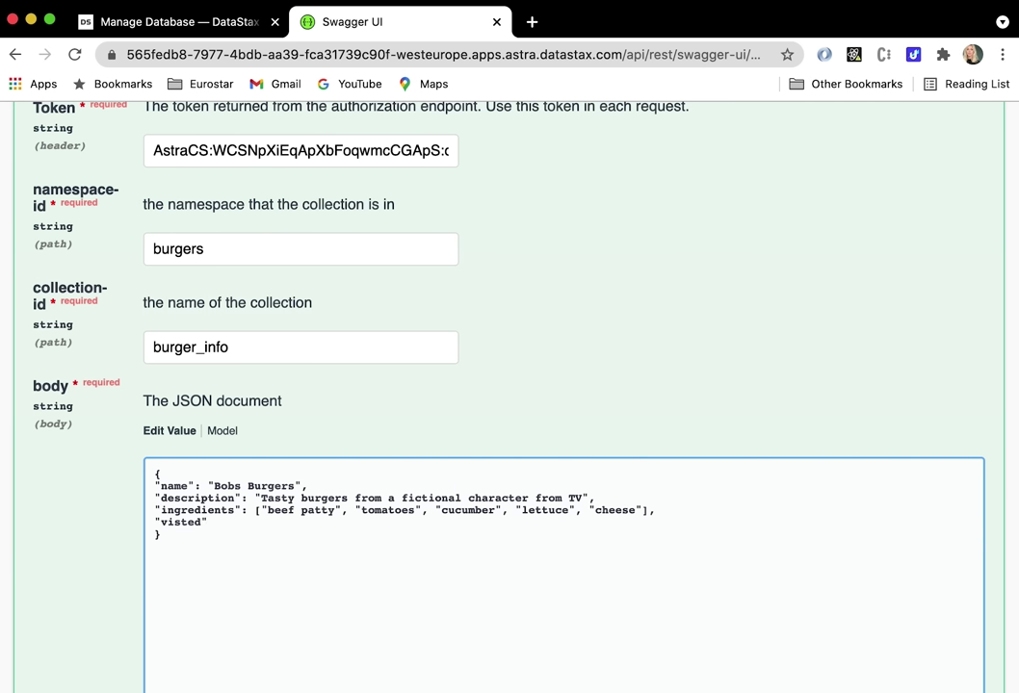
{"action": "type", "text": ": true,"}
{"action": "key", "text": "Return"}
{"action": "left_click", "coordinate": [178, 523]}
{"action": "type", "text": "i"}
{"action": "key", "text": "Down"}
- Add an empty "location" object with its closing brace on its own line
{"action": "type", "text": "\"locatio"}
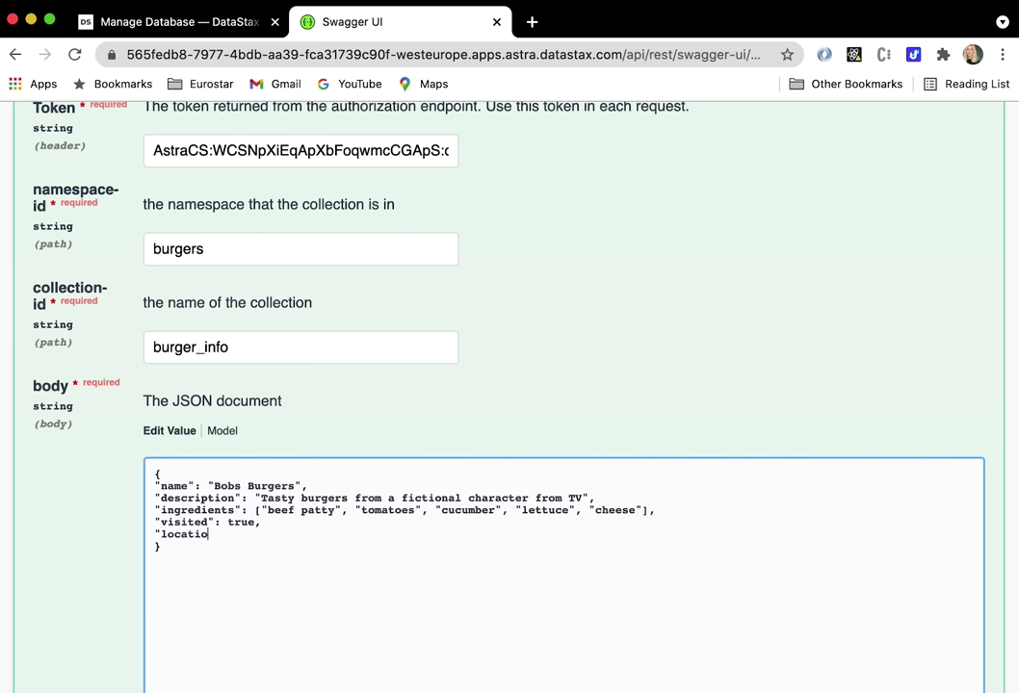
{"action": "type", "text": "n\": "}
{"action": "type", "text": "{"}
{"action": "type", "text": " }"}
{"action": "left_click", "coordinate": [247, 535]}
{"action": "key", "text": "BackSpace"}
{"action": "key", "text": "Return"}
{"action": "left_click", "coordinate": [278, 541]}
{"action": "key", "text": "Return"}
{"action": "type", "text": "\"address\": \""}
{"action": "type", "text": "45 lavender"}
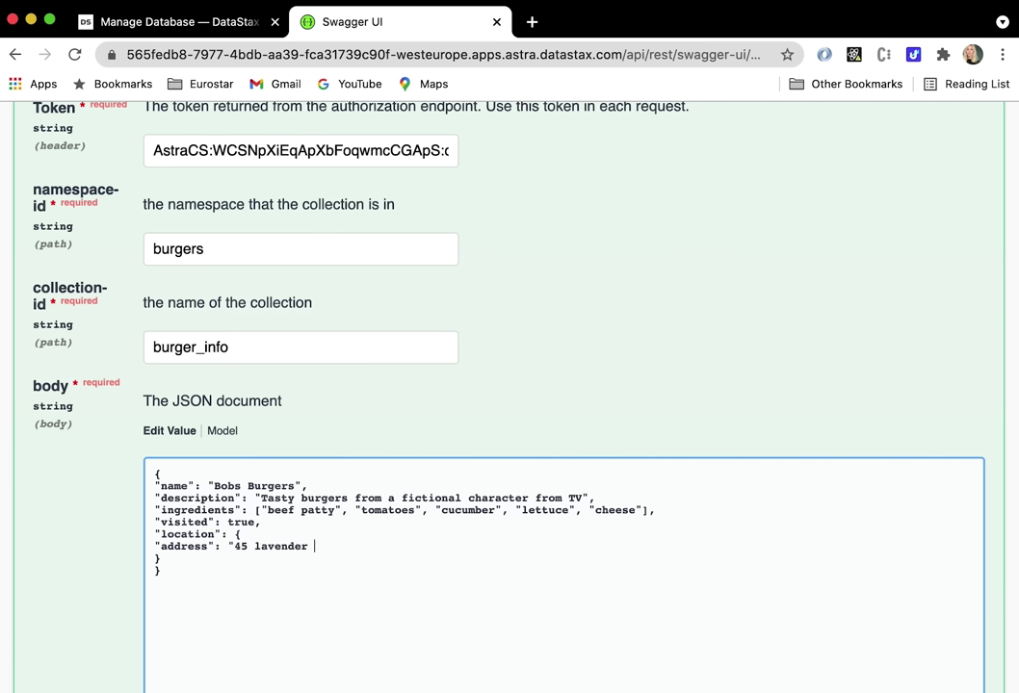
{"action": "type", "text": " dir"}
{"action": "key", "text": "BackSpace"}
{"action": "key", "text": "BackSpace"}
{"action": "type", "text": "rive\","}
{"action": "key", "text": "Return"}
{"action": "type", "text": "\"pos"}
{"action": "key", "text": "BackSpace"}
{"action": "type", "text": "zipcode: 34521"}
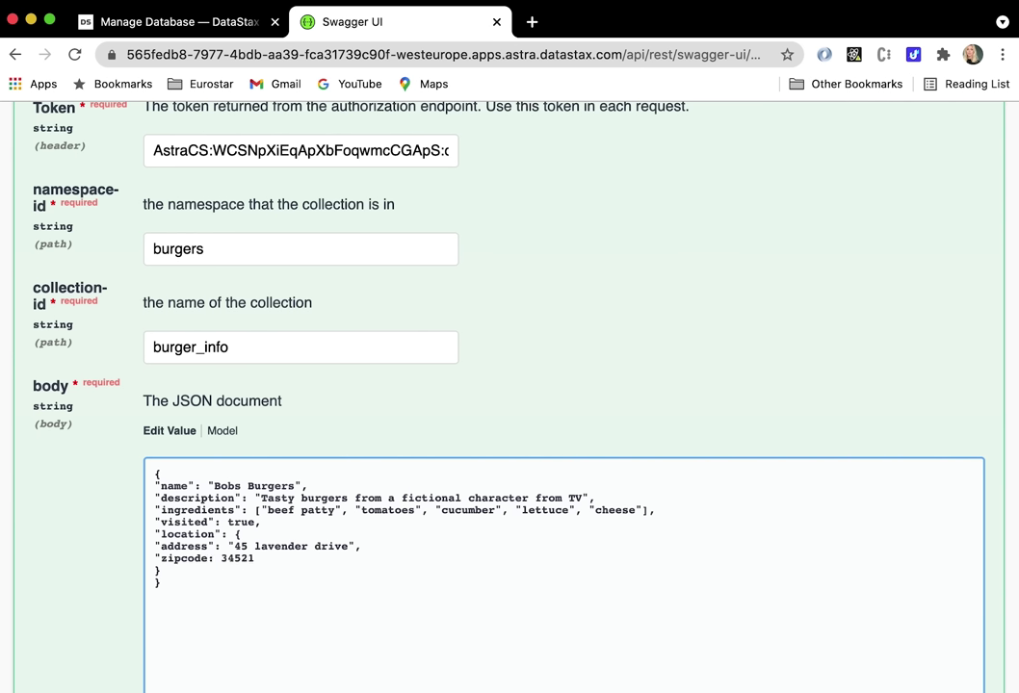
{"action": "type", "text": ","}
{"action": "key", "text": "Return"}
{"action": "type", "text": "\"web\": \"www.bobsburgers."}
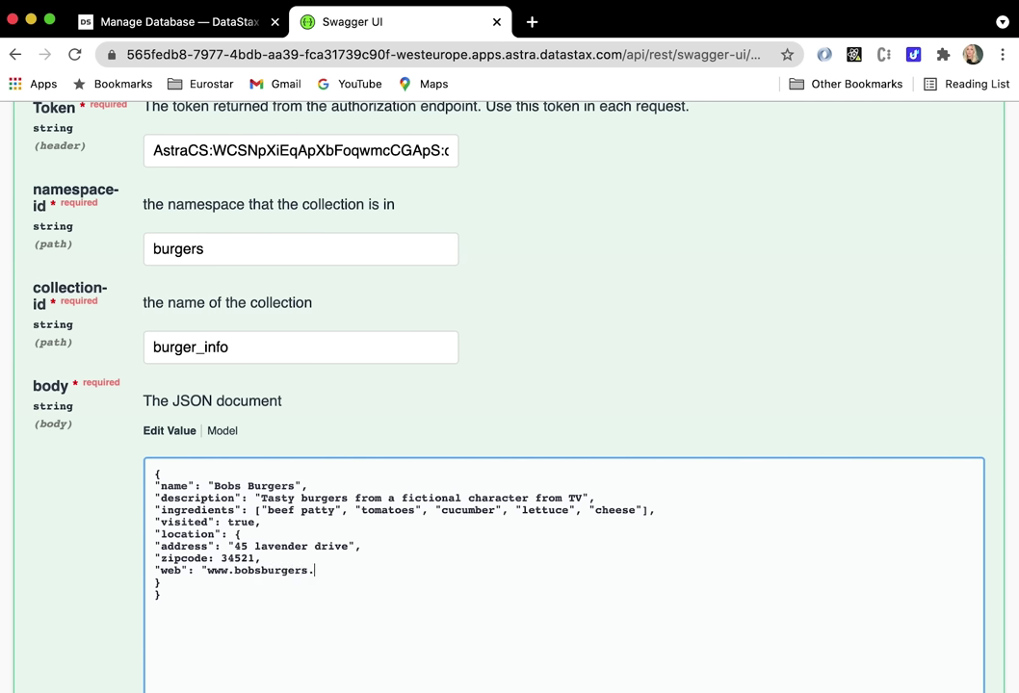
{"action": "type", "text": "com"}
- Review the name, description, ingredients, visited and location values, adding the zipcode key's missing quote
{"action": "left_click_drag", "start_coordinate": [297, 486], "coordinate": [214, 487]}
{"action": "left_click_drag", "start_coordinate": [597, 497], "coordinate": [249, 498]}
{"action": "left_click_drag", "start_coordinate": [655, 510], "coordinate": [243, 510]}
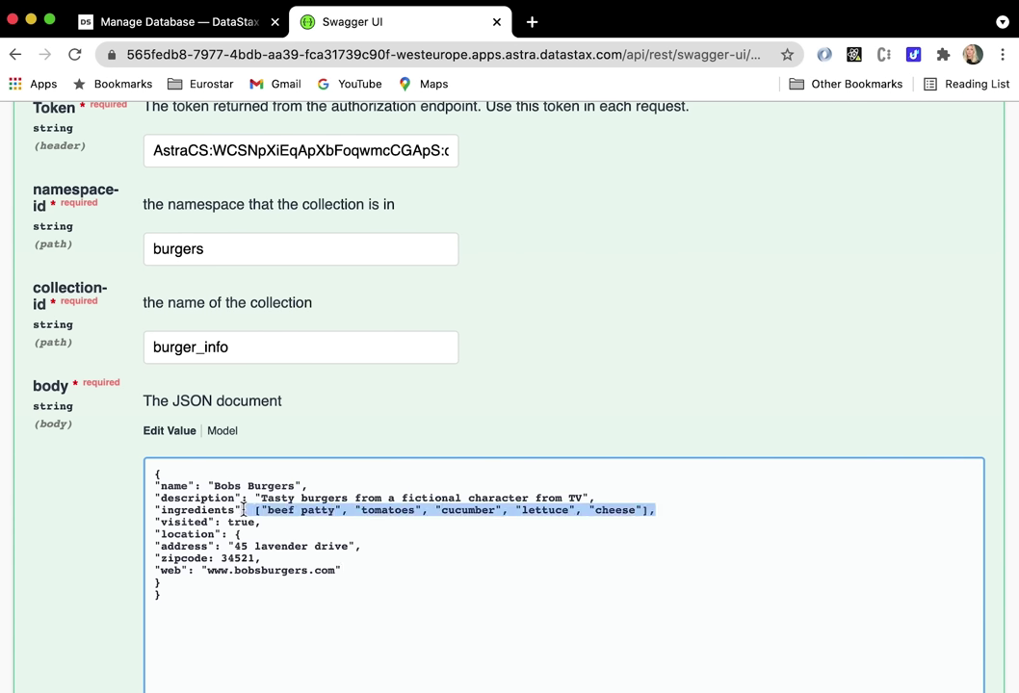
{"action": "double_click", "coordinate": [255, 522]}
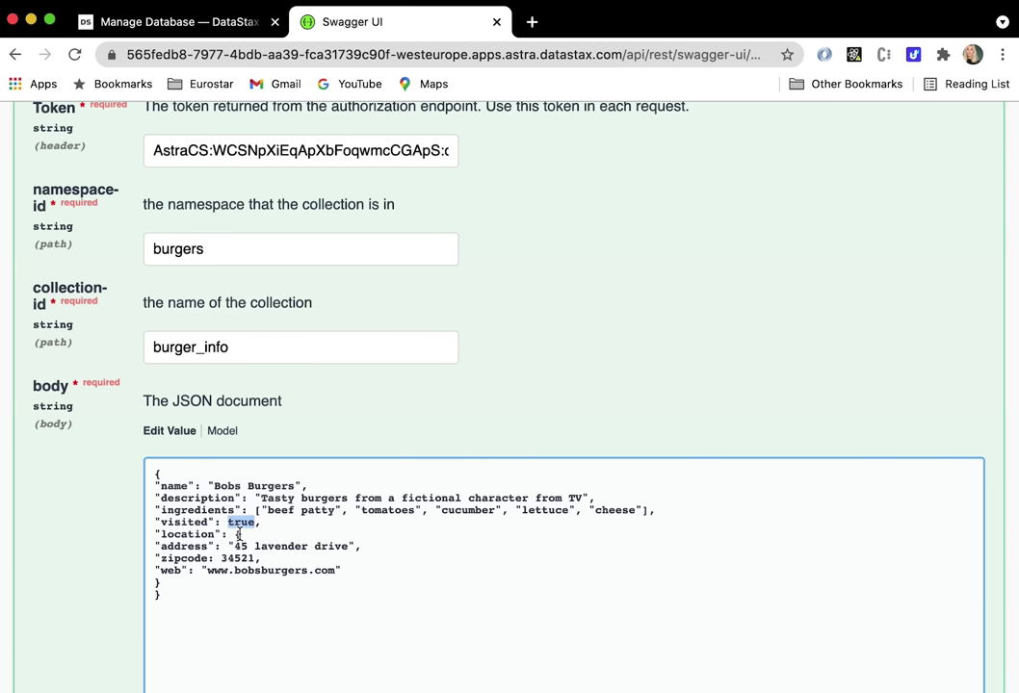
{"action": "left_click_drag", "start_coordinate": [239, 534], "coordinate": [168, 590]}
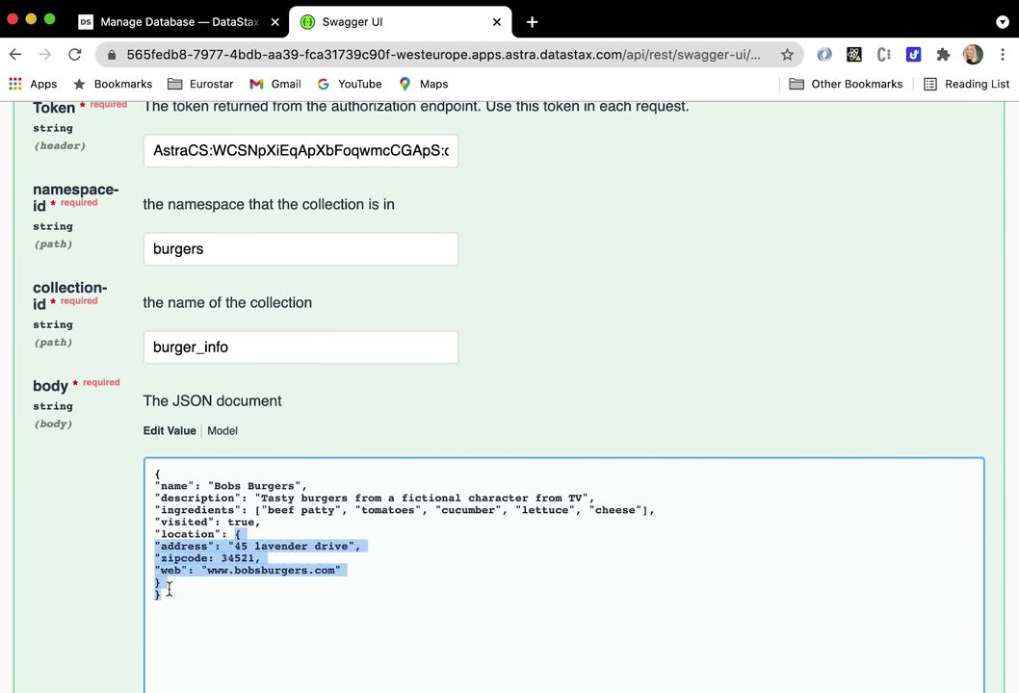
{"action": "left_click", "coordinate": [381, 547]}
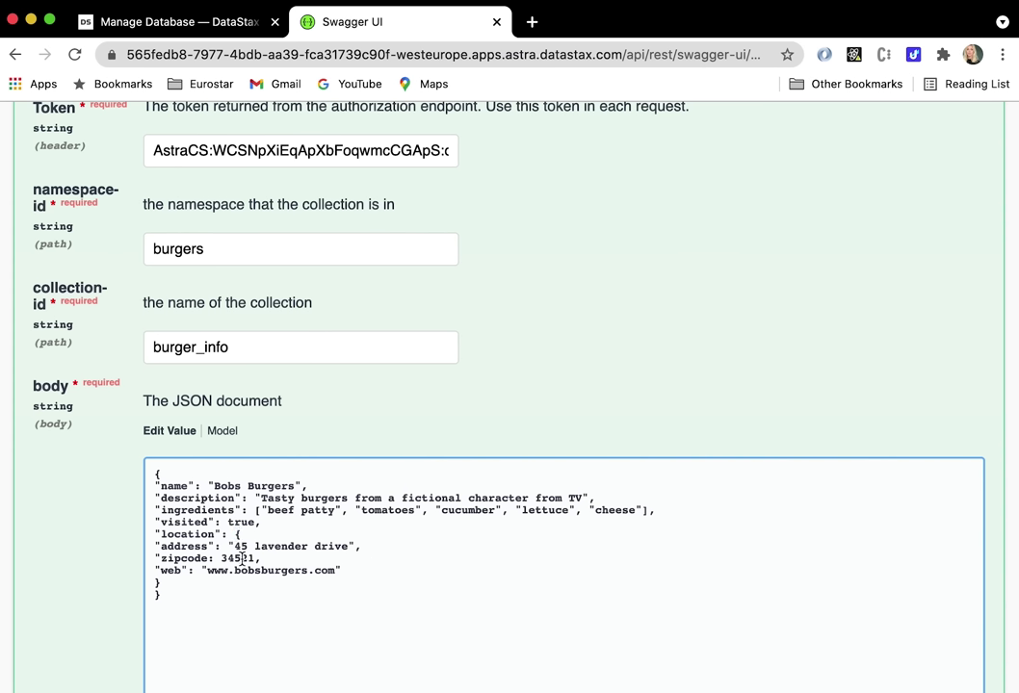
{"action": "left_click", "coordinate": [212, 558]}
{"action": "type", "text": "\""}
{"action": "left_click_drag", "start_coordinate": [357, 573], "coordinate": [190, 575]}
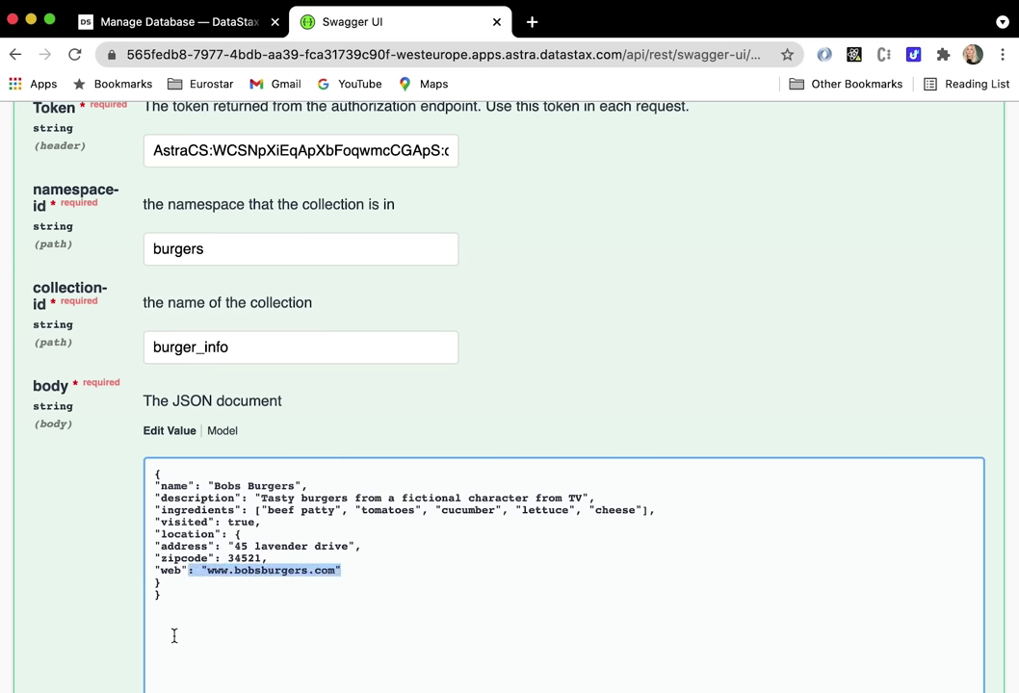
{"action": "left_click", "coordinate": [181, 619]}
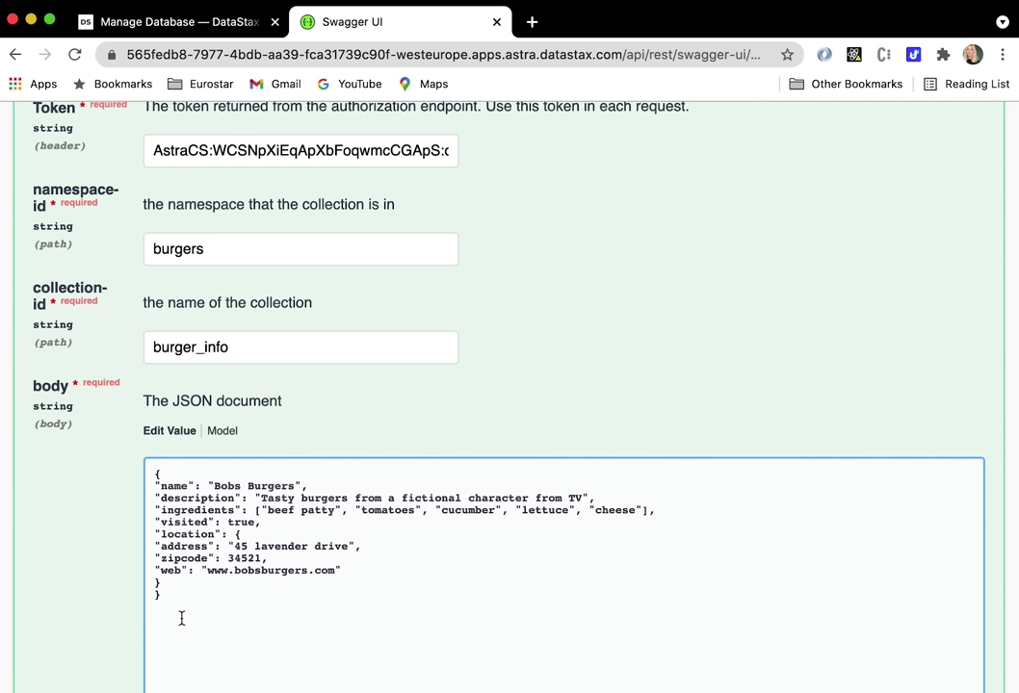
- Insert "id": 340 as the first key of the Bobs Burgers document
{"action": "scroll", "coordinate": [181, 618], "scroll_direction": "down", "scroll_amount": 2}
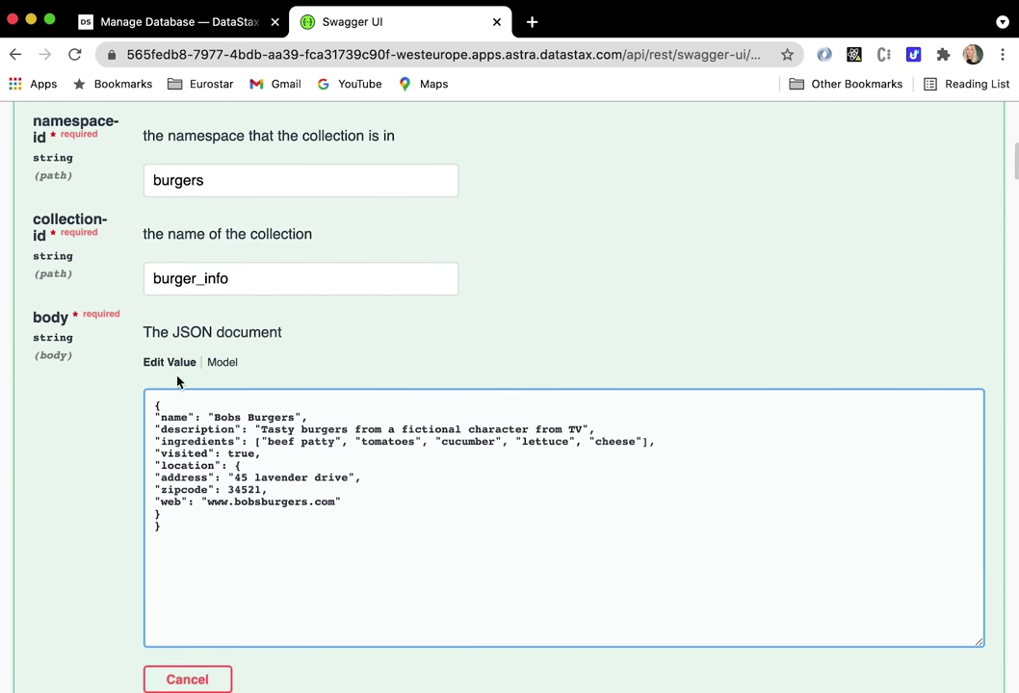
{"action": "left_click", "coordinate": [181, 409]}
{"action": "key", "text": "Return"}
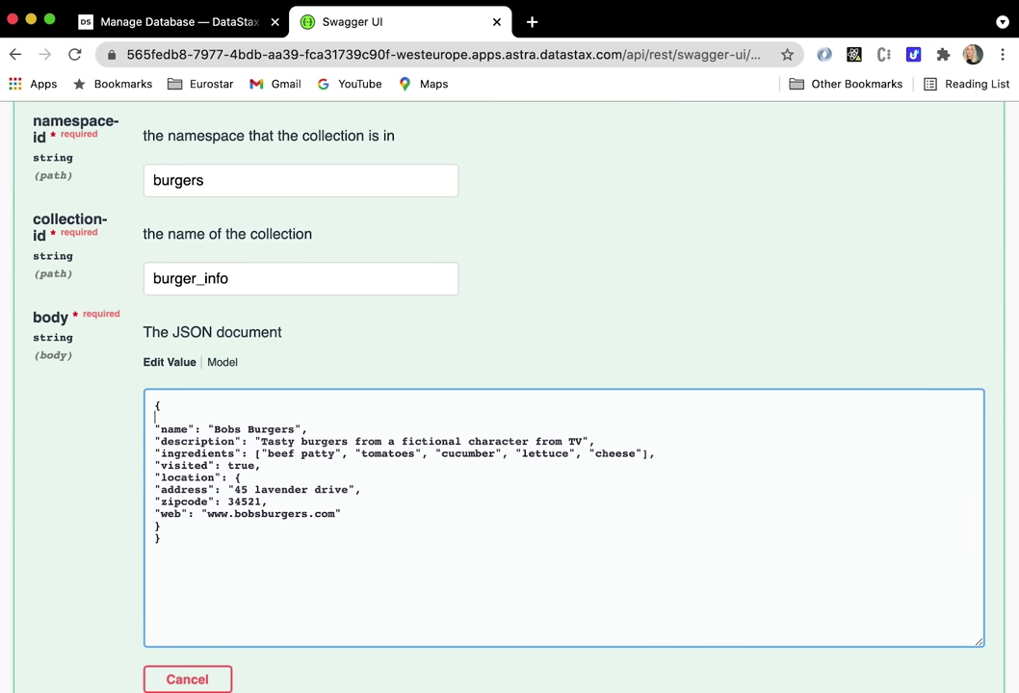
{"action": "type", "text": "\"id:"}
{"action": "type", "text": "\" \""}
{"action": "type", "text": ": "}
{"action": "type", "text": "340"}
{"action": "type", "text": ","}
- Execute the POST request and check the returned 201 documentId
{"action": "scroll", "coordinate": [287, 471], "scroll_direction": "down", "scroll_amount": 1}
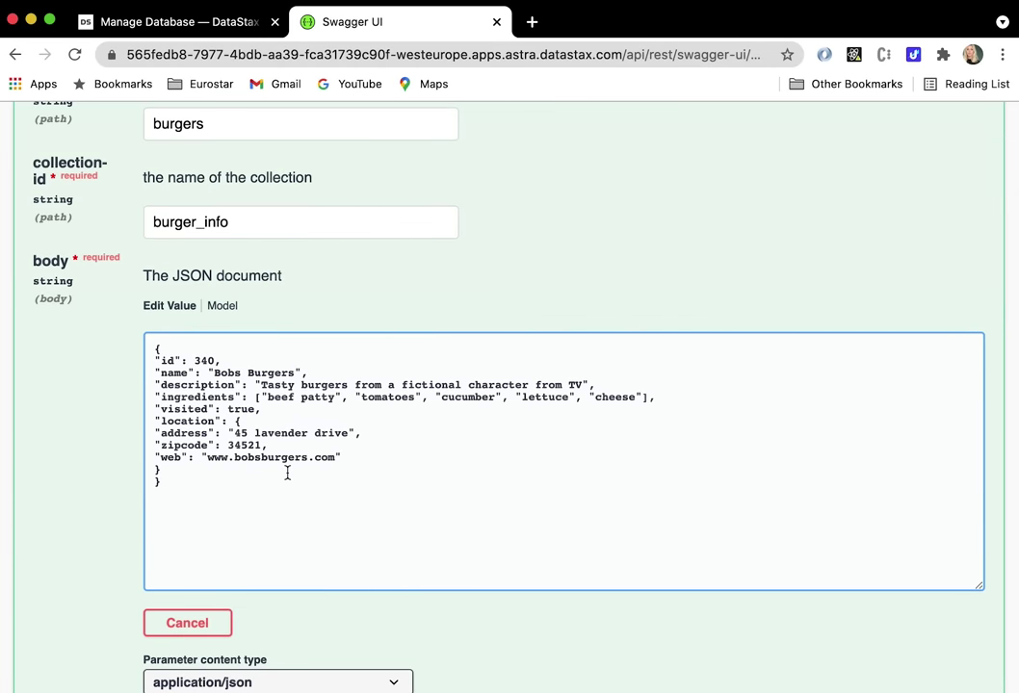
{"action": "scroll", "coordinate": [287, 472], "scroll_direction": "down", "scroll_amount": 3}
{"action": "scroll", "coordinate": [391, 523], "scroll_direction": "down", "scroll_amount": 4}
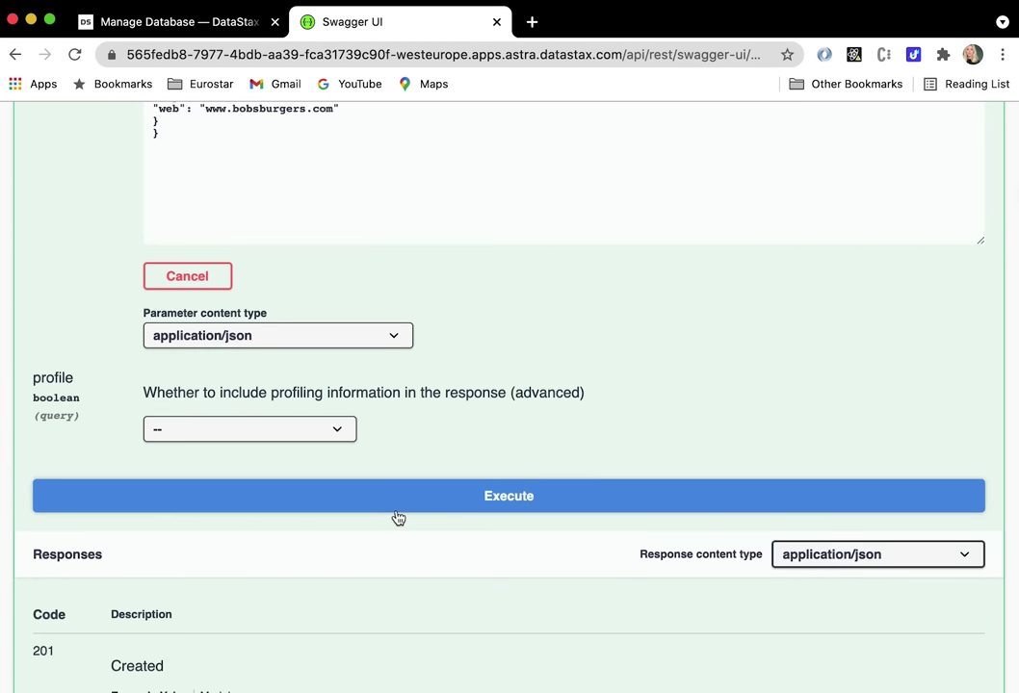
{"action": "left_click", "coordinate": [396, 510]}
{"action": "scroll", "coordinate": [441, 403], "scroll_direction": "down", "scroll_amount": 4}
{"action": "scroll", "coordinate": [445, 406], "scroll_direction": "down", "scroll_amount": 2}
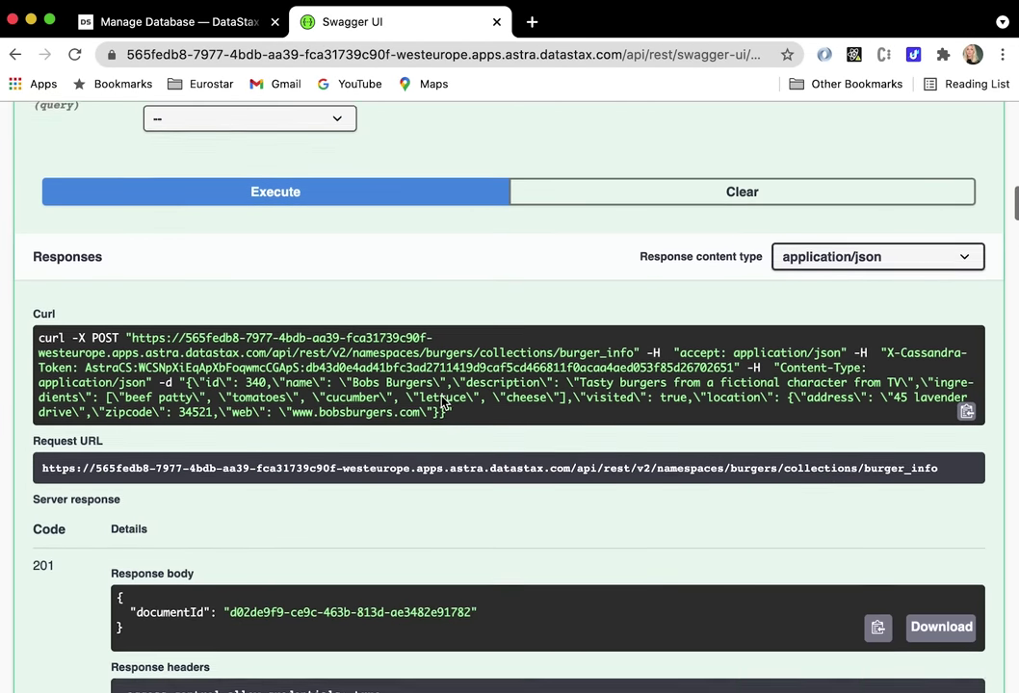
{"action": "scroll", "coordinate": [442, 404], "scroll_direction": "down", "scroll_amount": 2}
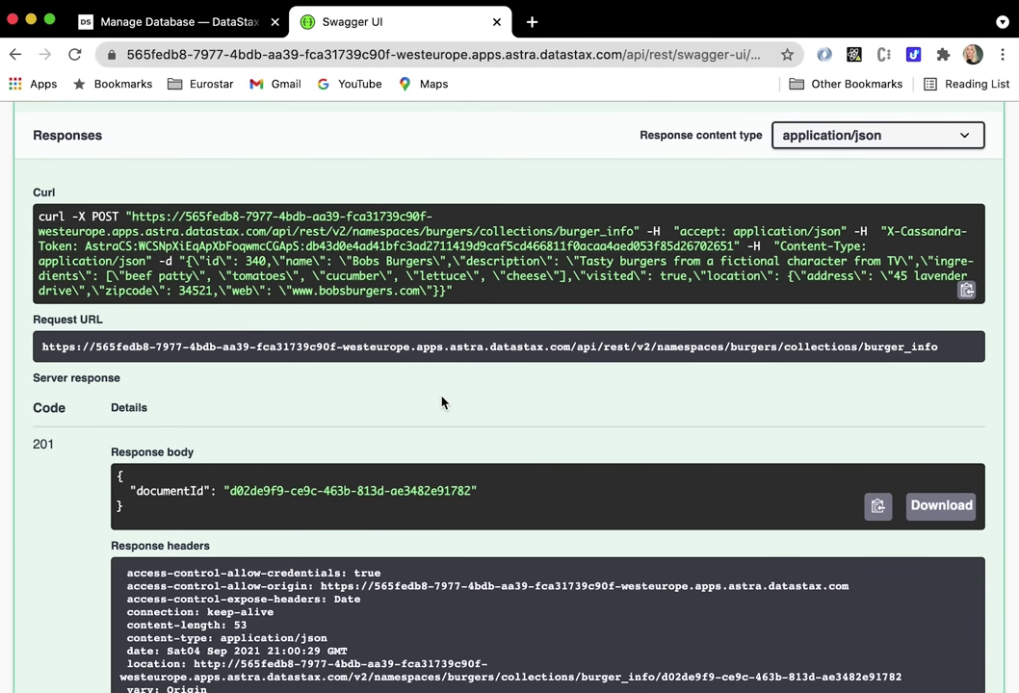
{"action": "left_click_drag", "start_coordinate": [472, 491], "coordinate": [228, 493]}
{"action": "scroll", "coordinate": [409, 250], "scroll_direction": "up", "scroll_amount": 15}
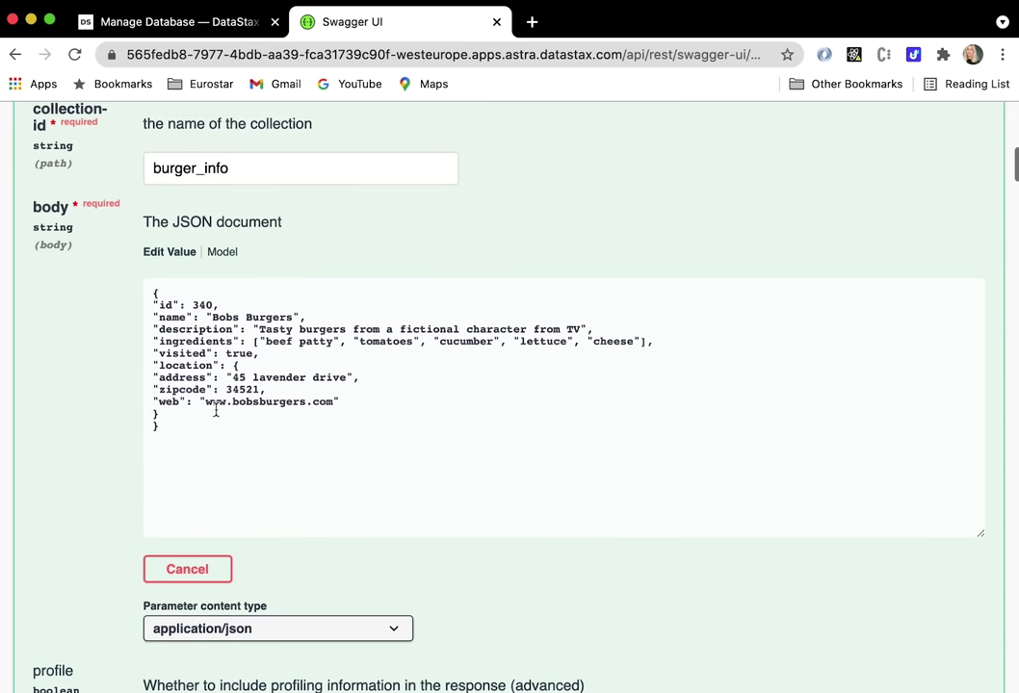
- Change the id to 341, name to Matildas and Mathews, description to Manhattan Burger Joint
{"action": "left_click_drag", "start_coordinate": [212, 451], "coordinate": [128, 287]}
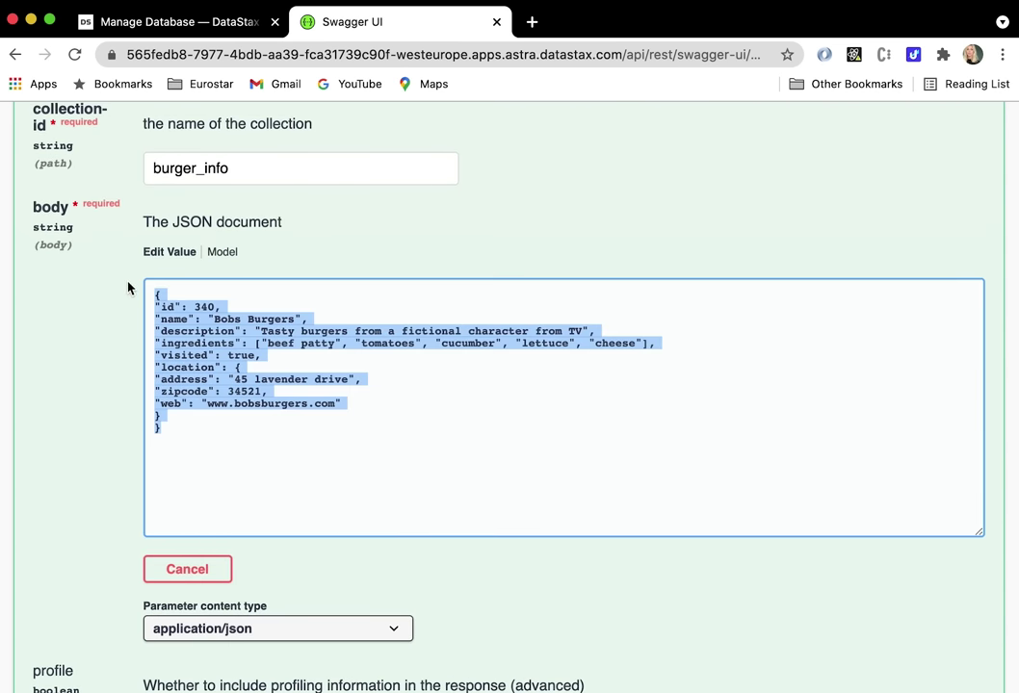
{"action": "scroll", "coordinate": [128, 287], "scroll_direction": "up", "scroll_amount": 3}
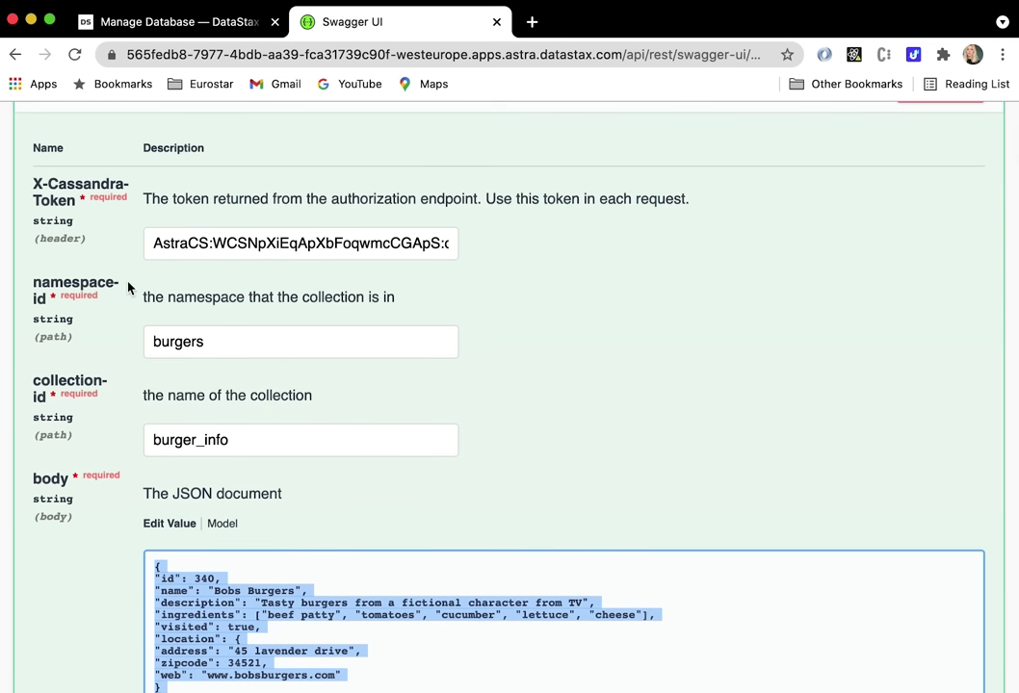
{"action": "scroll", "coordinate": [128, 287], "scroll_direction": "down", "scroll_amount": 2}
{"action": "scroll", "coordinate": [128, 287], "scroll_direction": "down", "scroll_amount": 1}
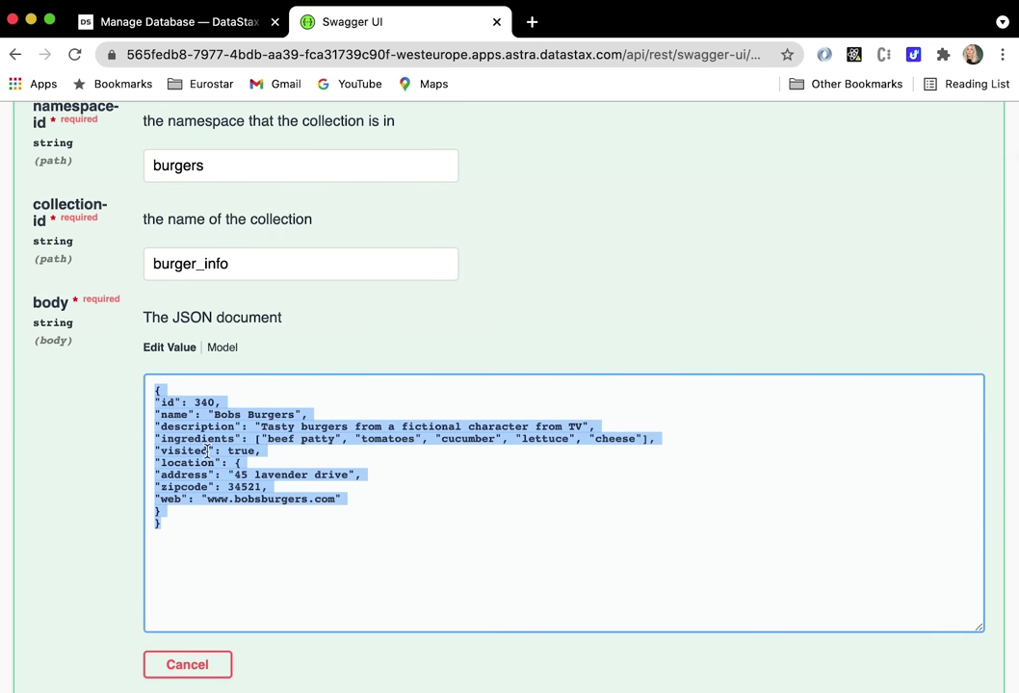
{"action": "left_click", "coordinate": [216, 404]}
{"action": "key", "text": "BackSpace"}
{"action": "type", "text": "1"}
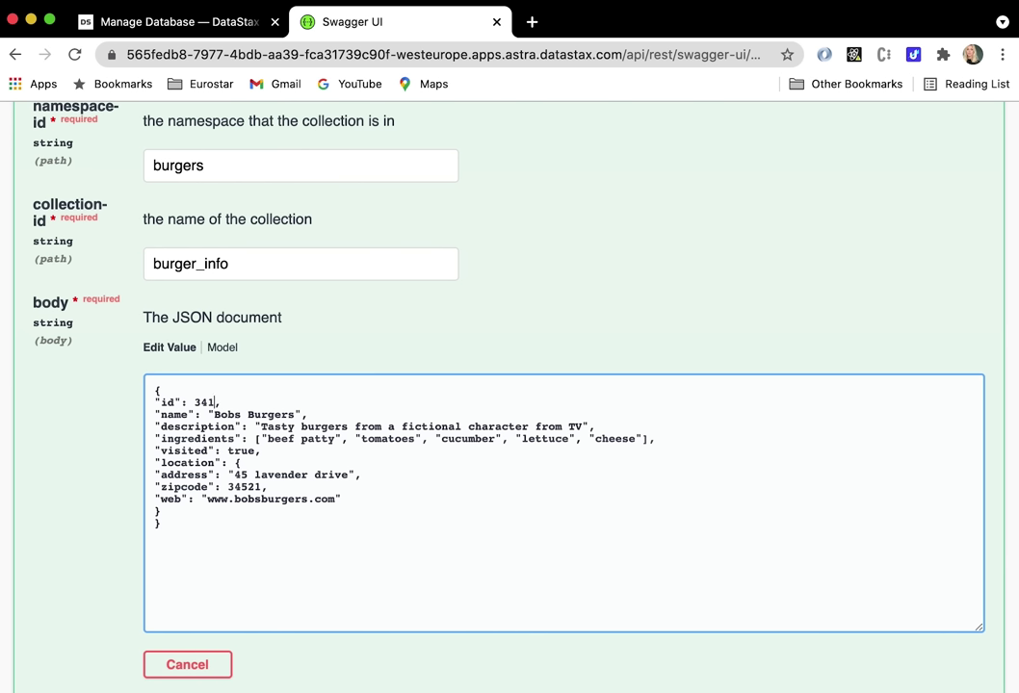
{"action": "left_click_drag", "start_coordinate": [294, 415], "coordinate": [213, 418]}
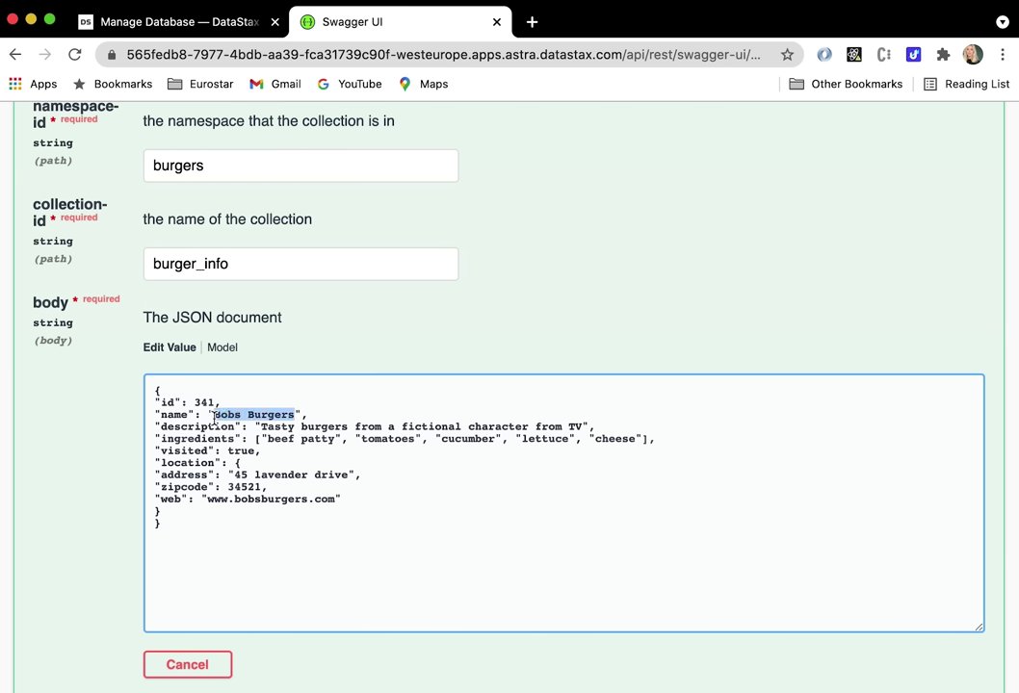
{"action": "type", "text": "Matila"}
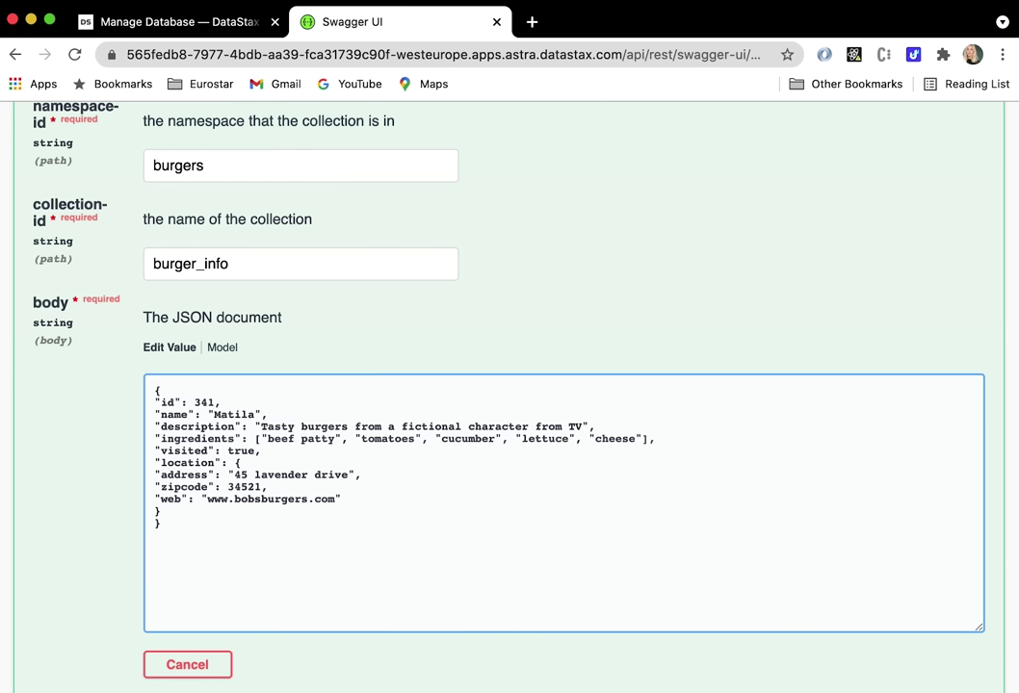
{"action": "key", "text": "BackSpace"}
{"action": "type", "text": "da"}
{"action": "type", "text": "s and M"}
{"action": "type", "text": "athews"}
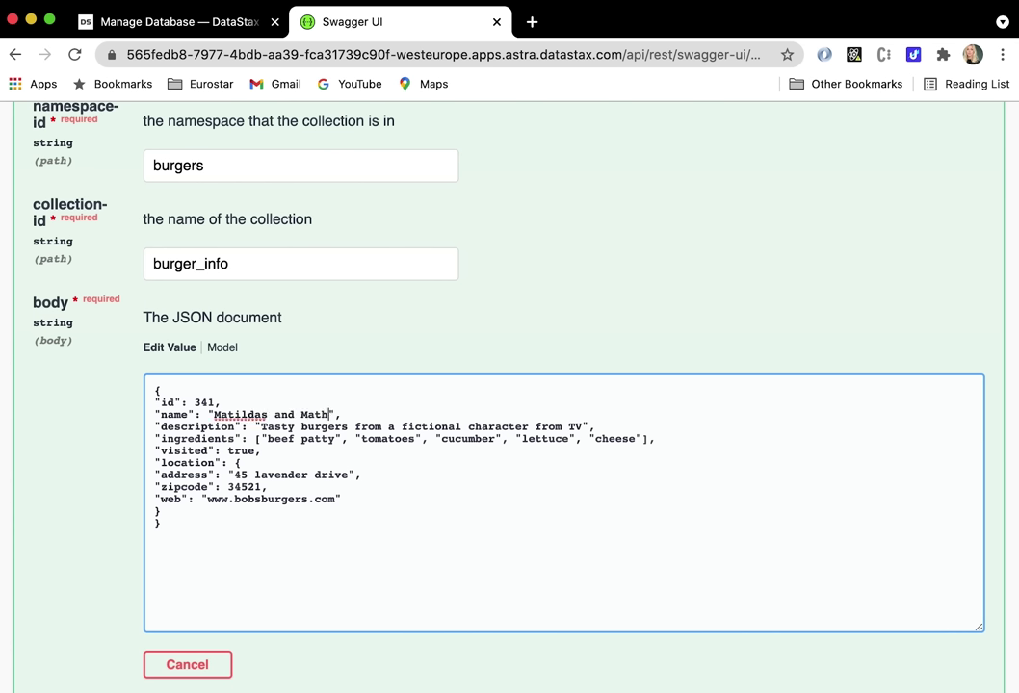
{"action": "left_click_drag", "start_coordinate": [260, 427], "coordinate": [589, 427]}
{"action": "type", "text": "Man"}
{"action": "type", "text": "hattan B"}
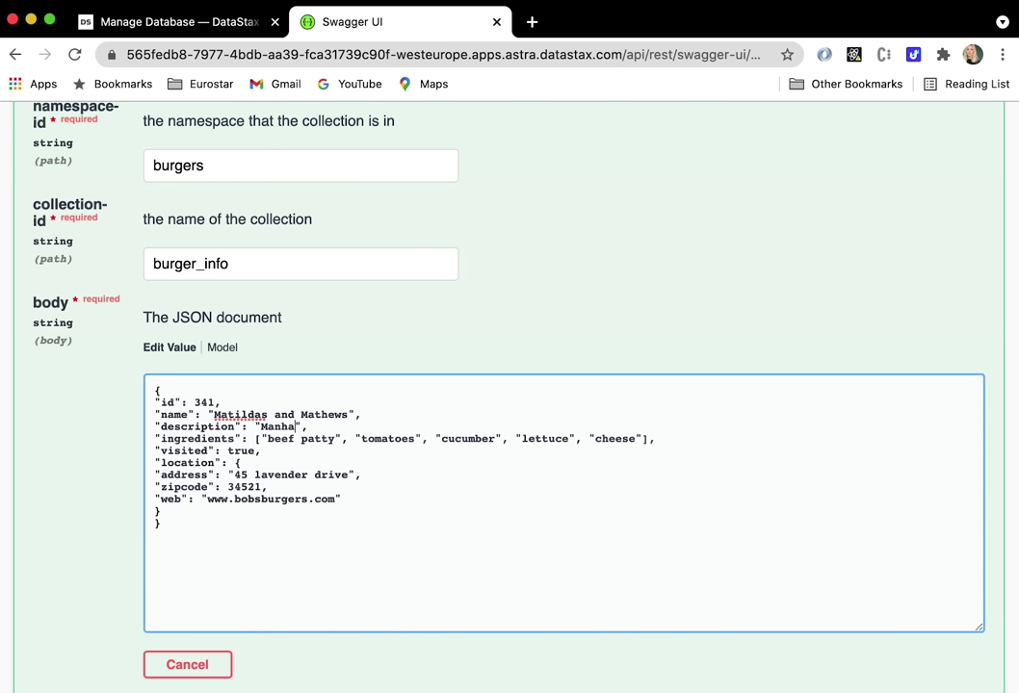
{"action": "type", "text": "urger Join"}
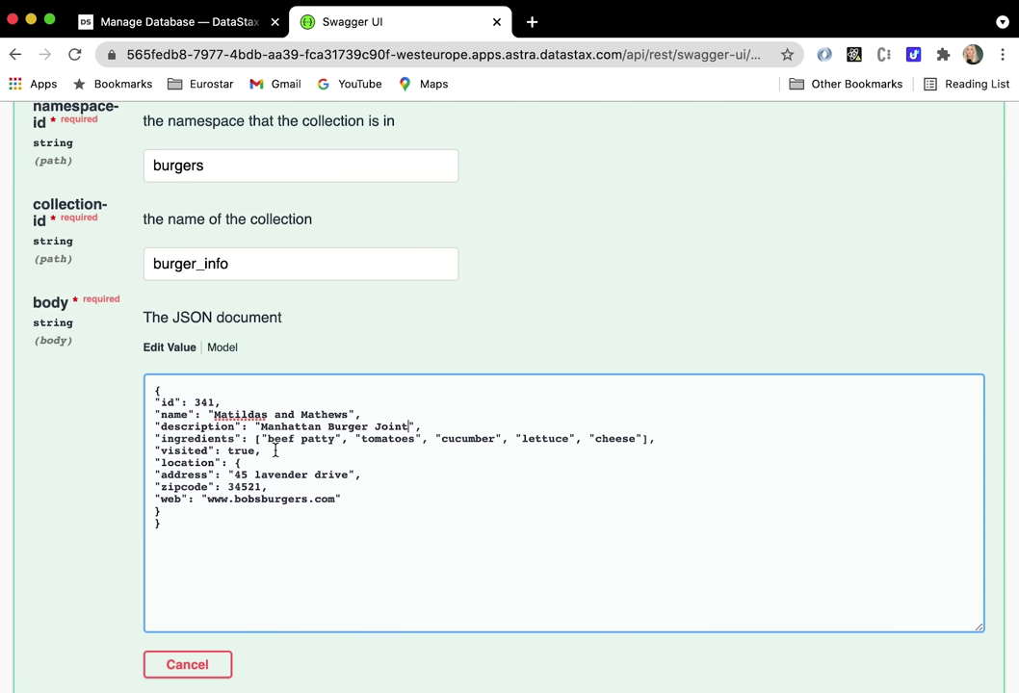
- Swap ingredients to tofu, pickles and brie, and set visited to false
{"action": "left_click_drag", "start_coordinate": [296, 439], "coordinate": [268, 439]}
{"action": "type", "text": "tofu"}
{"action": "left_click_drag", "start_coordinate": [494, 438], "coordinate": [442, 439]}
{"action": "type", "text": "oicles"}
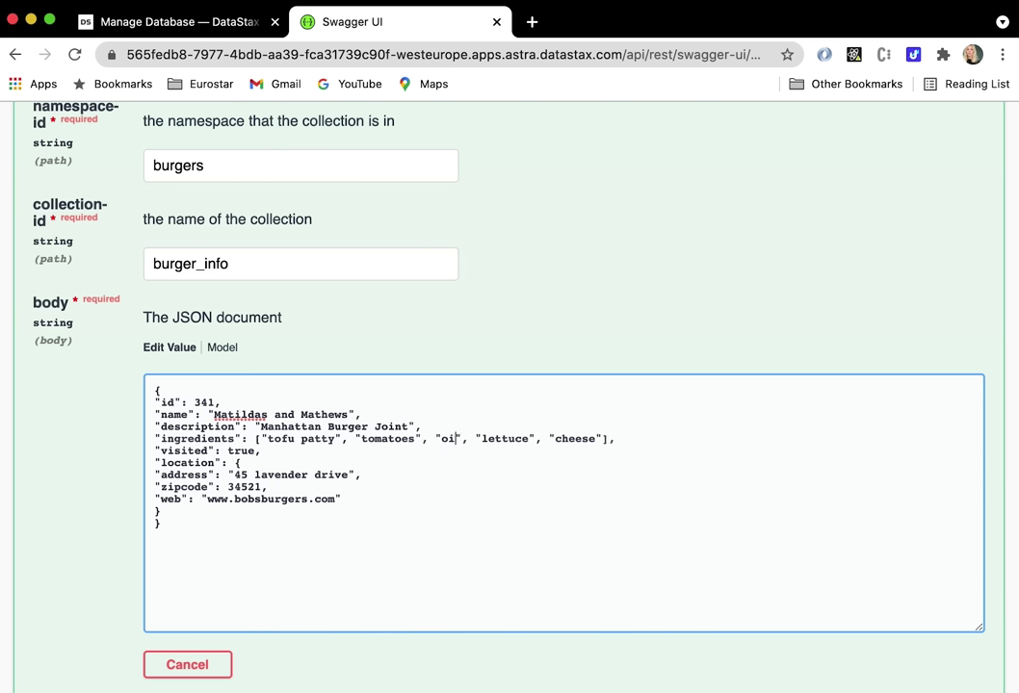
{"action": "key", "text": "BackSpace"}
{"action": "key", "text": "BackSpace"}
{"action": "key", "text": "BackSpace"}
{"action": "key", "text": "BackSpace"}
{"action": "key", "text": "BackSpace"}
{"action": "key", "text": "BackSpace"}
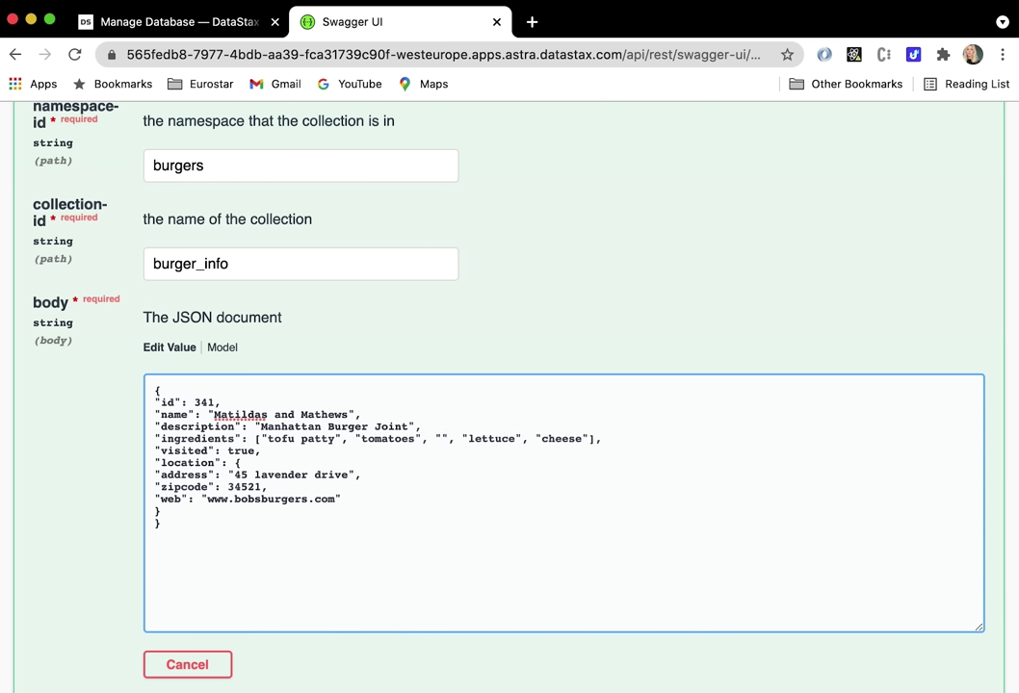
{"action": "type", "text": "pickles"}
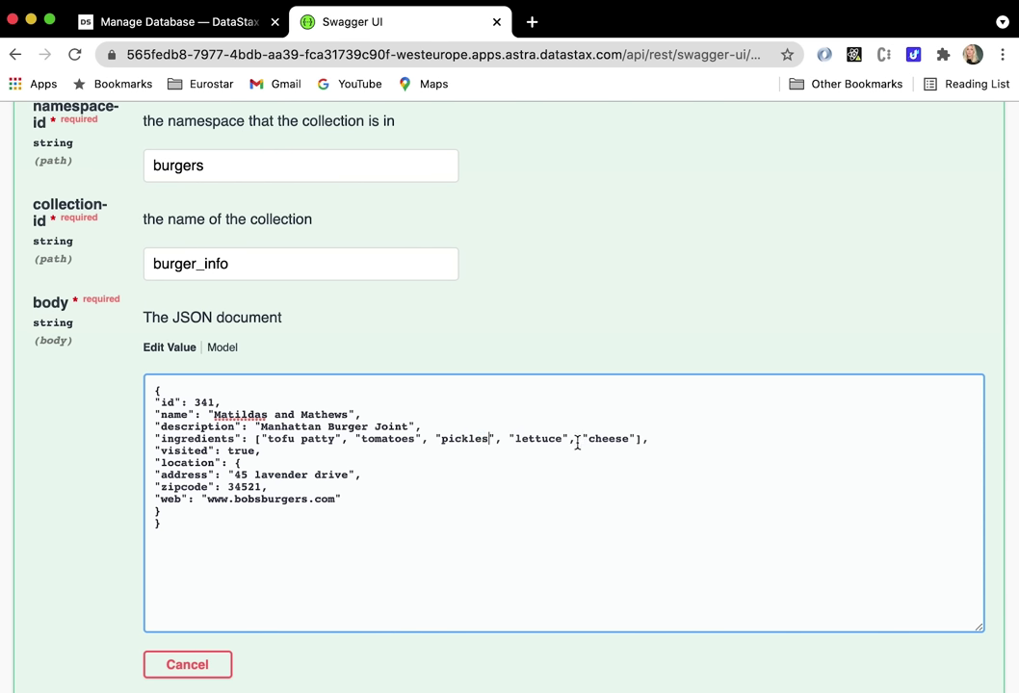
{"action": "left_click_drag", "start_coordinate": [629, 439], "coordinate": [590, 442]}
{"action": "type", "text": "bire"}
{"action": "key", "text": "BackSpace"}
{"action": "key", "text": "BackSpace"}
{"action": "key", "text": "BackSpace"}
{"action": "type", "text": "rie"}
{"action": "left_click_drag", "start_coordinate": [256, 452], "coordinate": [225, 452]}
{"action": "type", "text": "false"}
- Update the location with the new Avenue street address, zipcode 53922 and web domain mandmburgers
{"action": "left_click_drag", "start_coordinate": [347, 477], "coordinate": [236, 478]}
{"action": "type", "text": "22"}
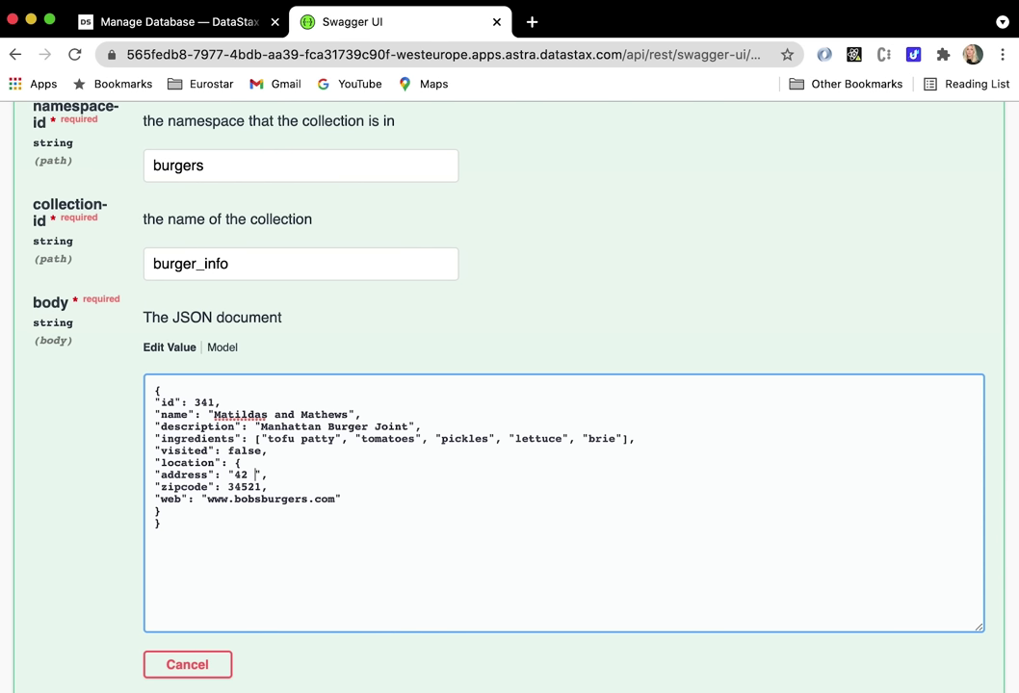
{"action": "type", "text": "enver Avenue"}
{"action": "left_click_drag", "start_coordinate": [264, 487], "coordinate": [229, 489]}
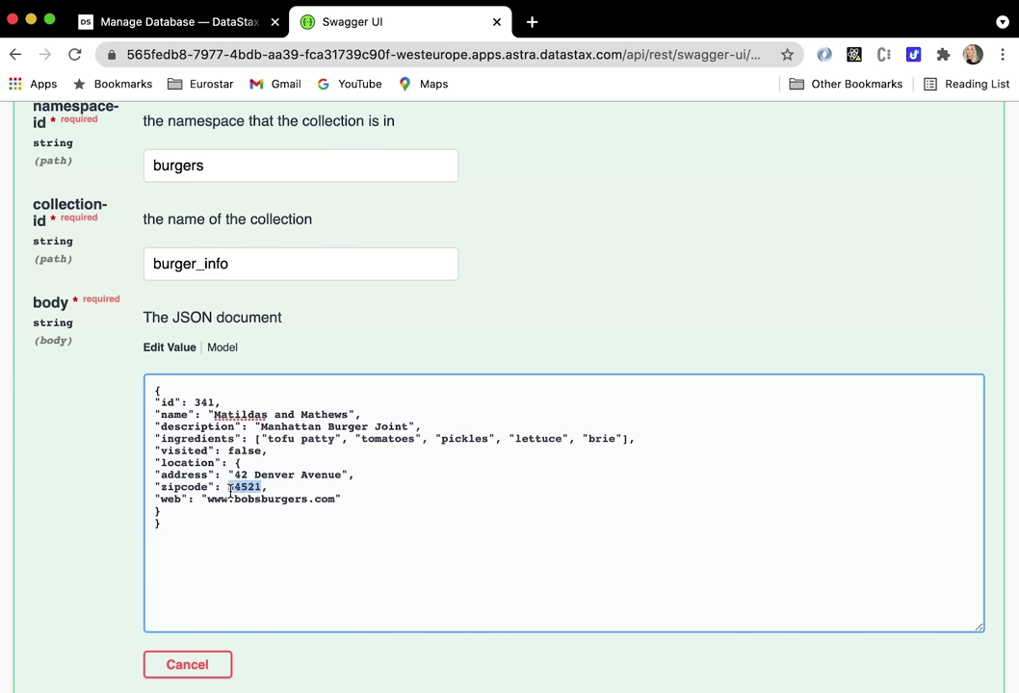
{"action": "type", "text": "53922,"}
{"action": "left_click_drag", "start_coordinate": [309, 499], "coordinate": [235, 502]}
{"action": "type", "text": "mandm"}
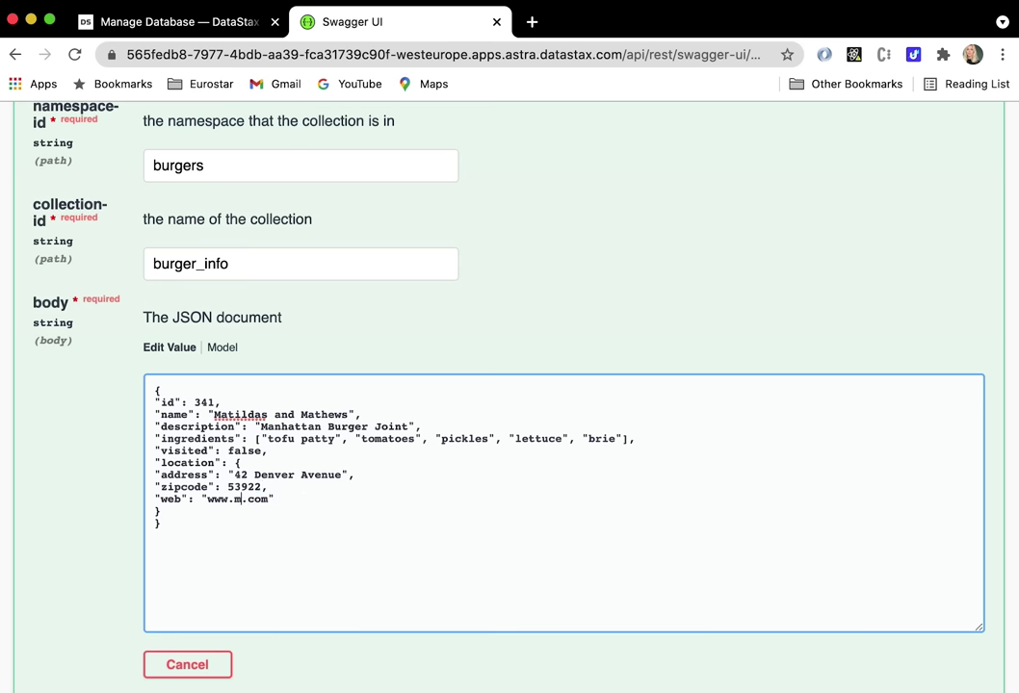
{"action": "type", "text": "burgers"}
- Execute the POST for the Matildas and Mathews document and check the 201 response
{"action": "scroll", "coordinate": [231, 566], "scroll_direction": "down", "scroll_amount": 3}
{"action": "scroll", "coordinate": [234, 569], "scroll_direction": "down", "scroll_amount": 5}
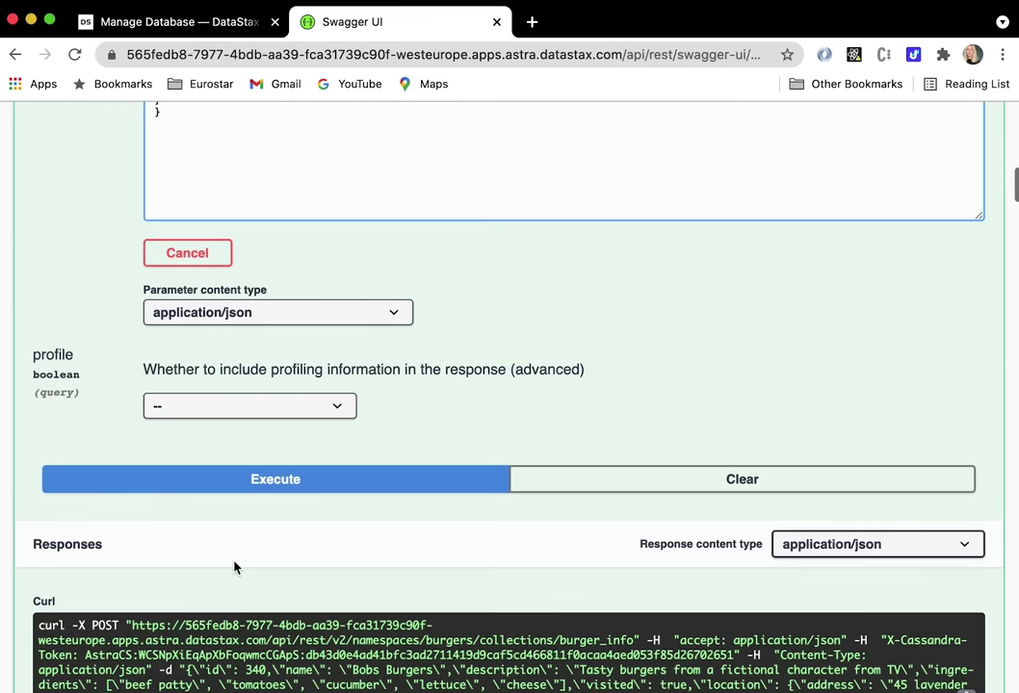
{"action": "left_click", "coordinate": [310, 490]}
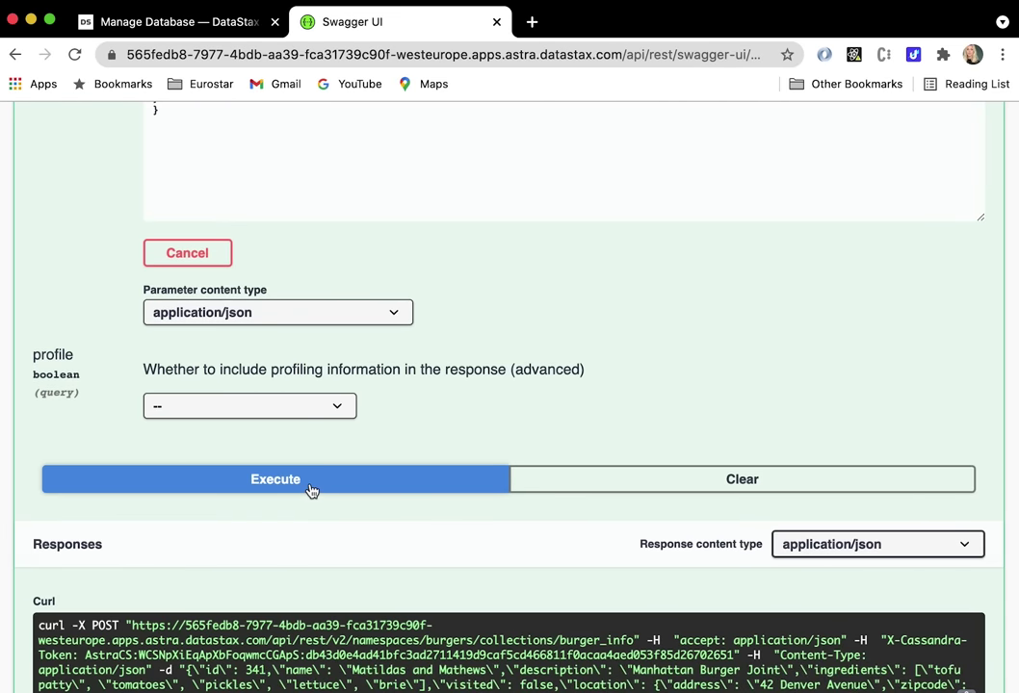
{"action": "scroll", "coordinate": [310, 490], "scroll_direction": "down", "scroll_amount": 3}
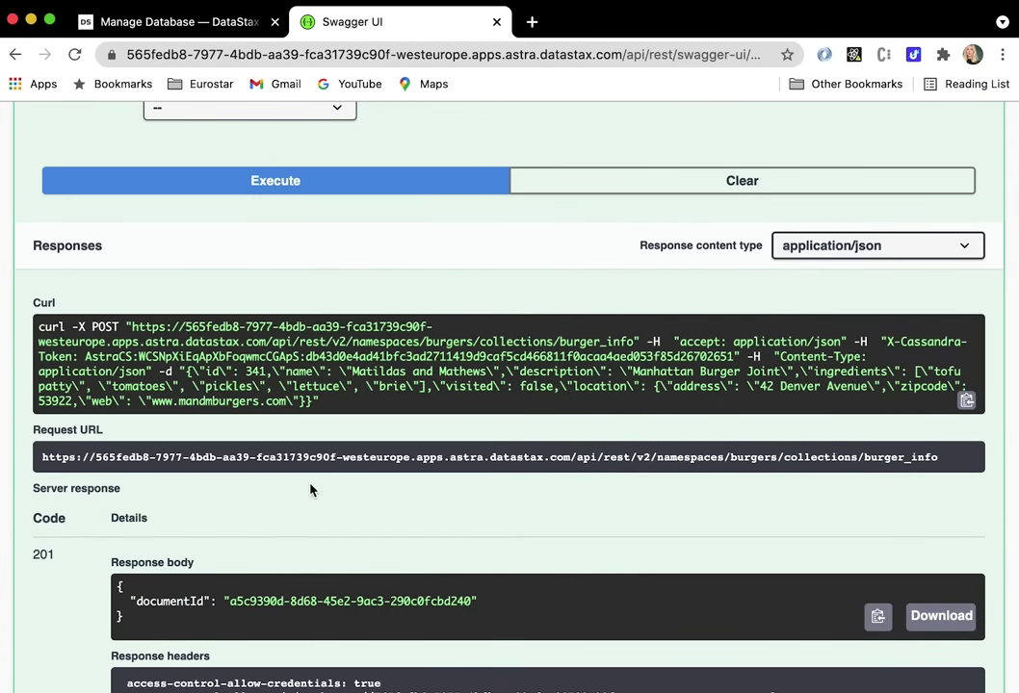
{"action": "scroll", "coordinate": [311, 490], "scroll_direction": "up", "scroll_amount": 10}
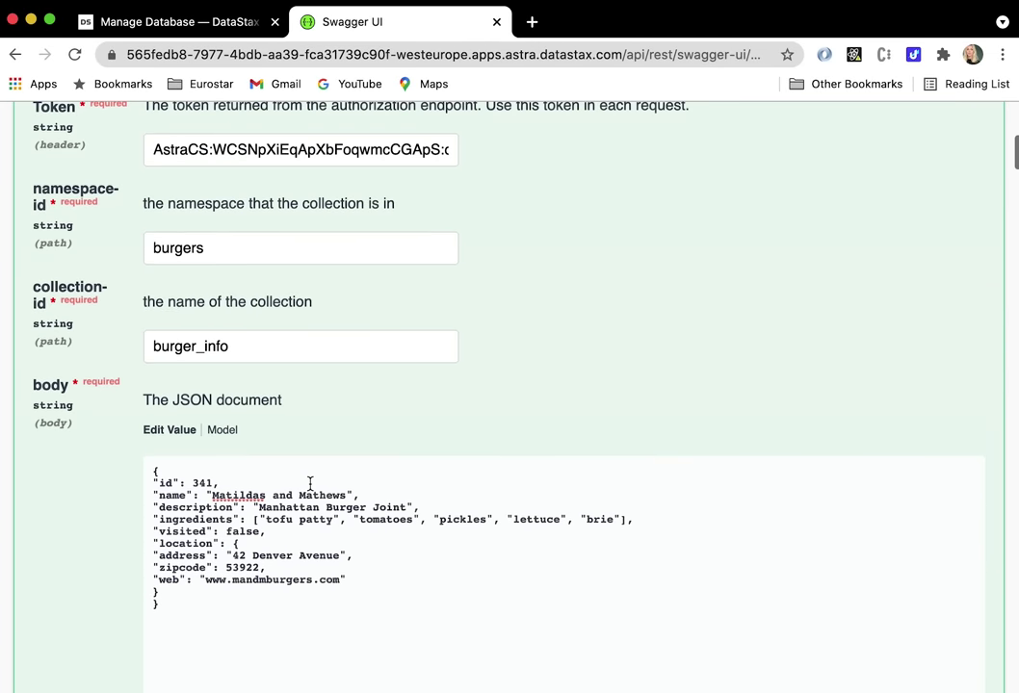
{"action": "scroll", "coordinate": [383, 426], "scroll_direction": "down", "scroll_amount": 1}
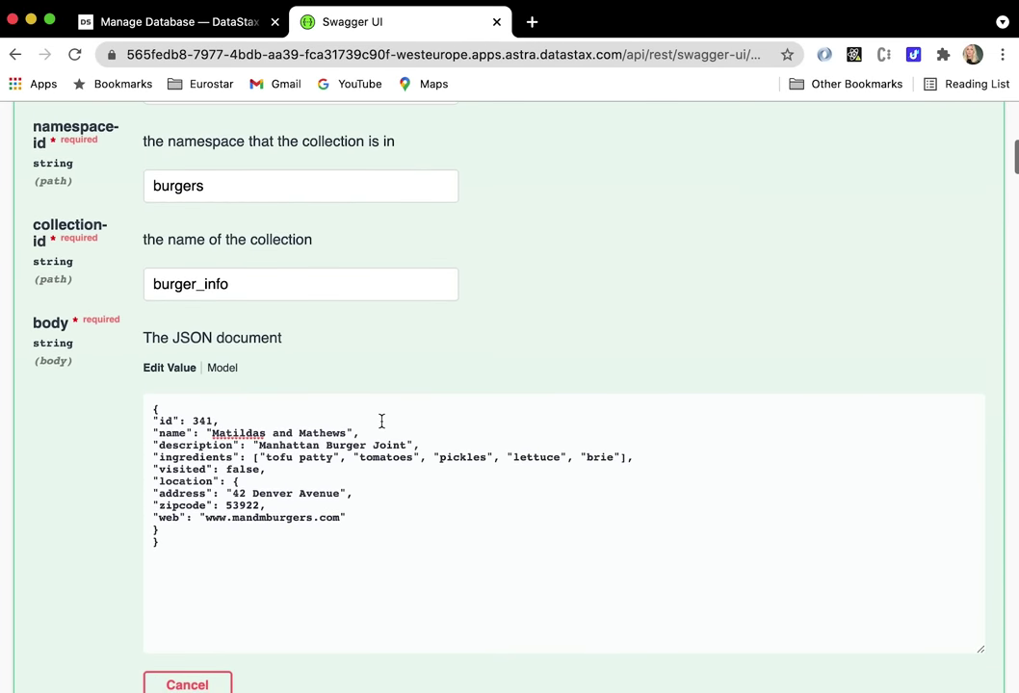
- Rename the burger to Gertrudes Place, describe it as "Hipster Hangout in the city", with beef patty
{"action": "left_click", "coordinate": [212, 418]}
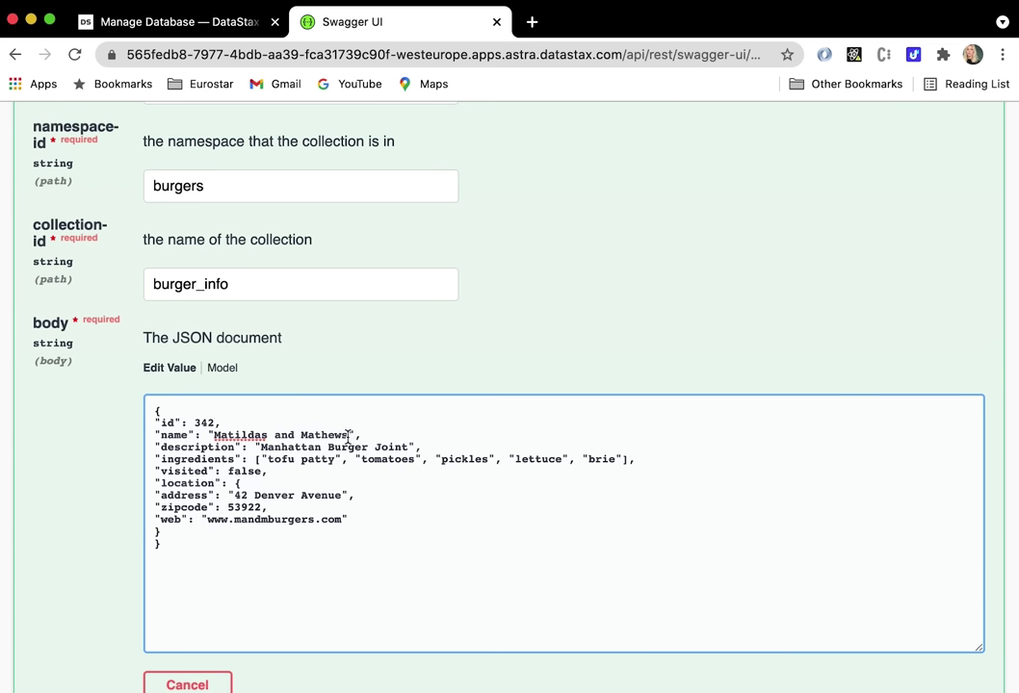
{"action": "left_click_drag", "start_coordinate": [348, 435], "coordinate": [213, 436]}
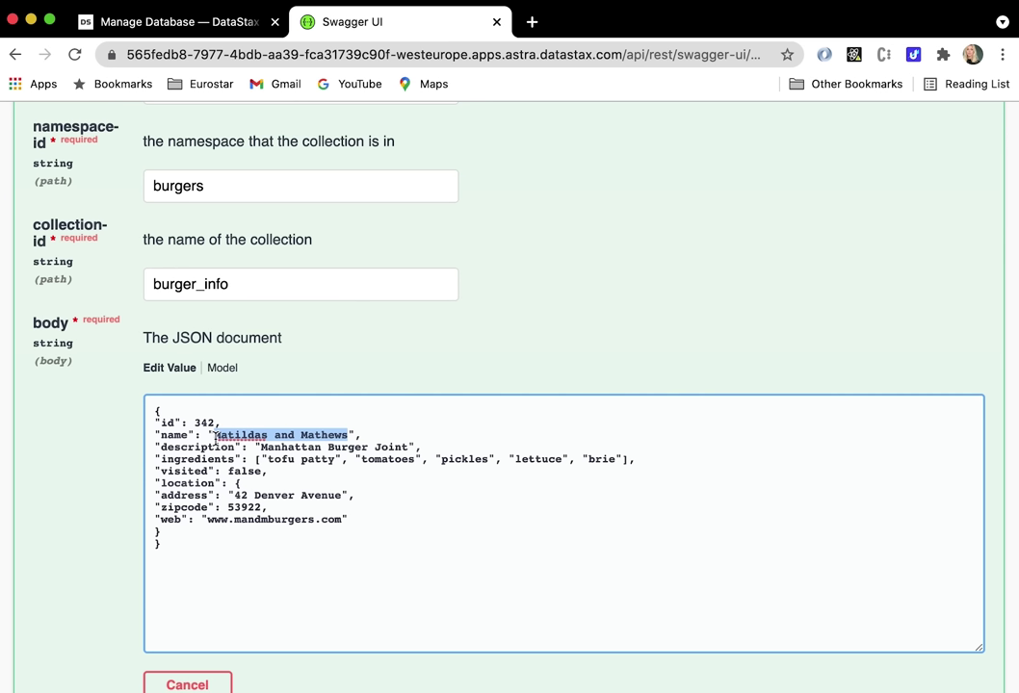
{"action": "type", "text": "Ger"}
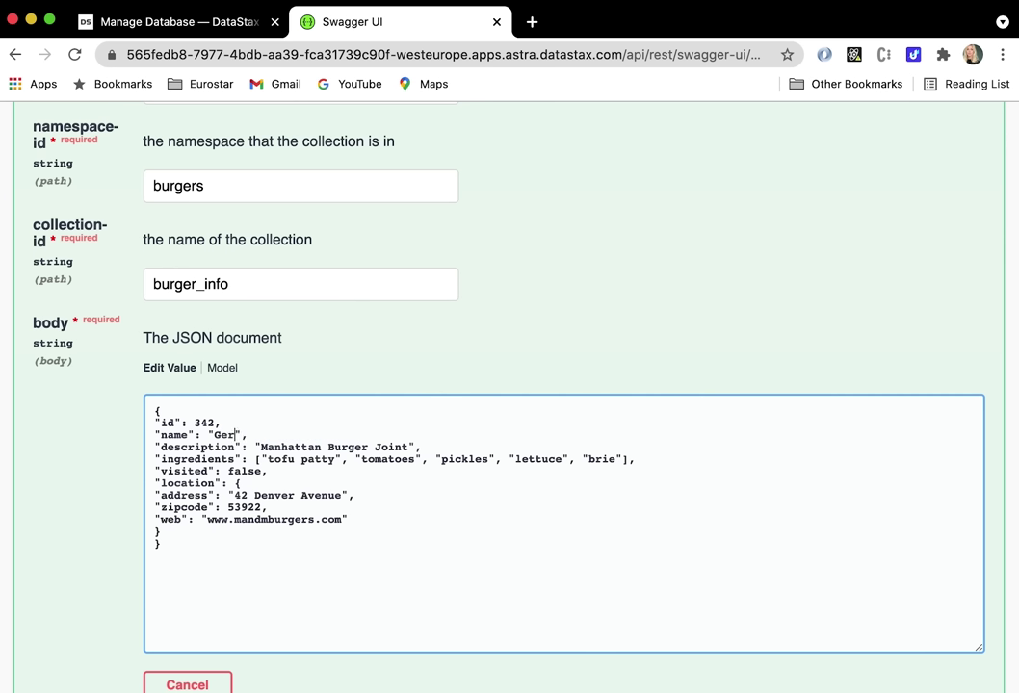
{"action": "type", "text": "trudes Place"}
{"action": "left_click_drag", "start_coordinate": [409, 447], "coordinate": [261, 450]}
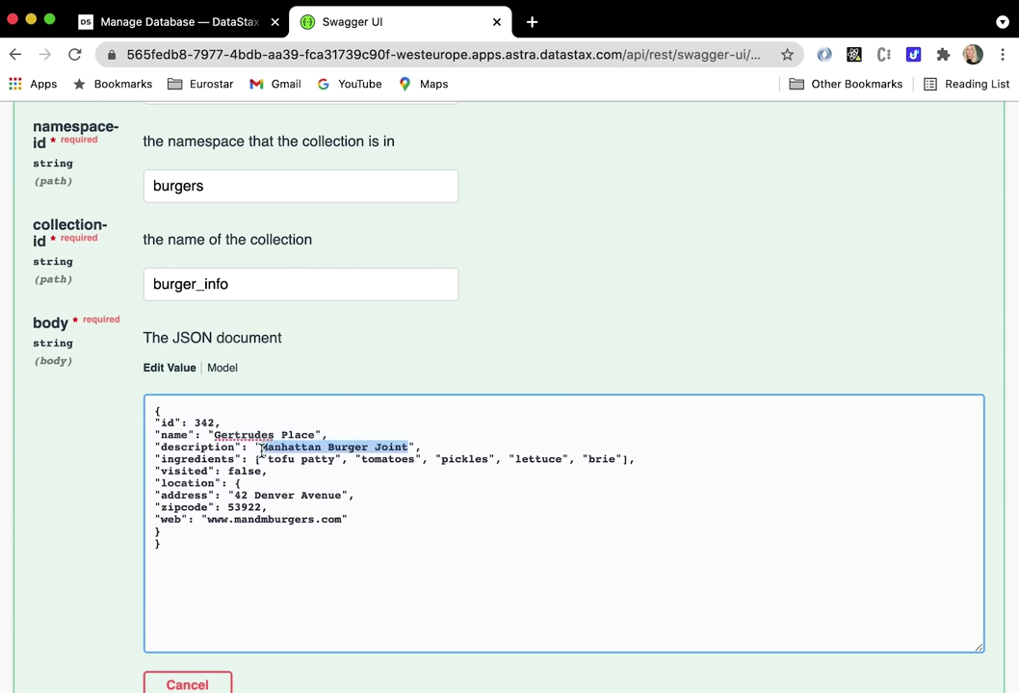
{"action": "type", "text": "Hipster"}
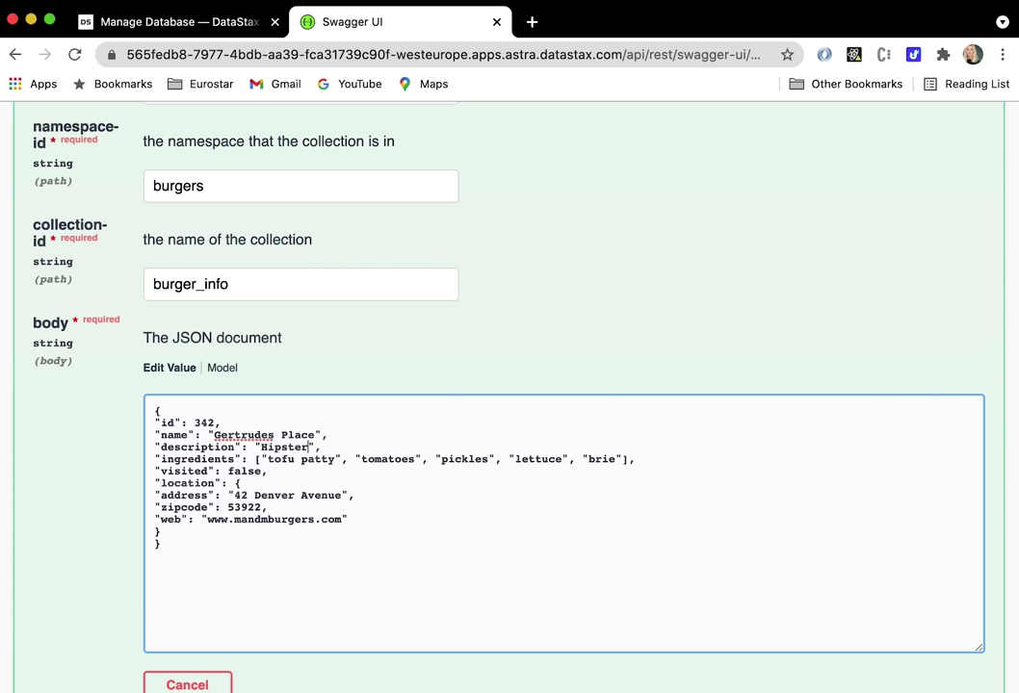
{"action": "type", "text": " Hangout in hthe city"}
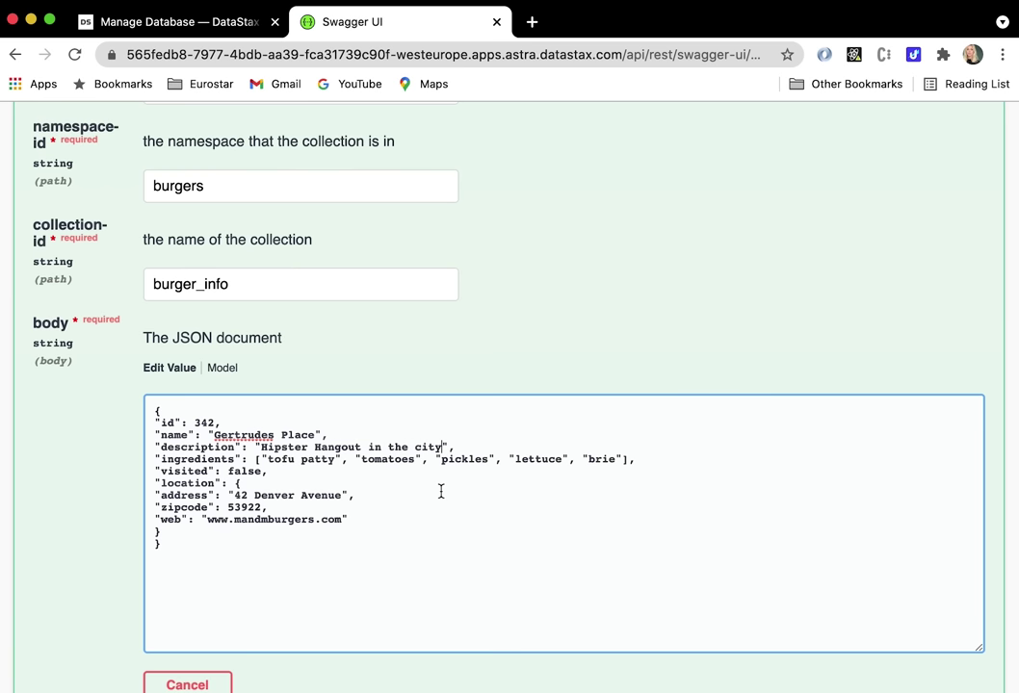
{"action": "double_click", "coordinate": [267, 460]}
{"action": "type", "text": "beef"}
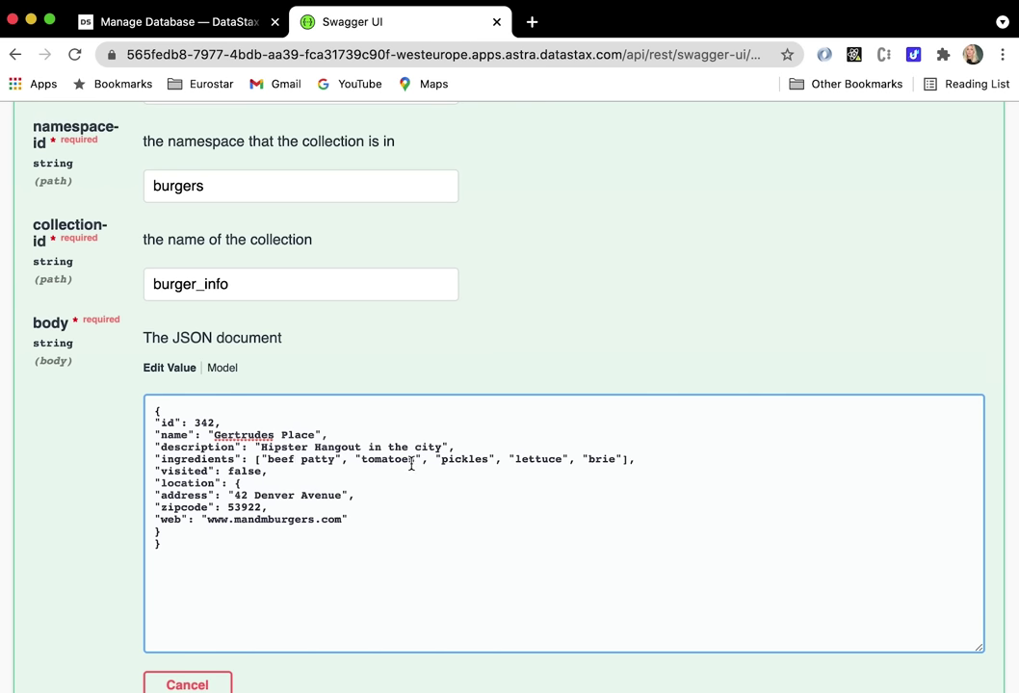